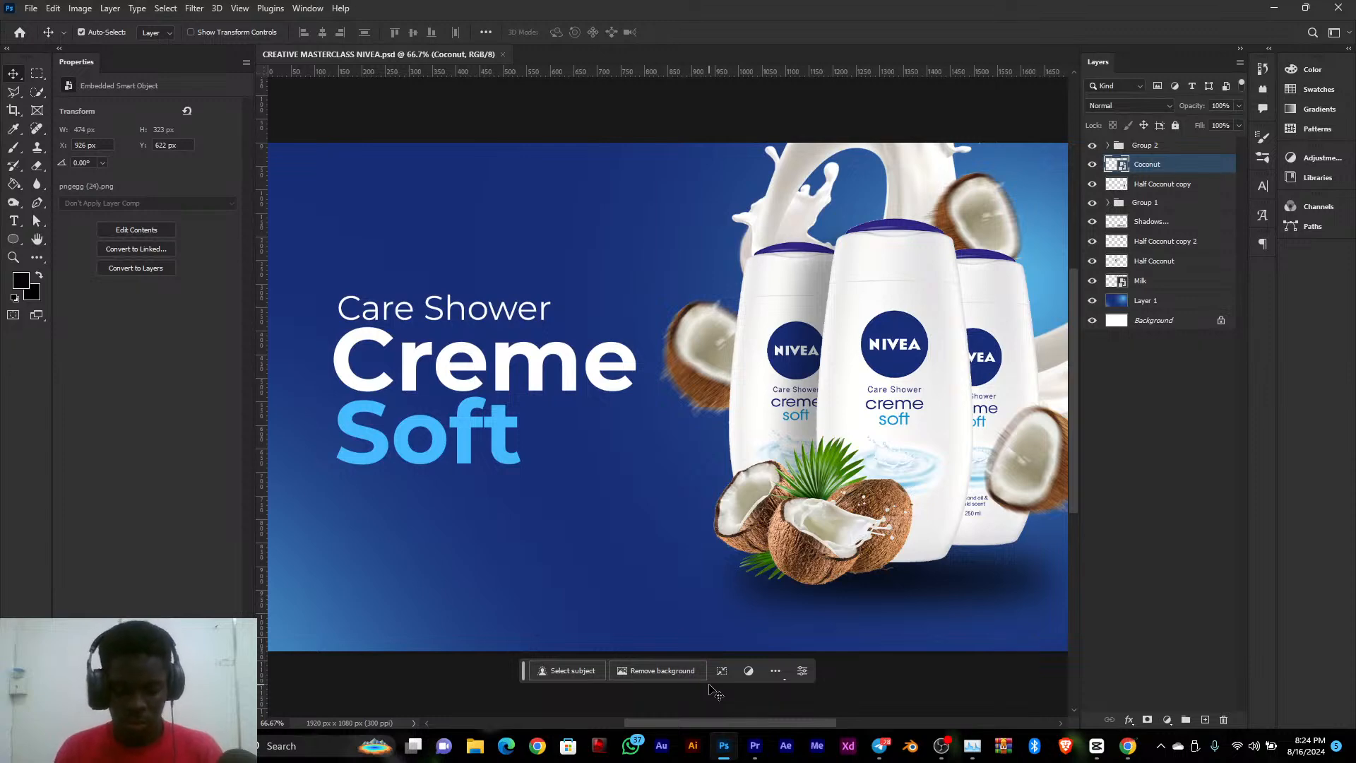
Switch to CapCut and maximize its start window
{"action": "mouse_move", "coordinate": [730, 743]}
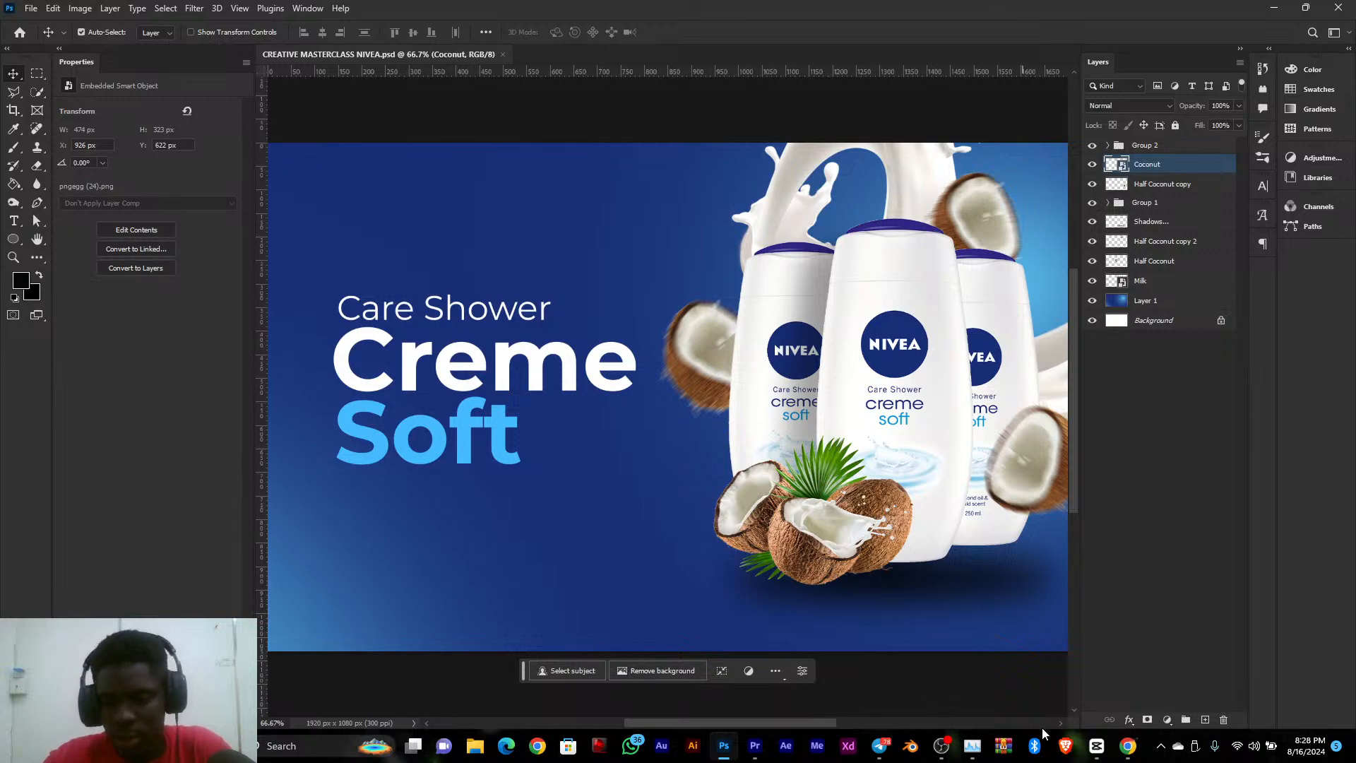
{"action": "left_click", "coordinate": [1096, 746]}
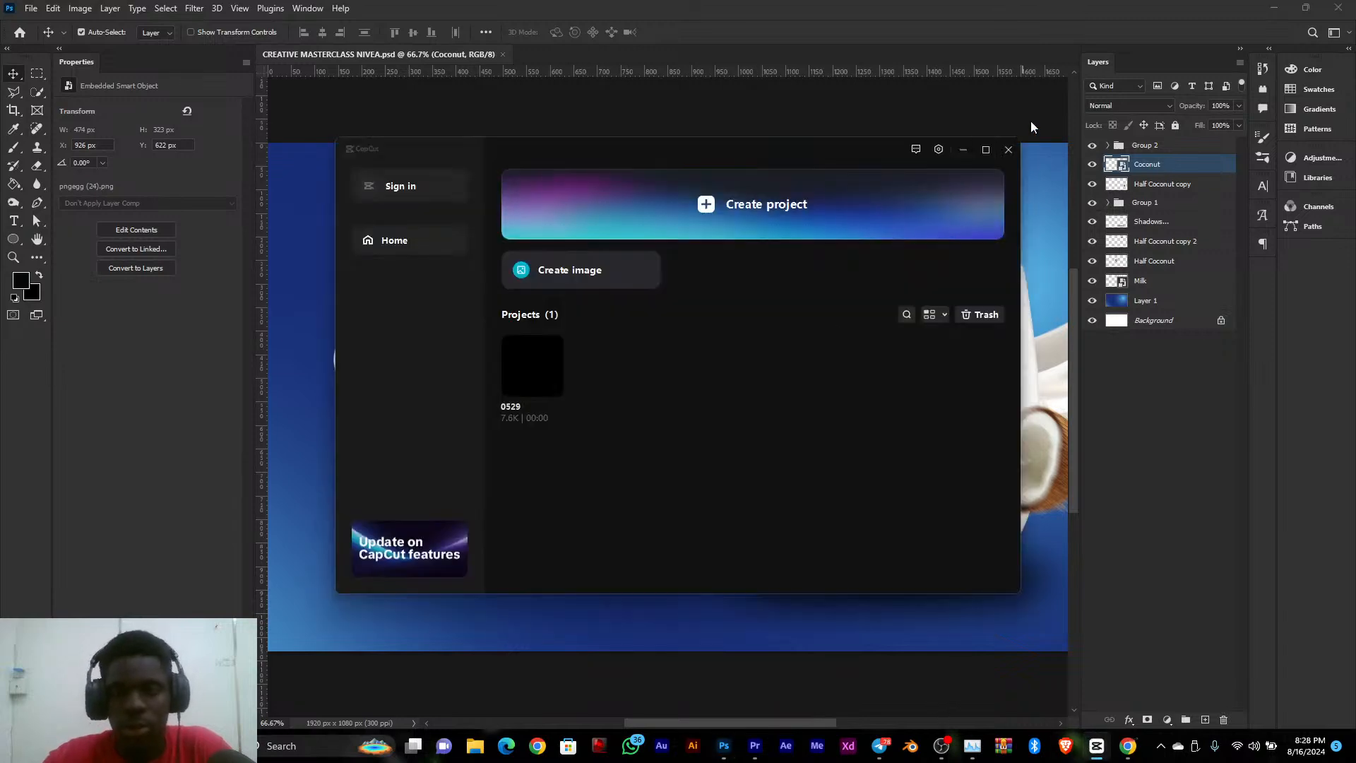
{"action": "left_click", "coordinate": [986, 149]}
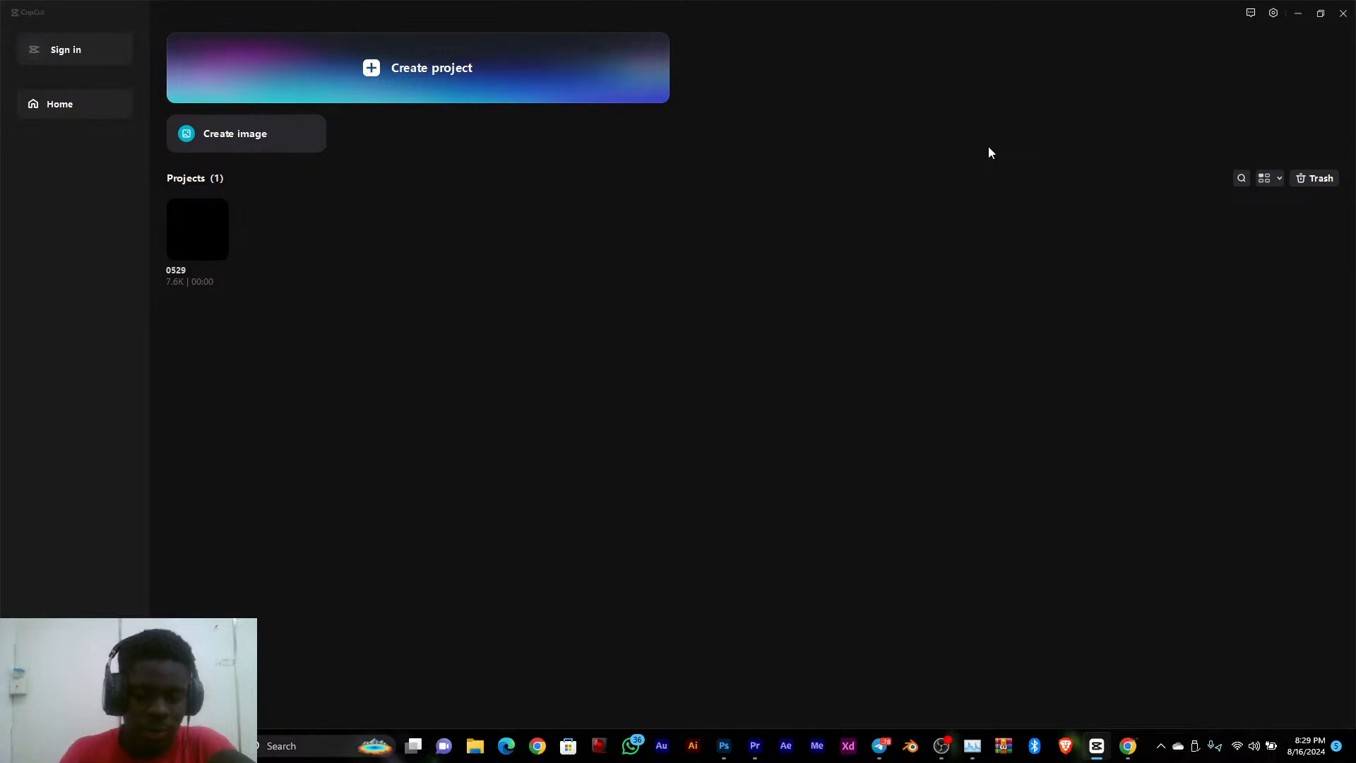
Switch back to Photoshop and hide every layer and group except Layer 1 and Background
{"action": "left_click", "coordinate": [722, 748]}
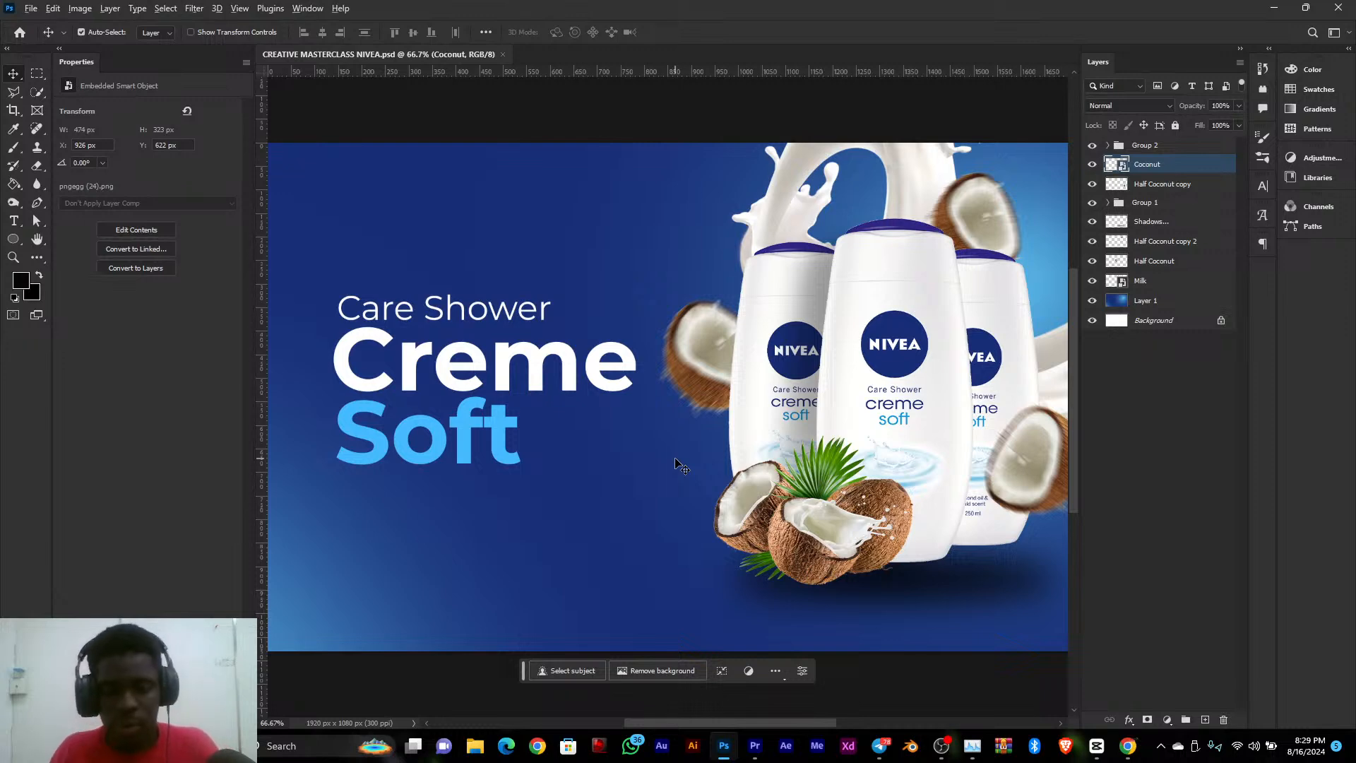
{"action": "scroll", "coordinate": [679, 464], "scroll_direction": "down", "scroll_amount": 3}
{"action": "left_click_drag", "start_coordinate": [751, 416], "coordinate": [743, 414]}
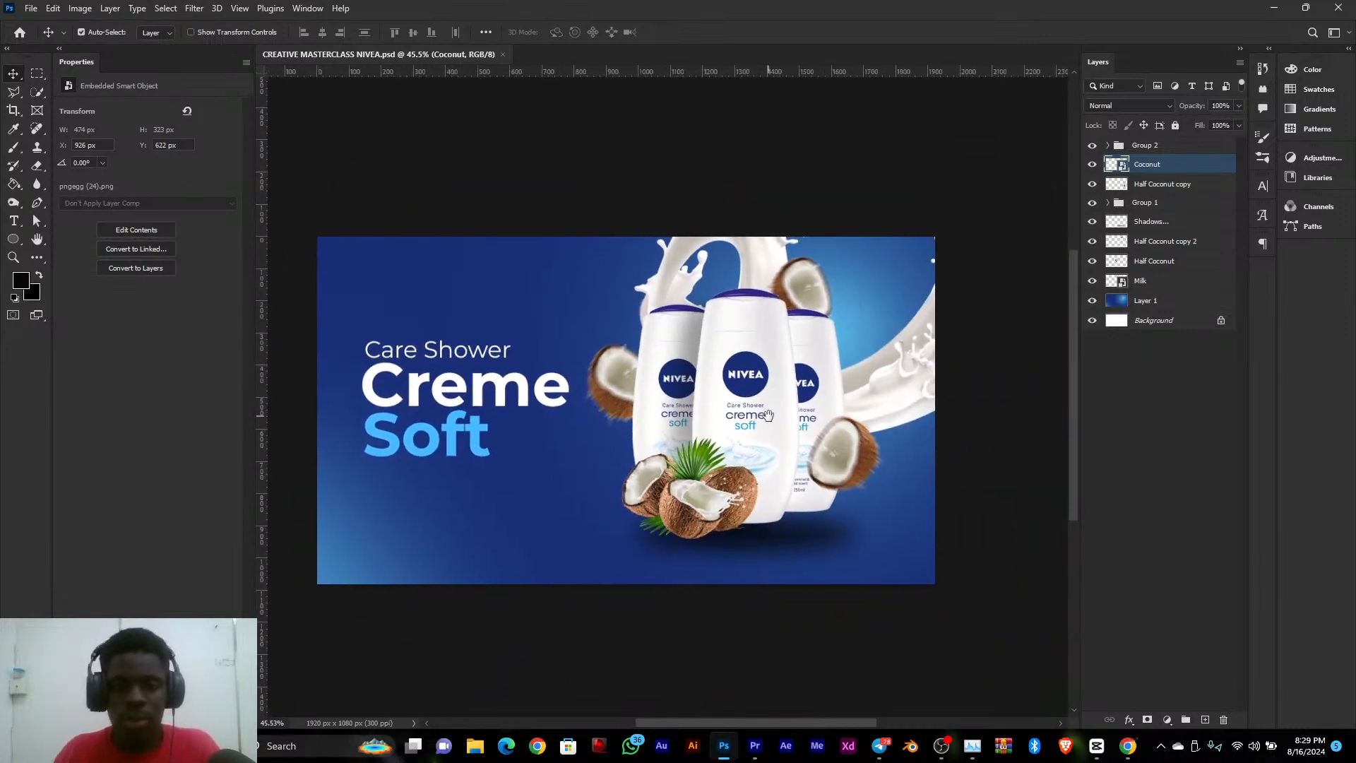
{"action": "scroll", "coordinate": [743, 414], "scroll_direction": "up", "scroll_amount": 1}
{"action": "scroll", "coordinate": [743, 414], "scroll_direction": "down", "scroll_amount": 1}
{"action": "scroll", "coordinate": [746, 421], "scroll_direction": "left", "scroll_amount": 1}
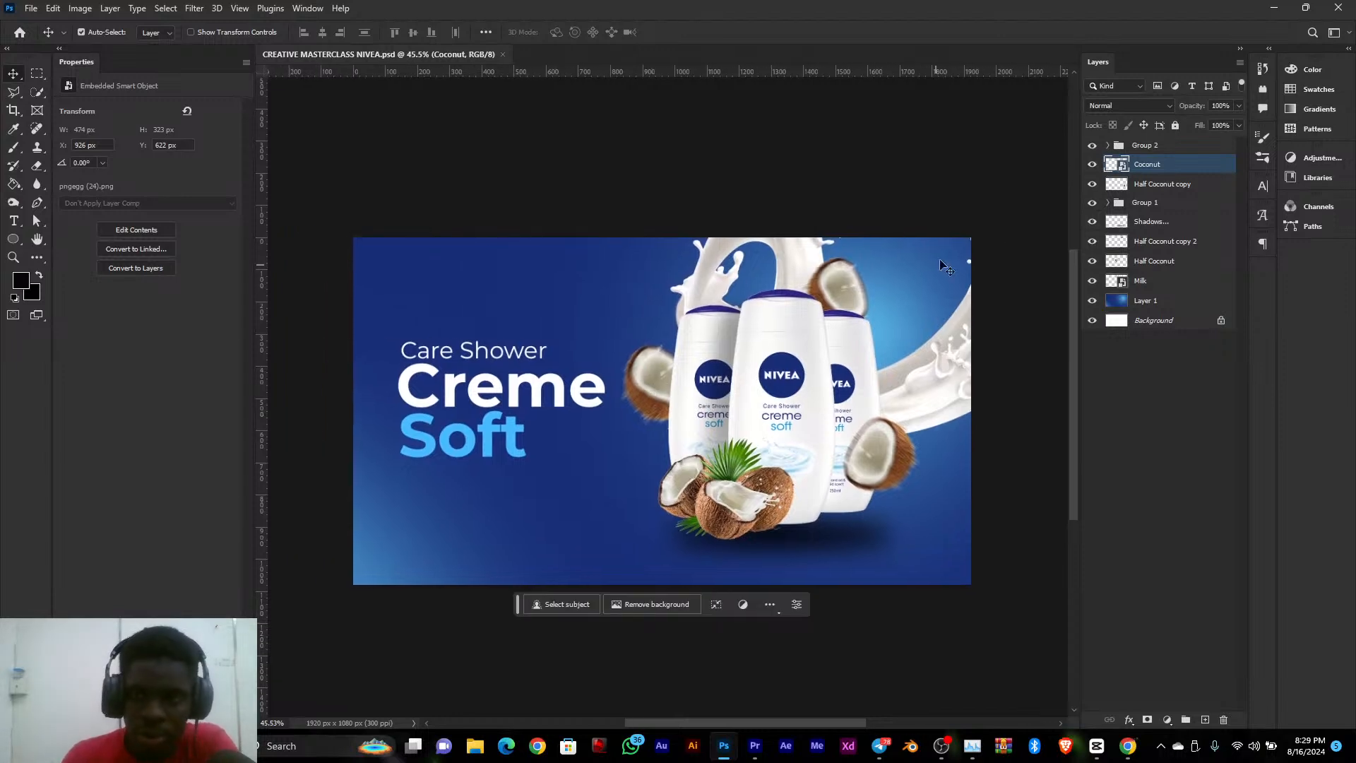
{"action": "left_click", "coordinate": [1092, 145]}
{"action": "left_click_drag", "start_coordinate": [1091, 164], "coordinate": [1090, 240]}
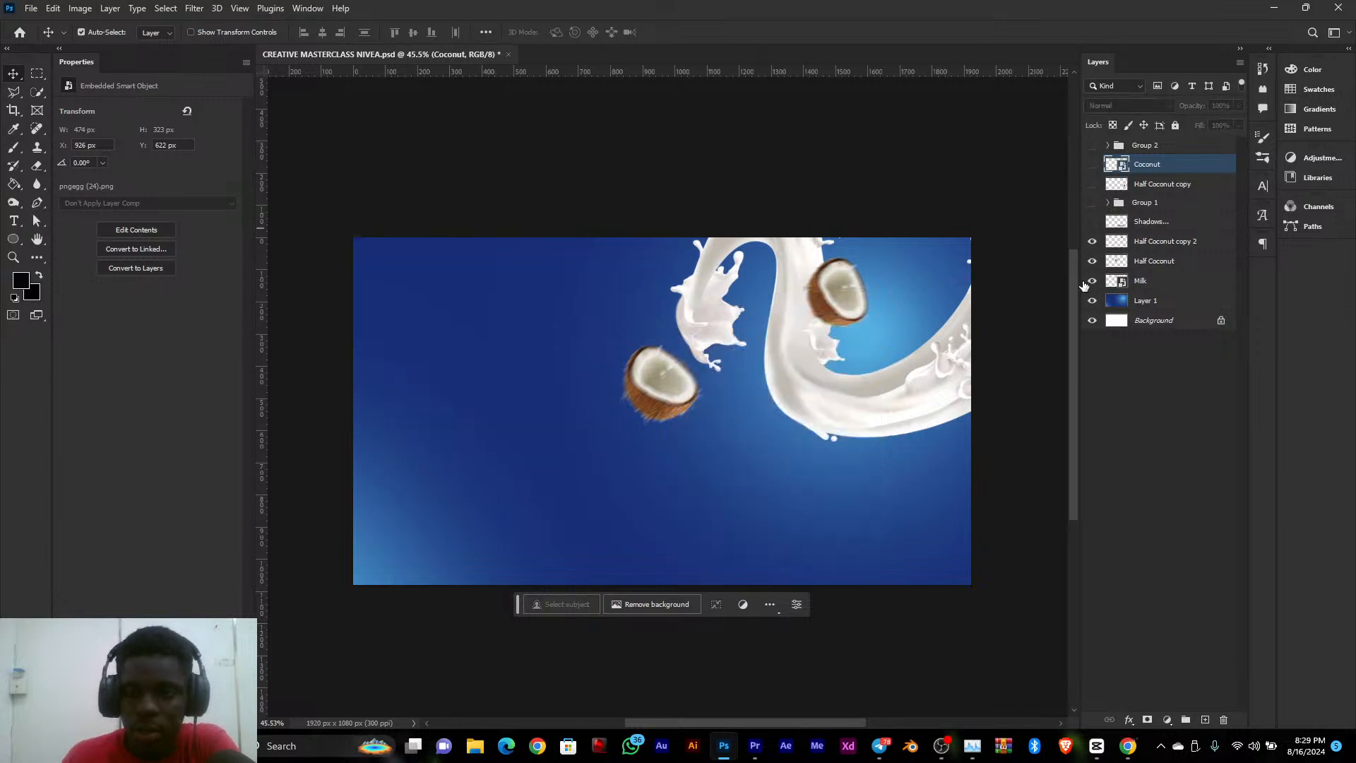
{"action": "left_click", "coordinate": [1092, 280]}
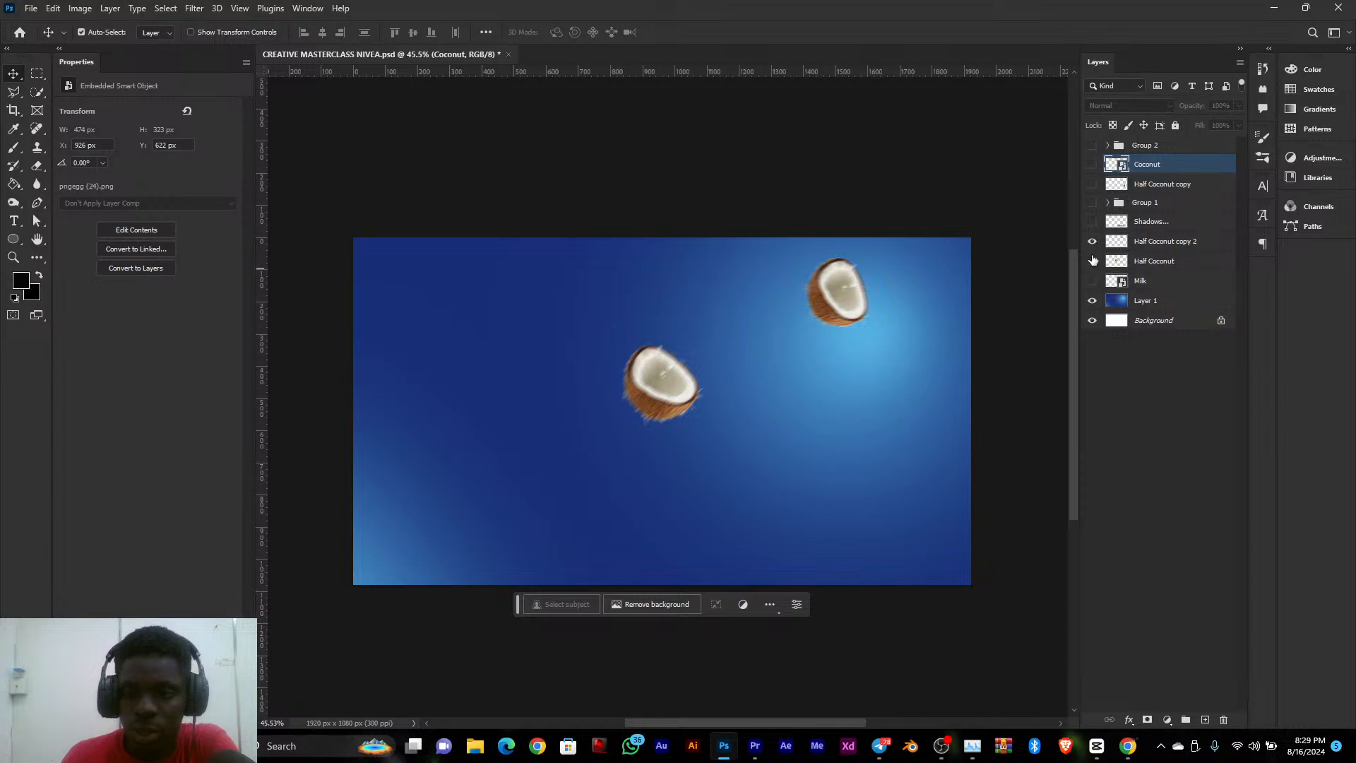
{"action": "left_click", "coordinate": [1093, 241]}
{"action": "left_click", "coordinate": [1092, 260]}
{"action": "left_click", "coordinate": [1090, 302]}
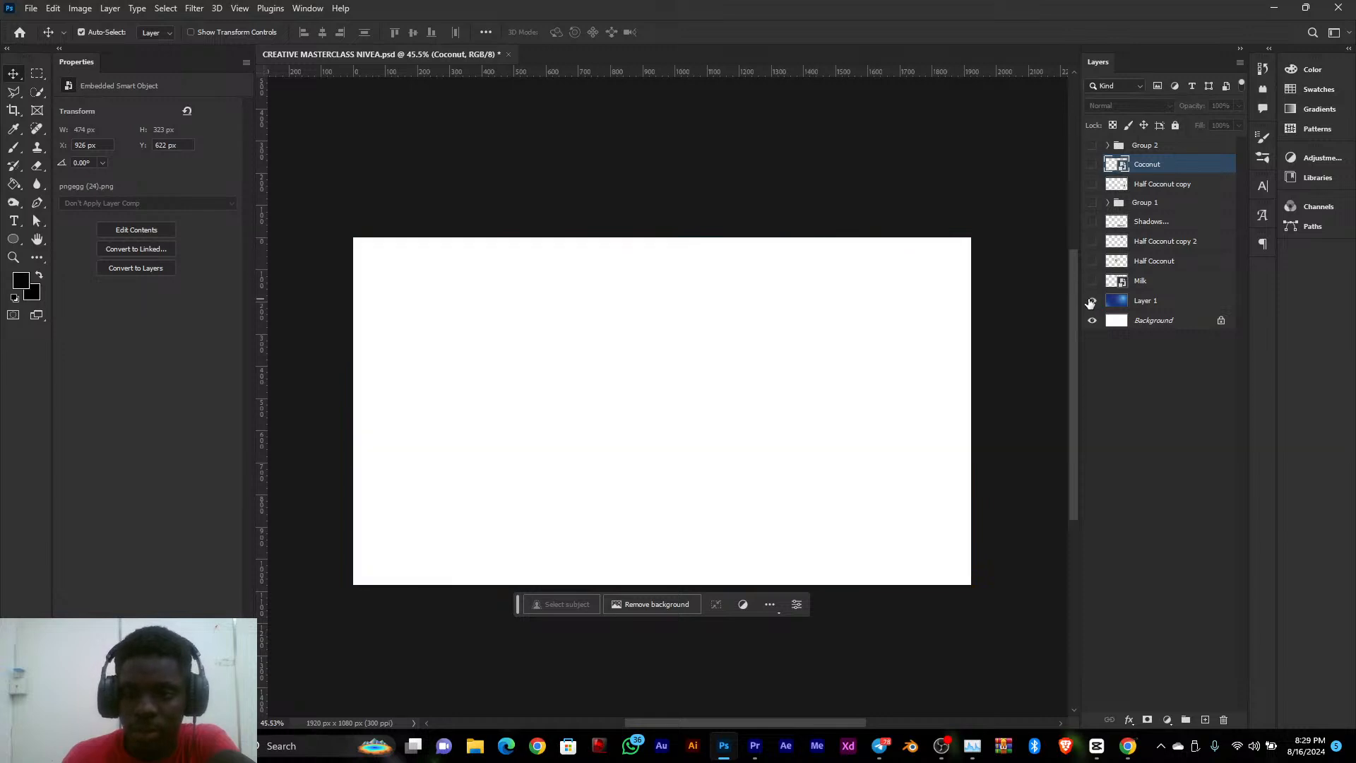
{"action": "left_click", "coordinate": [1091, 303]}
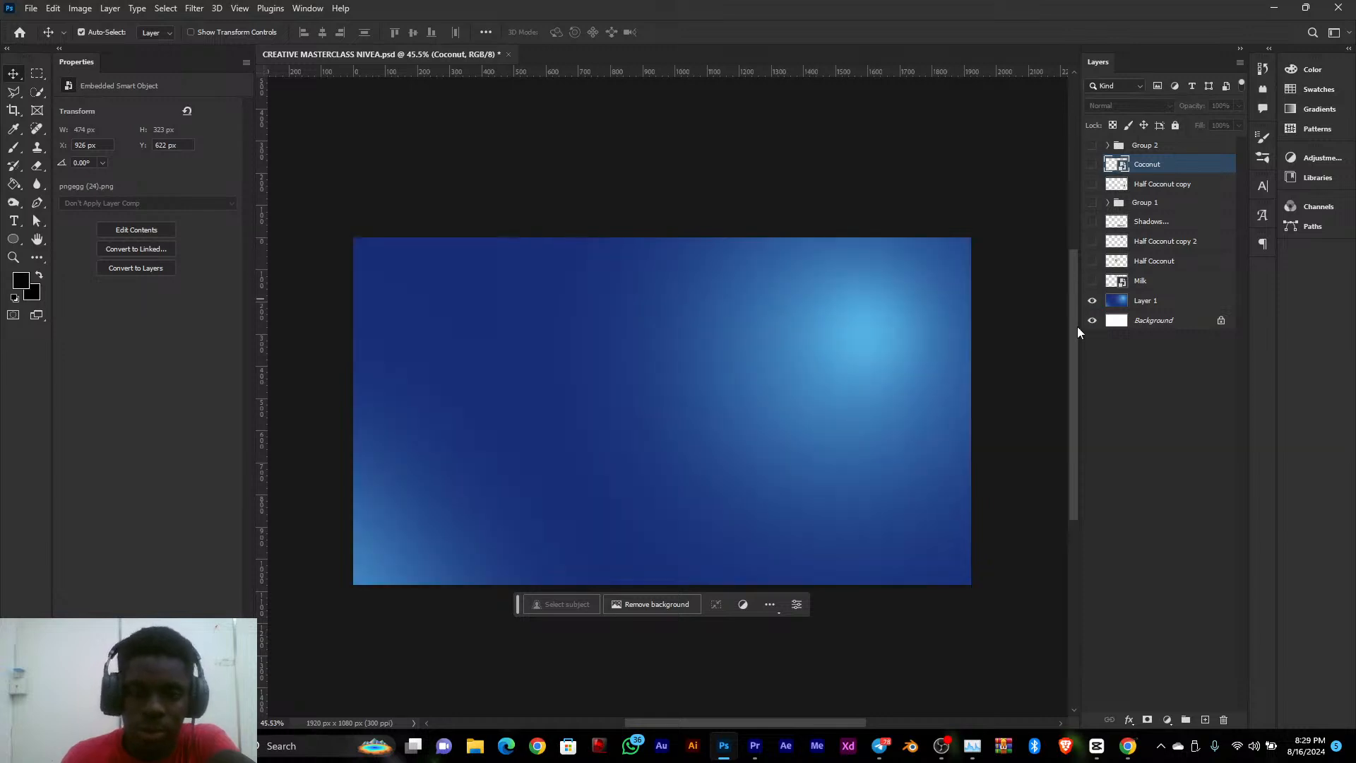
Start a quick PNG export of the gradient background and choose Documents as the save location
{"action": "left_click", "coordinate": [31, 8]}
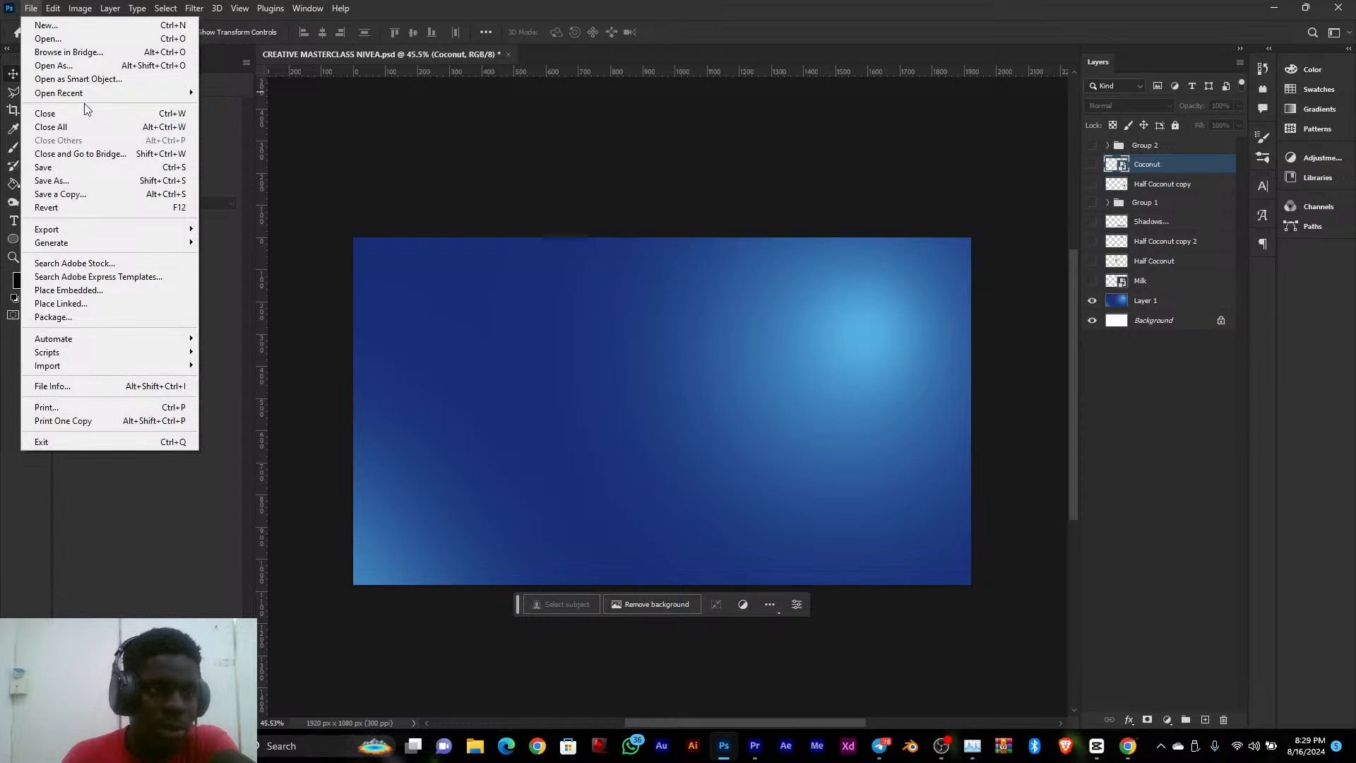
{"action": "mouse_move", "coordinate": [74, 231]}
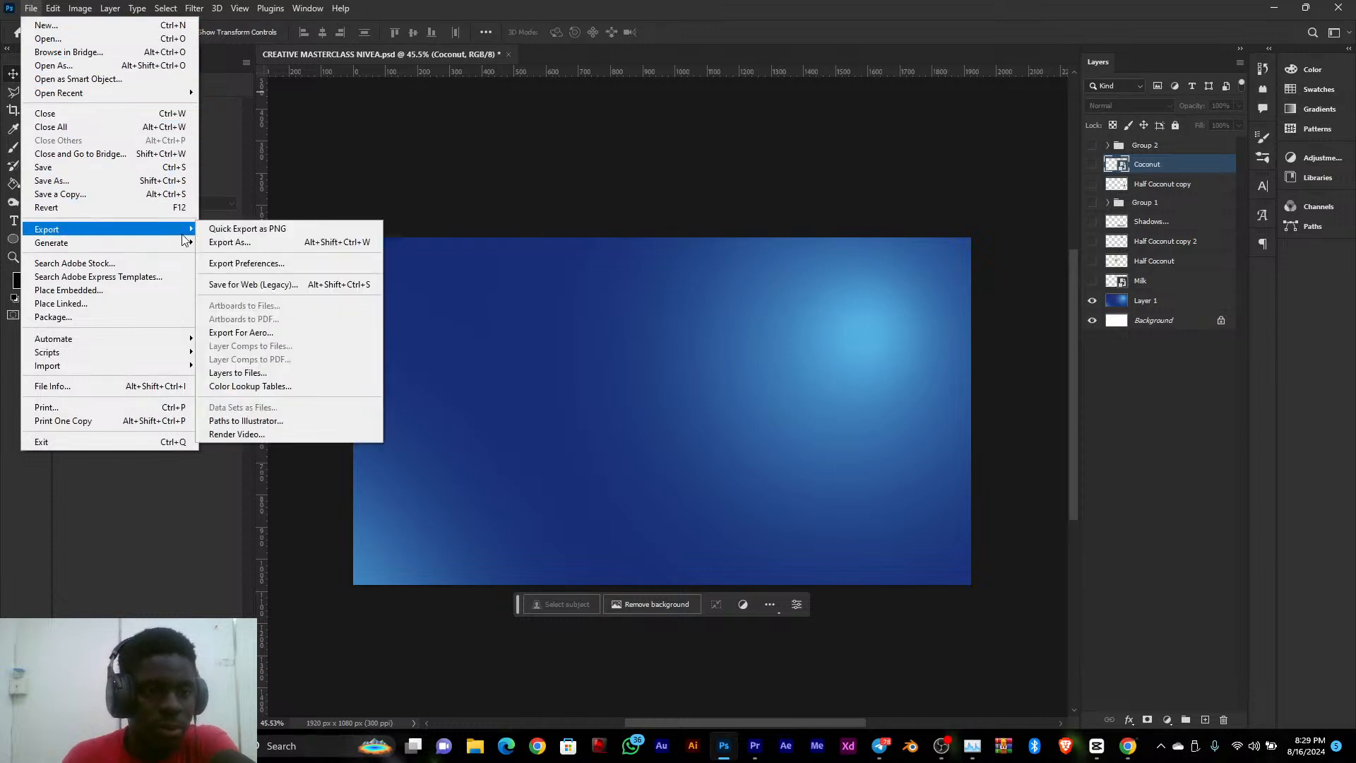
{"action": "left_click", "coordinate": [210, 234]}
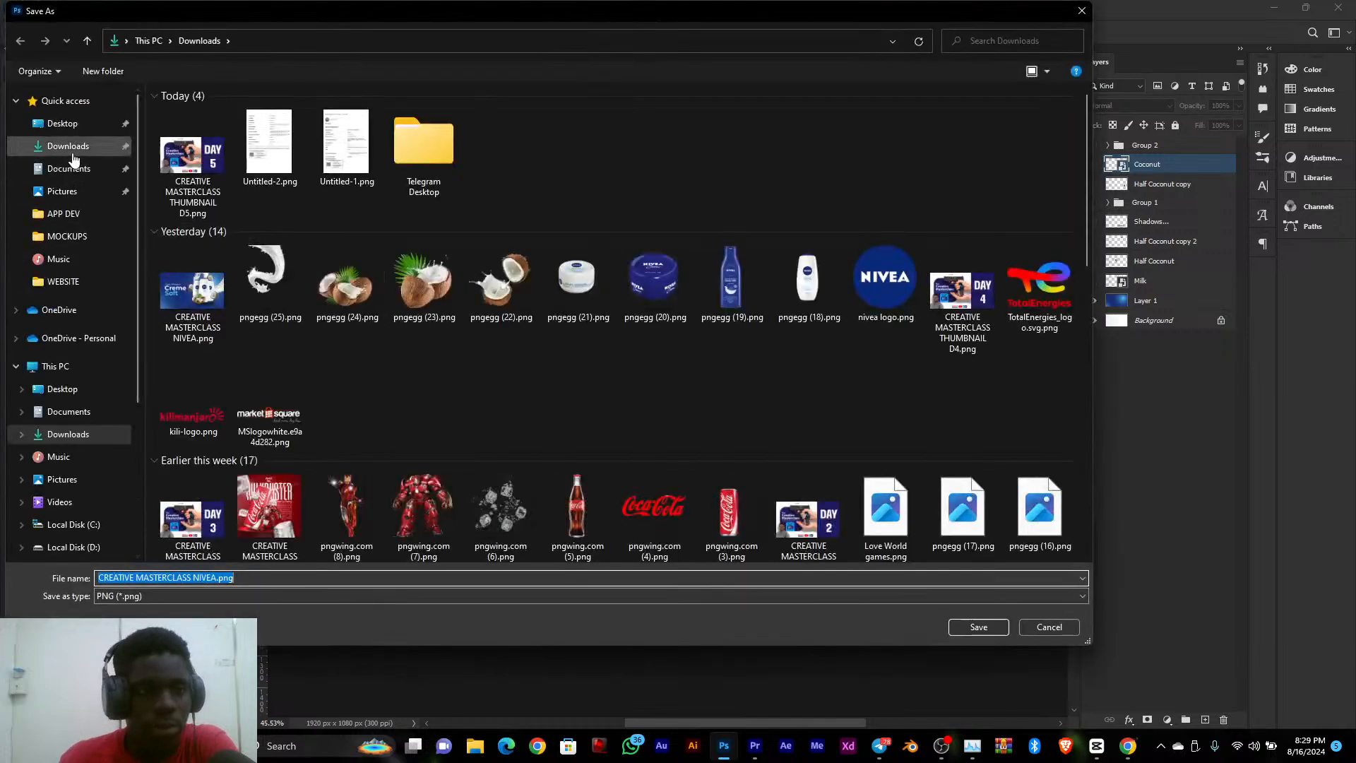
{"action": "left_click", "coordinate": [69, 146]}
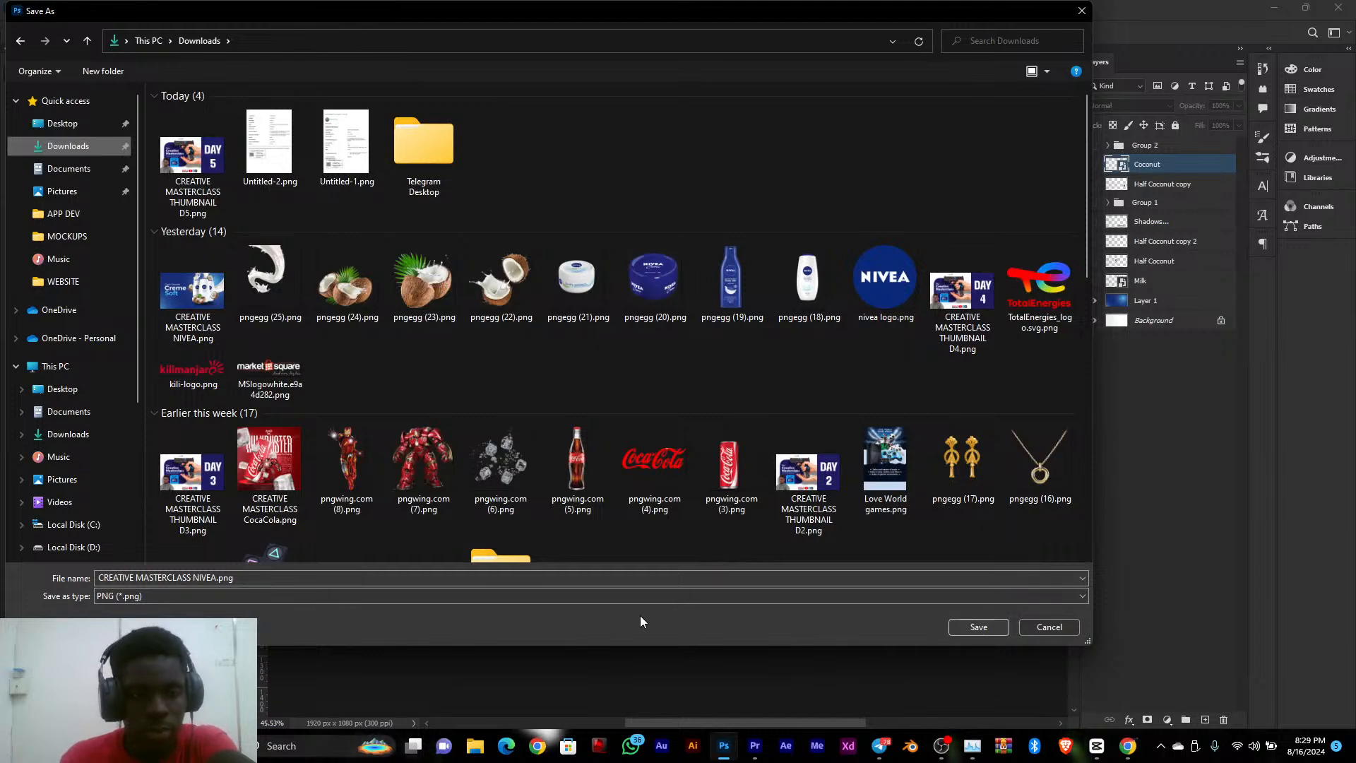
{"action": "left_click", "coordinate": [449, 583]}
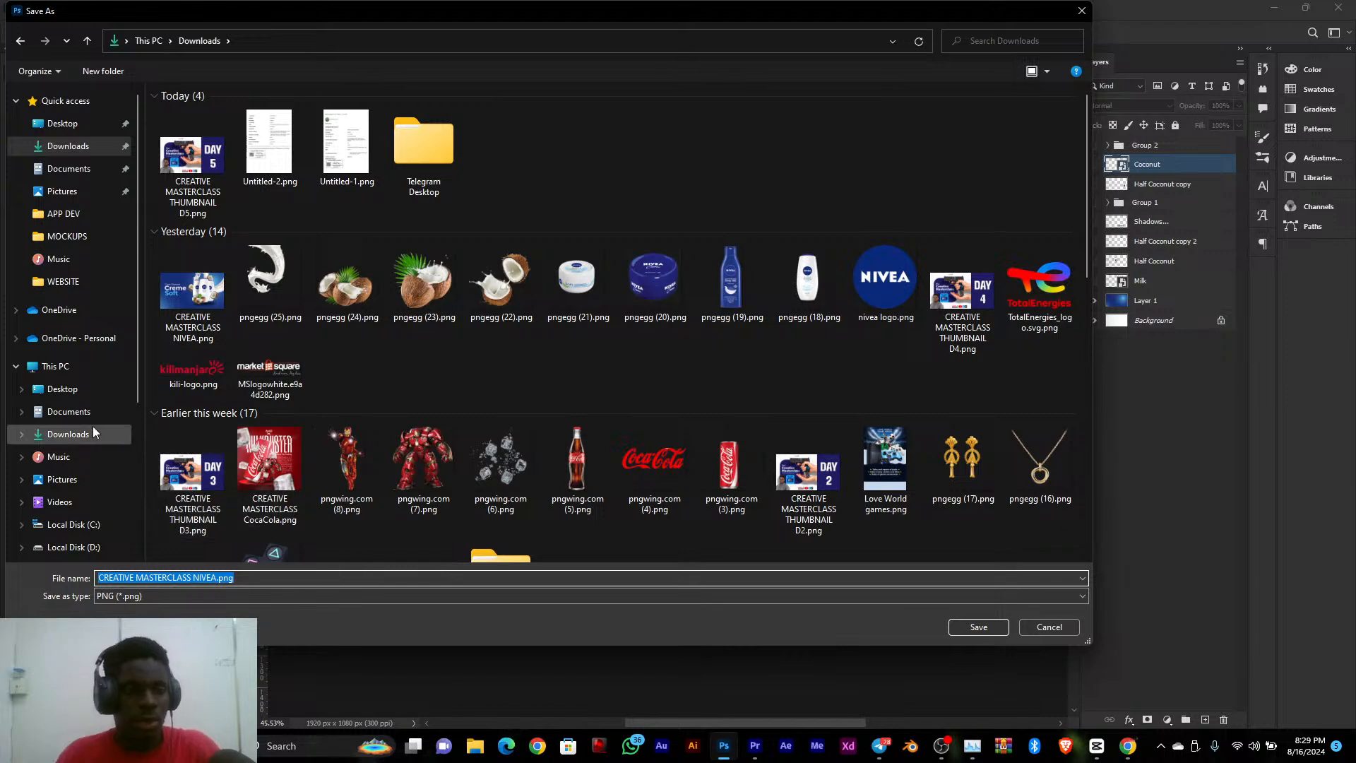
{"action": "left_click", "coordinate": [75, 416]}
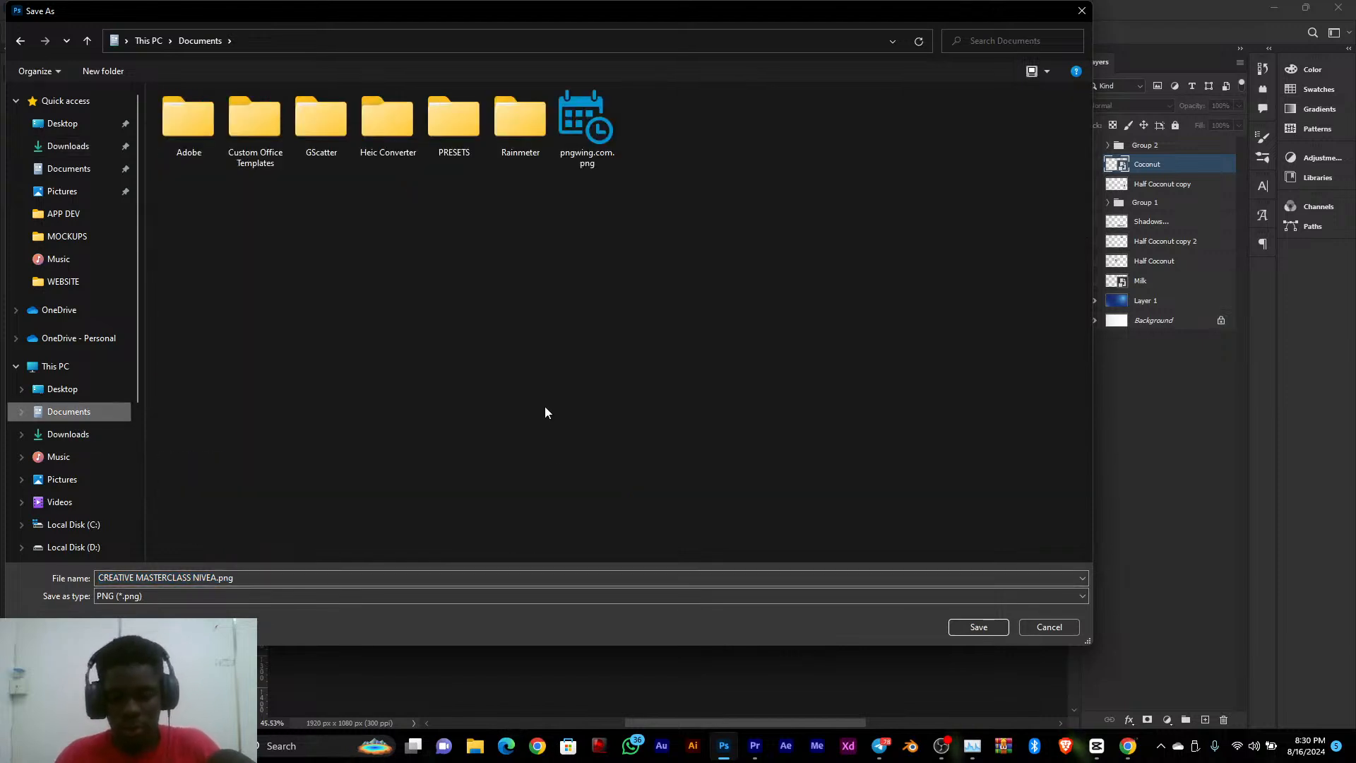
Create a folder named MOTION GRAPHICS CLASS in Documents and save the export there as CREATIVE MASTERCLASS NIVEA.png
{"action": "key", "text": "ctrl+shift+n"}
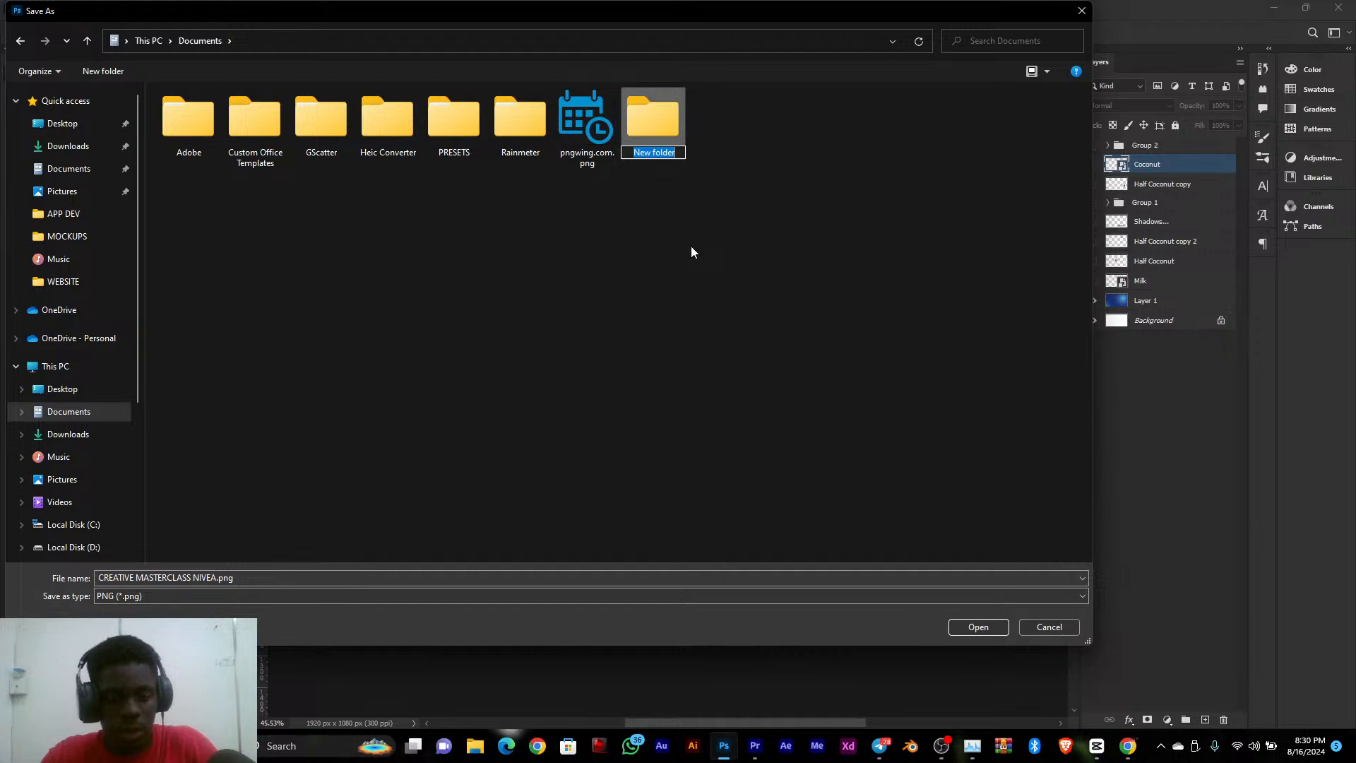
{"action": "type", "text": "N"}
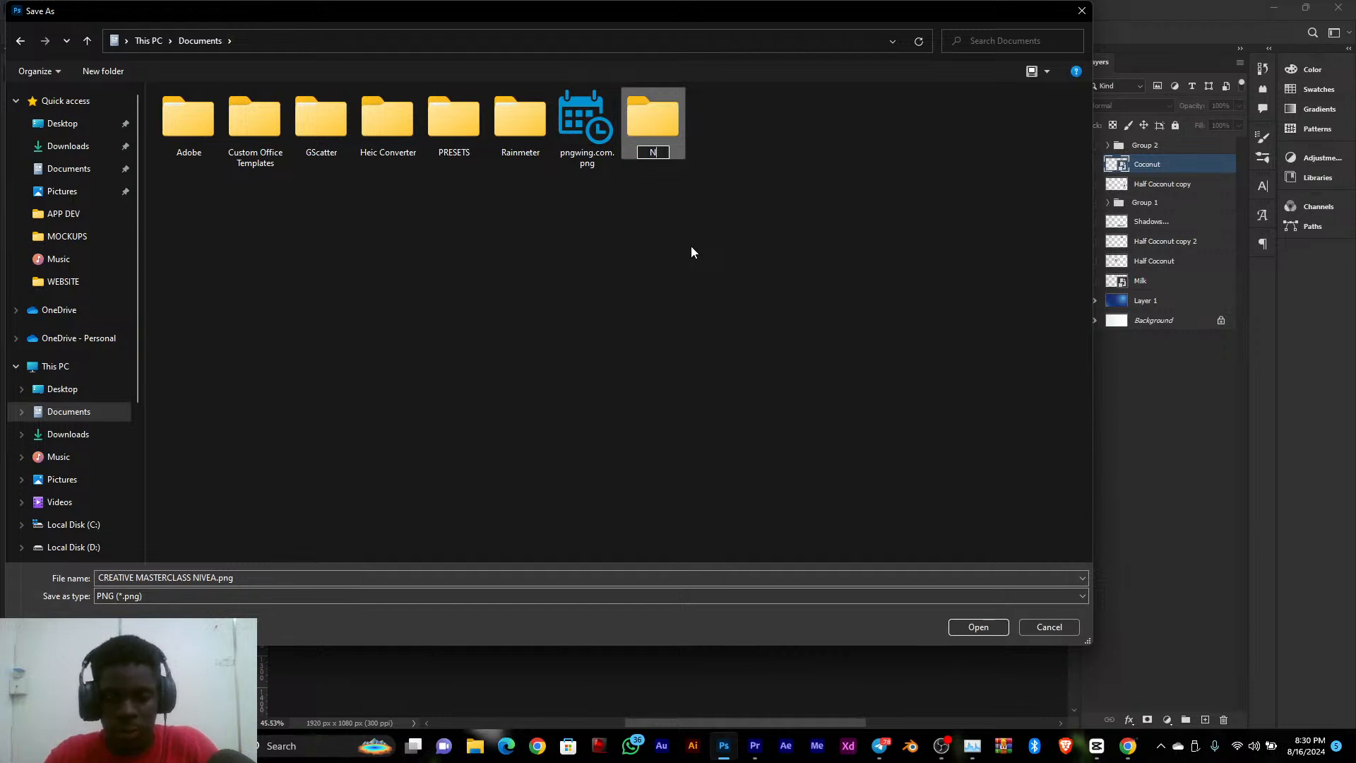
{"action": "type", "text": "IVIO"}
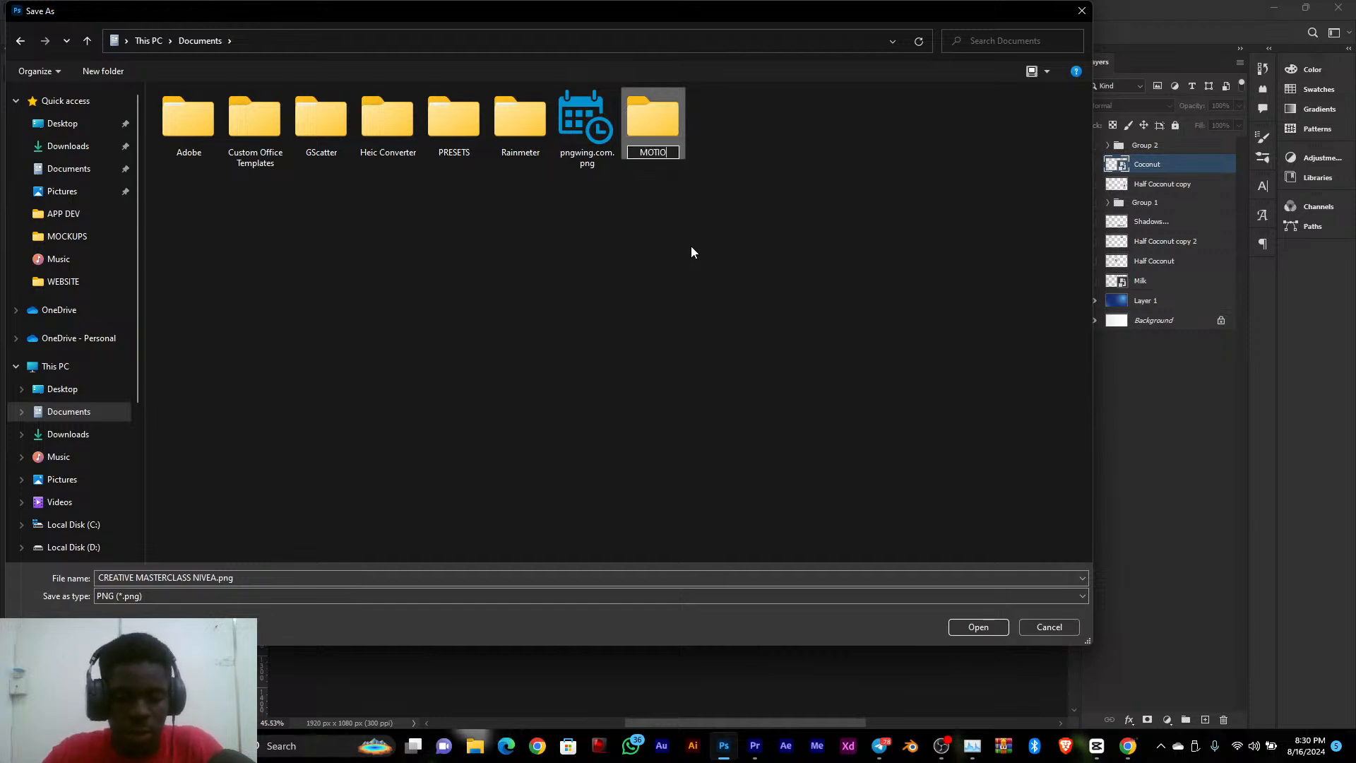
{"action": "type", "text": "N GRAPHICS"}
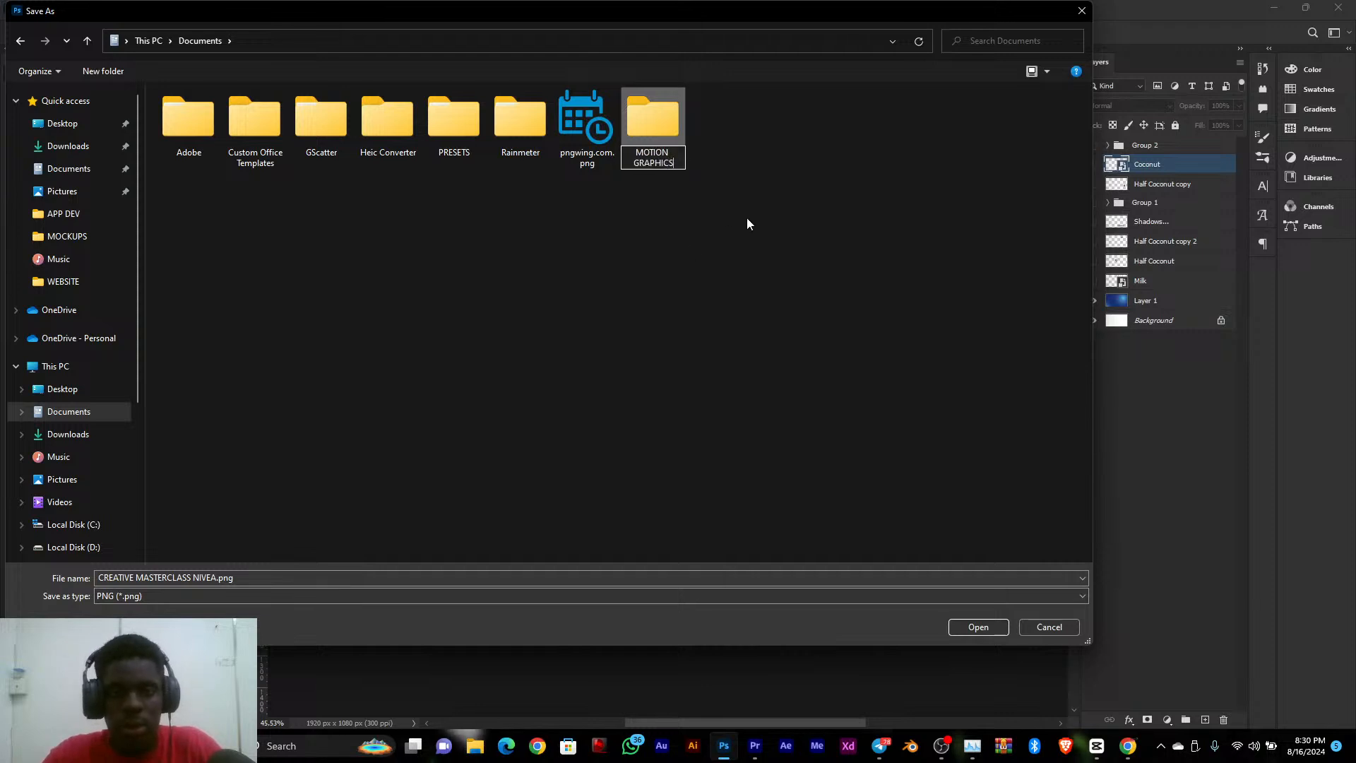
{"action": "type", "text": " CLASS"}
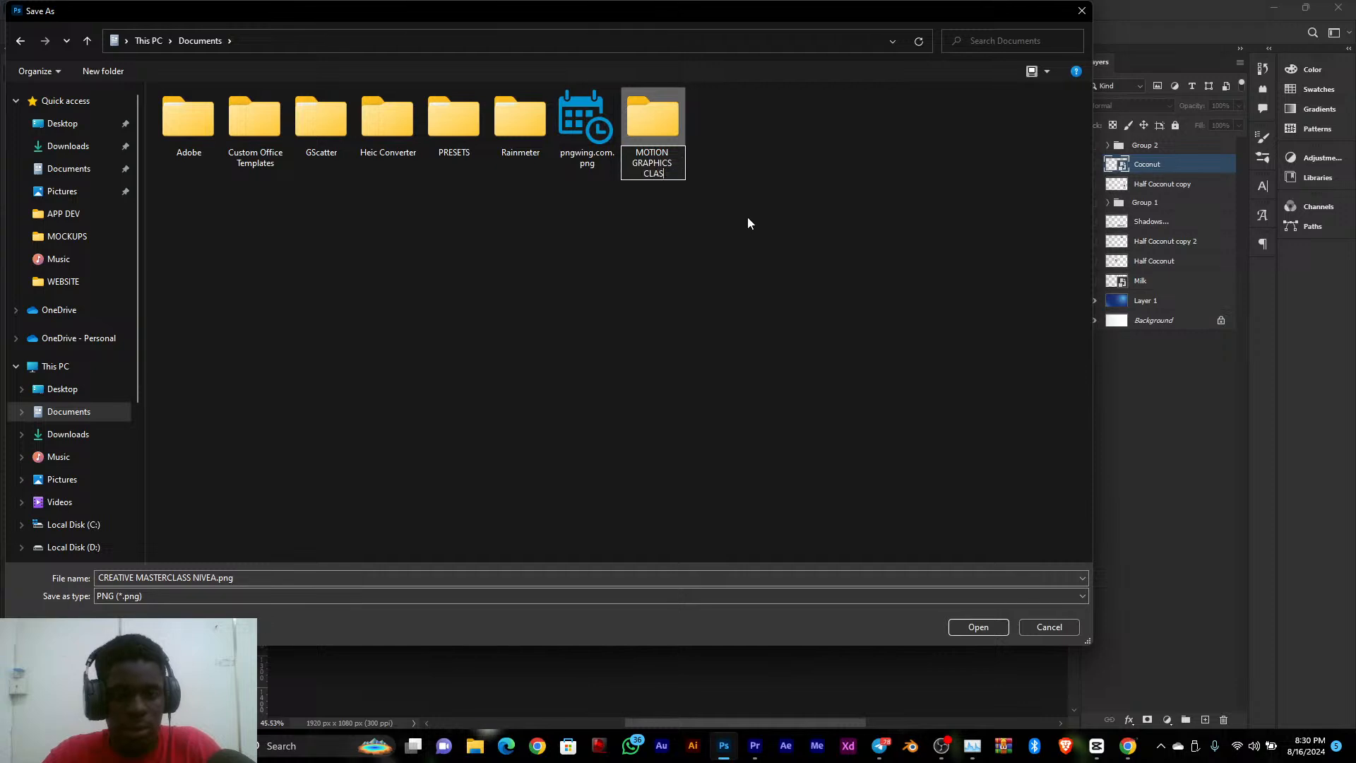
{"action": "key", "text": "Return"}
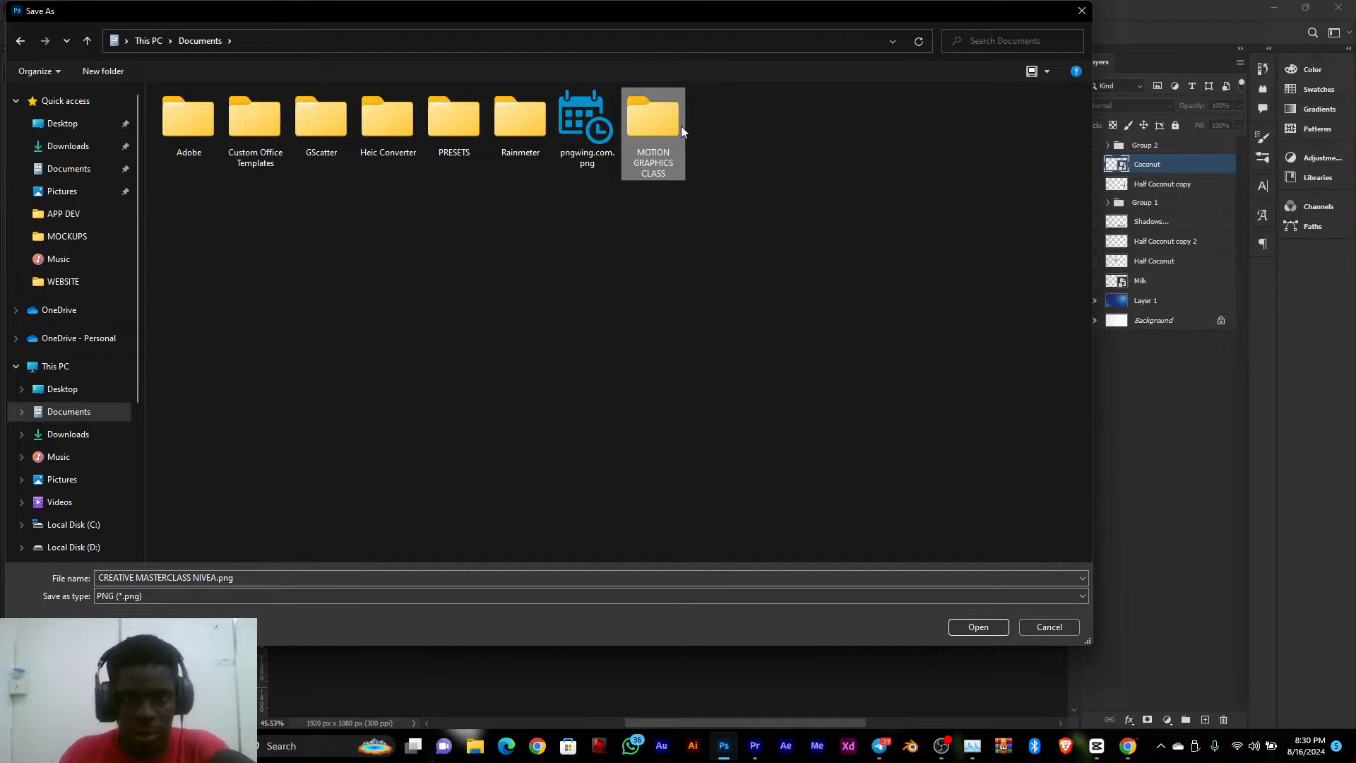
{"action": "double_click", "coordinate": [681, 126]}
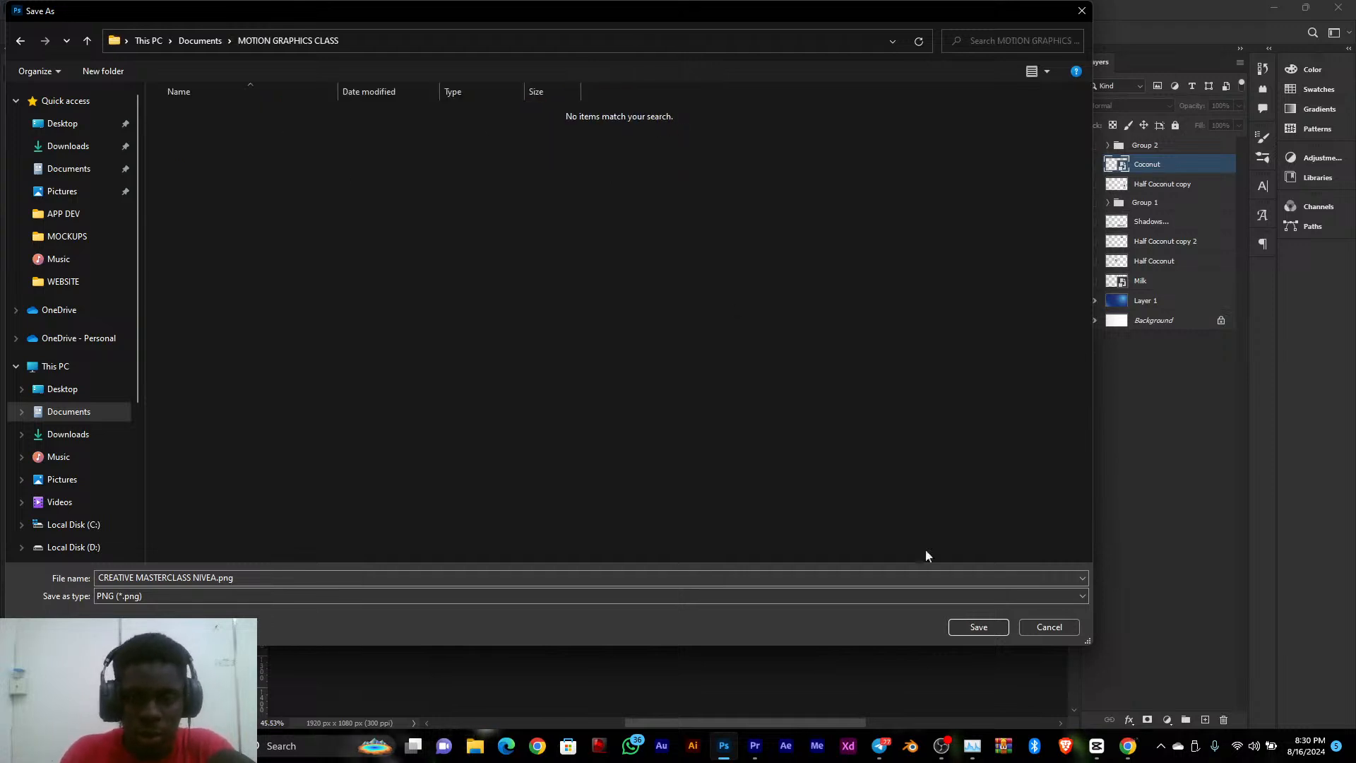
{"action": "left_click", "coordinate": [979, 626]}
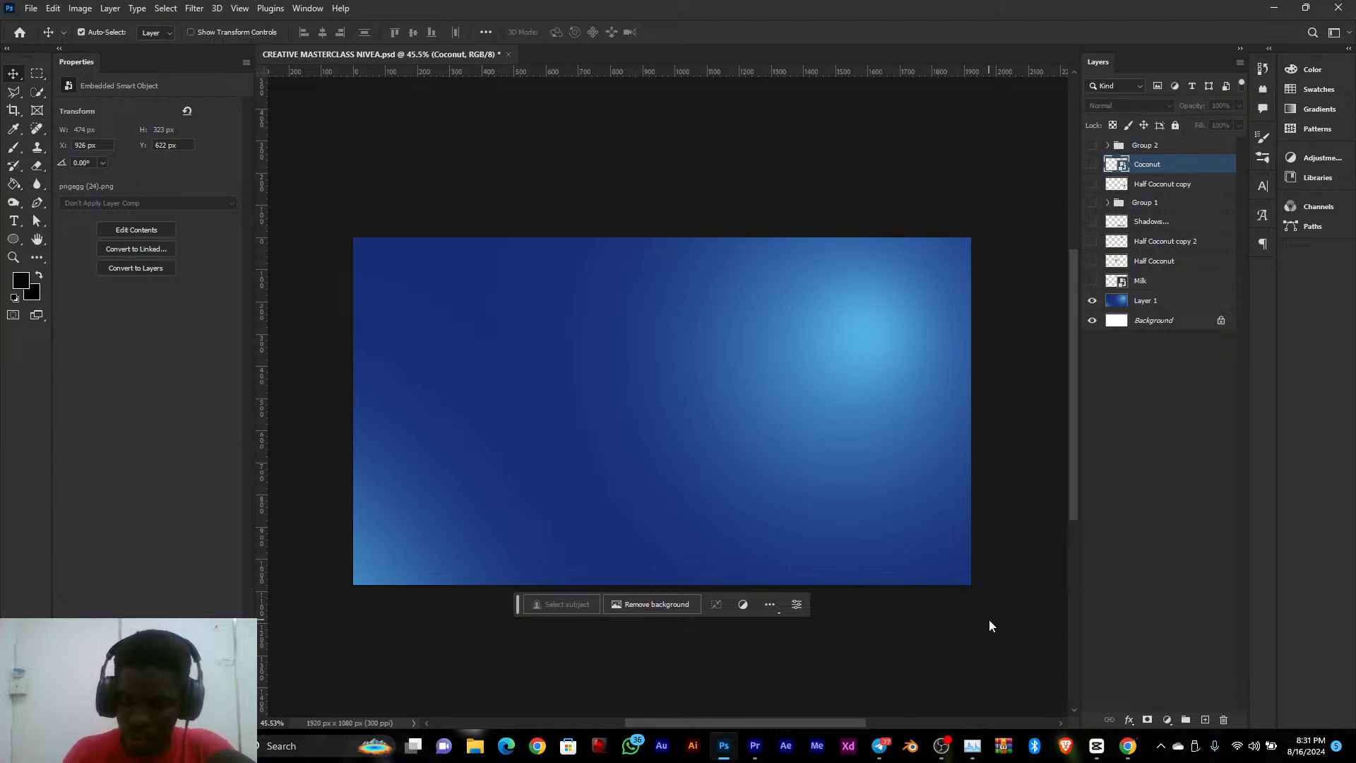
Hide Layer 1, Background and Milk so that only the Half Coconut layer is shown
{"action": "left_click", "coordinate": [1089, 302]}
{"action": "left_click", "coordinate": [1092, 320]}
{"action": "left_click", "coordinate": [1093, 281]}
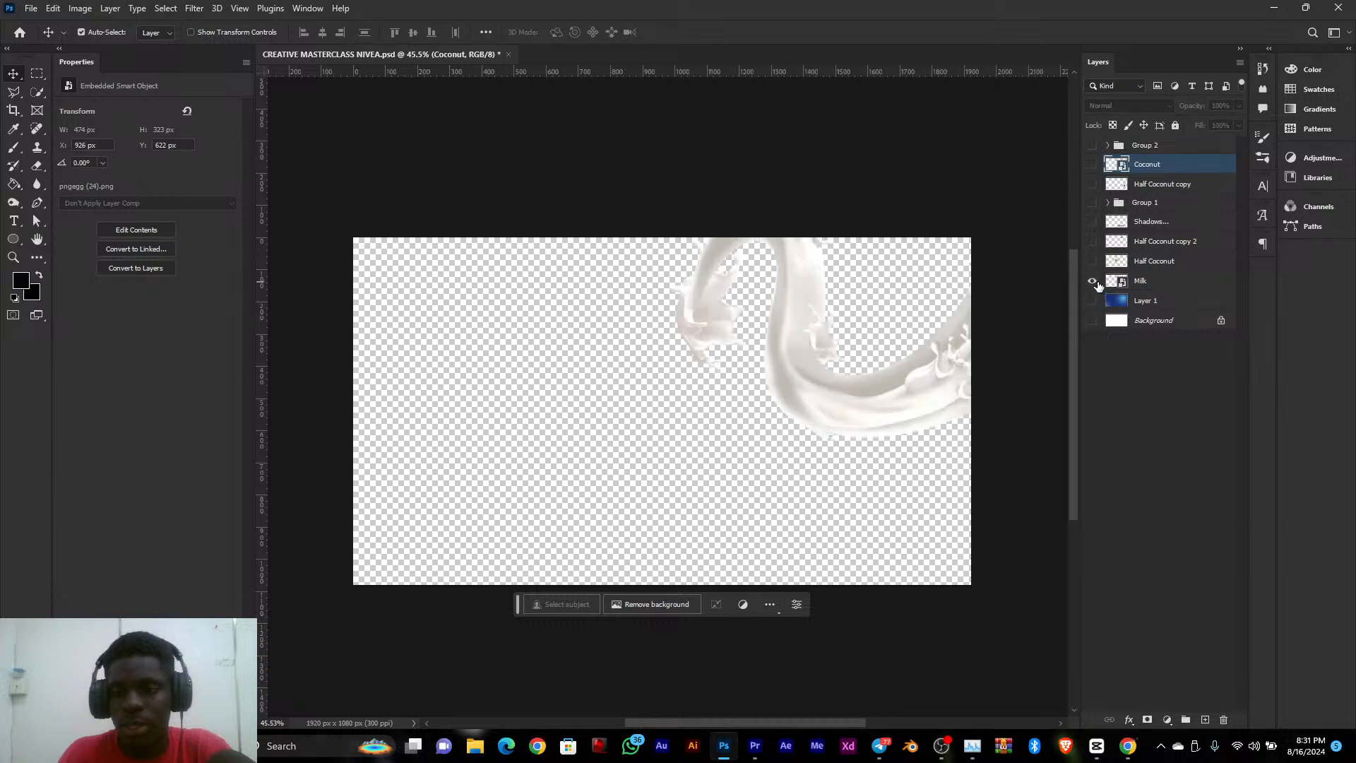
{"action": "left_click", "coordinate": [1093, 281]}
{"action": "left_click", "coordinate": [1093, 261]}
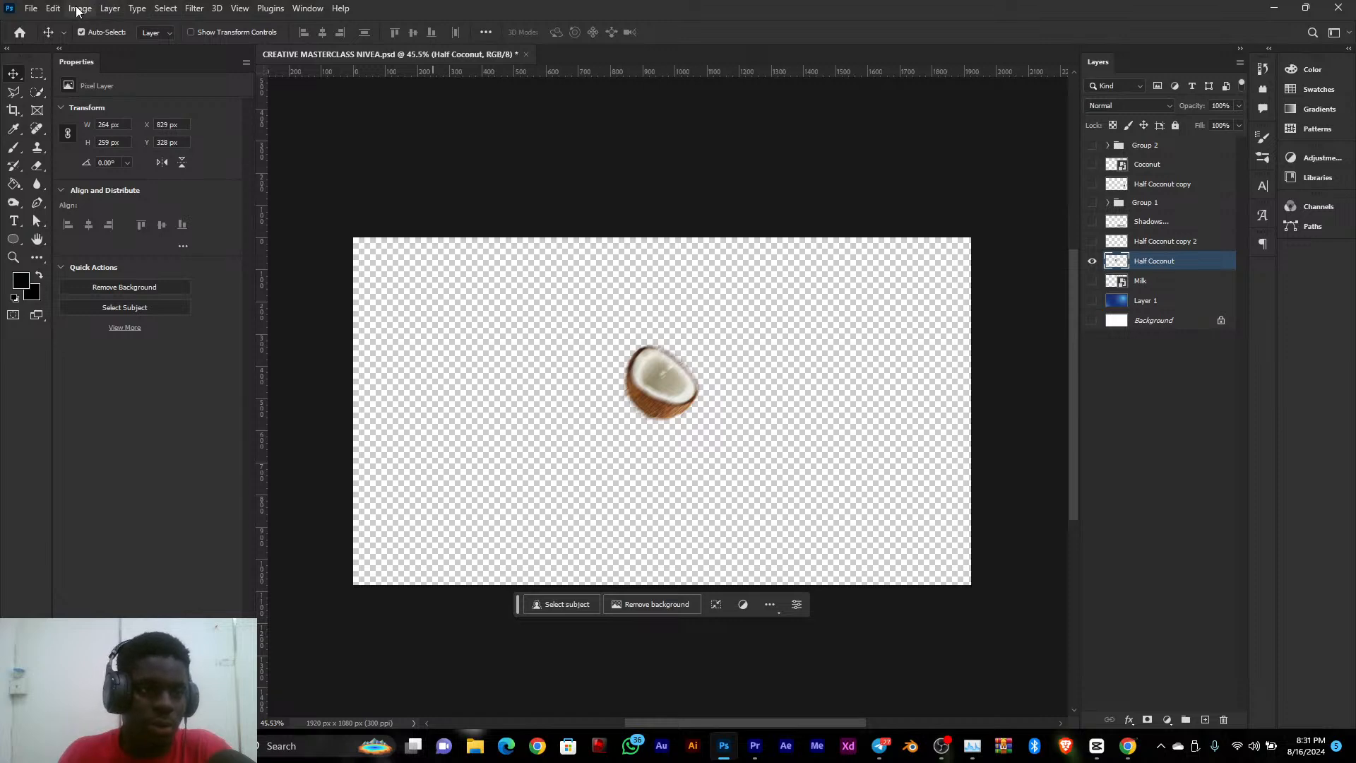
Quick-export the Half Coconut layer as Half Coconut.png into the MOTION GRAPHICS CLASS folder
{"action": "left_click", "coordinate": [110, 8]}
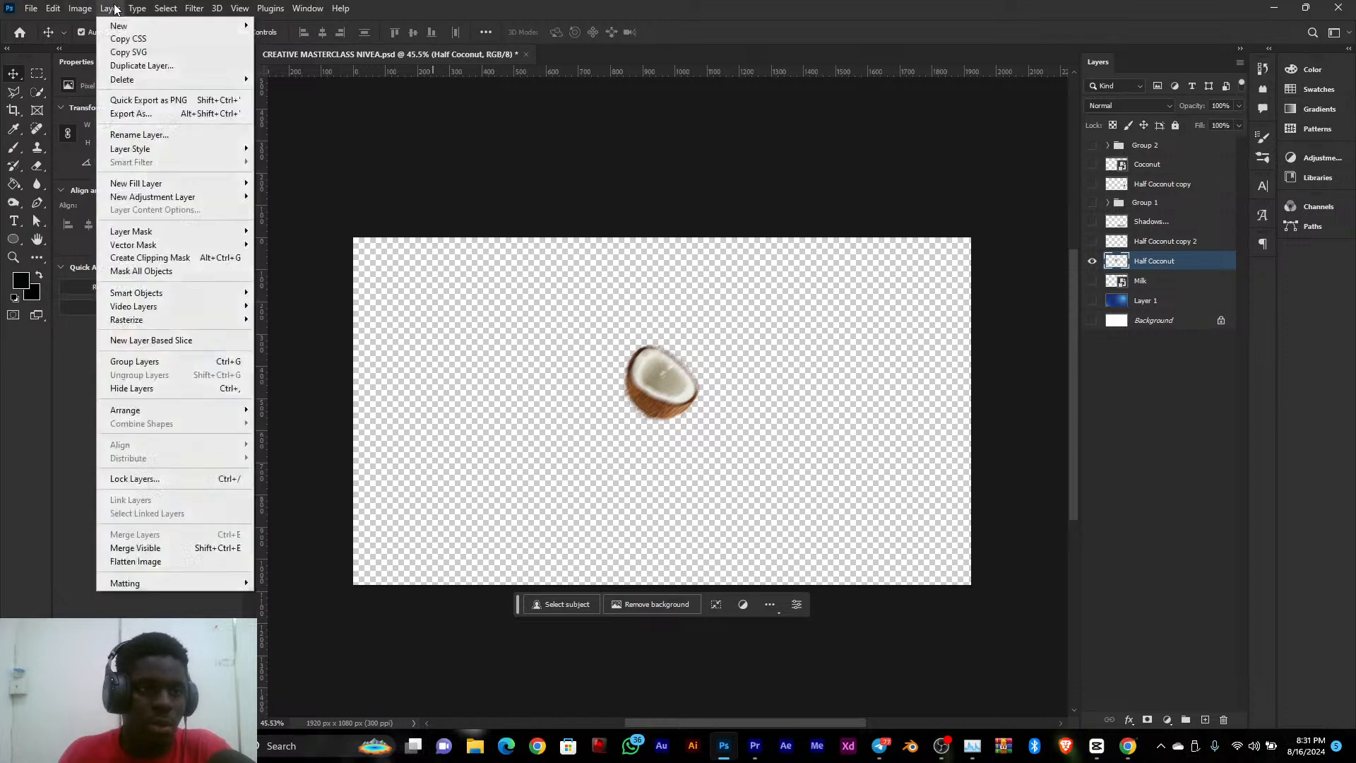
{"action": "left_click", "coordinate": [142, 100]}
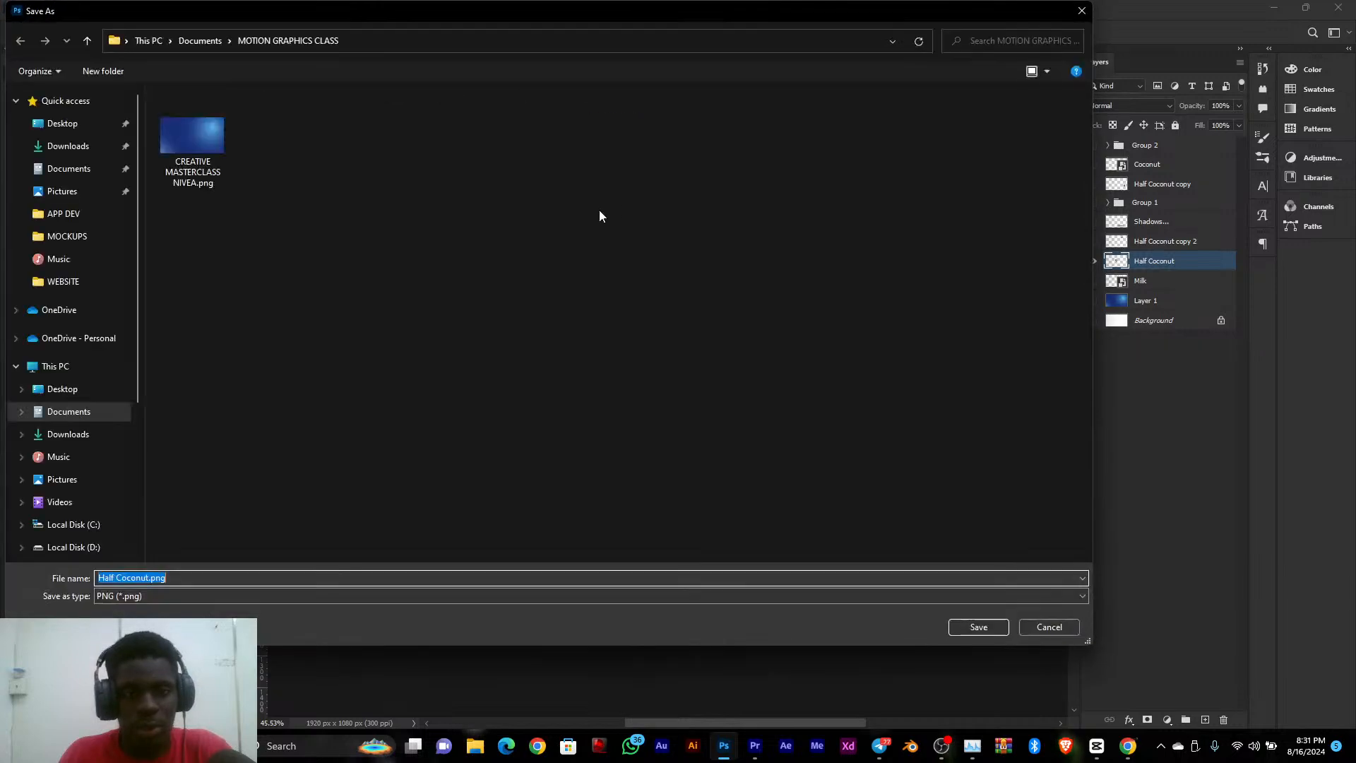
{"action": "left_click", "coordinate": [991, 626]}
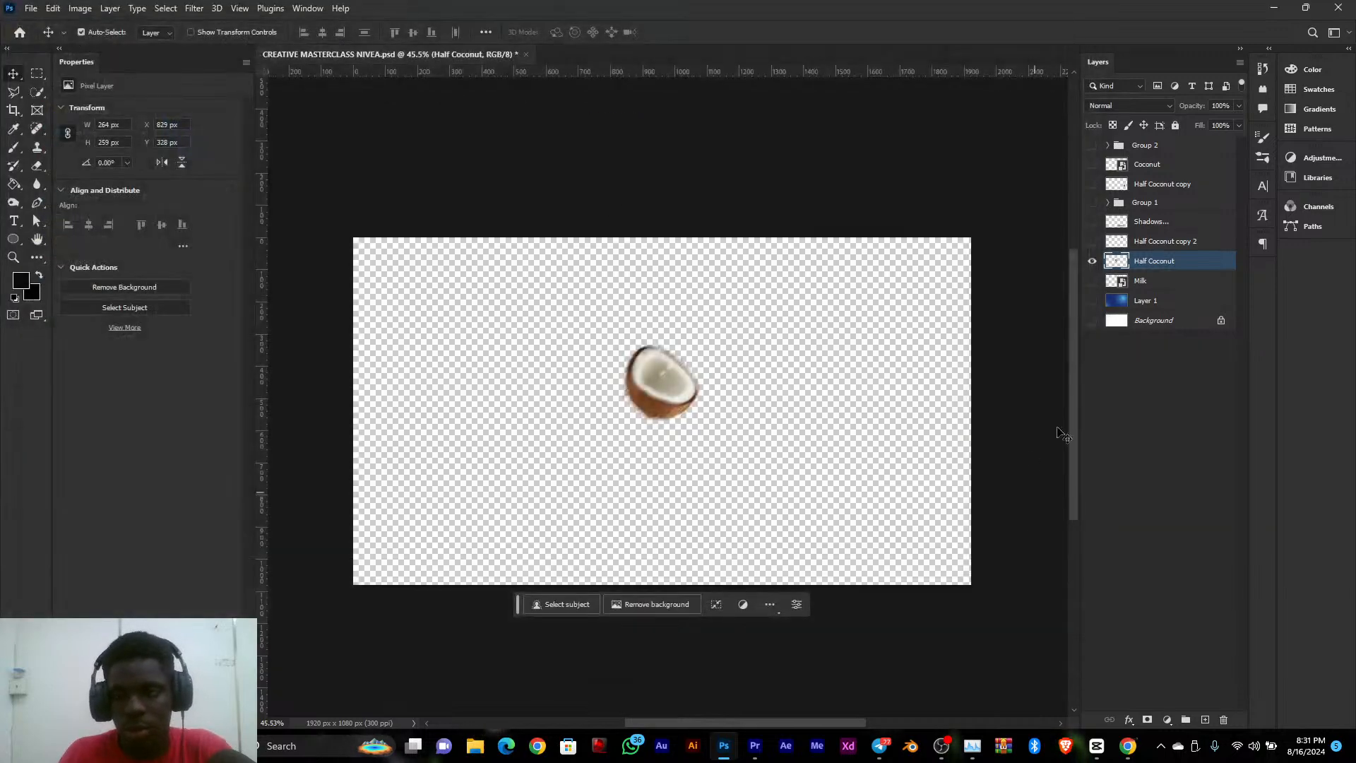
Show only the Half Coconut copy 2 layer and quick-export it as Half Coconut copy 2.png into the same folder
{"action": "left_click", "coordinate": [1093, 261]}
{"action": "left_click", "coordinate": [1092, 241]}
{"action": "left_click", "coordinate": [1137, 241]}
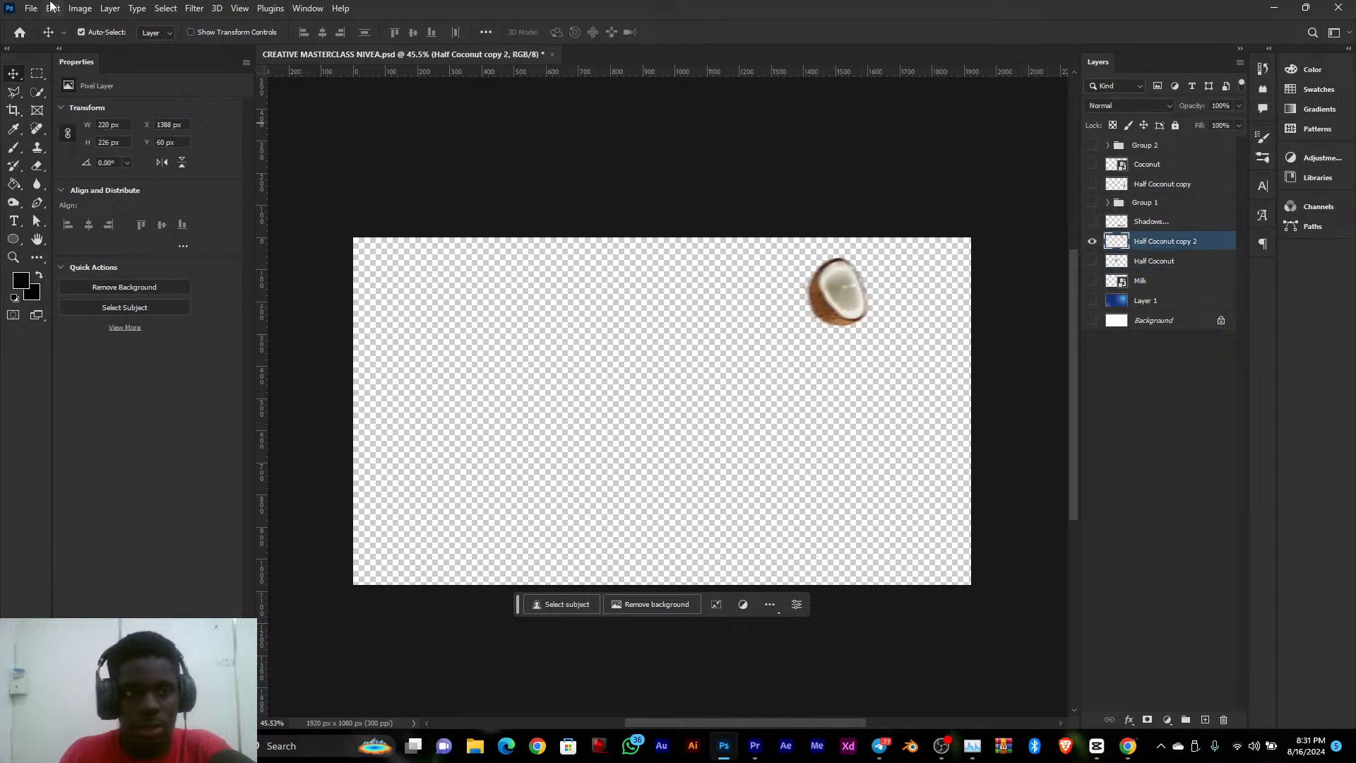
{"action": "left_click", "coordinate": [110, 8]}
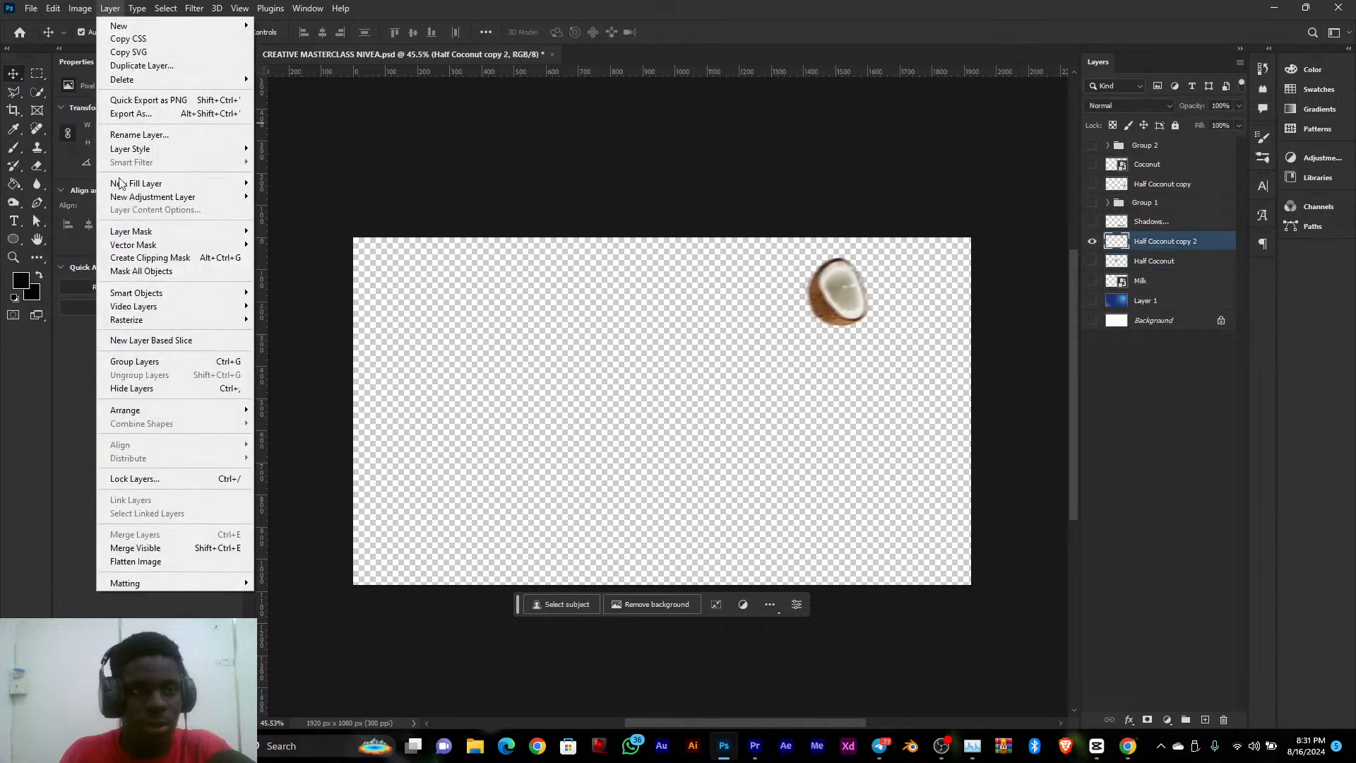
{"action": "left_click", "coordinate": [171, 104]}
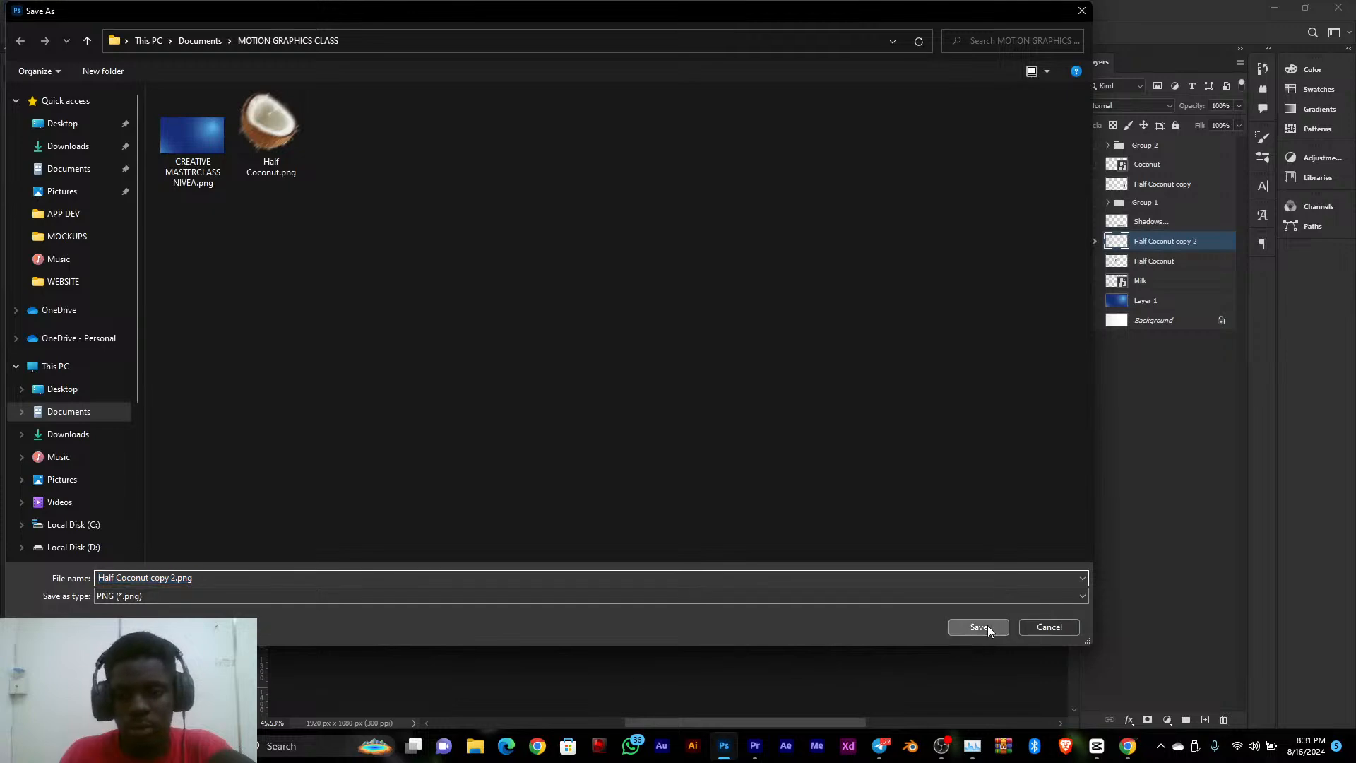
{"action": "left_click", "coordinate": [988, 629]}
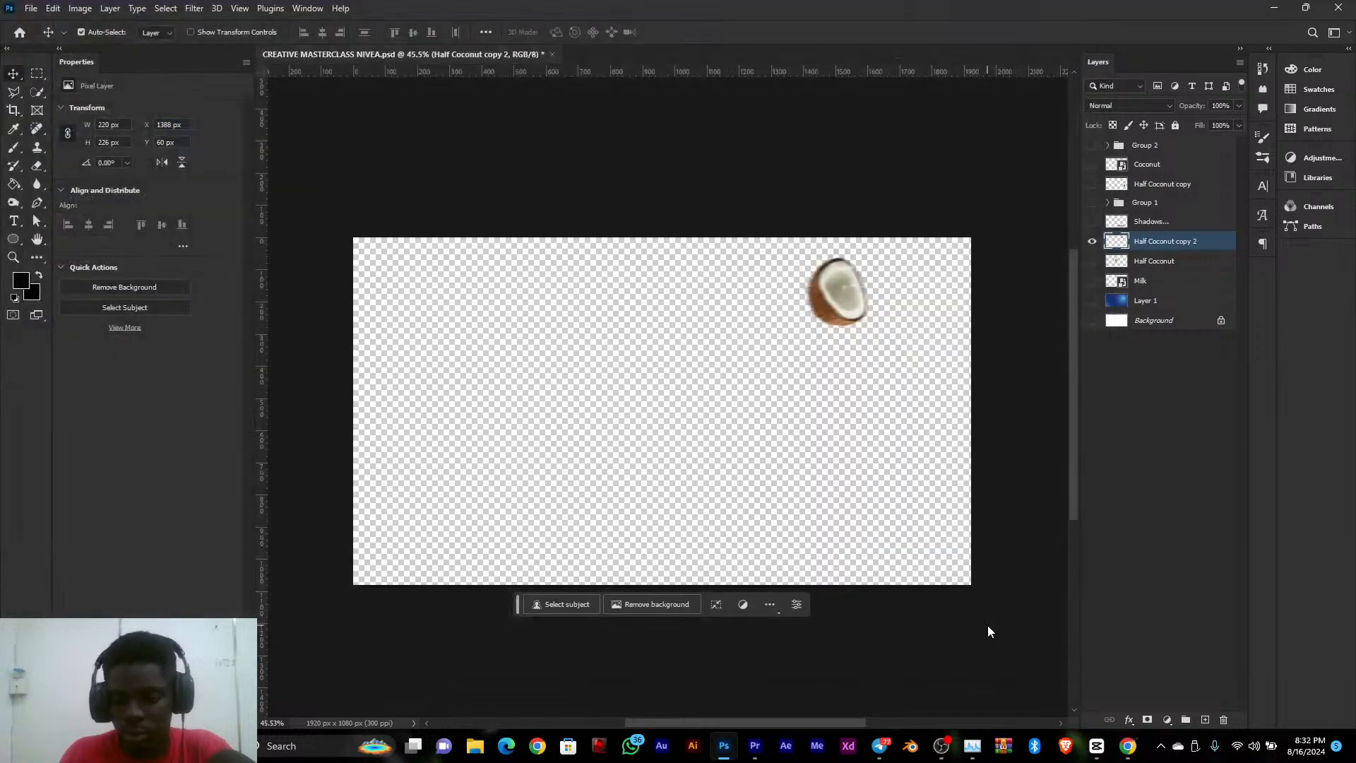
Show only the Shadows layer and quick-export it as Shadows_.png into the MOTION GRAPHICS CLASS folder
{"action": "left_click", "coordinate": [1092, 241]}
{"action": "left_click", "coordinate": [1092, 221]}
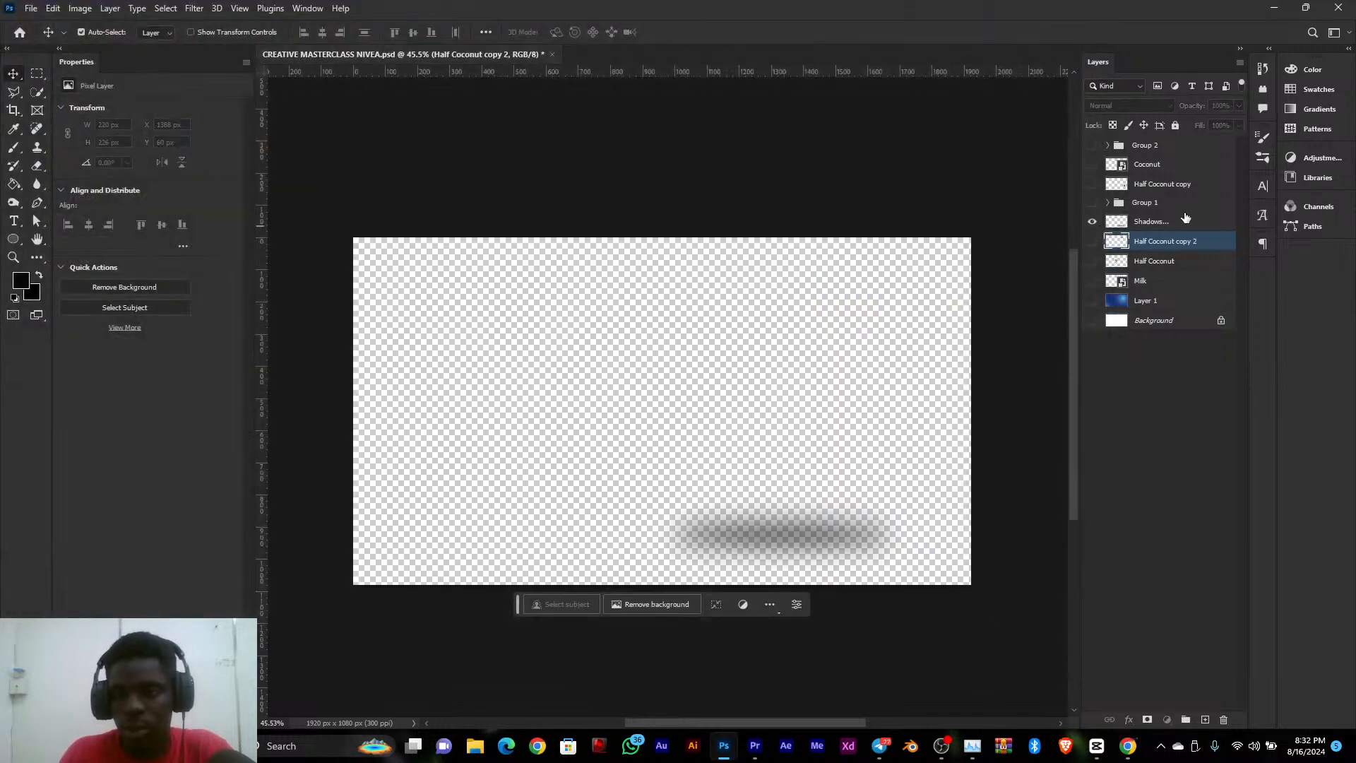
{"action": "left_click", "coordinate": [1158, 223]}
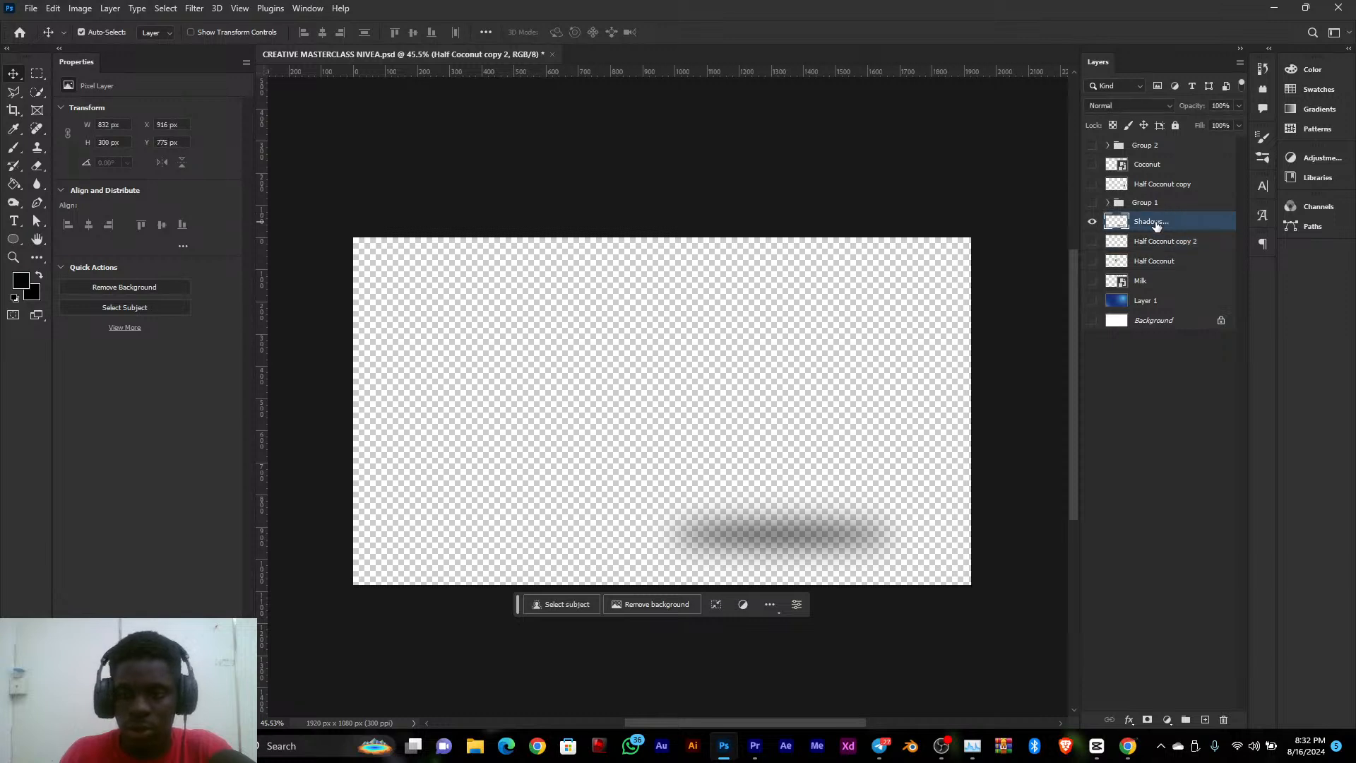
{"action": "left_click", "coordinate": [75, 14]}
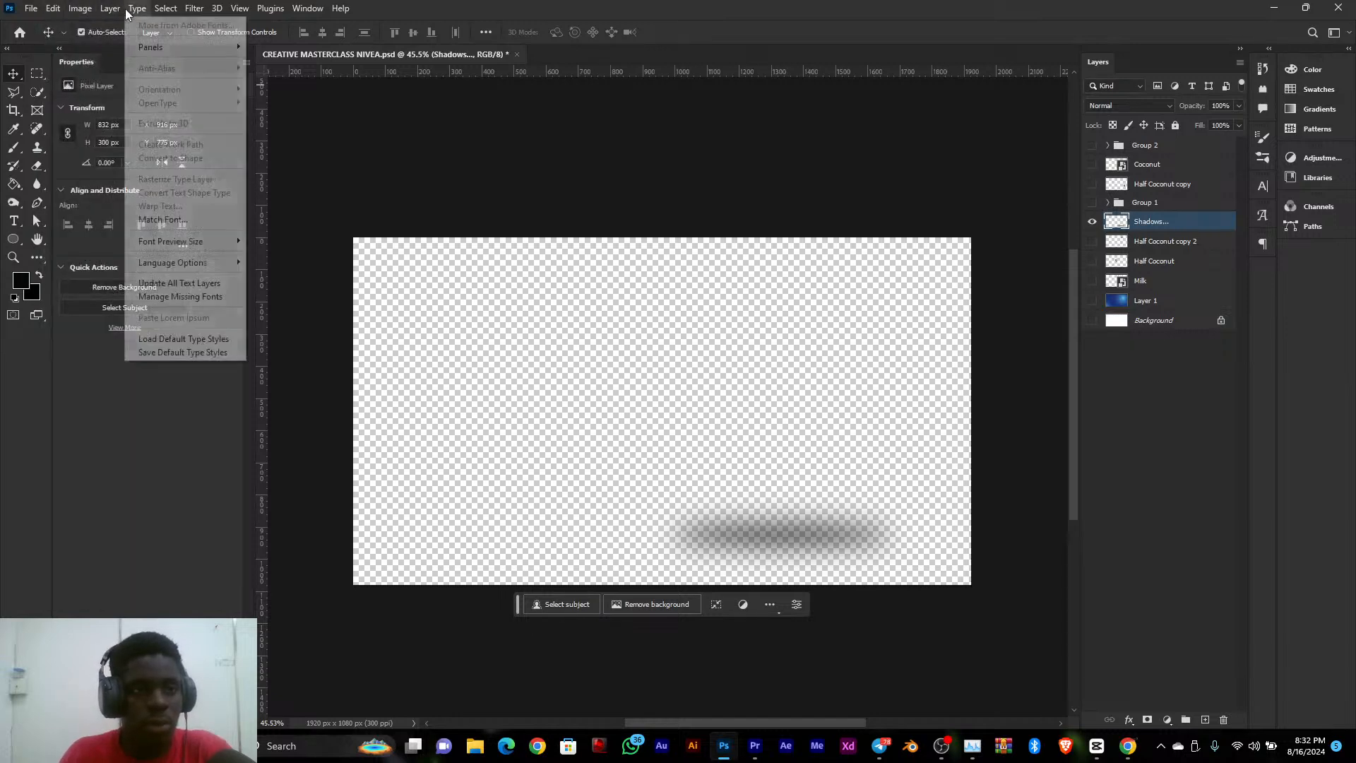
{"action": "mouse_move", "coordinate": [113, 15]}
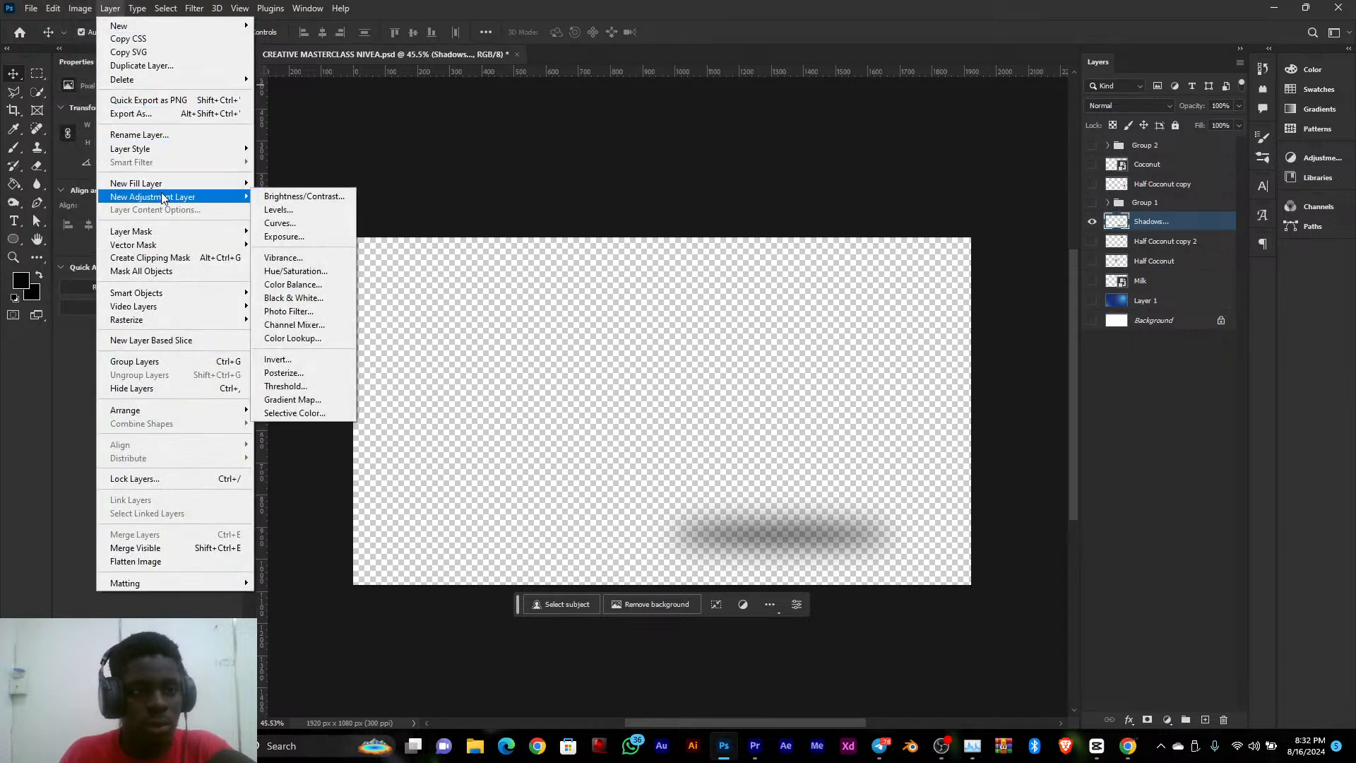
{"action": "left_click", "coordinate": [195, 102]}
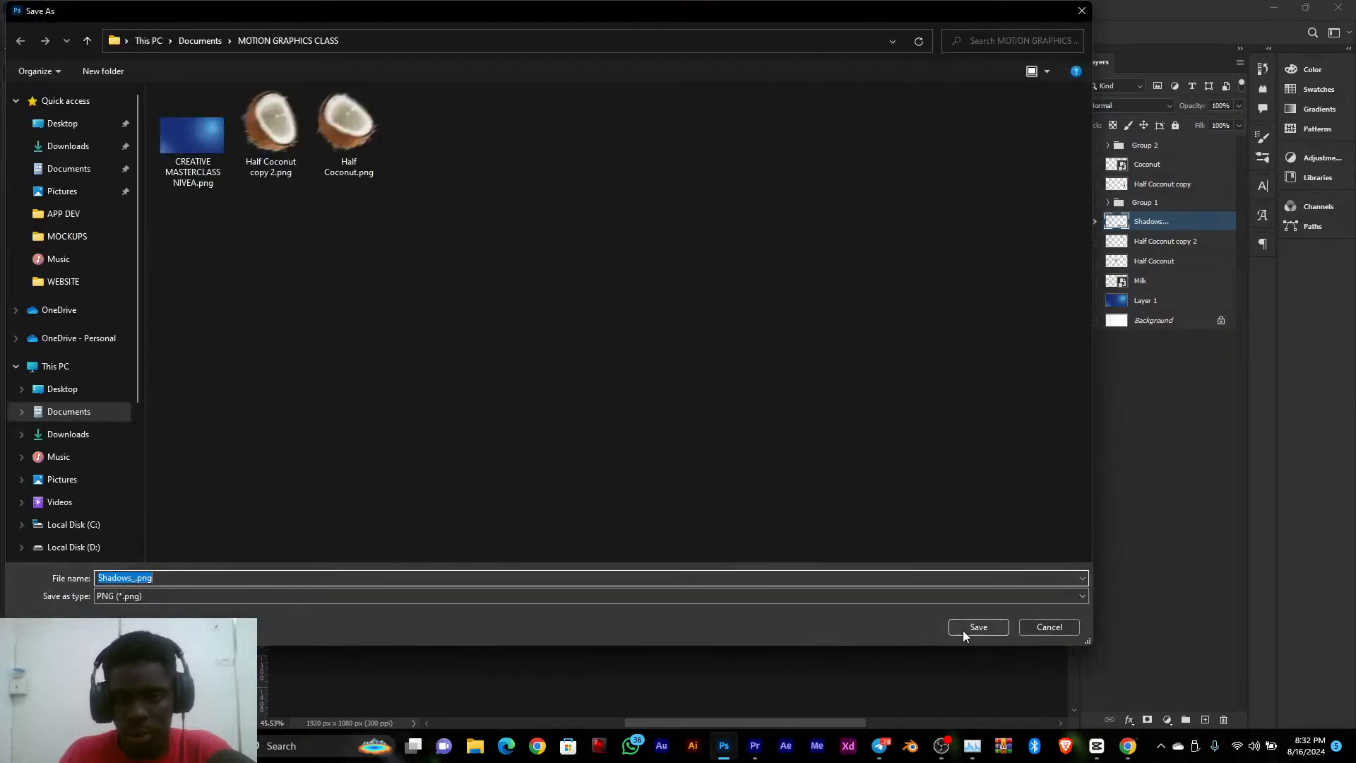
{"action": "left_click", "coordinate": [966, 629]}
Show Group 1 instead of the Shadows layer, then expand the group and collapse the Body Lotion layer's effects list
{"action": "left_click", "coordinate": [1092, 204]}
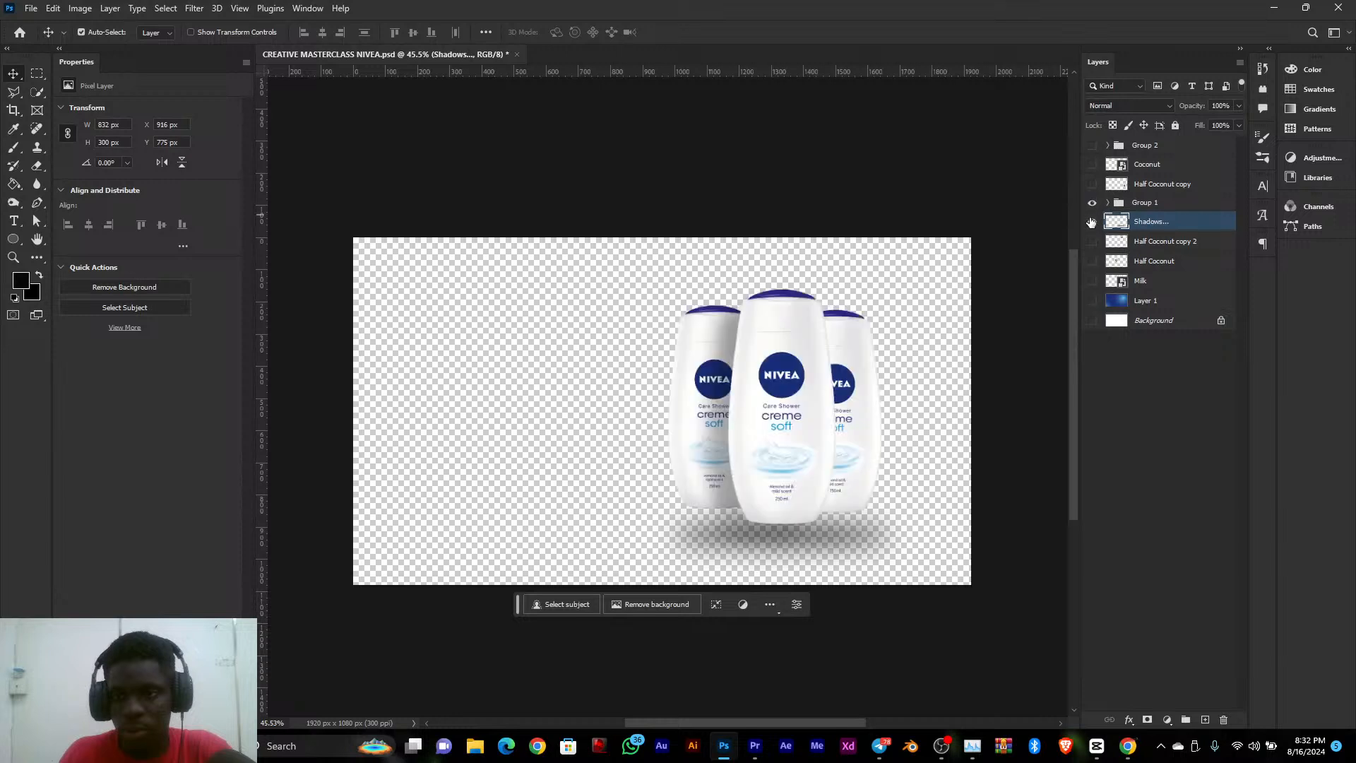
{"action": "left_click", "coordinate": [1092, 222]}
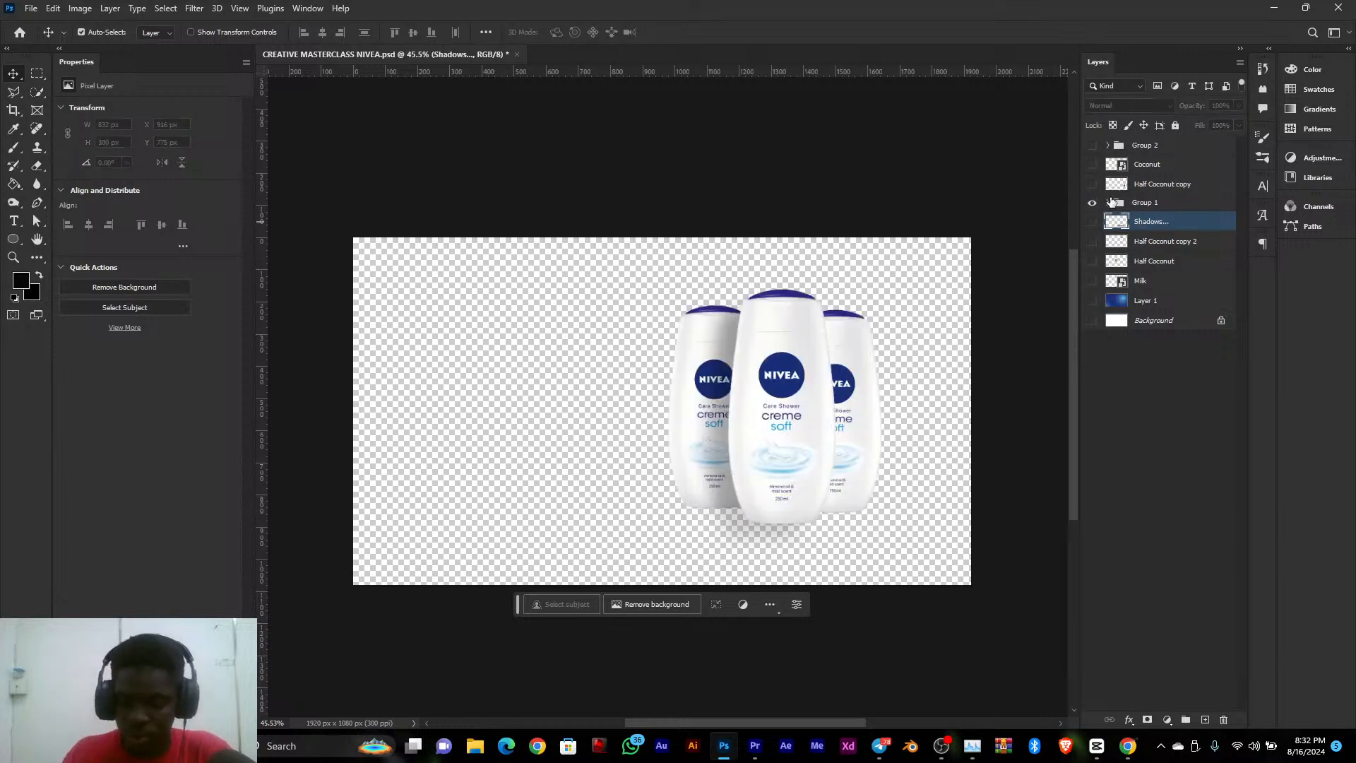
{"action": "left_click", "coordinate": [1108, 203]}
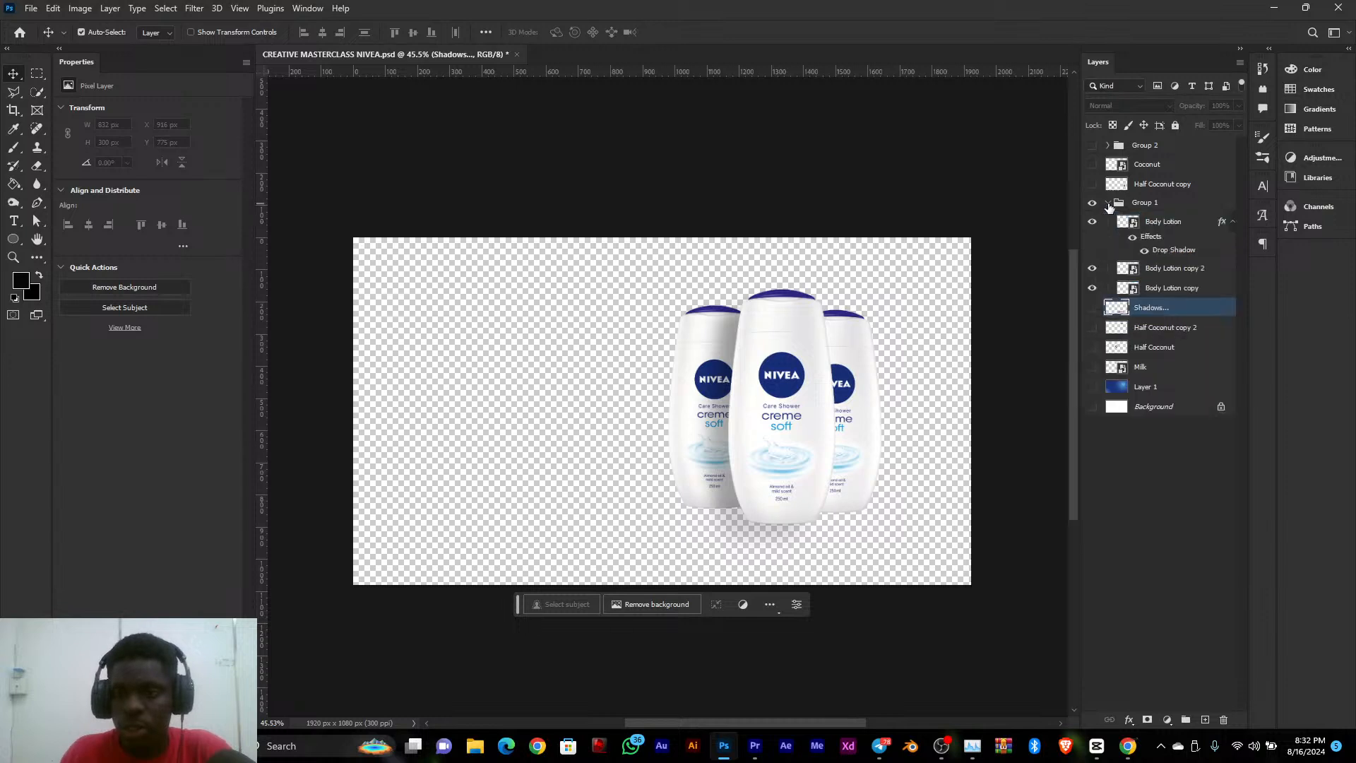
{"action": "left_click", "coordinate": [1111, 222]}
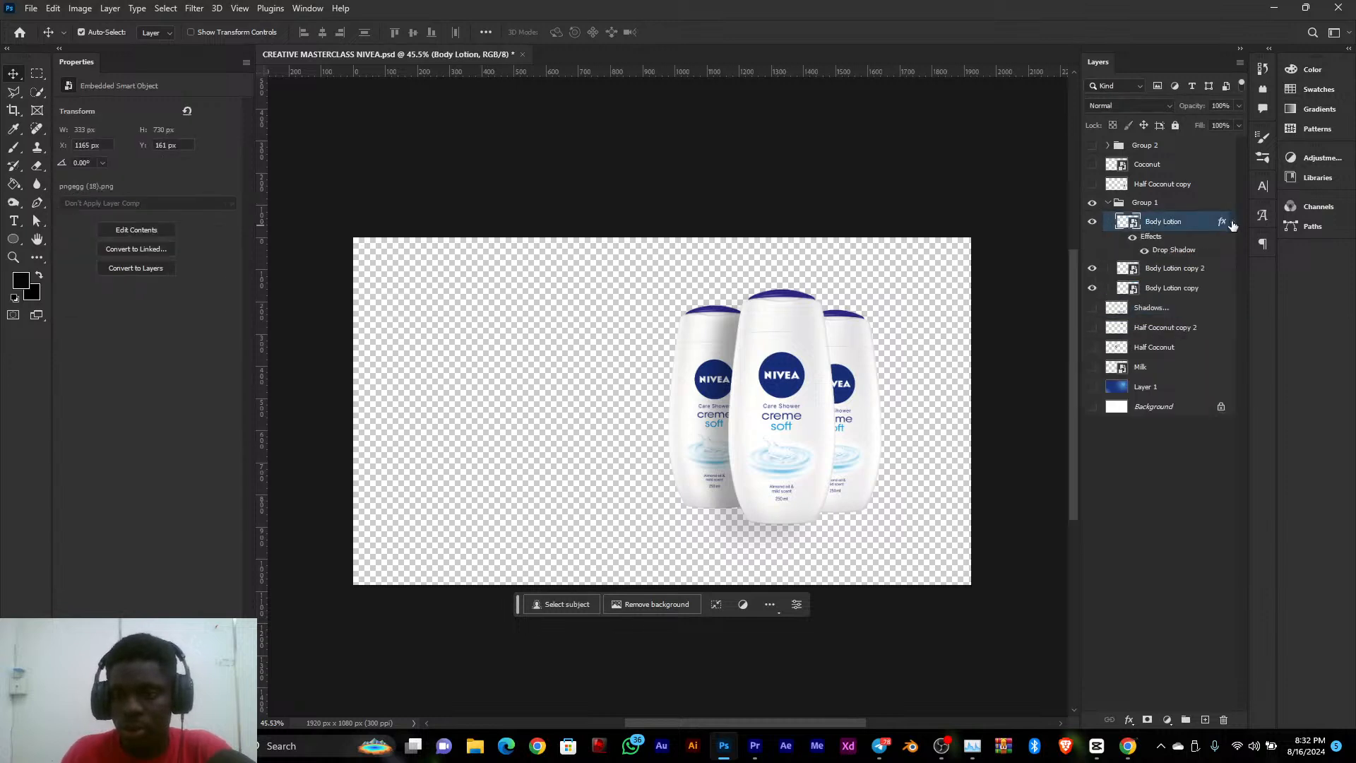
{"action": "left_click", "coordinate": [1233, 221]}
Quick-export the Body Lotion copy layer as Body Lotion copy.png into the MOTION GRAPHICS CLASS folder
{"action": "left_click", "coordinate": [1183, 261]}
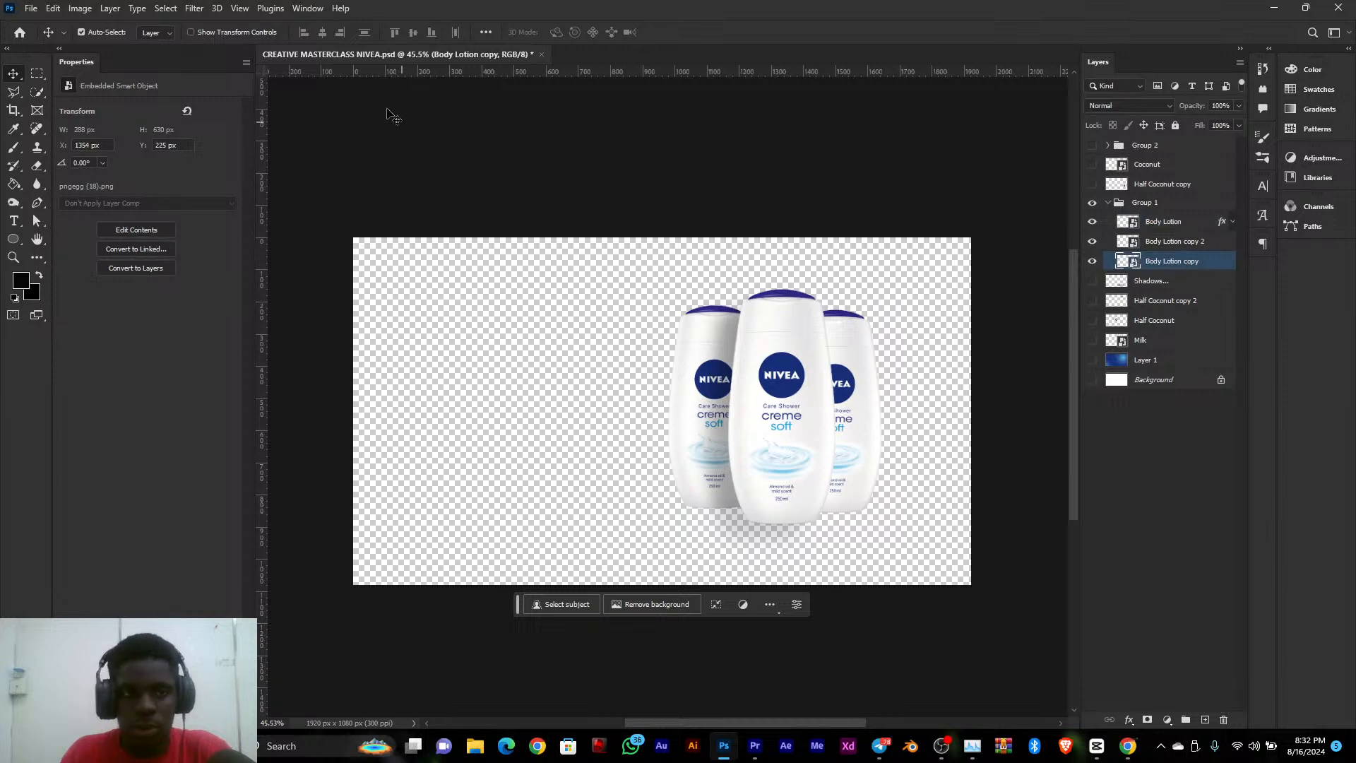
{"action": "left_click", "coordinate": [110, 9]}
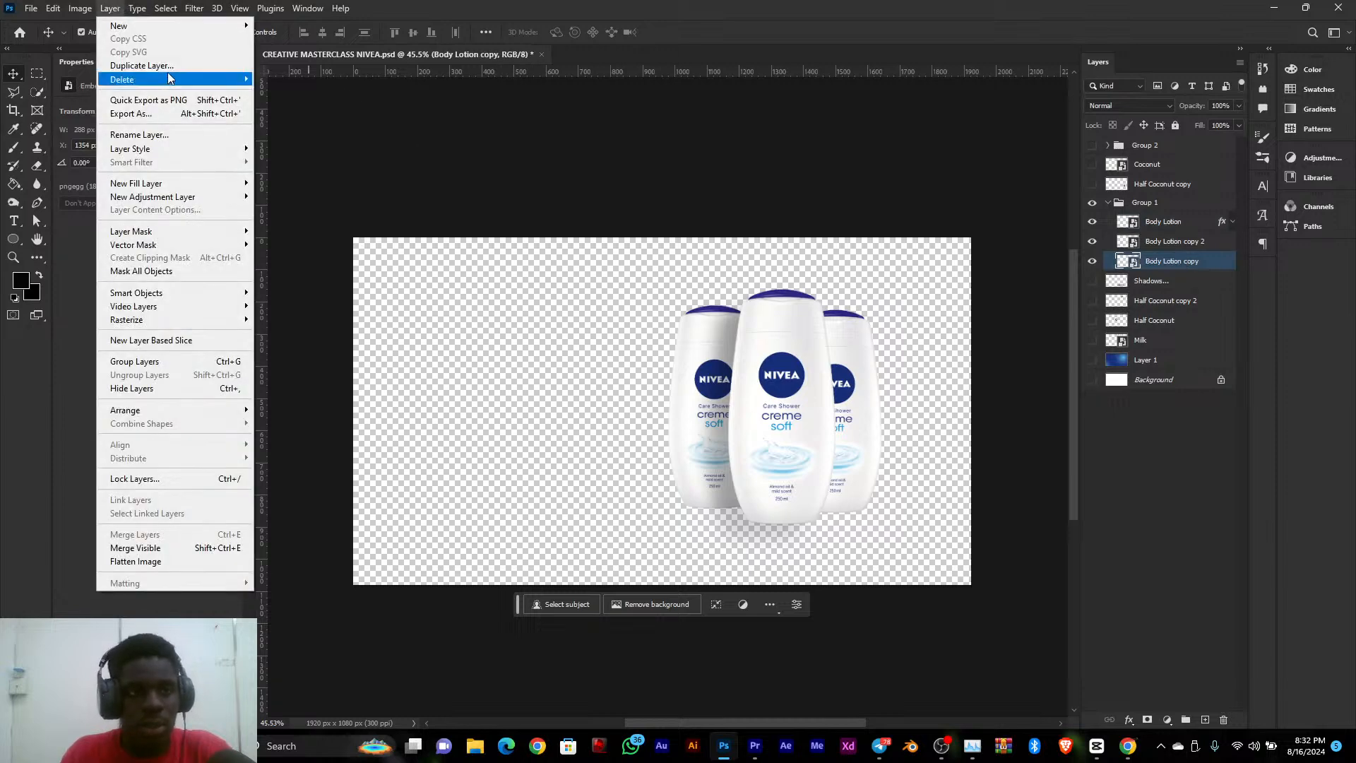
{"action": "left_click", "coordinate": [167, 100]}
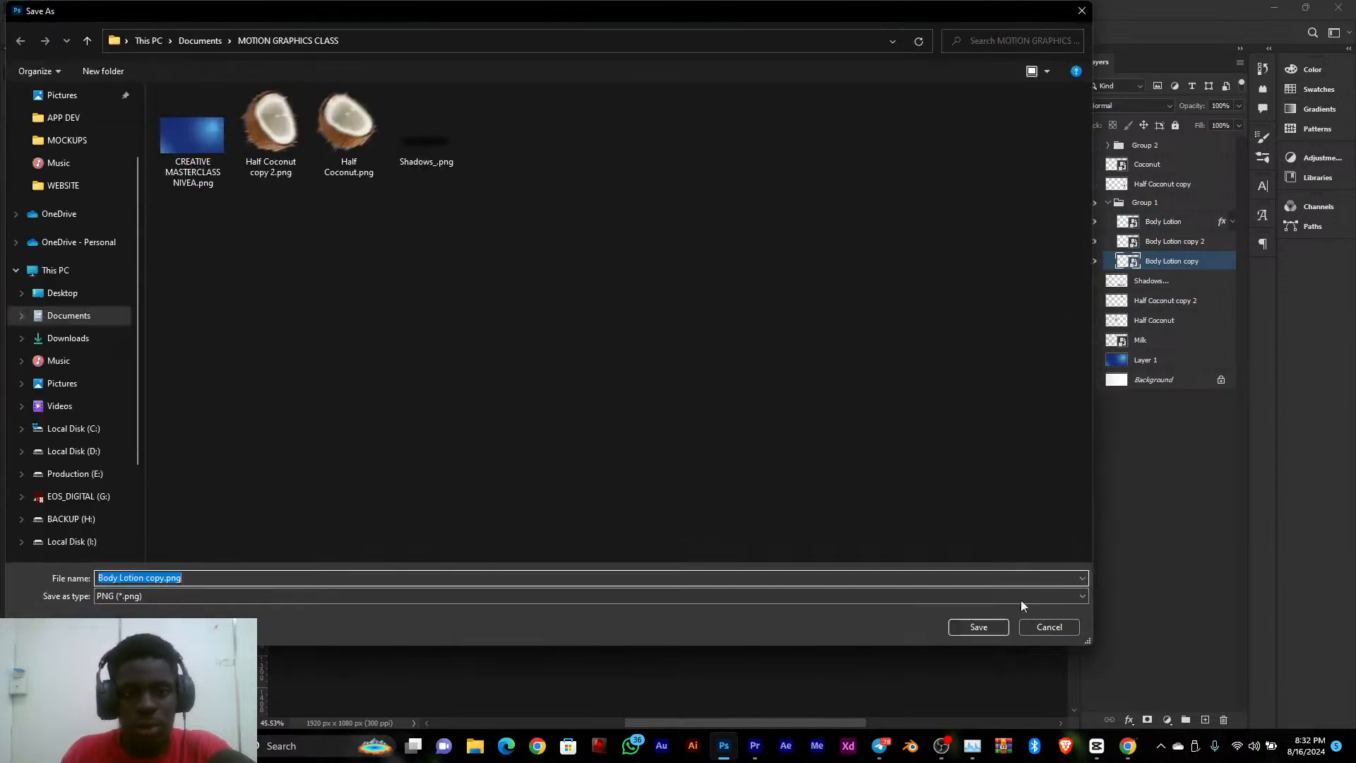
{"action": "left_click", "coordinate": [993, 629]}
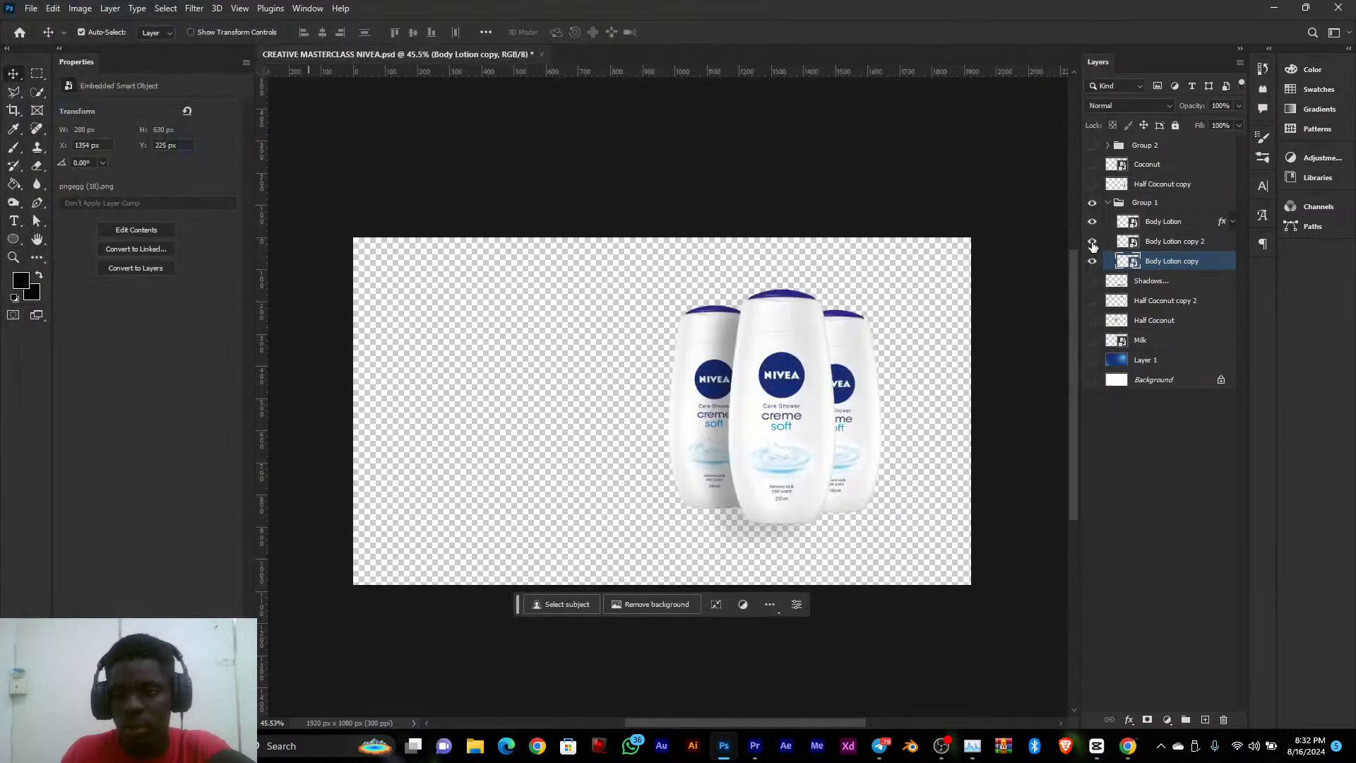
Quick-export the Body Lotion copy 2 layer as Body Lotion copy 2.png into the same folder
{"action": "left_click", "coordinate": [1148, 242]}
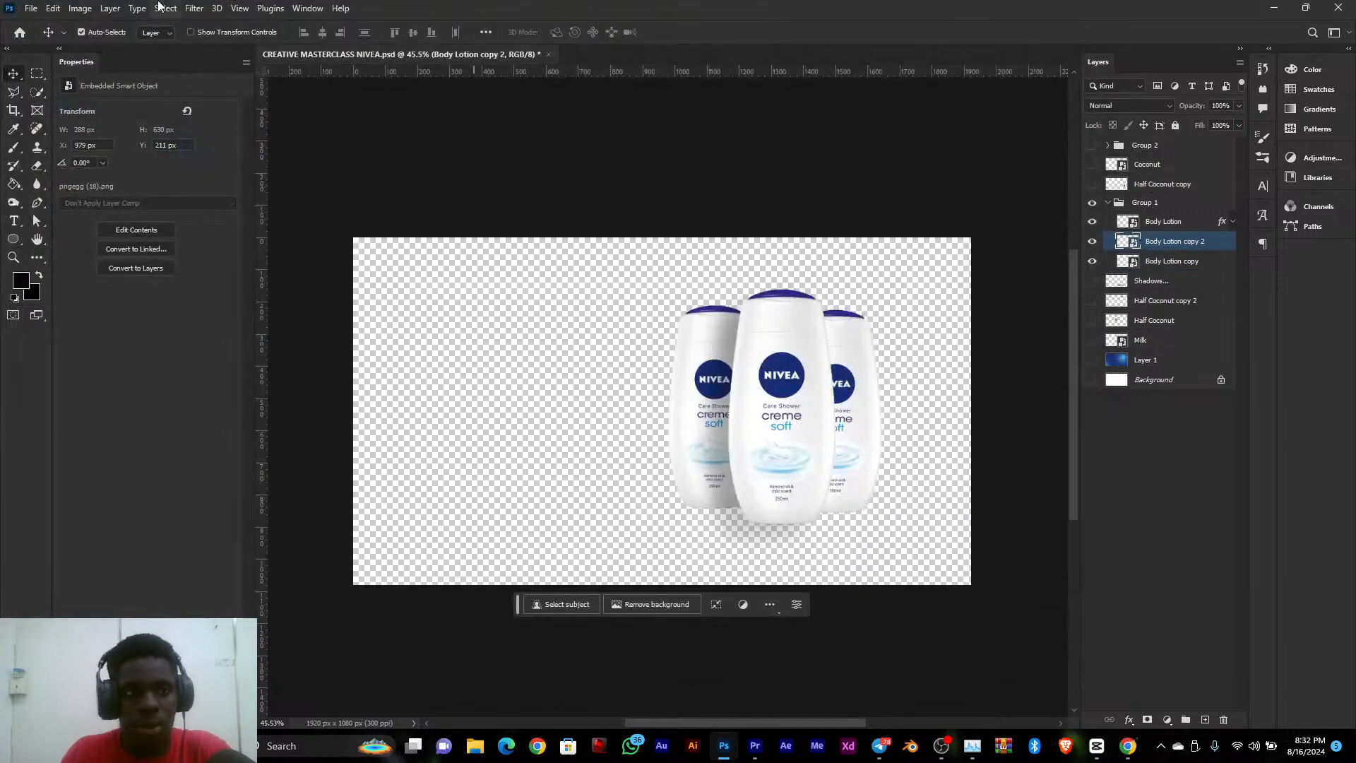
{"action": "left_click", "coordinate": [108, 9]}
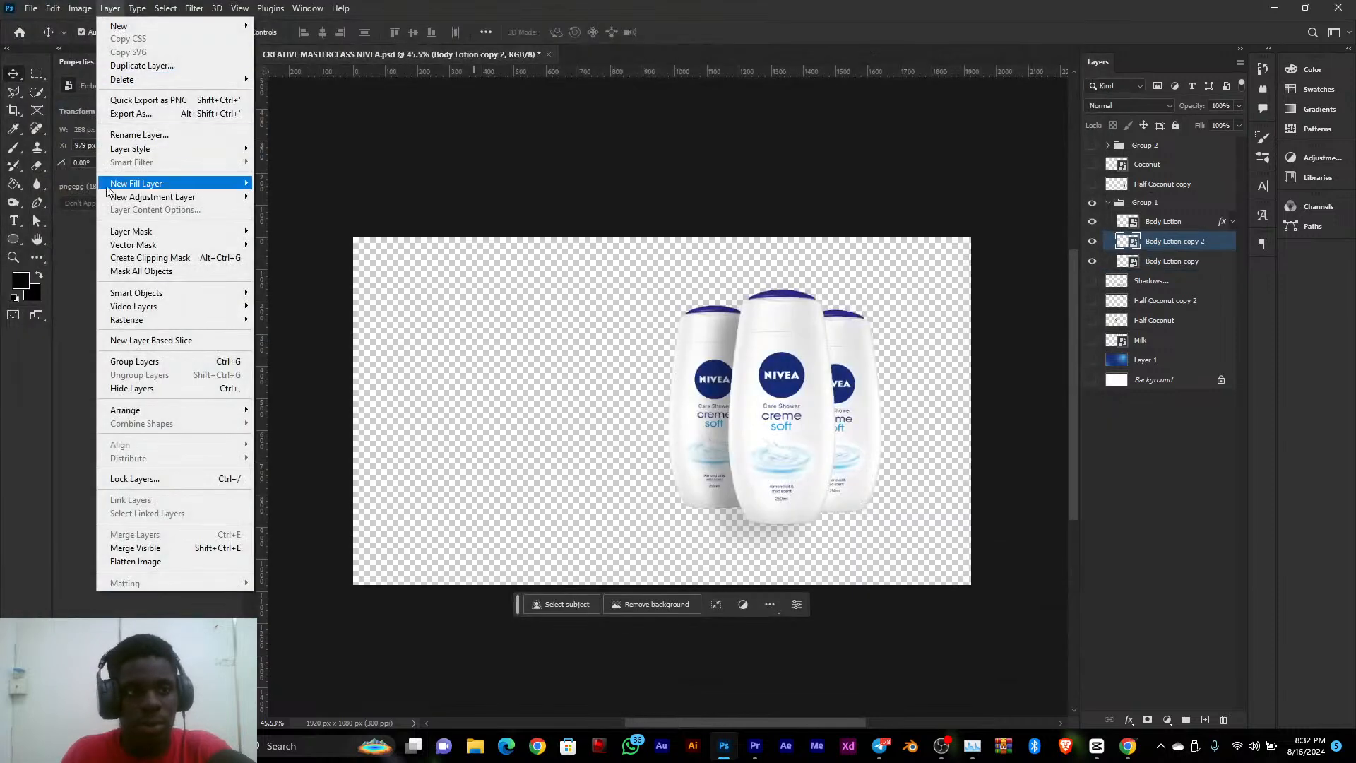
{"action": "left_click", "coordinate": [159, 100]}
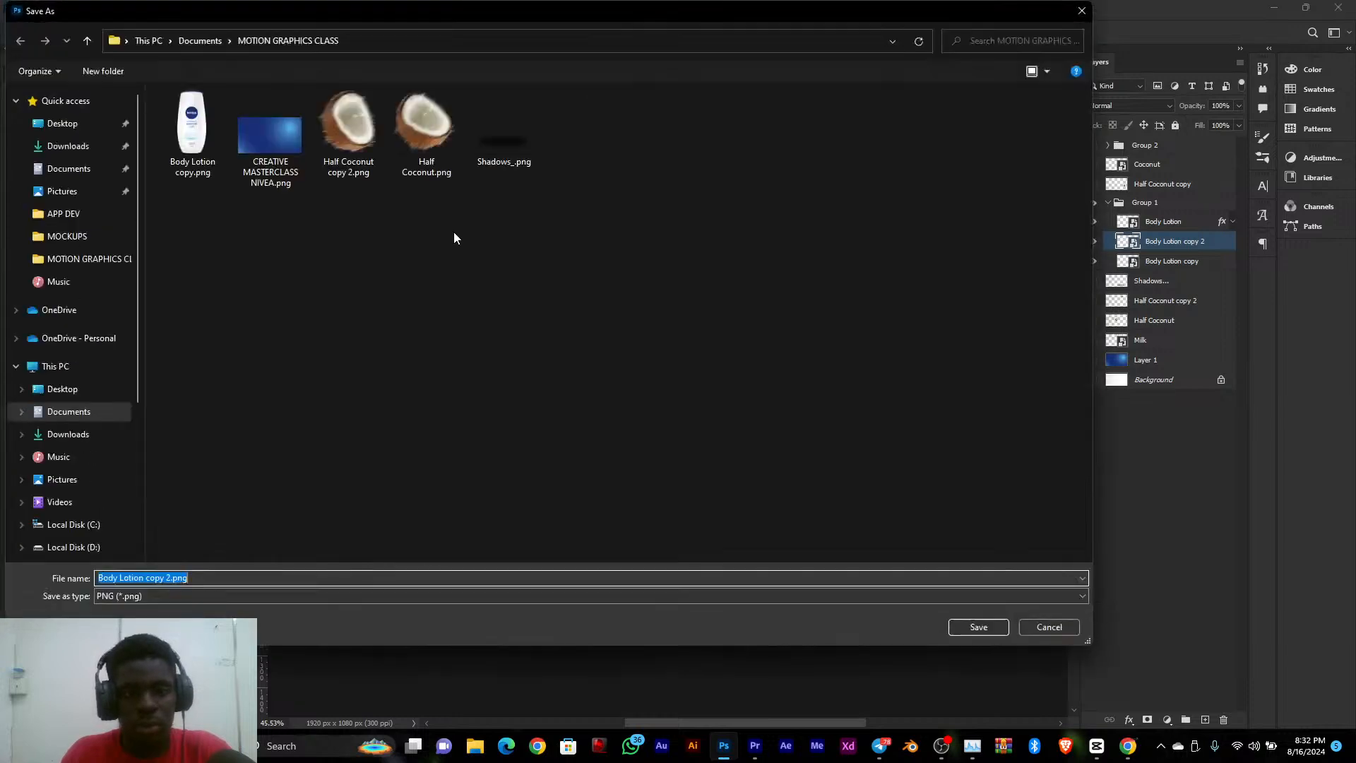
{"action": "left_click", "coordinate": [992, 630]}
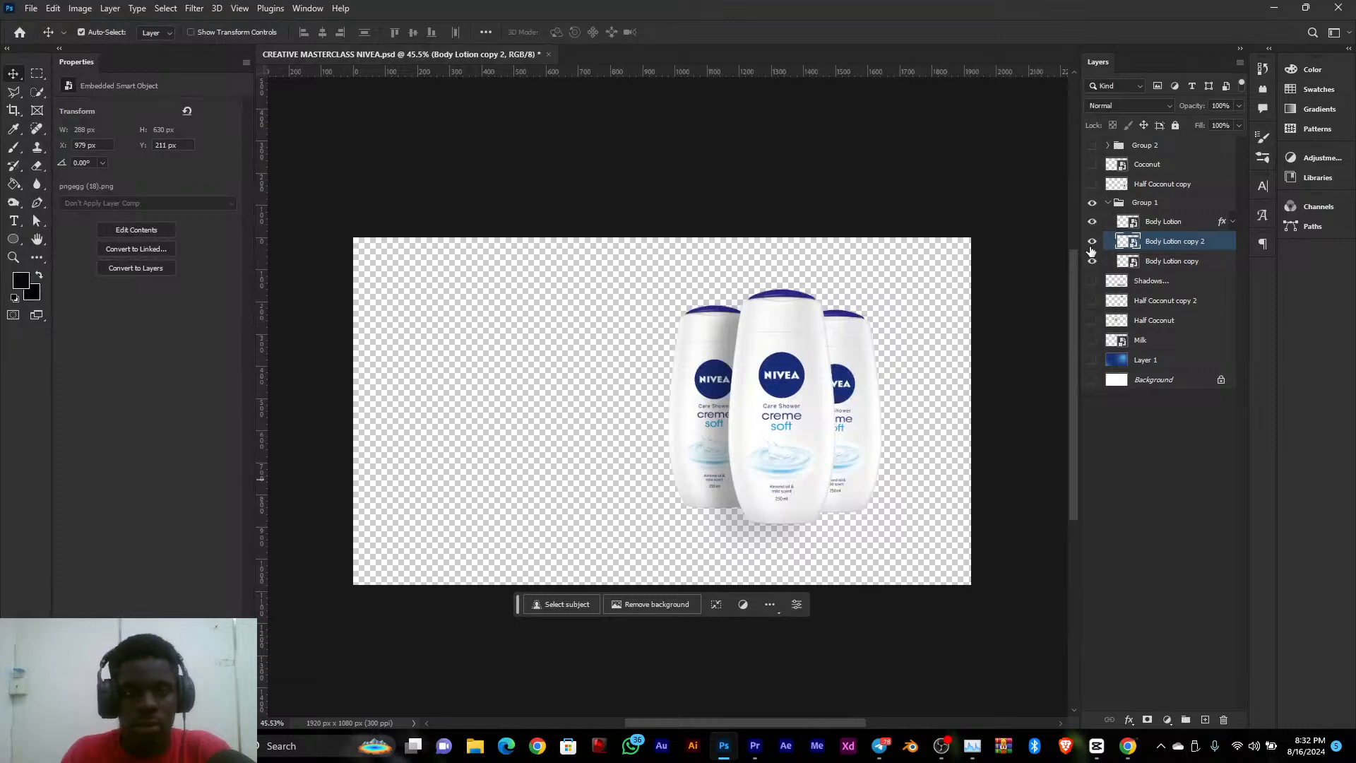
Quick-export the Body Lotion layer with its drop shadow as Body Lotion.png into the same folder
{"action": "left_click", "coordinate": [1174, 225]}
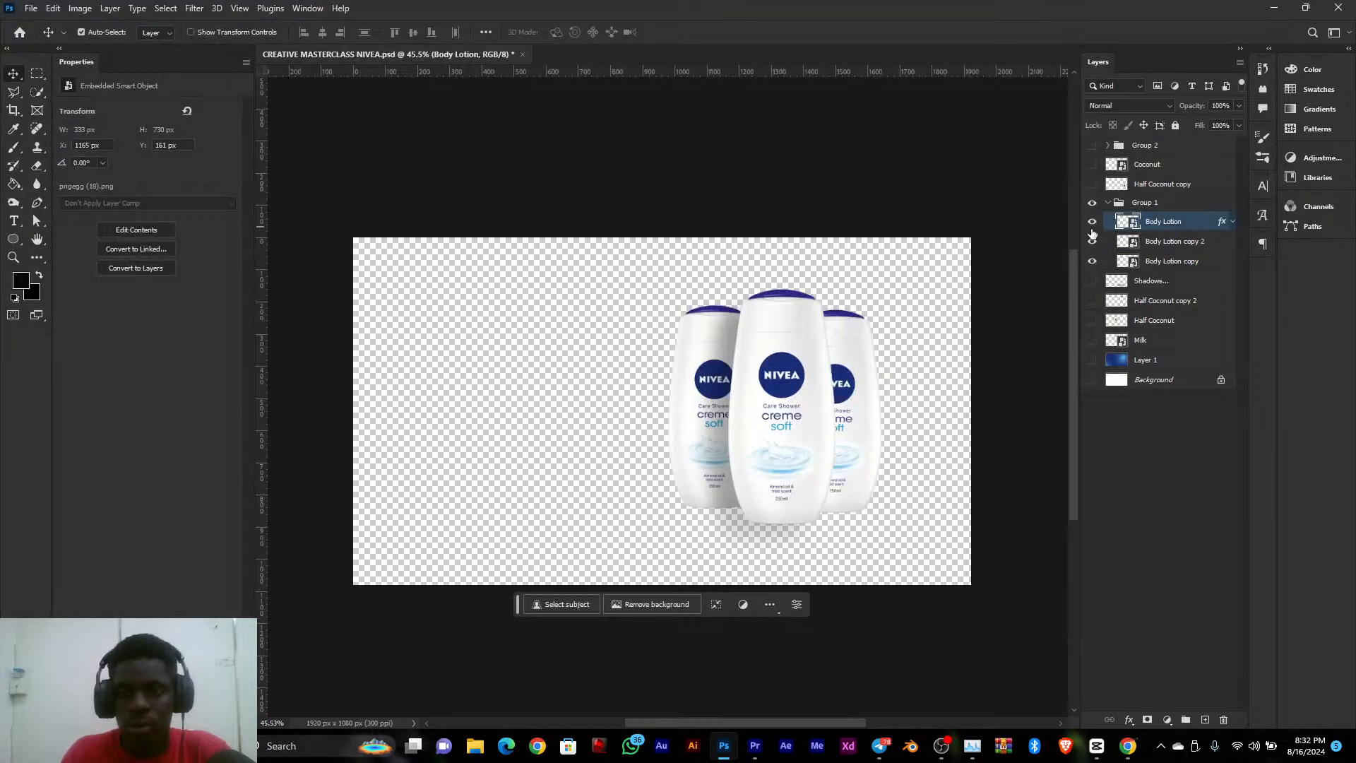
{"action": "left_click", "coordinate": [113, 9]}
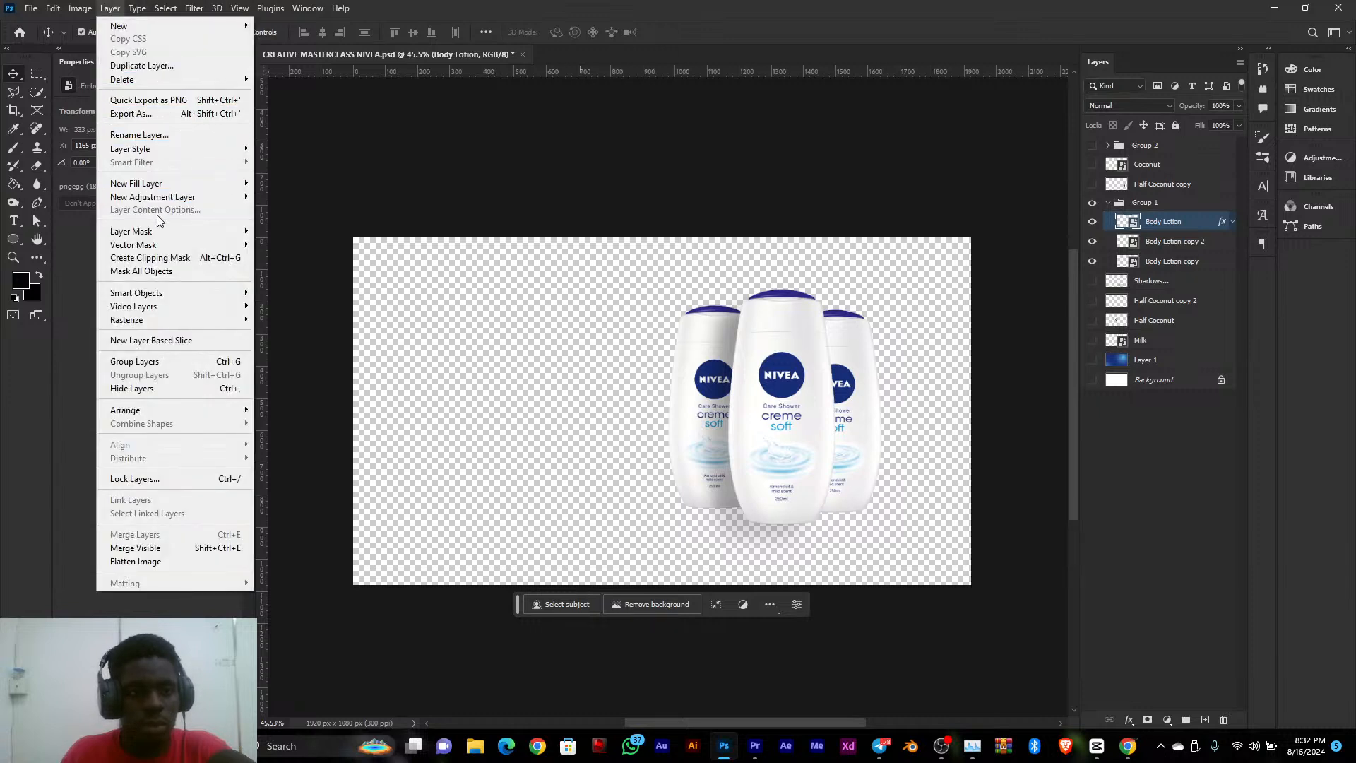
{"action": "mouse_move", "coordinate": [157, 236]}
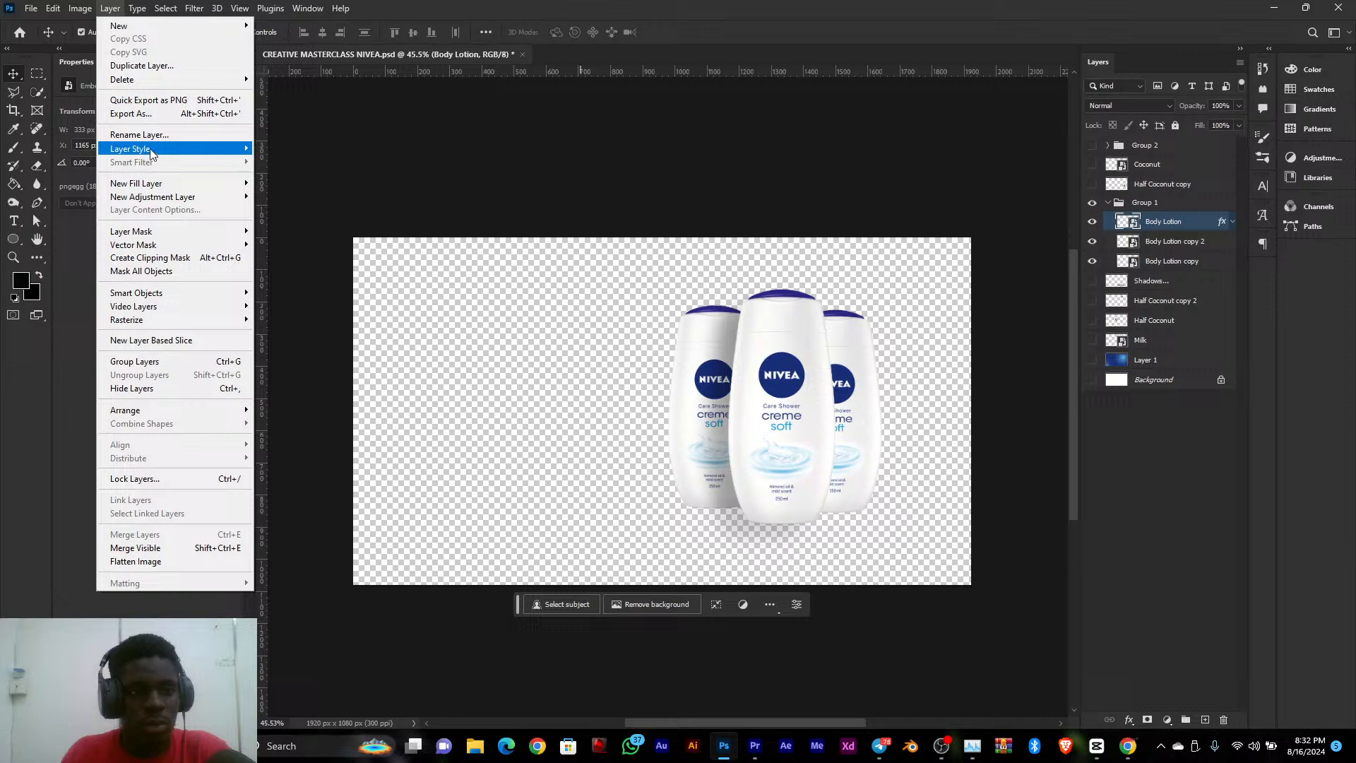
{"action": "left_click", "coordinate": [151, 99]}
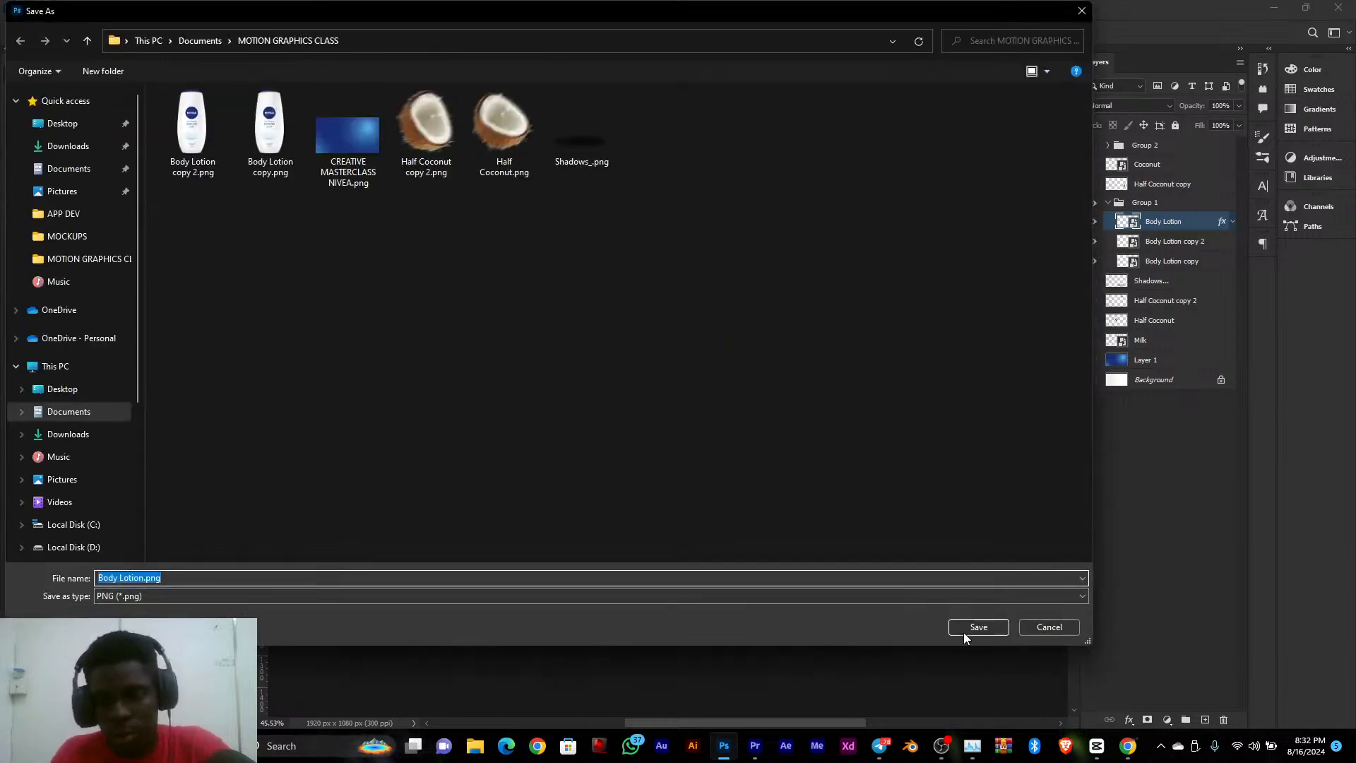
{"action": "left_click", "coordinate": [965, 628]}
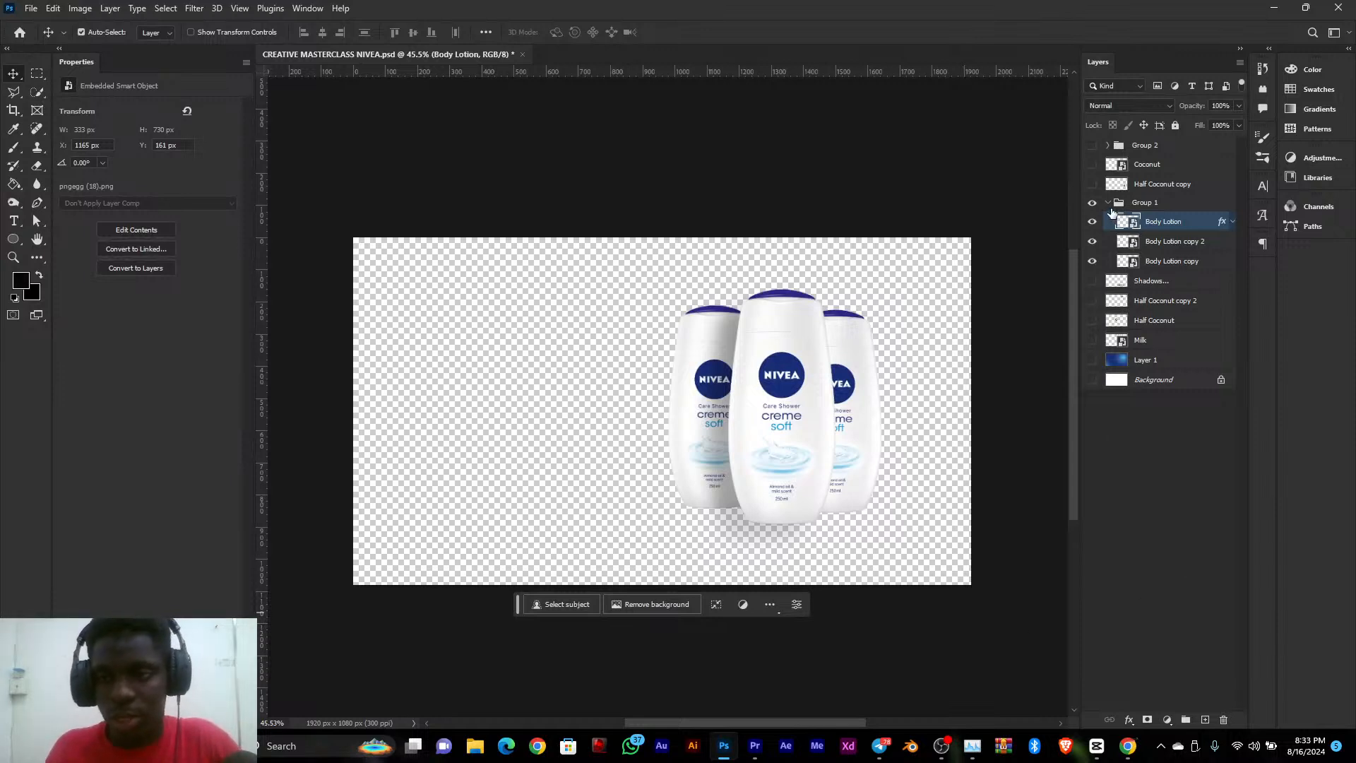
Collapse and hide Group 1, show only the Half Coconut copy layer and quick-export it as Half Coconut copy.png
{"action": "left_click", "coordinate": [1115, 185]}
{"action": "left_click", "coordinate": [1107, 203]}
{"action": "left_click", "coordinate": [1092, 203]}
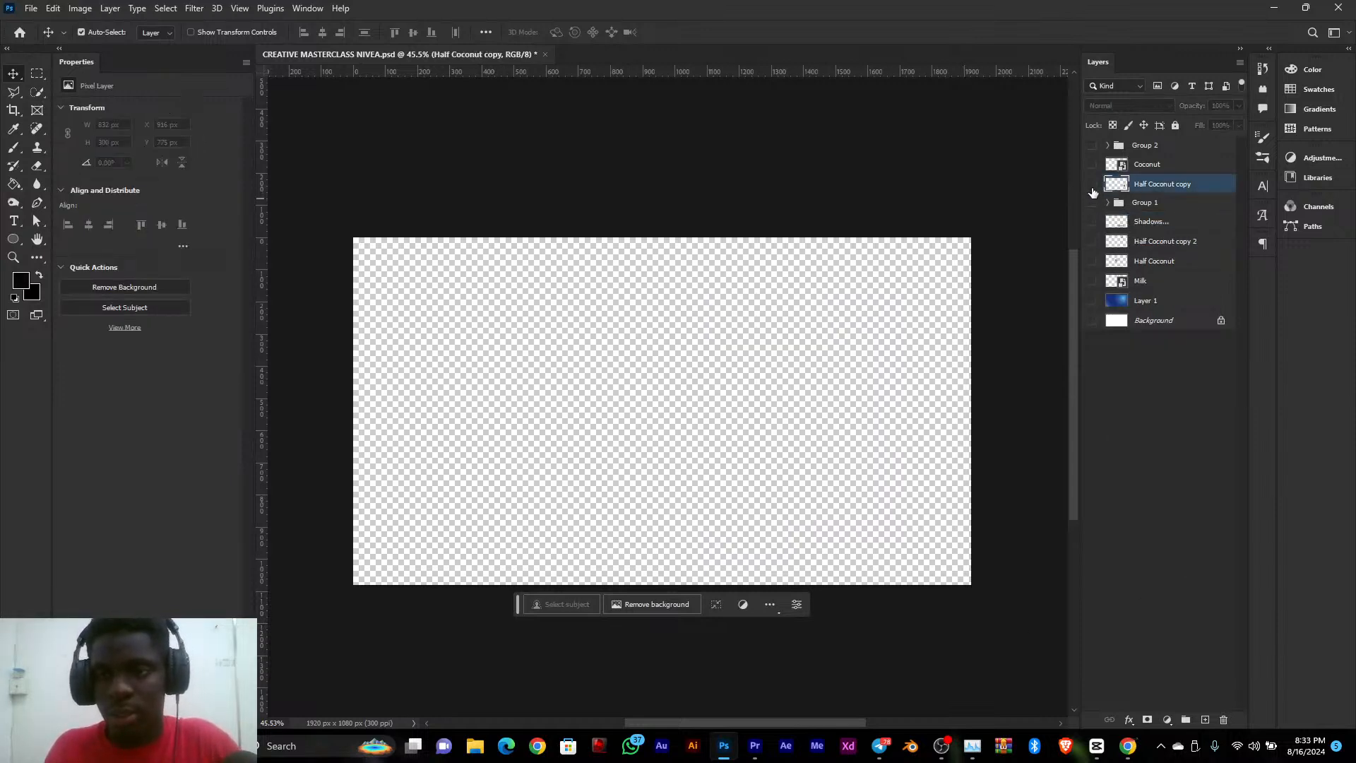
{"action": "left_click", "coordinate": [1092, 184]}
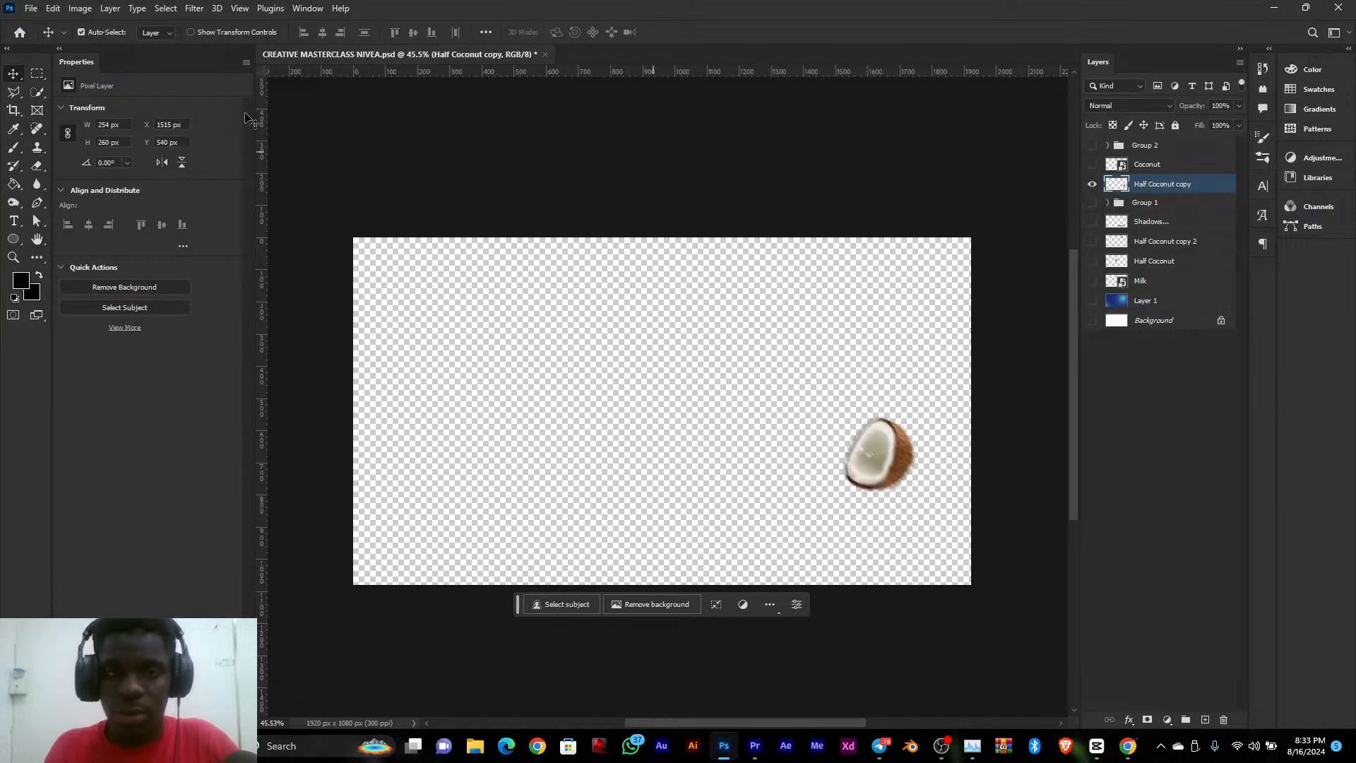
{"action": "left_click", "coordinate": [113, 9]}
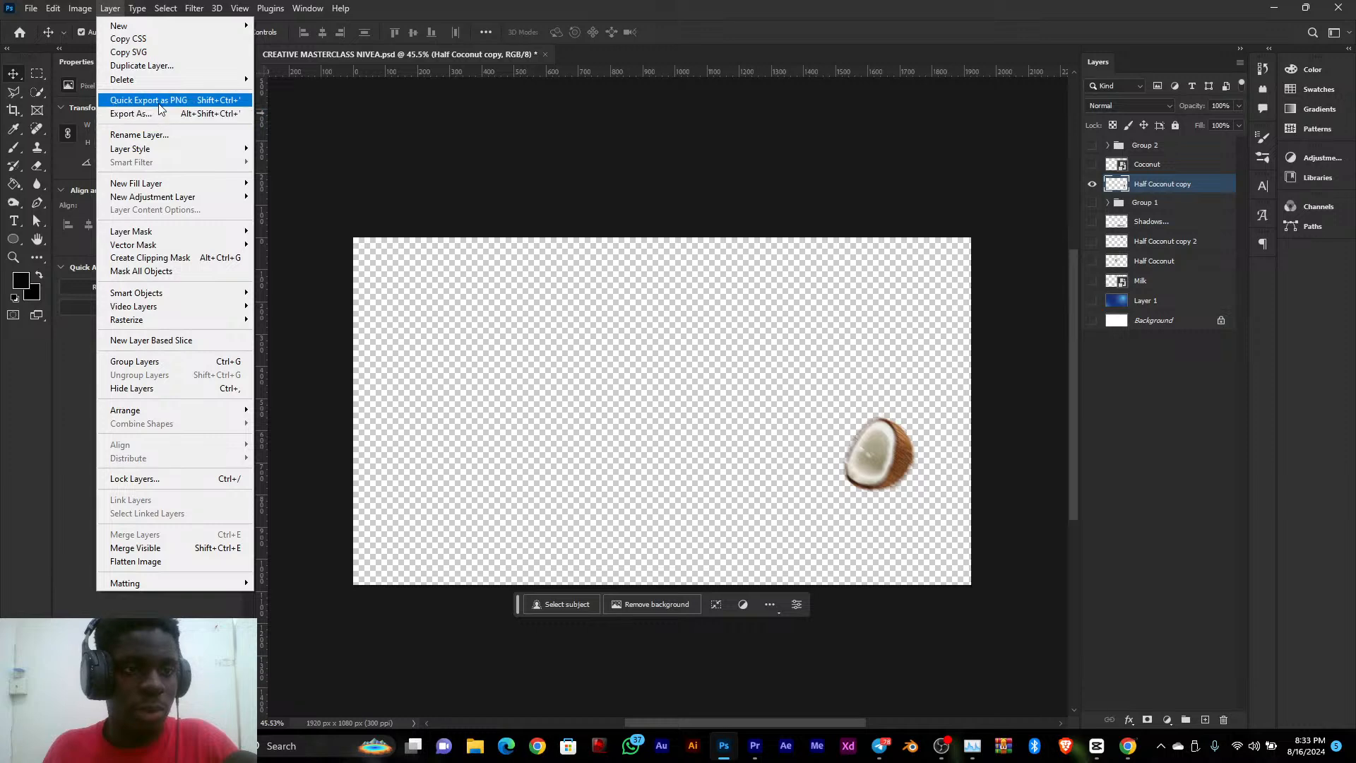
{"action": "left_click", "coordinate": [159, 103]}
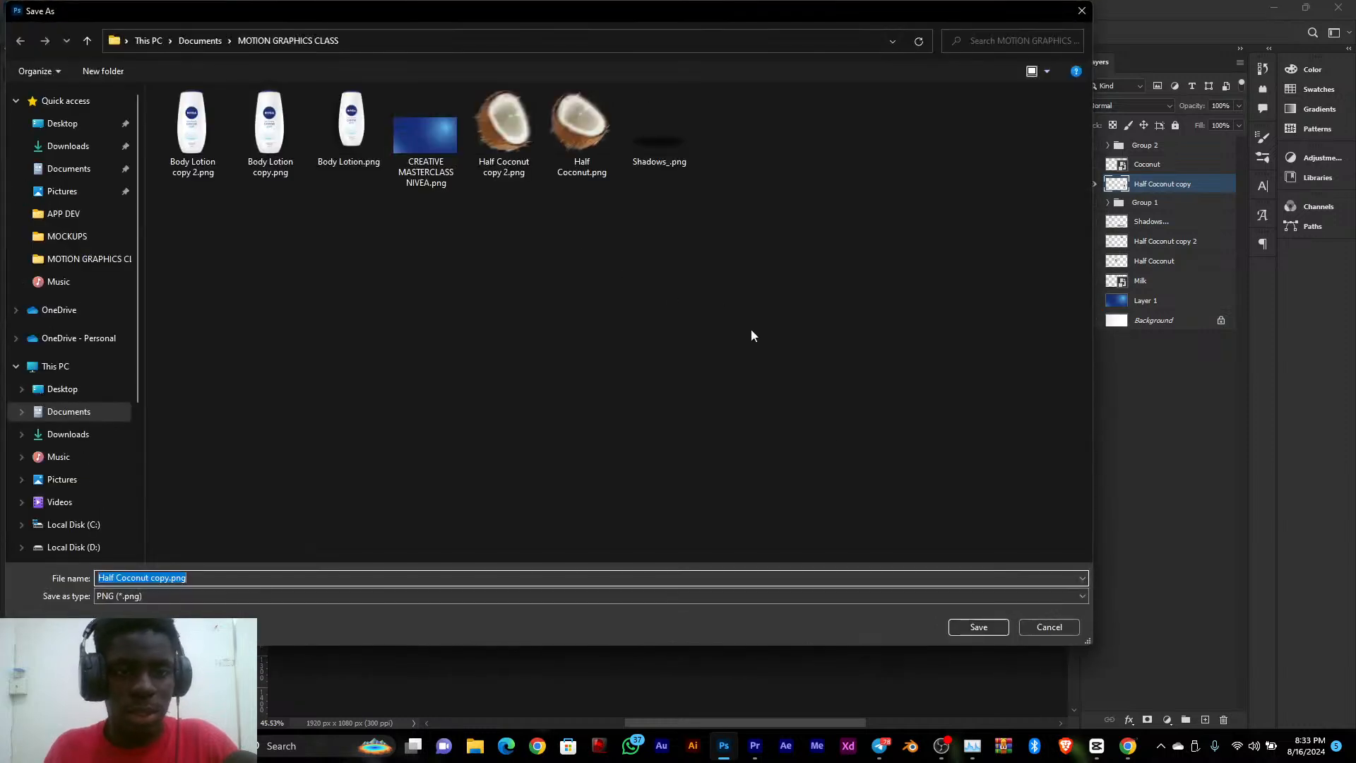
{"action": "left_click", "coordinate": [994, 630]}
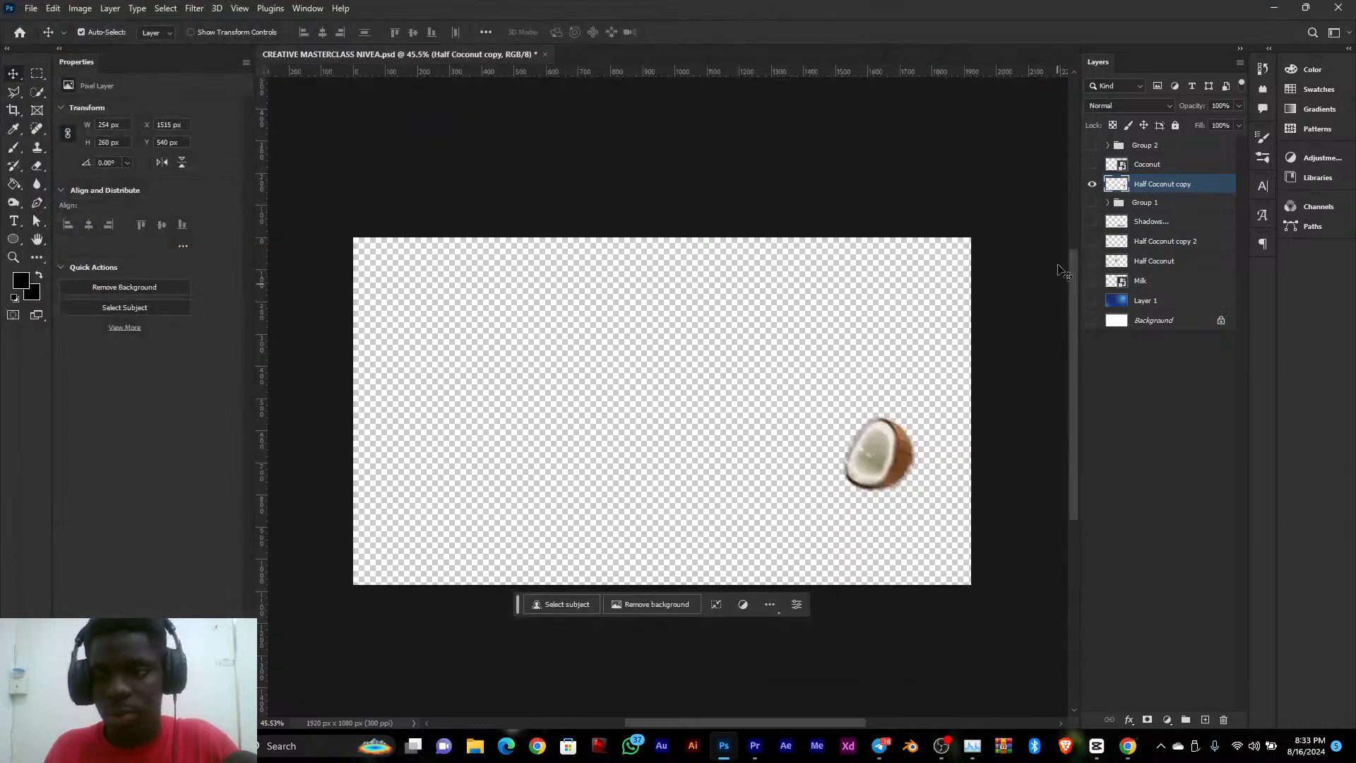
Show only the Coconut layer and quick-export it as Coconut.png into the MOTION GRAPHICS CLASS folder
{"action": "left_click", "coordinate": [1092, 184]}
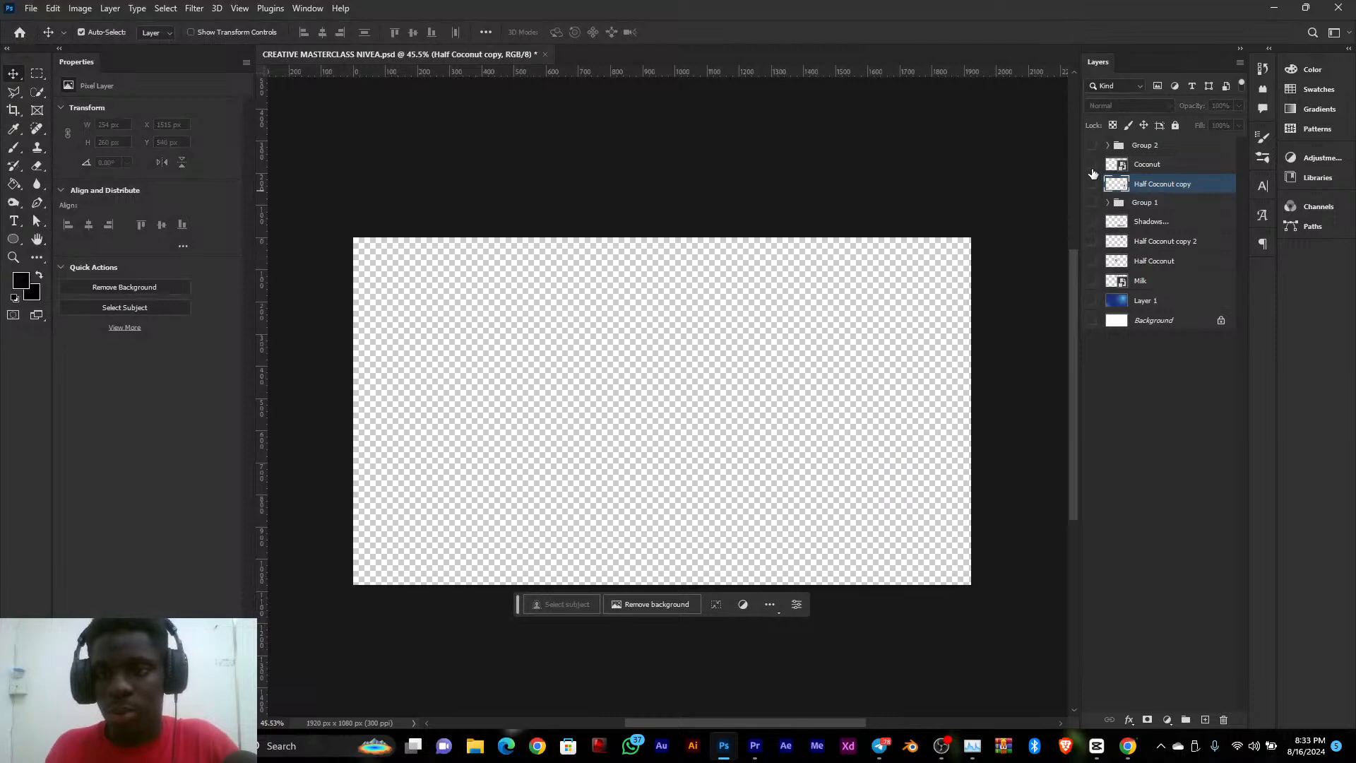
{"action": "left_click", "coordinate": [1093, 164]}
{"action": "left_click", "coordinate": [1166, 172]}
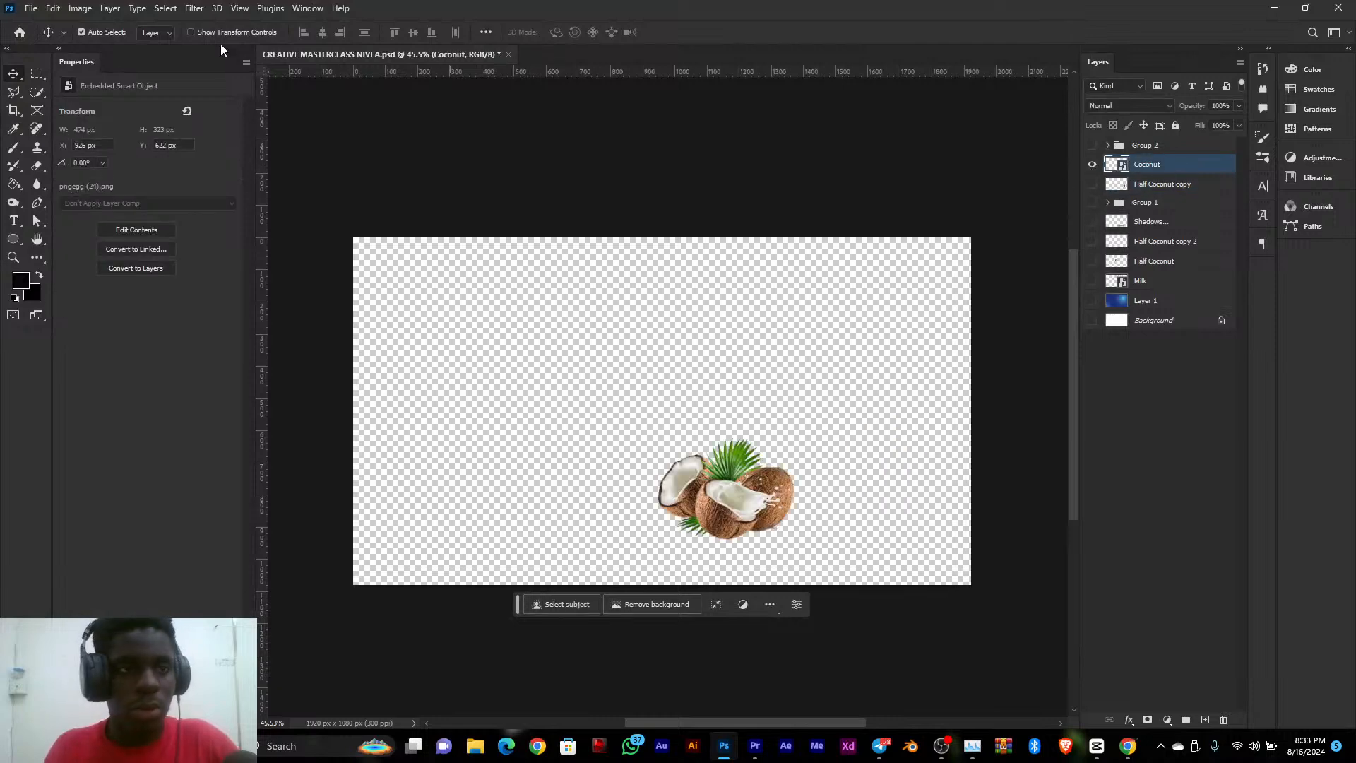
{"action": "left_click", "coordinate": [110, 9]}
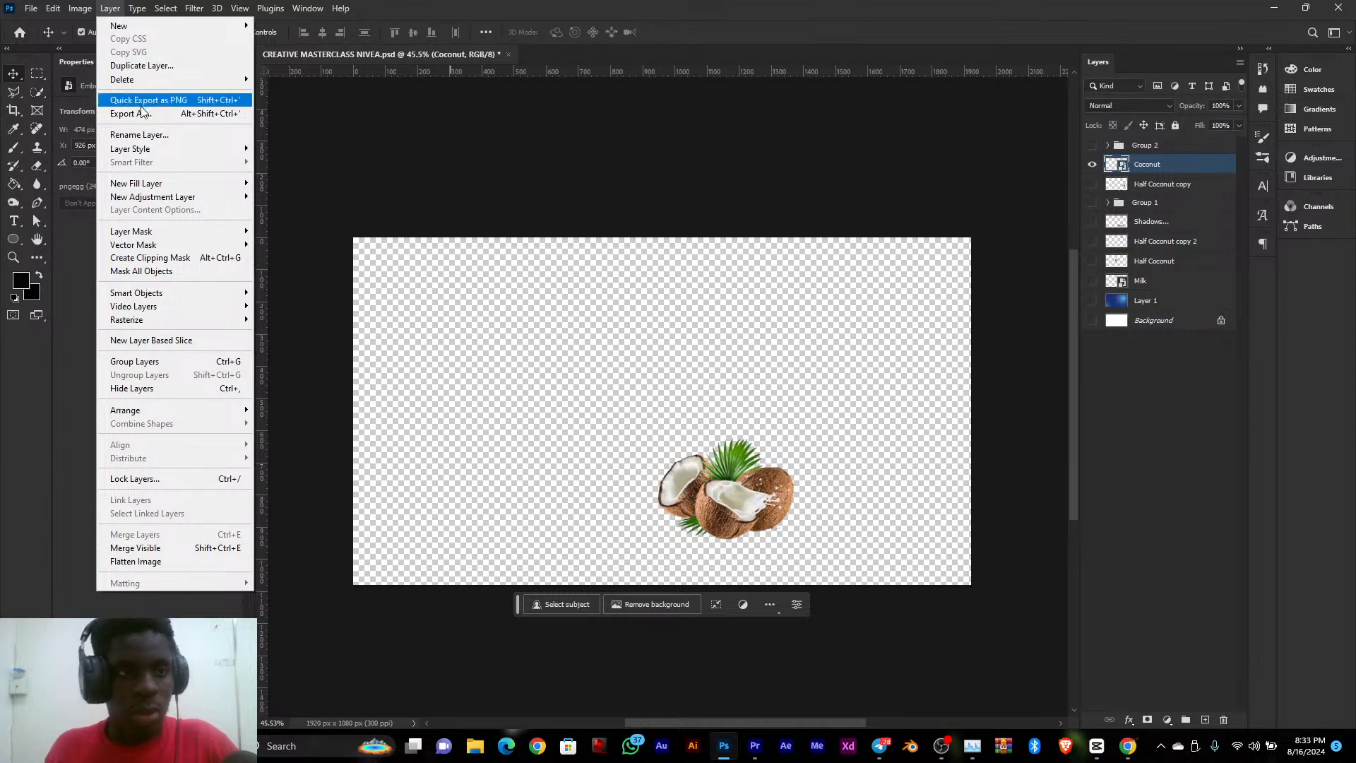
{"action": "left_click", "coordinate": [169, 106]}
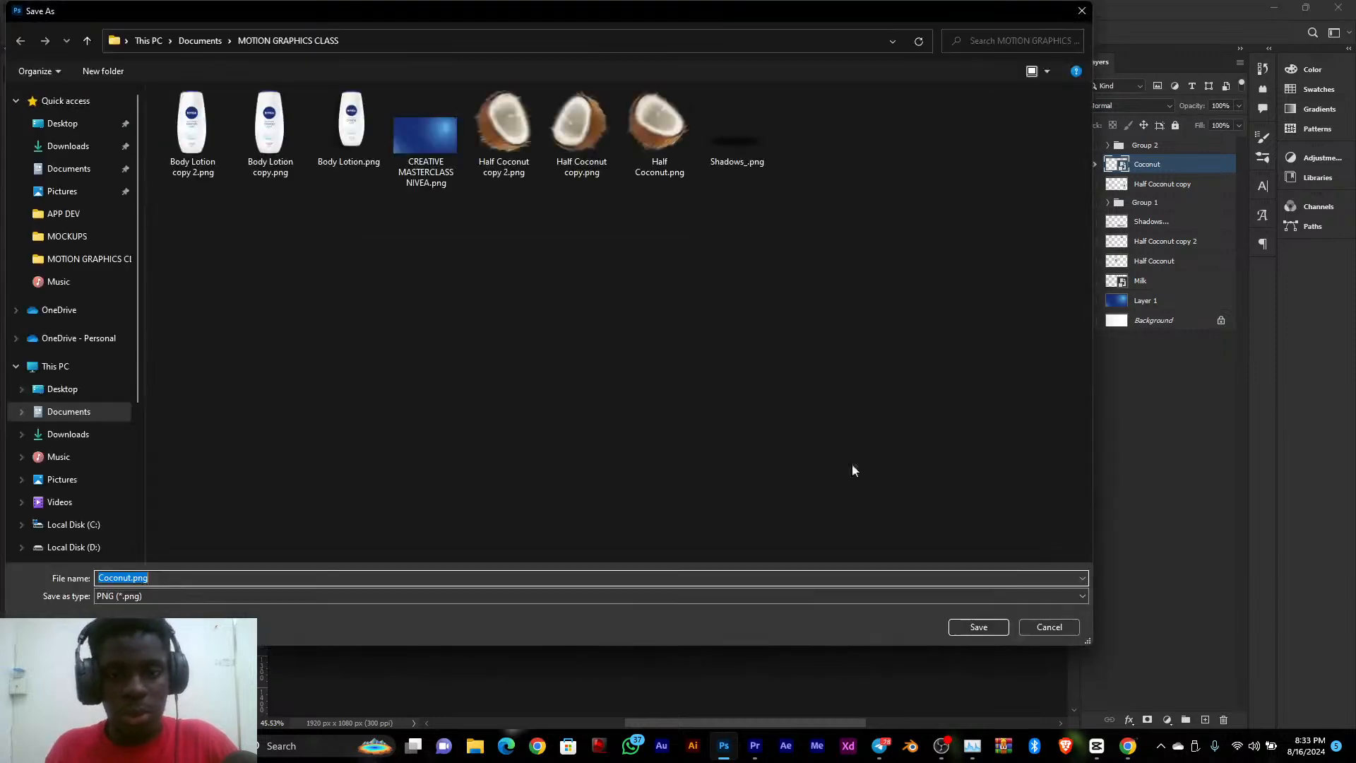
{"action": "left_click", "coordinate": [967, 625]}
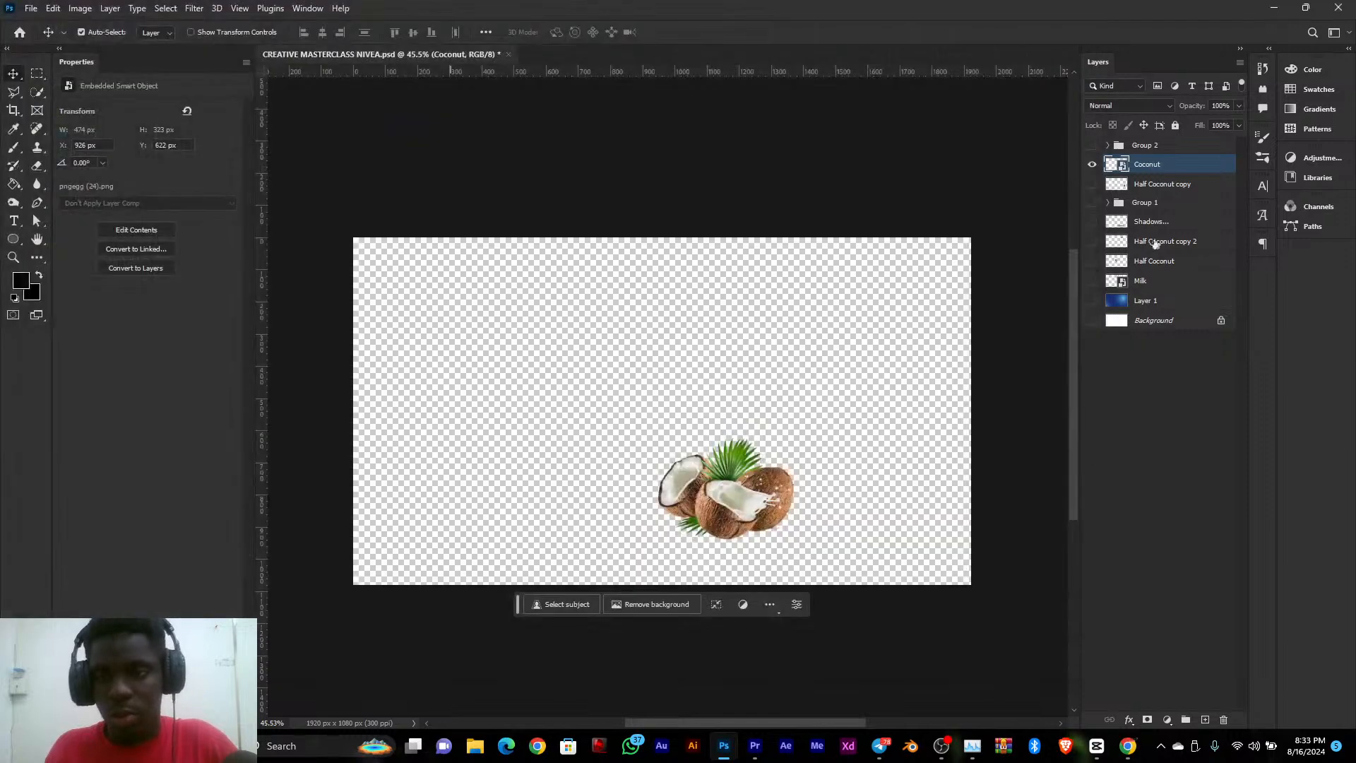
Hide the Coconut layer, then show Group 2 and expand it to reach its text layers
{"action": "left_click", "coordinate": [1095, 162]}
{"action": "left_click", "coordinate": [1093, 146]}
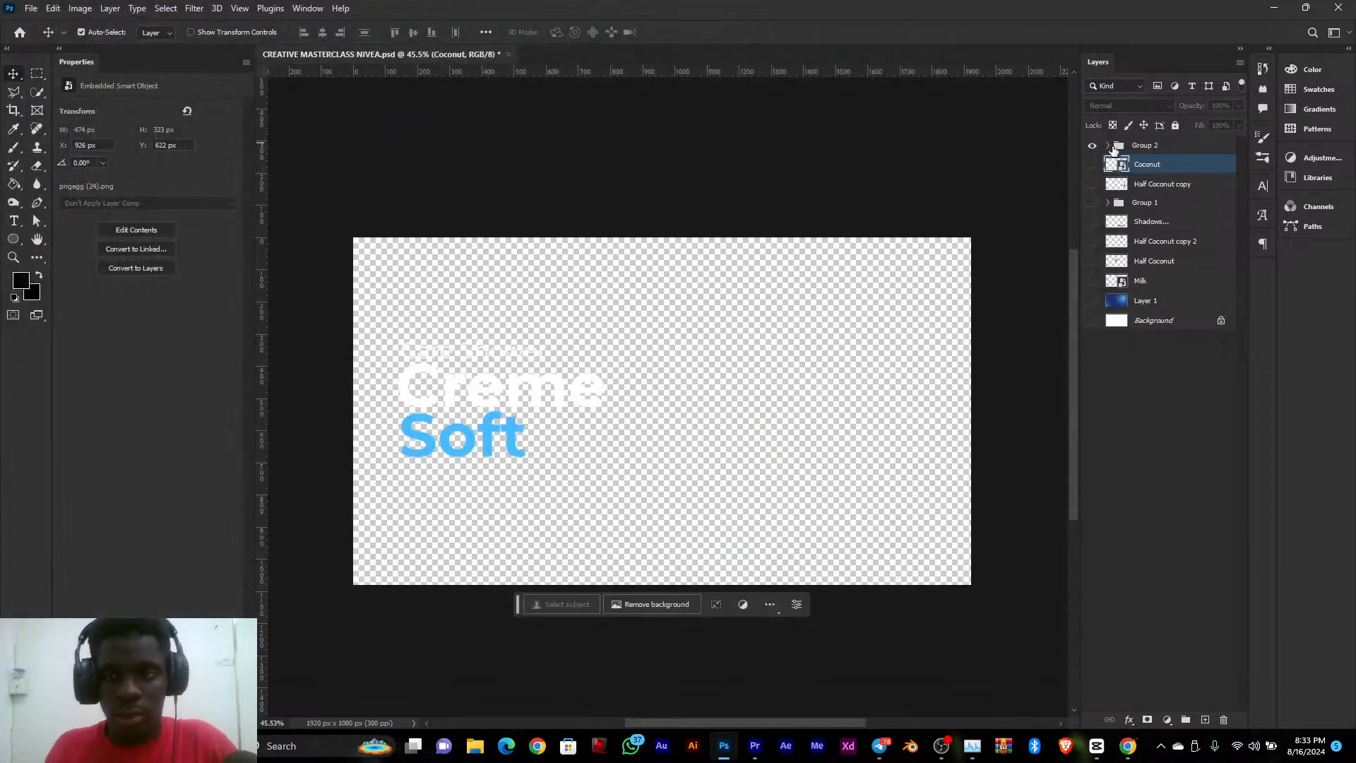
{"action": "left_click", "coordinate": [1109, 146]}
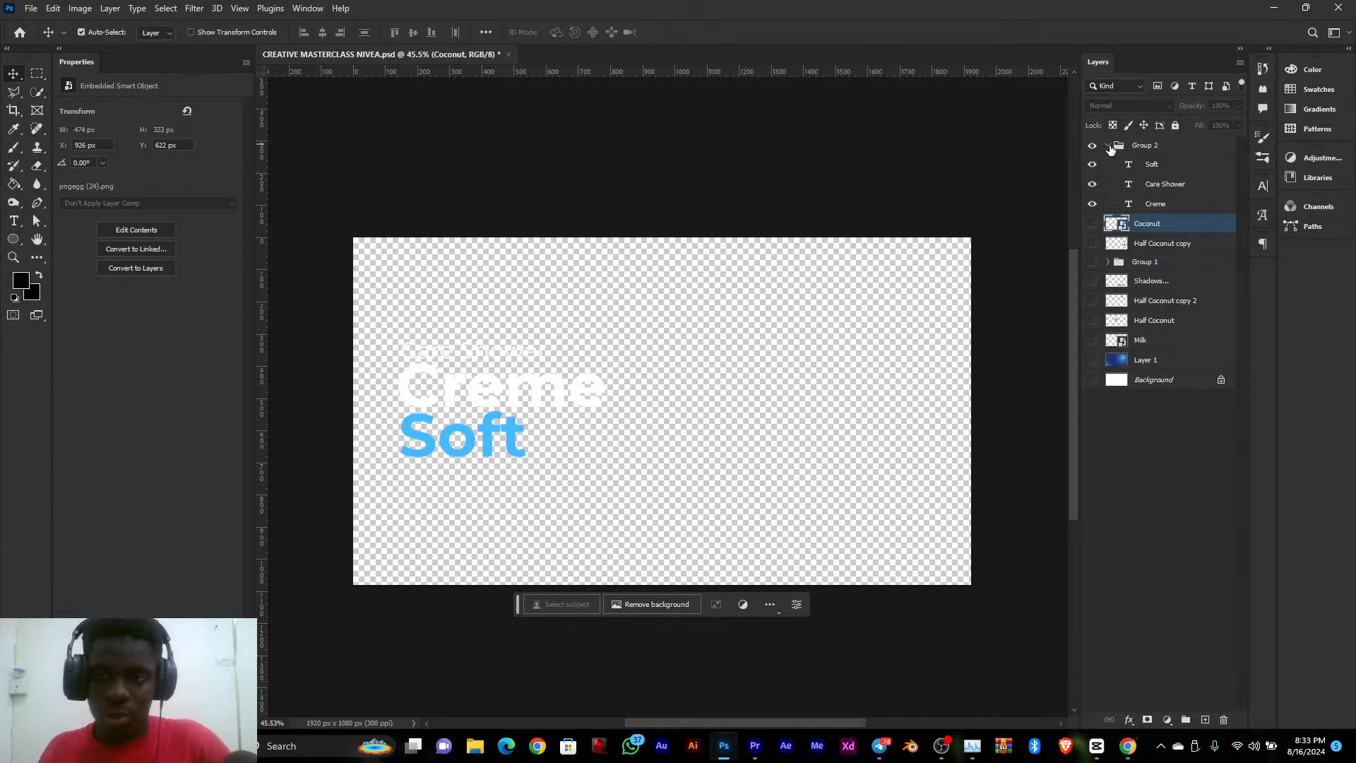
Quick-export the Creme text layer as Creme.png into the MOTION GRAPHICS CLASS folder
{"action": "left_click", "coordinate": [1142, 182]}
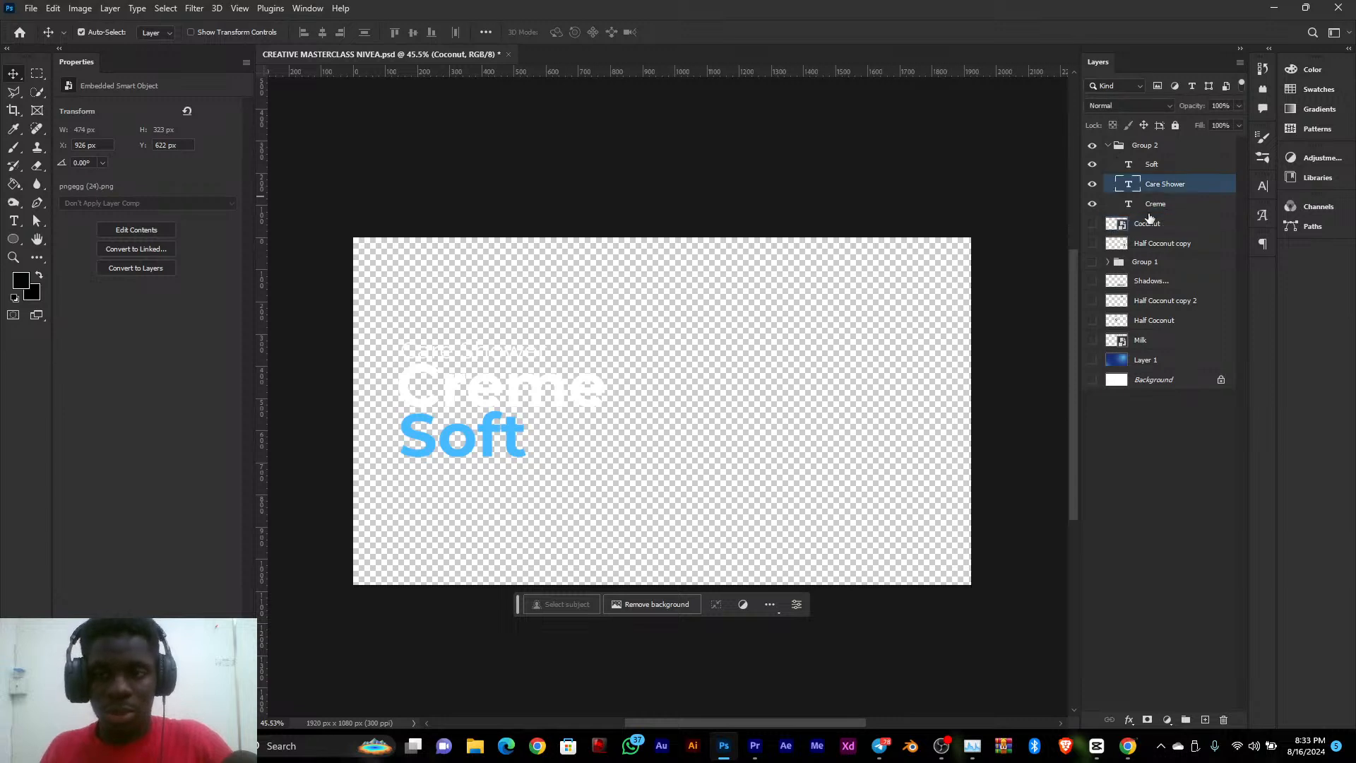
{"action": "left_click", "coordinate": [1148, 206]}
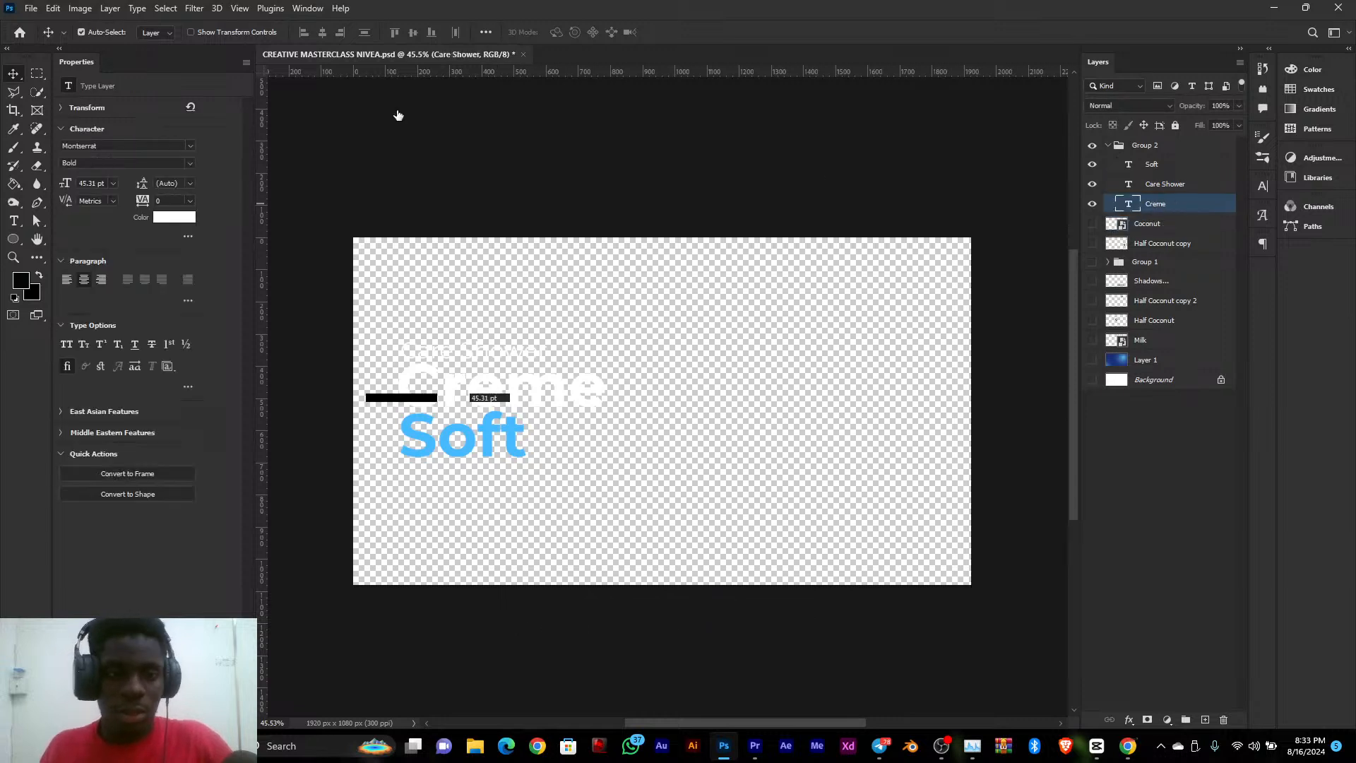
{"action": "left_click", "coordinate": [110, 8]}
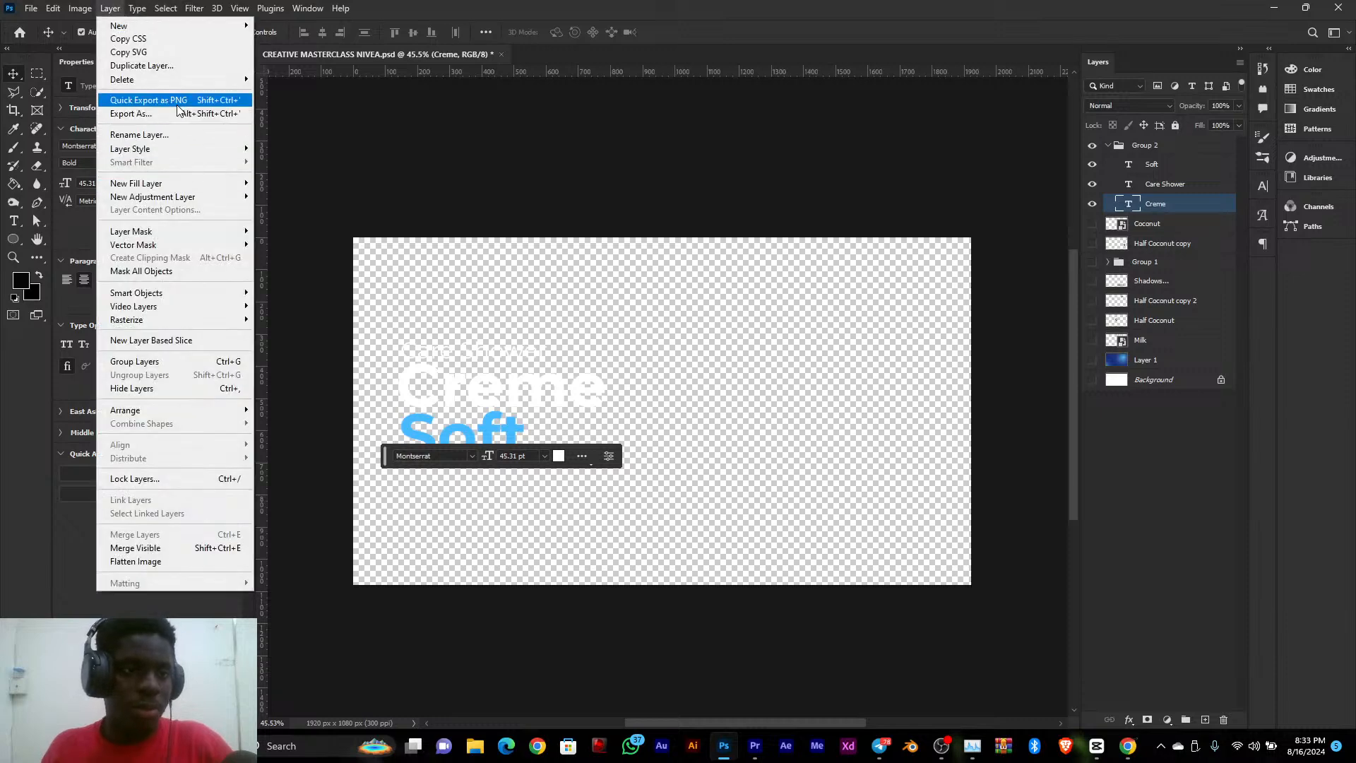
{"action": "left_click", "coordinate": [177, 101]}
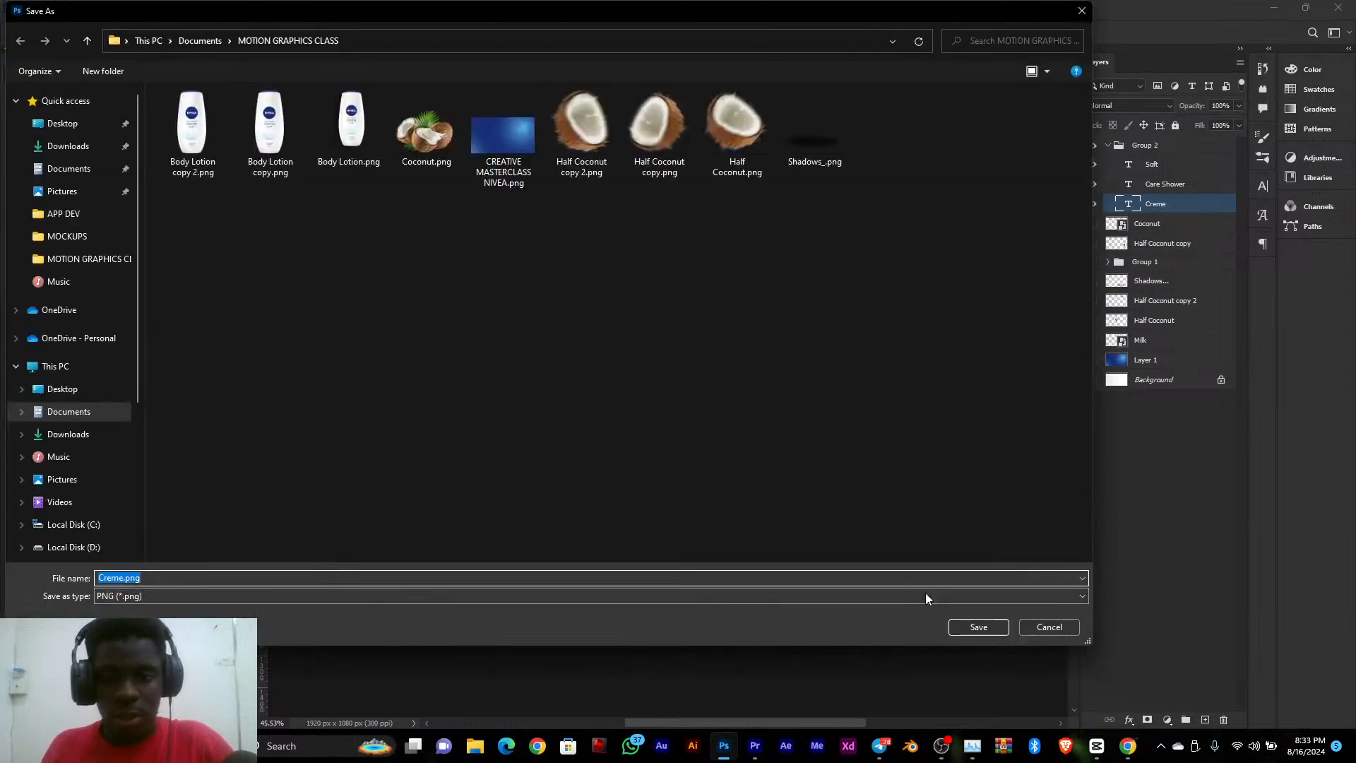
{"action": "left_click", "coordinate": [970, 627]}
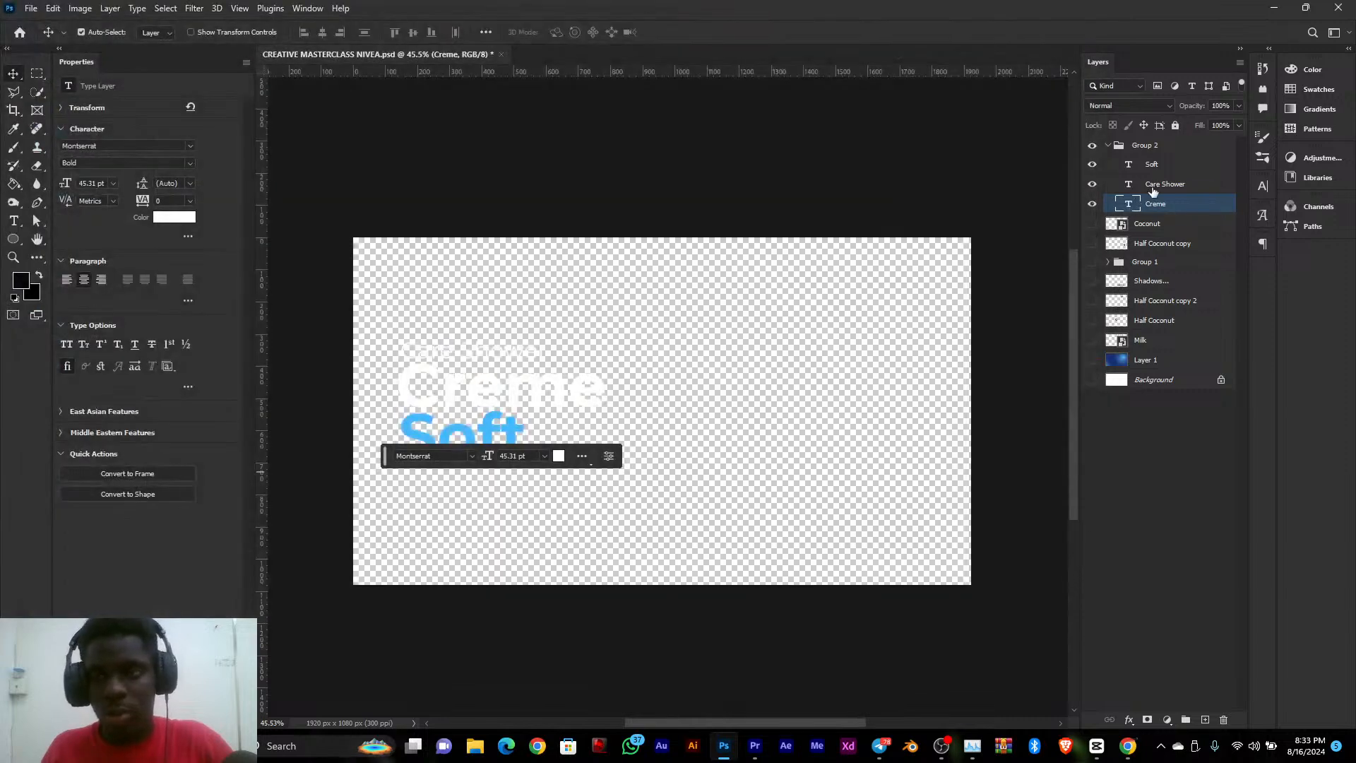
Quick-export the Care Shower text layer as Care Shower.png into the same folder
{"action": "left_click", "coordinate": [1153, 189]}
{"action": "left_click", "coordinate": [120, 10]}
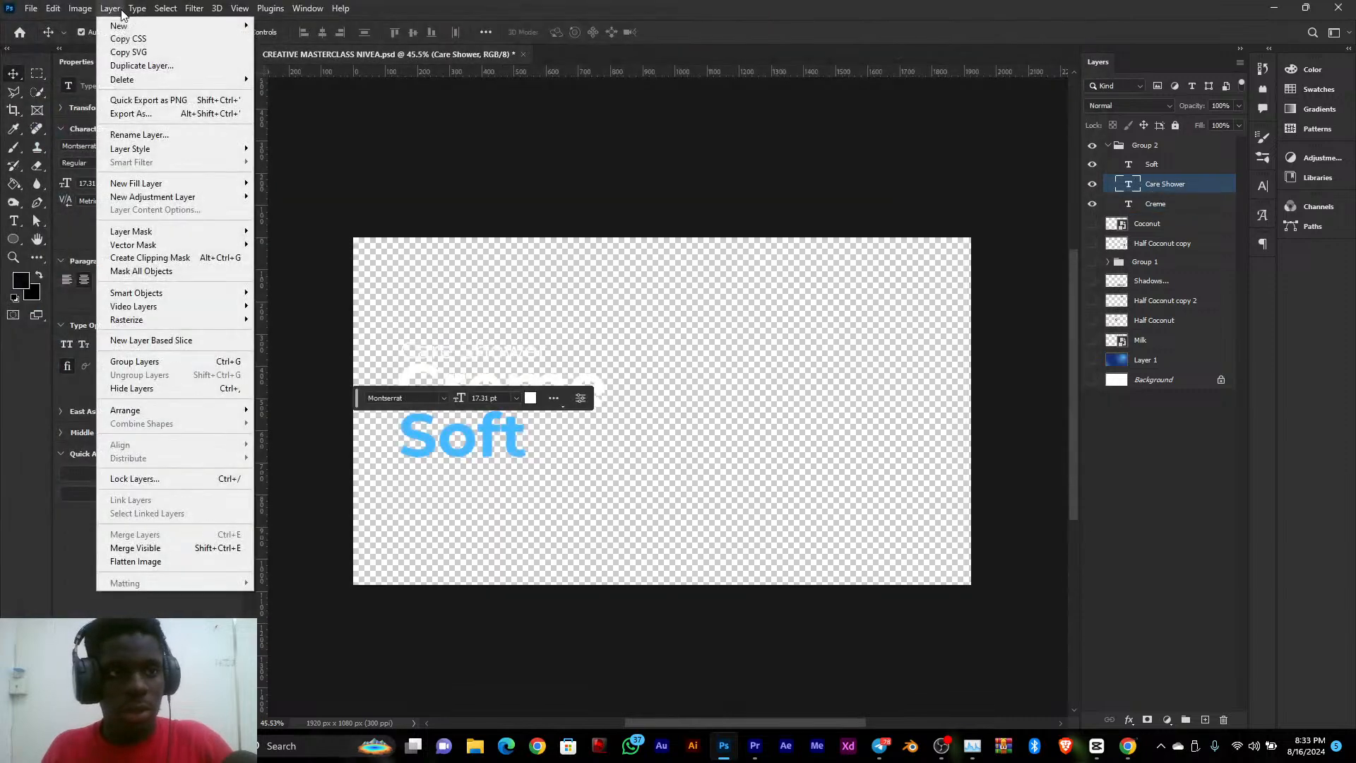
{"action": "left_click", "coordinate": [162, 101]}
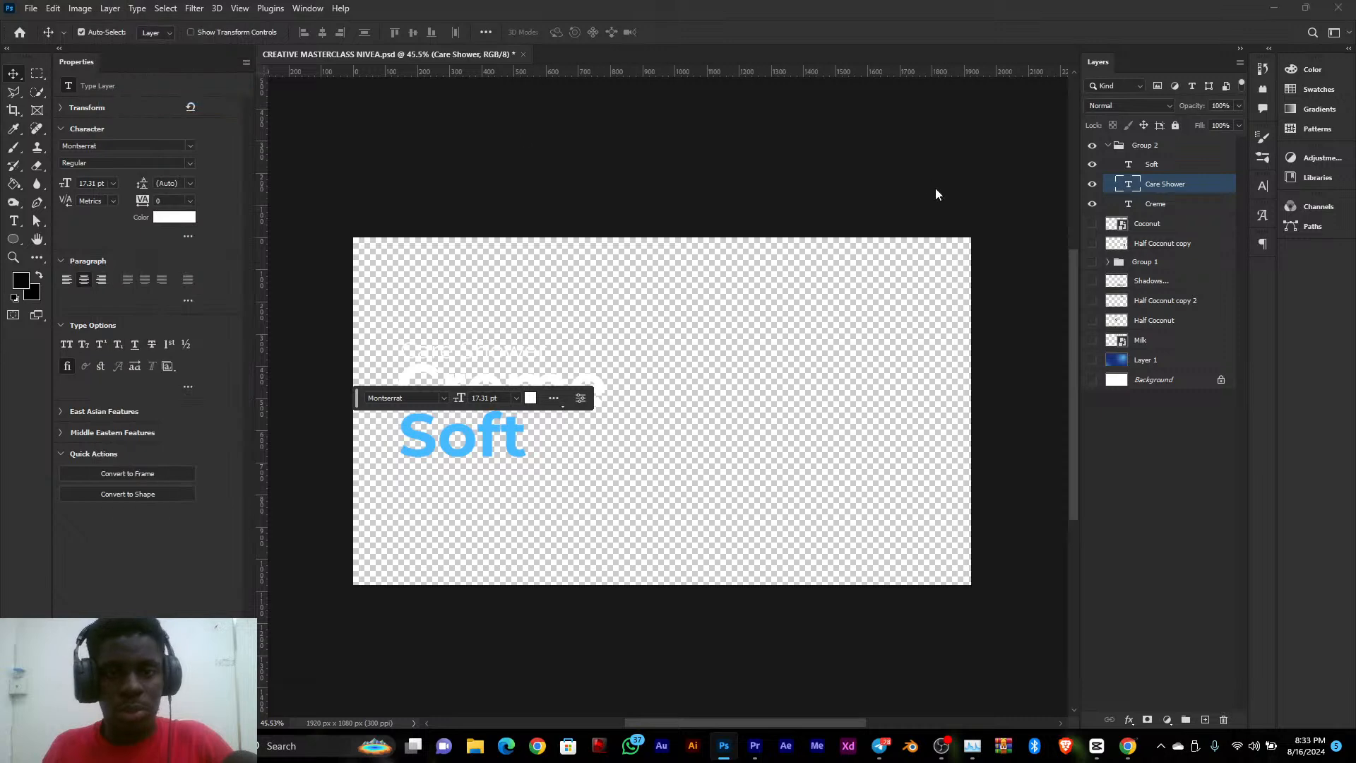
{"action": "left_click", "coordinate": [994, 629]}
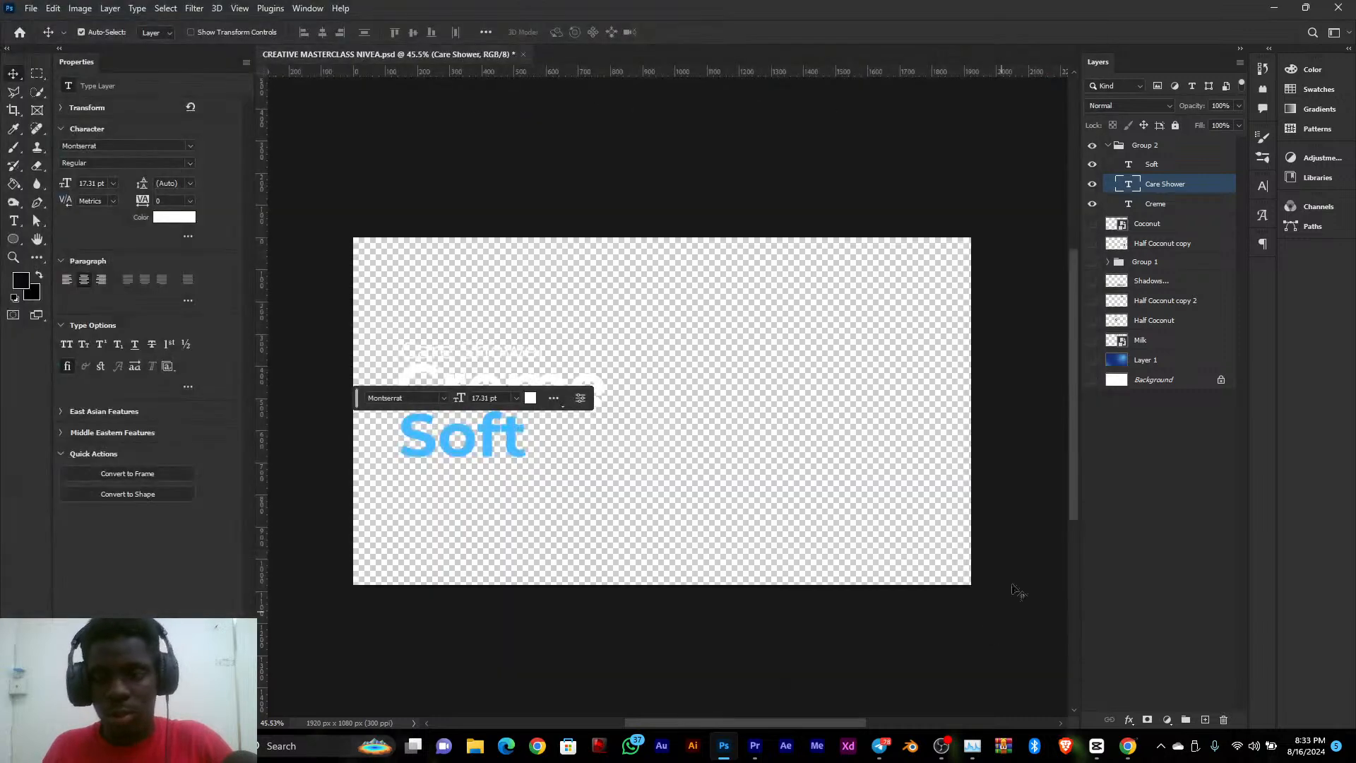
Quick-export the Soft text layer as Soft.png into the MOTION GRAPHICS CLASS folder
{"action": "left_click", "coordinate": [1152, 164]}
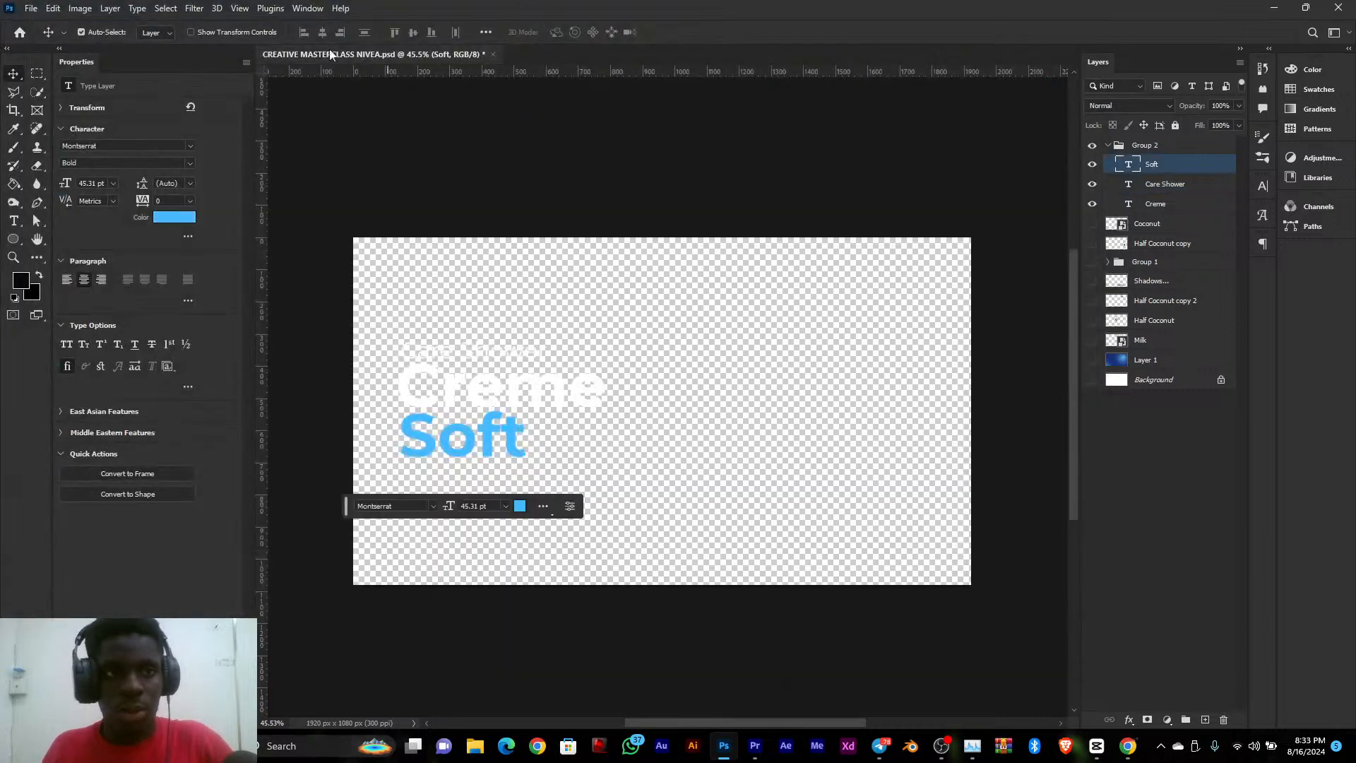
{"action": "left_click", "coordinate": [120, 10]}
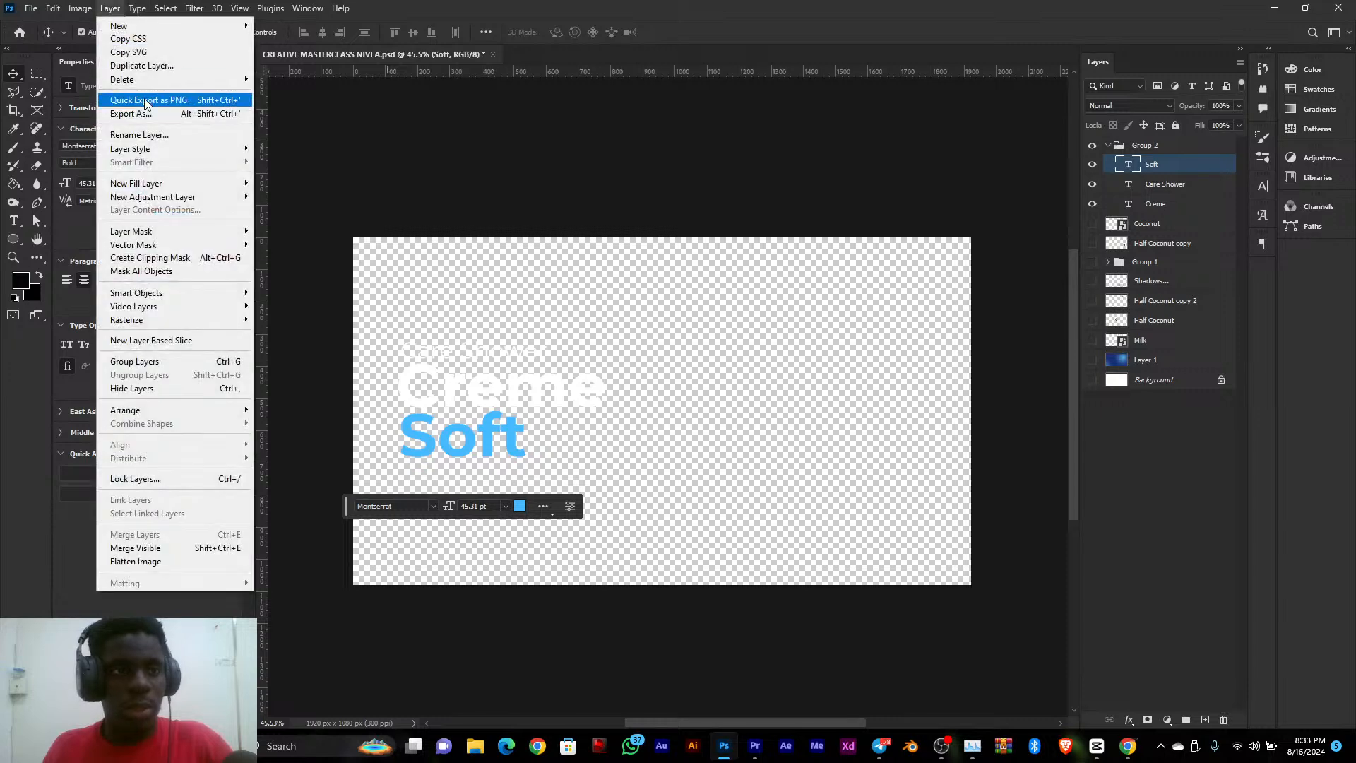
{"action": "left_click", "coordinate": [150, 100]}
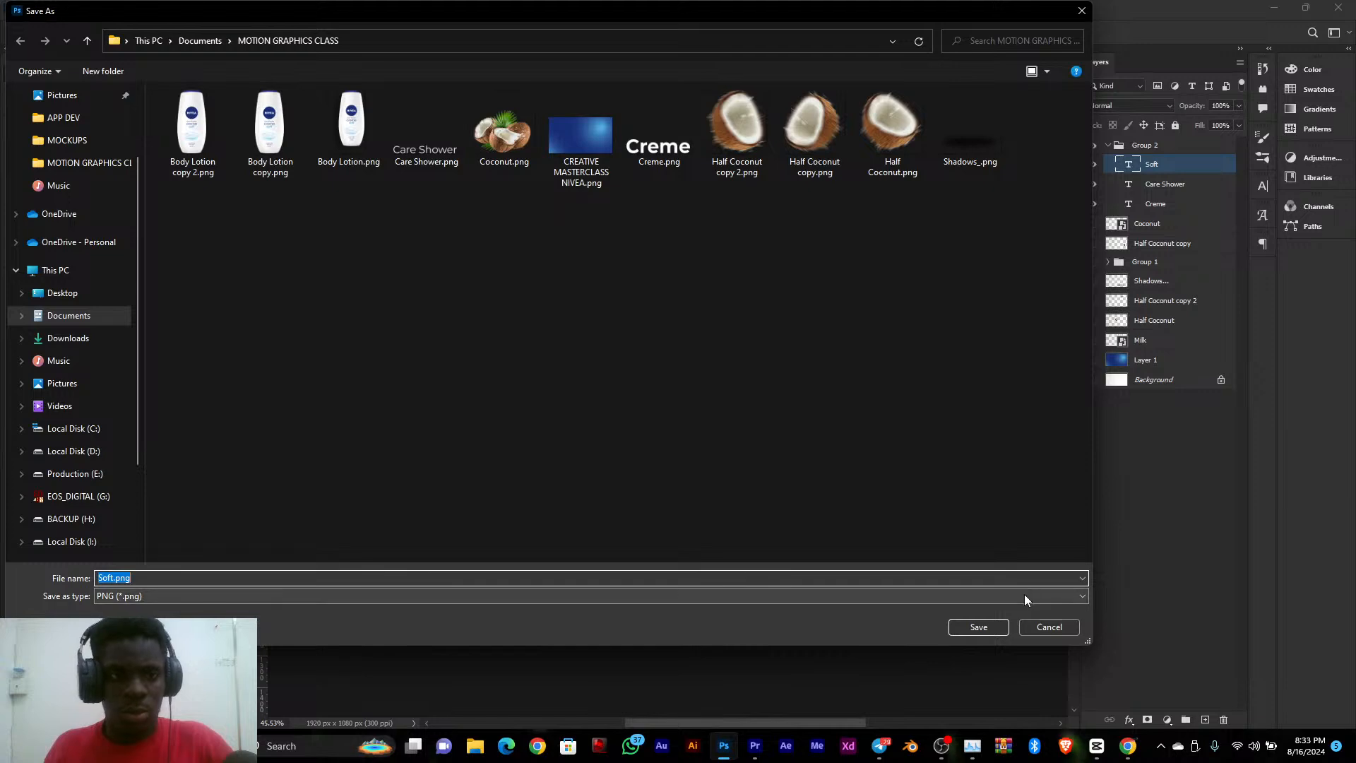
{"action": "left_click", "coordinate": [998, 628]}
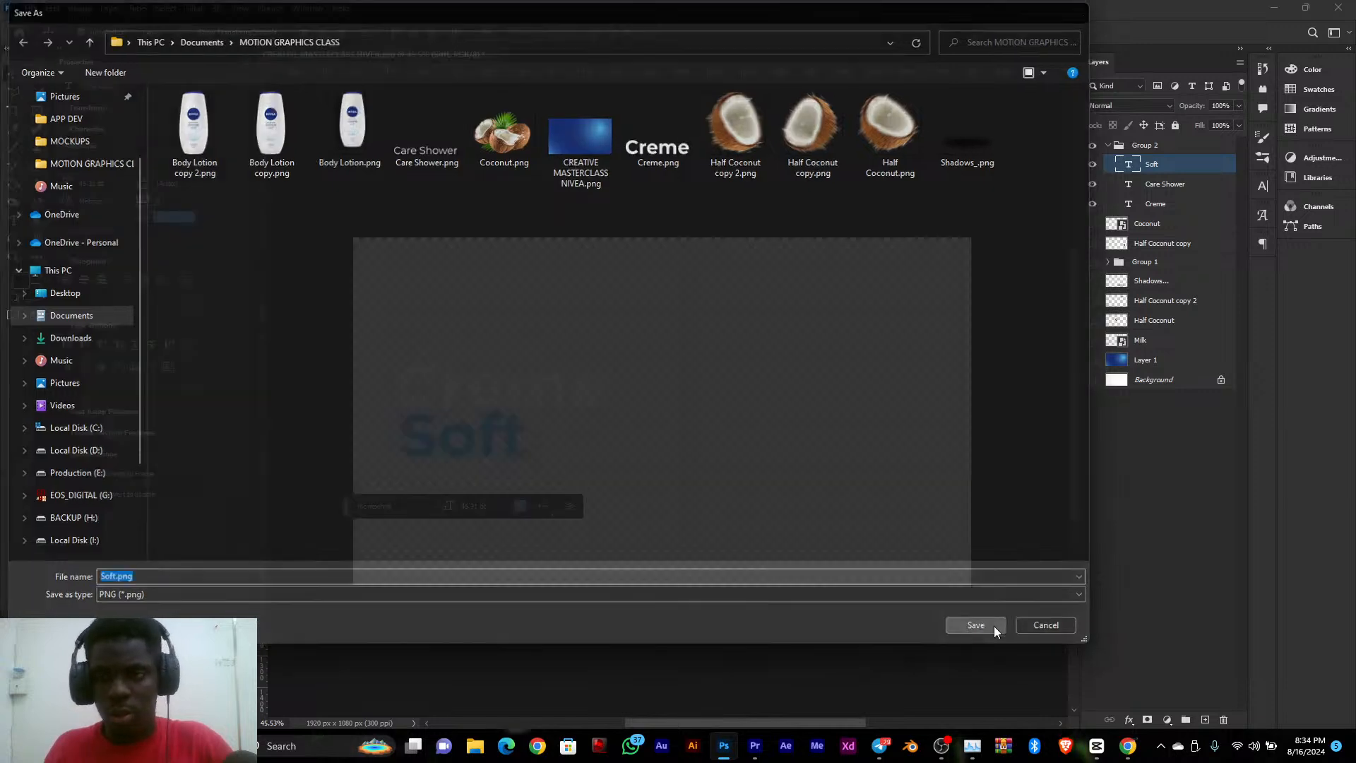
Switch to File Explorer and open the MOTION GRAPHICS CLASS folder inside Documents
{"action": "left_click", "coordinate": [483, 749]}
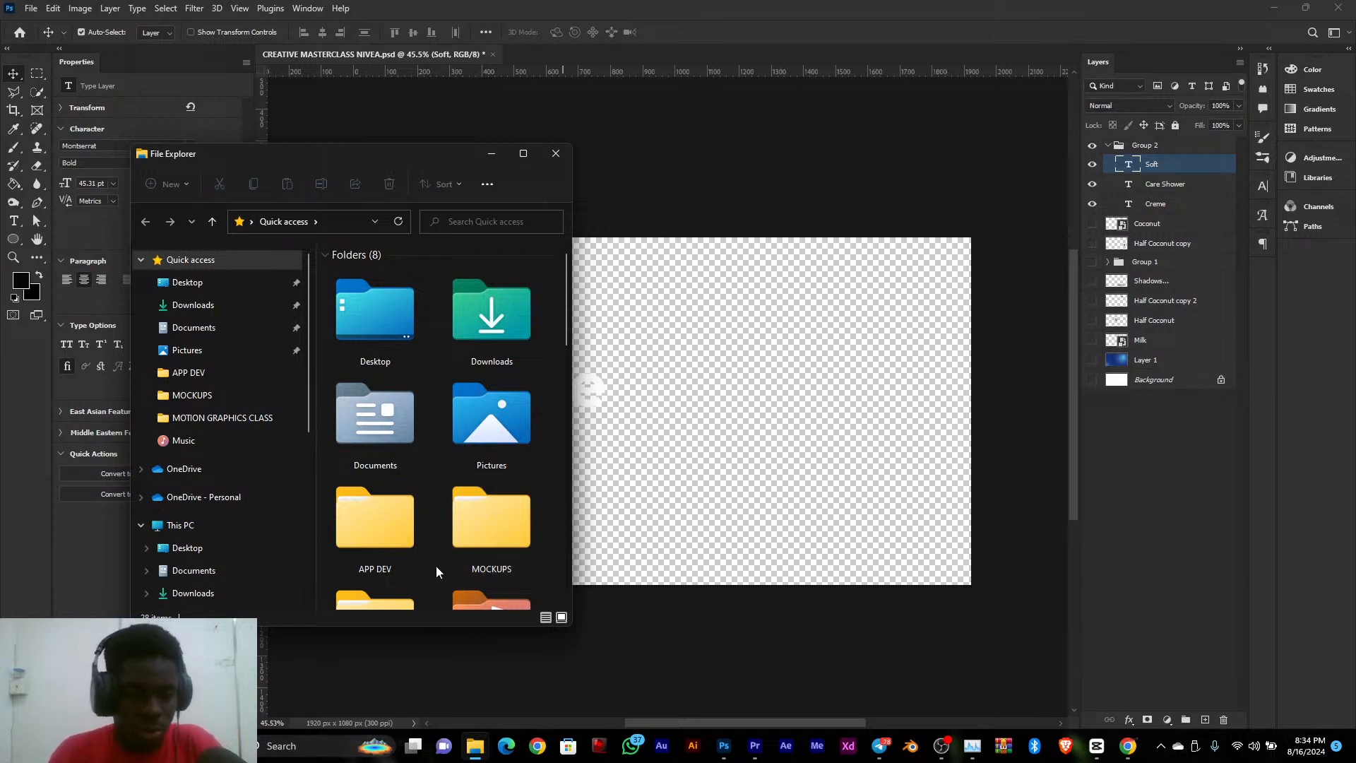
{"action": "left_click", "coordinate": [596, 194]}
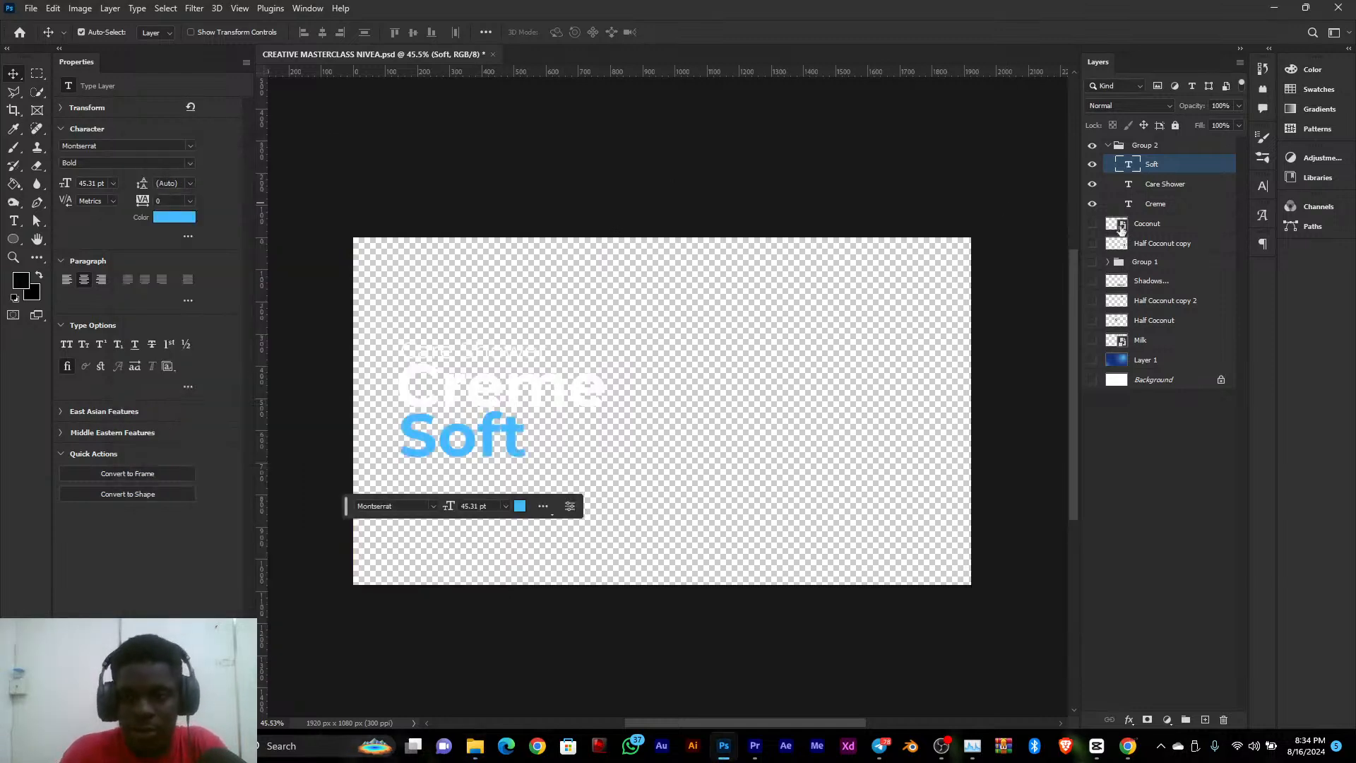
{"action": "left_click", "coordinate": [475, 746]}
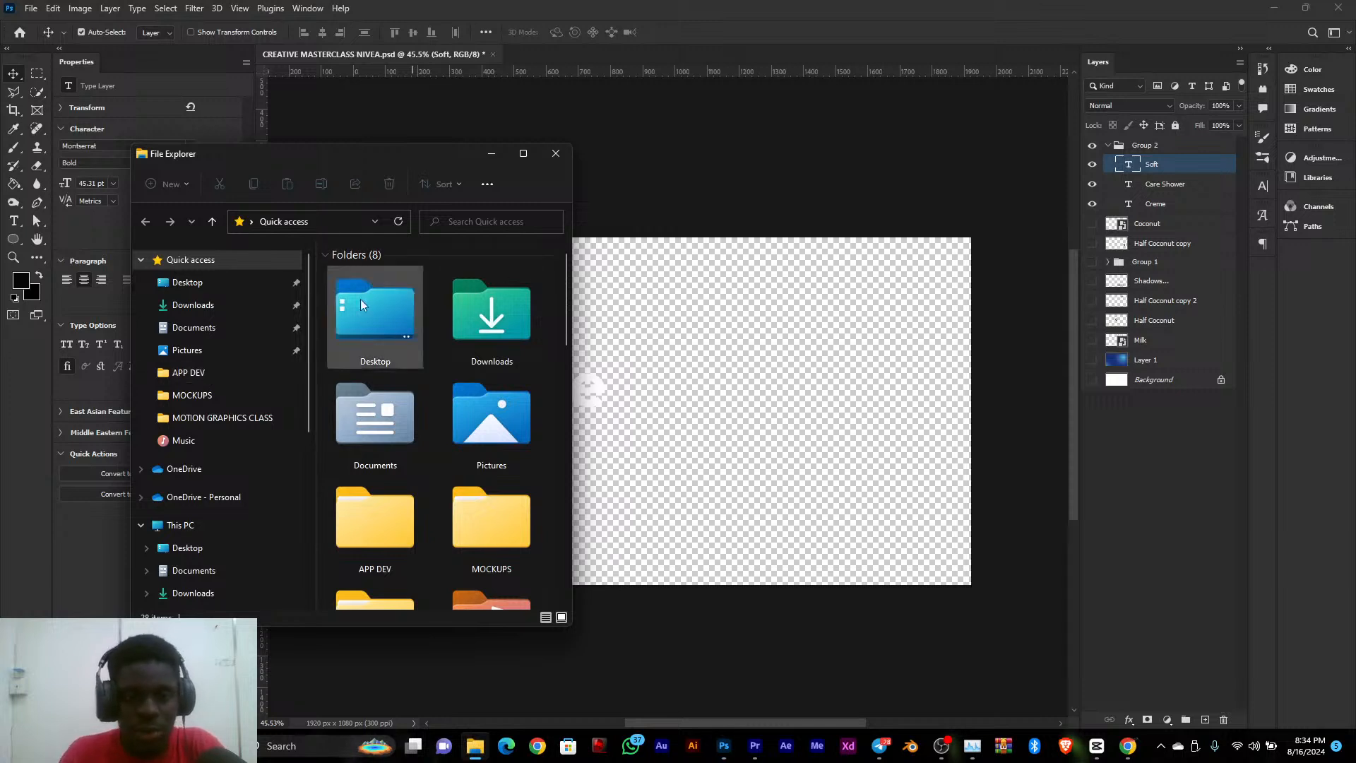
{"action": "left_click_drag", "start_coordinate": [361, 152], "coordinate": [265, 144]}
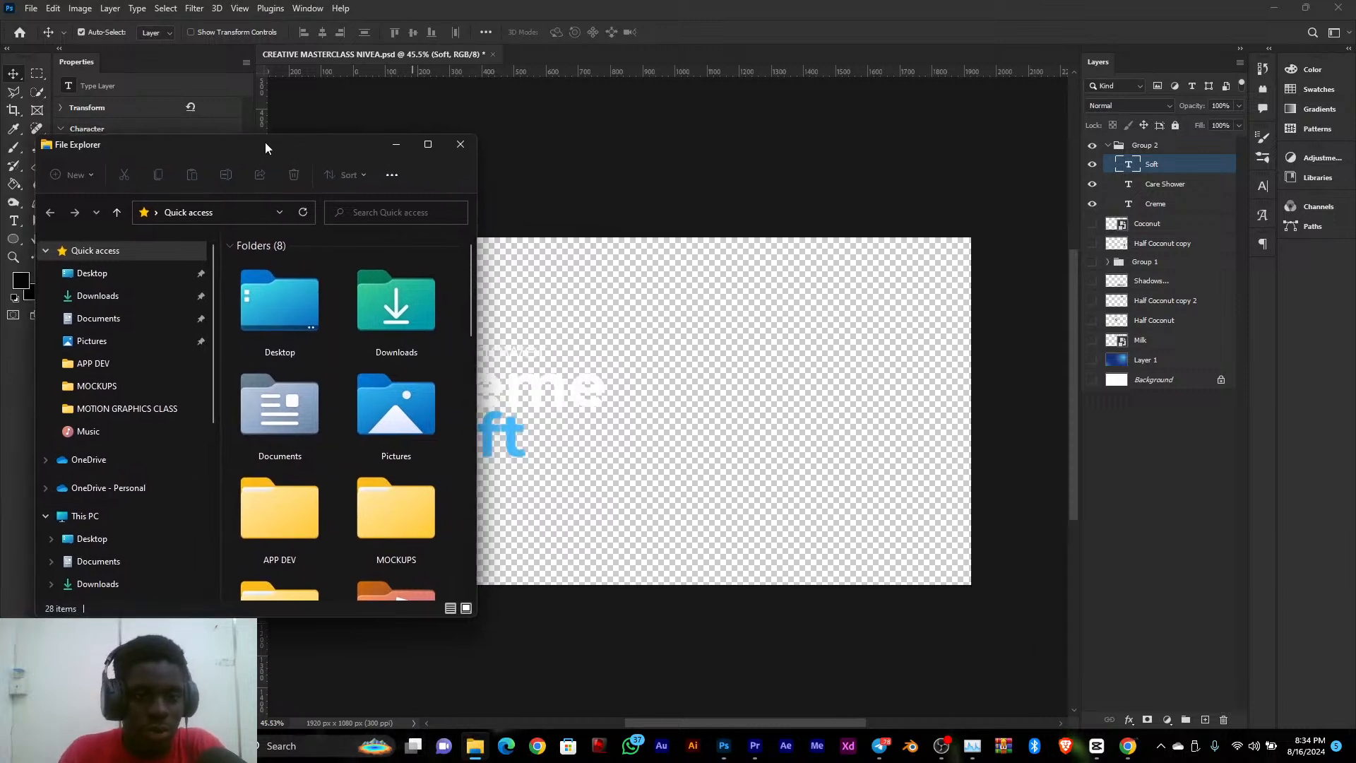
{"action": "left_click_drag", "start_coordinate": [478, 332], "coordinate": [369, 328]}
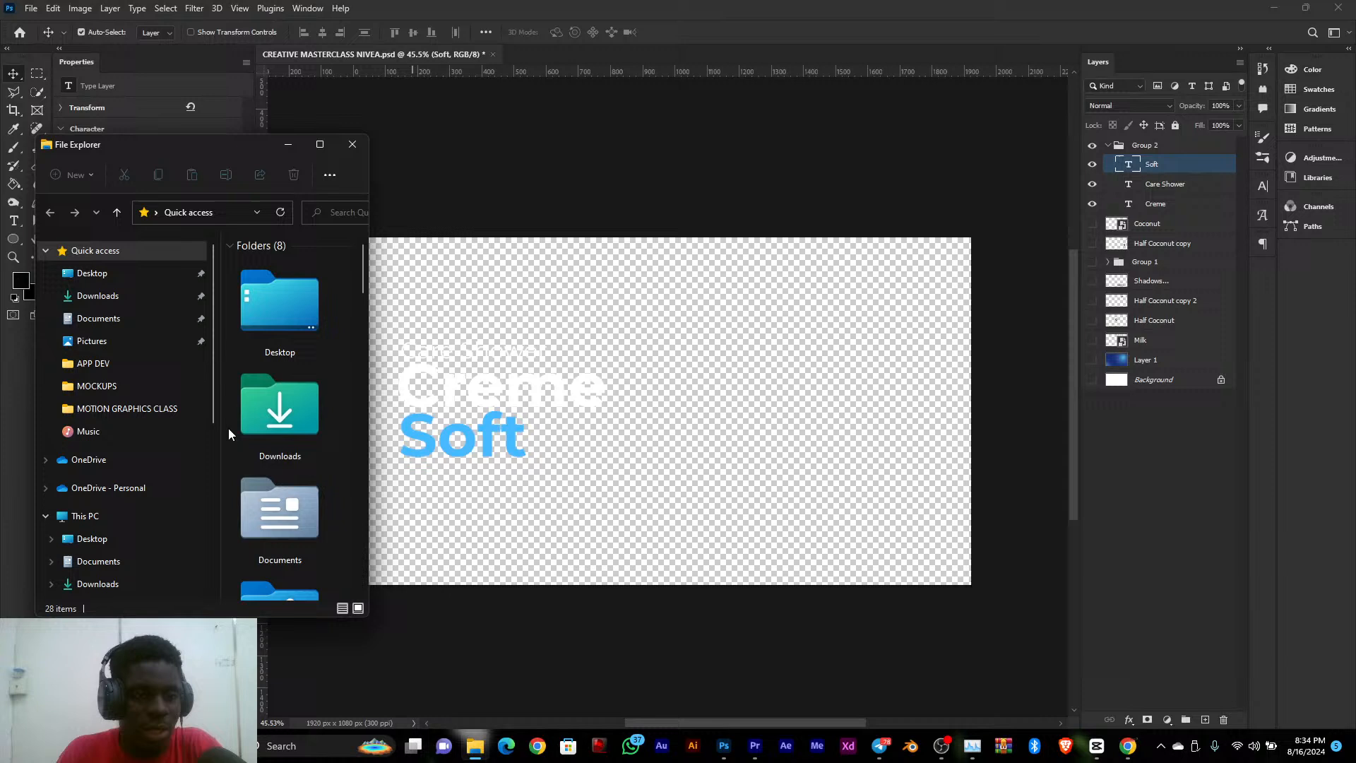
{"action": "left_click", "coordinate": [153, 317]}
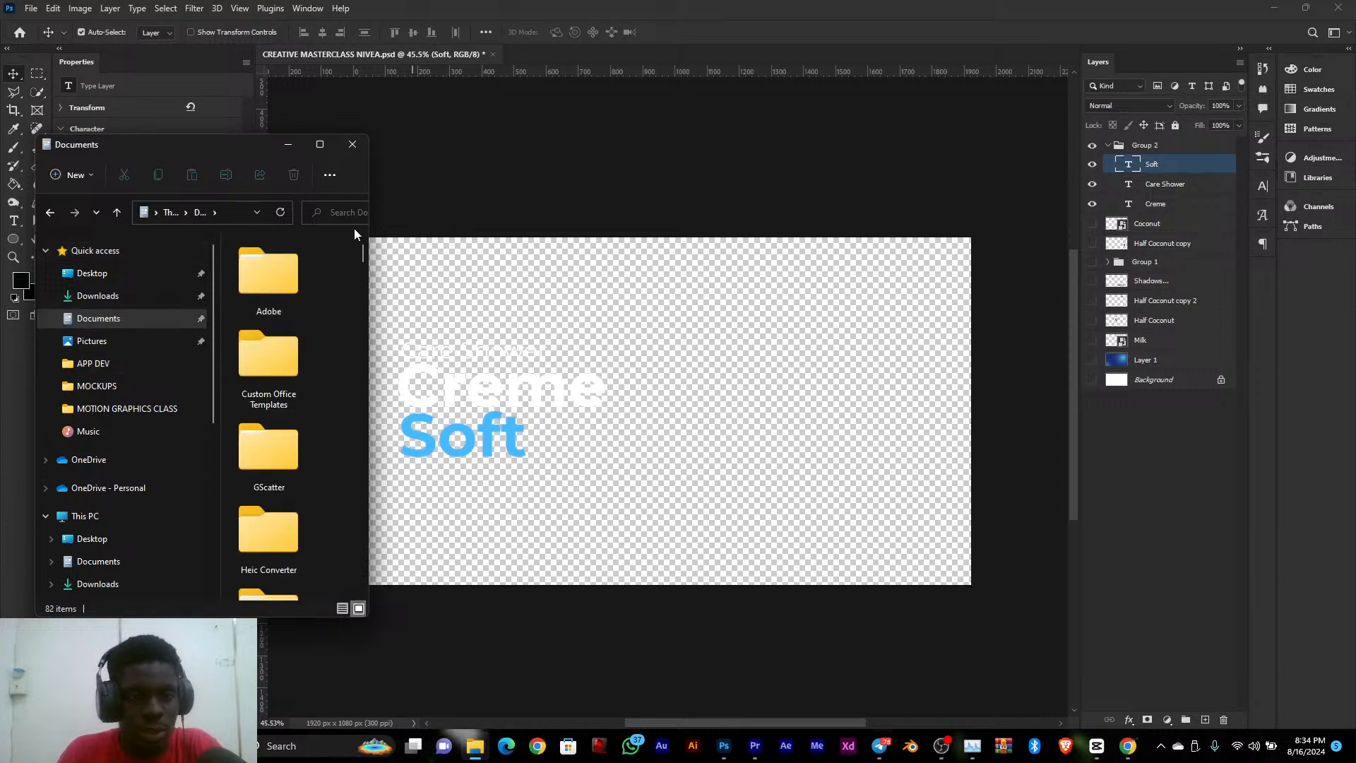
{"action": "left_click_drag", "start_coordinate": [369, 229], "coordinate": [577, 239]}
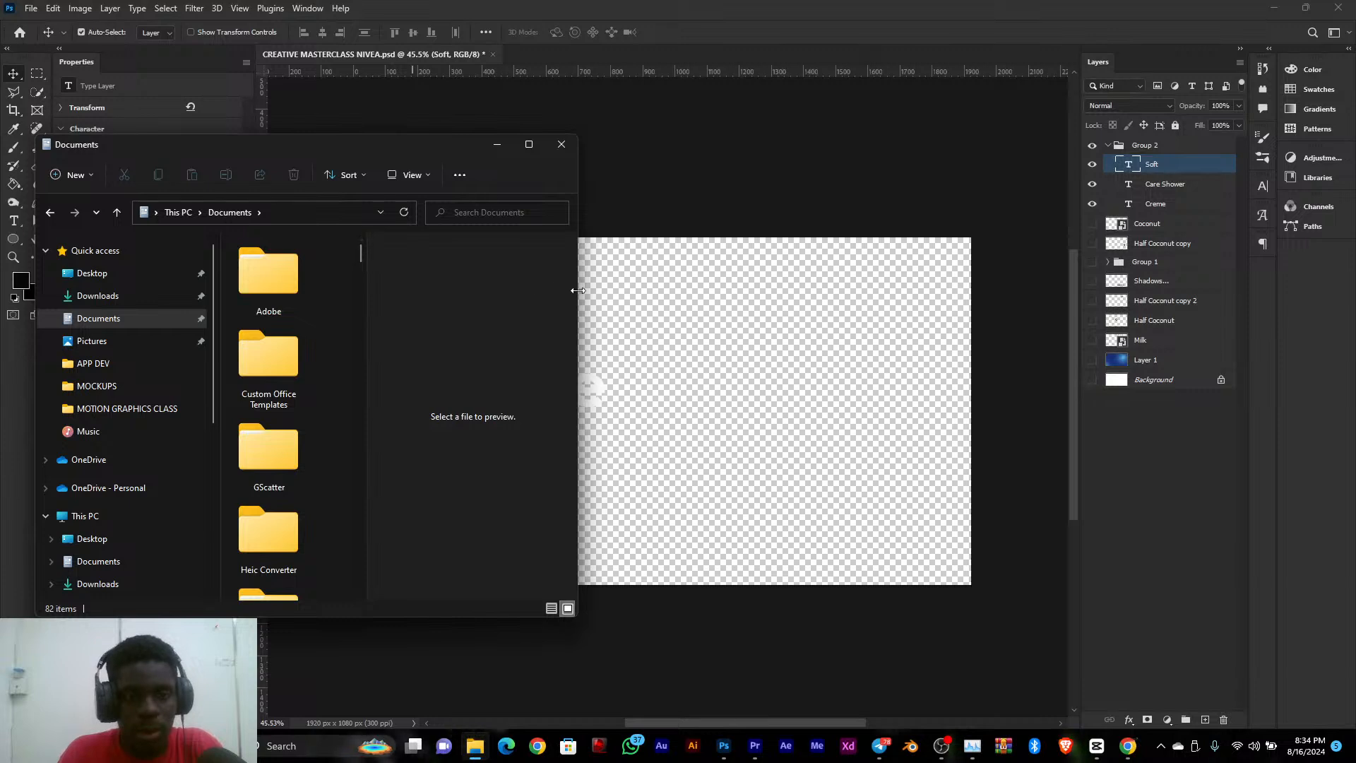
{"action": "left_click_drag", "start_coordinate": [577, 290], "coordinate": [534, 290]}
{"action": "left_click", "coordinate": [379, 384]}
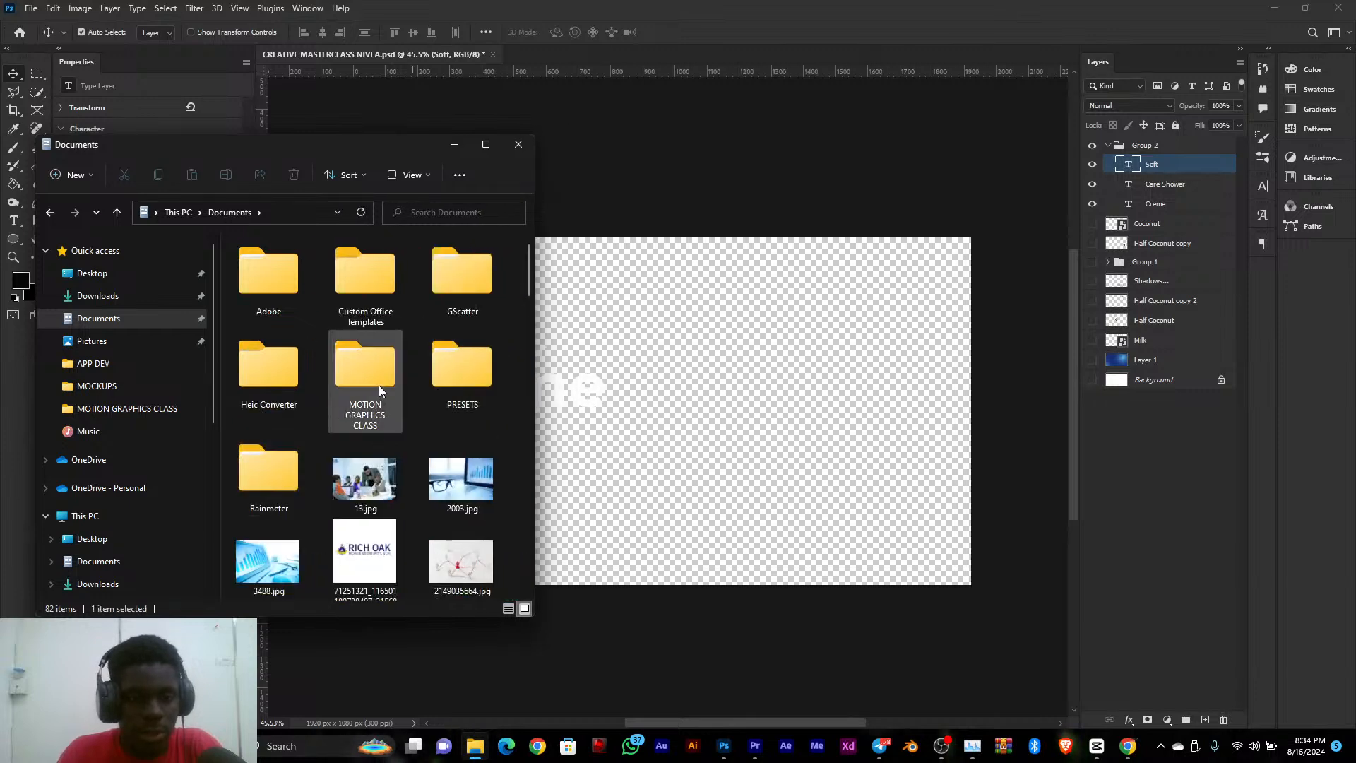
{"action": "double_click", "coordinate": [379, 384]}
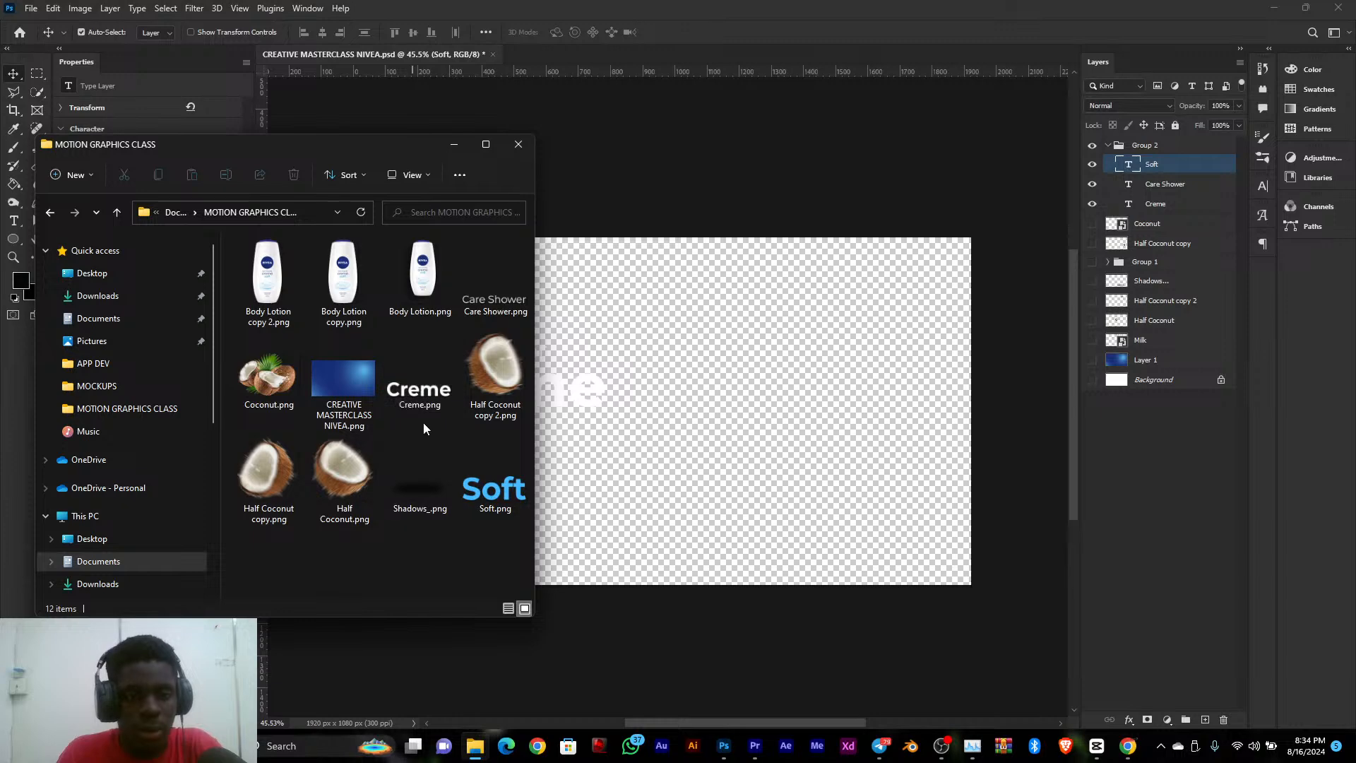
Preview Care Shower.png and look over the exported PNG files in the maximized folder window
{"action": "left_click", "coordinate": [483, 308]}
{"action": "left_click", "coordinate": [486, 144]}
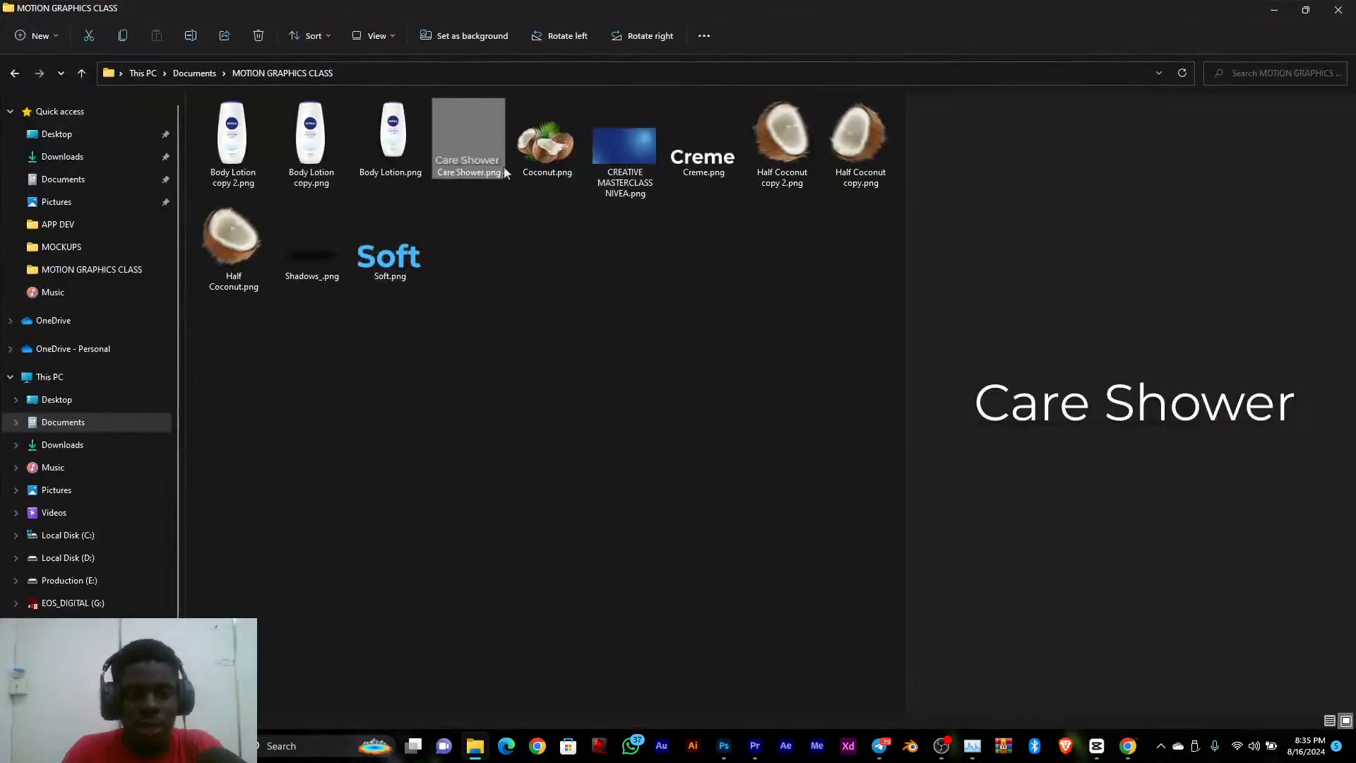
{"action": "left_click_drag", "start_coordinate": [830, 374], "coordinate": [263, 165]}
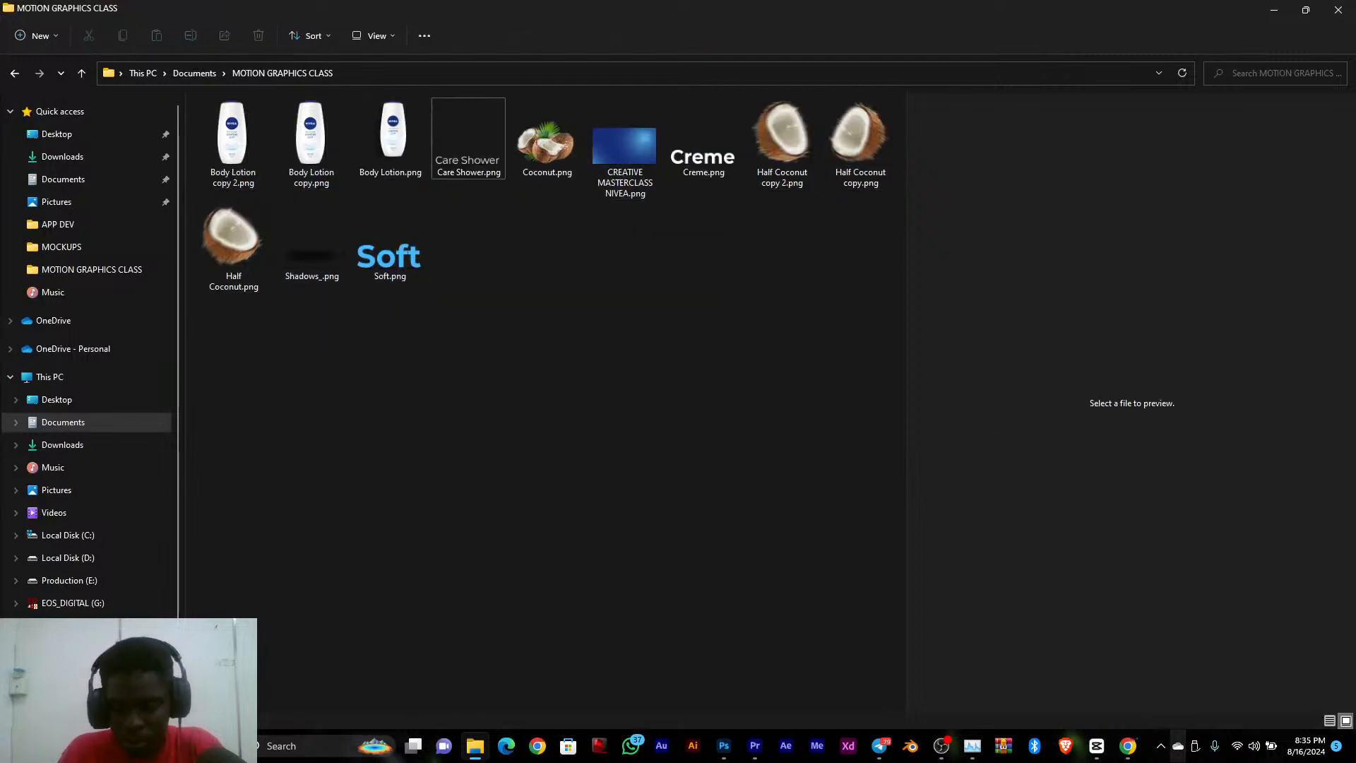
Switch to CapCut, create a new project and dismiss the introductory walkthrough
{"action": "left_click", "coordinate": [1096, 746]}
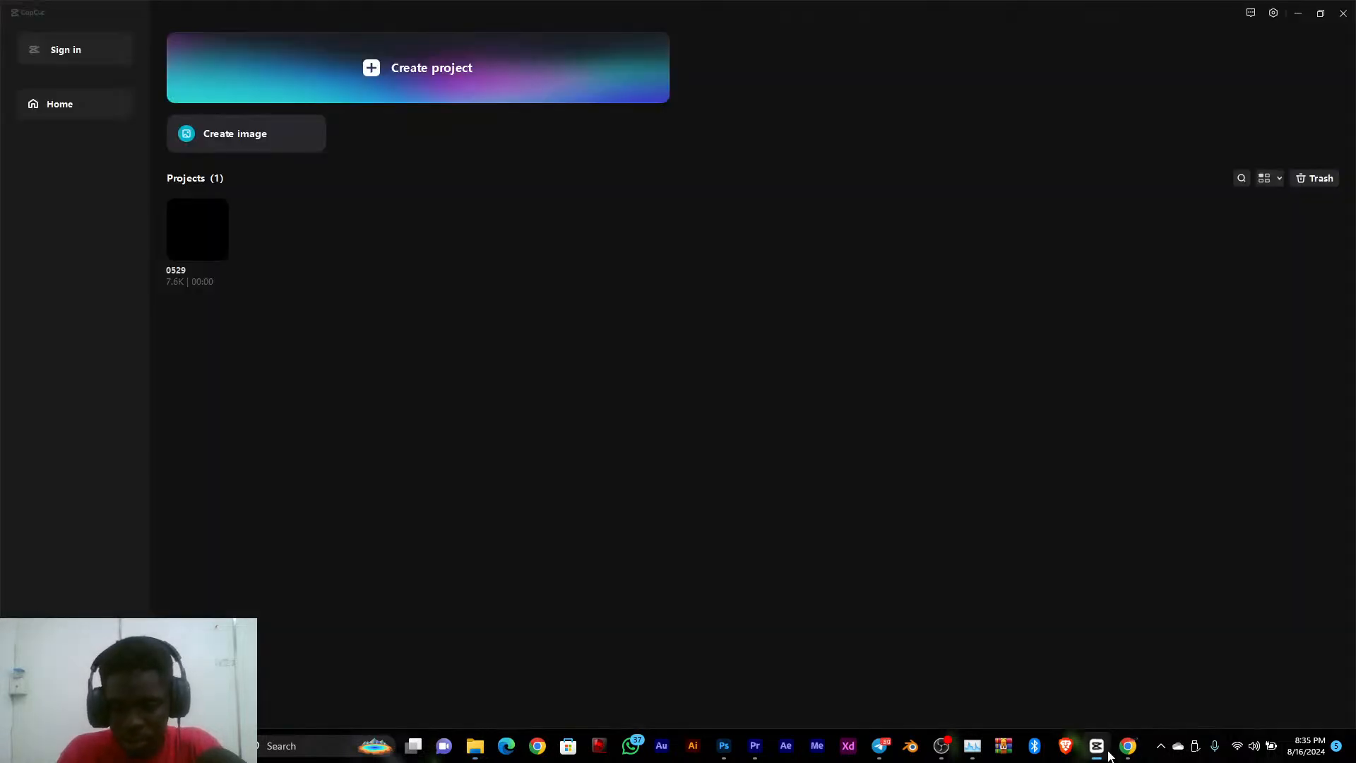
{"action": "left_click", "coordinate": [405, 79]}
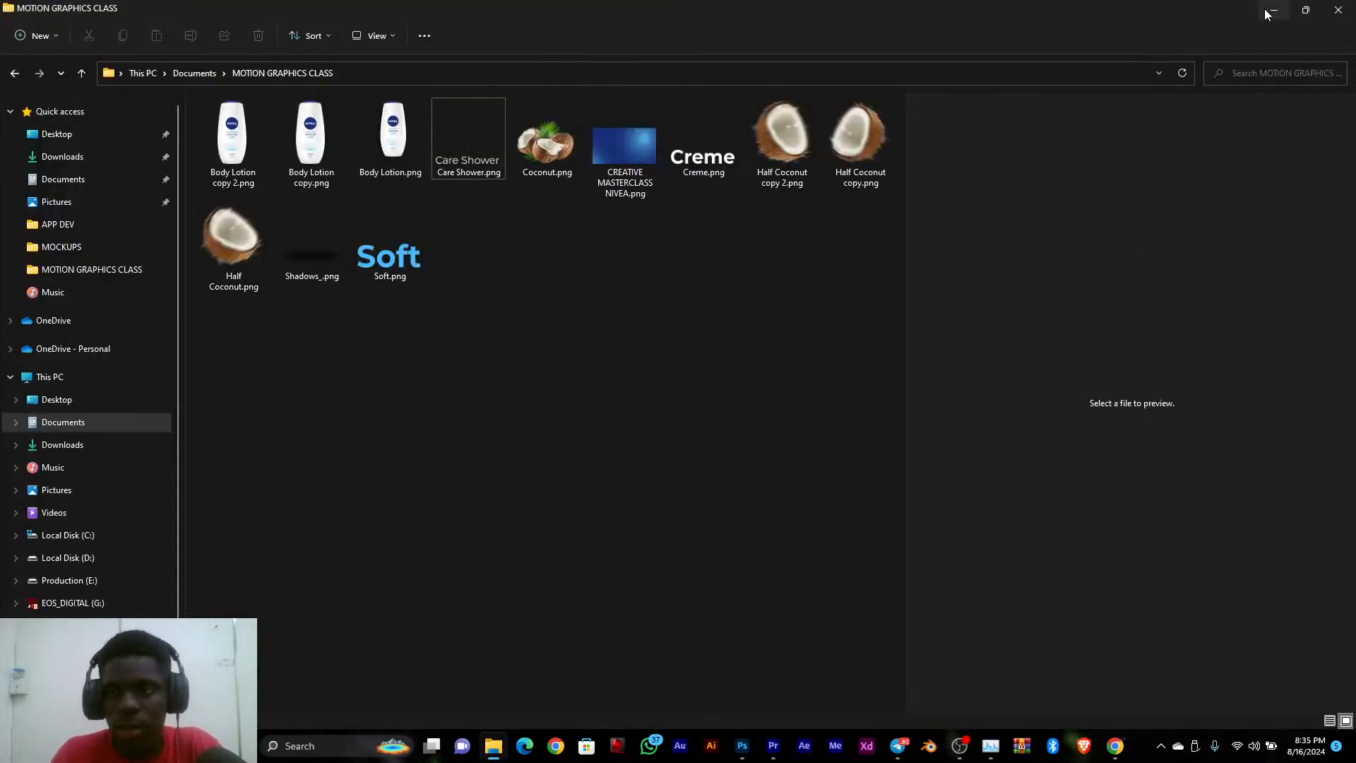
{"action": "left_click", "coordinate": [1271, 11]}
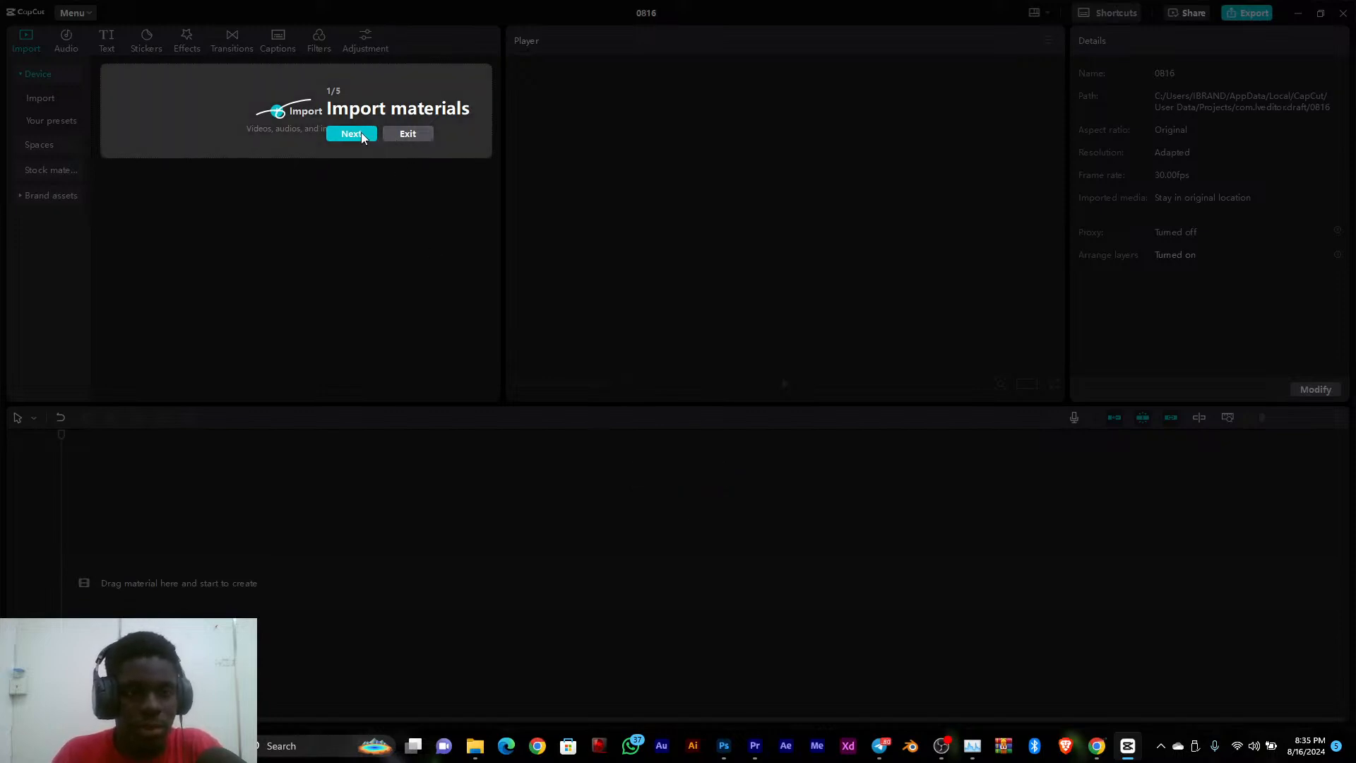
{"action": "left_click", "coordinate": [402, 133]}
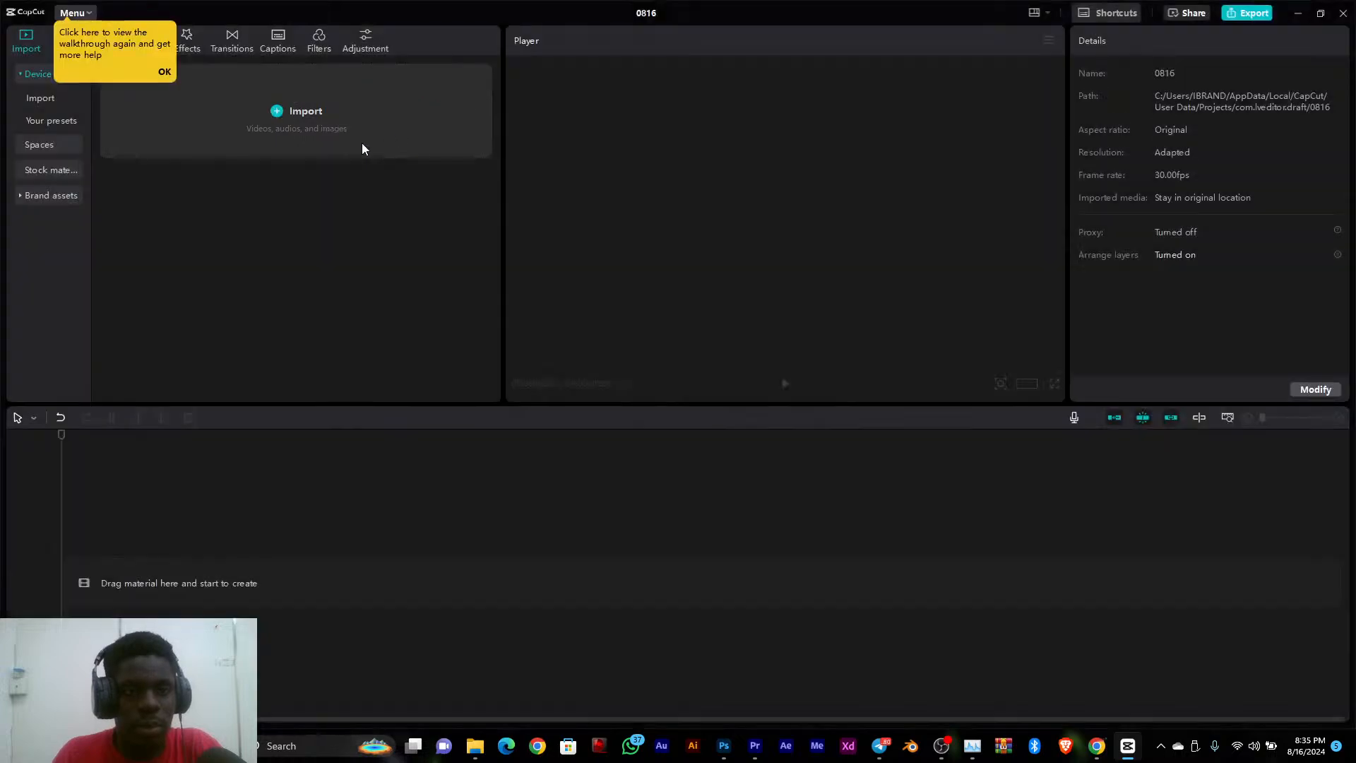
{"action": "left_click", "coordinate": [164, 74]}
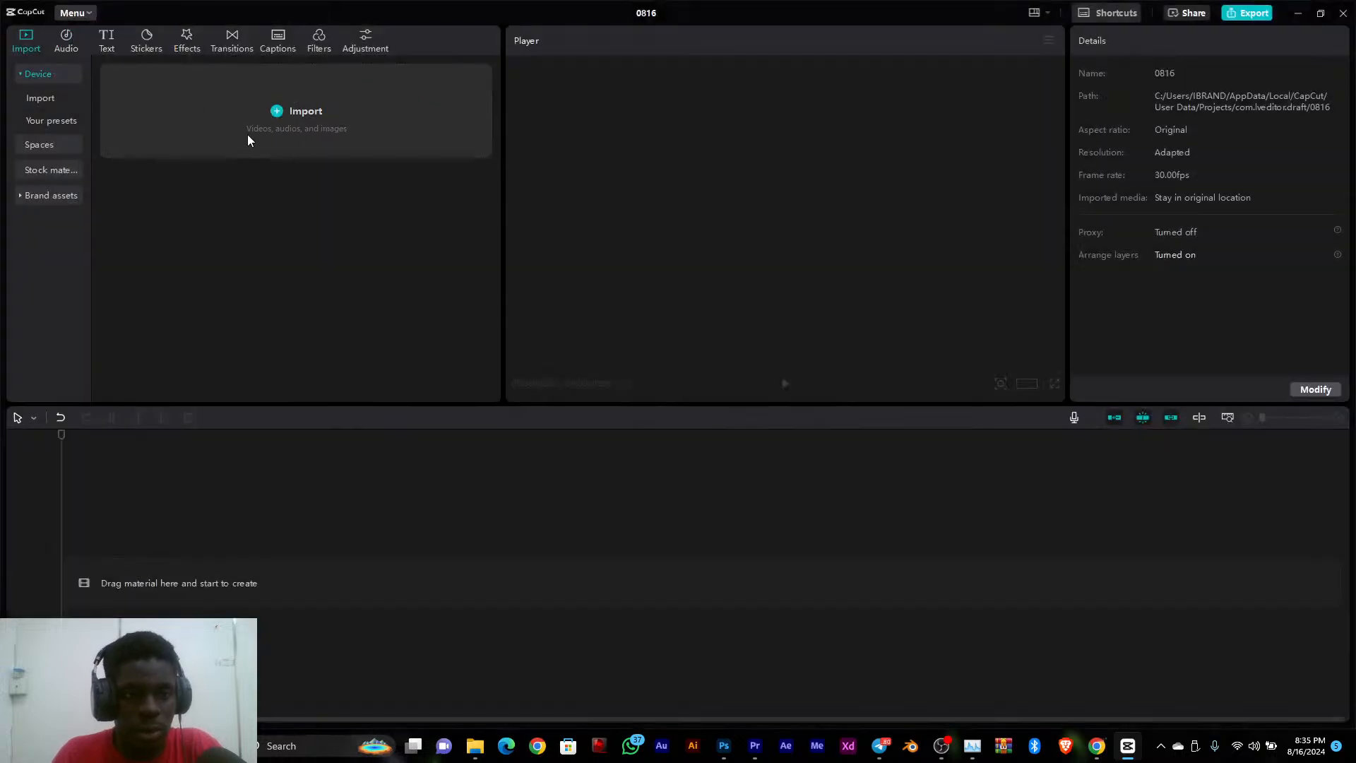
Import all the PNG files from Documents > MOTION GRAPHICS CLASS and preview the blue background image CREATIVE MASTERCLASS NIVEA.png
{"action": "left_click", "coordinate": [316, 134]}
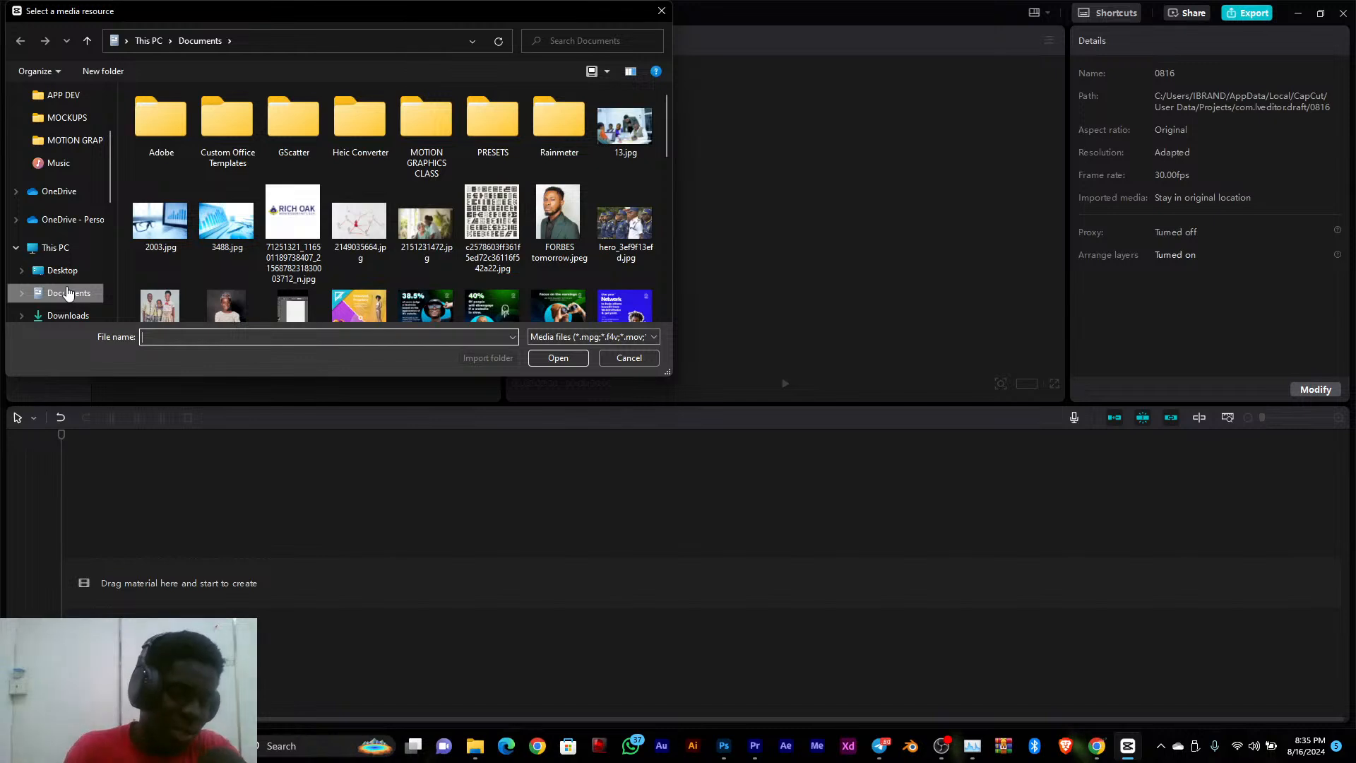
{"action": "double_click", "coordinate": [438, 129]}
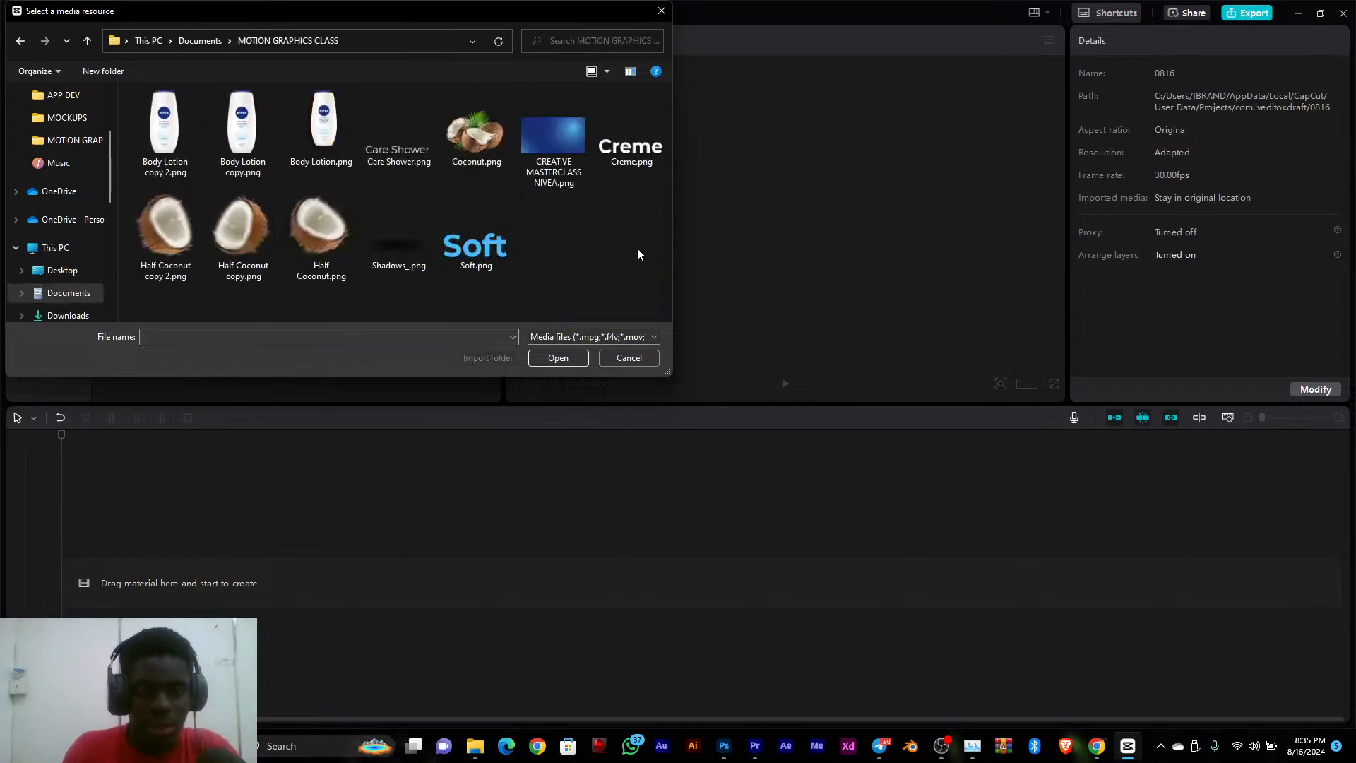
{"action": "left_click_drag", "start_coordinate": [637, 258], "coordinate": [134, 92]}
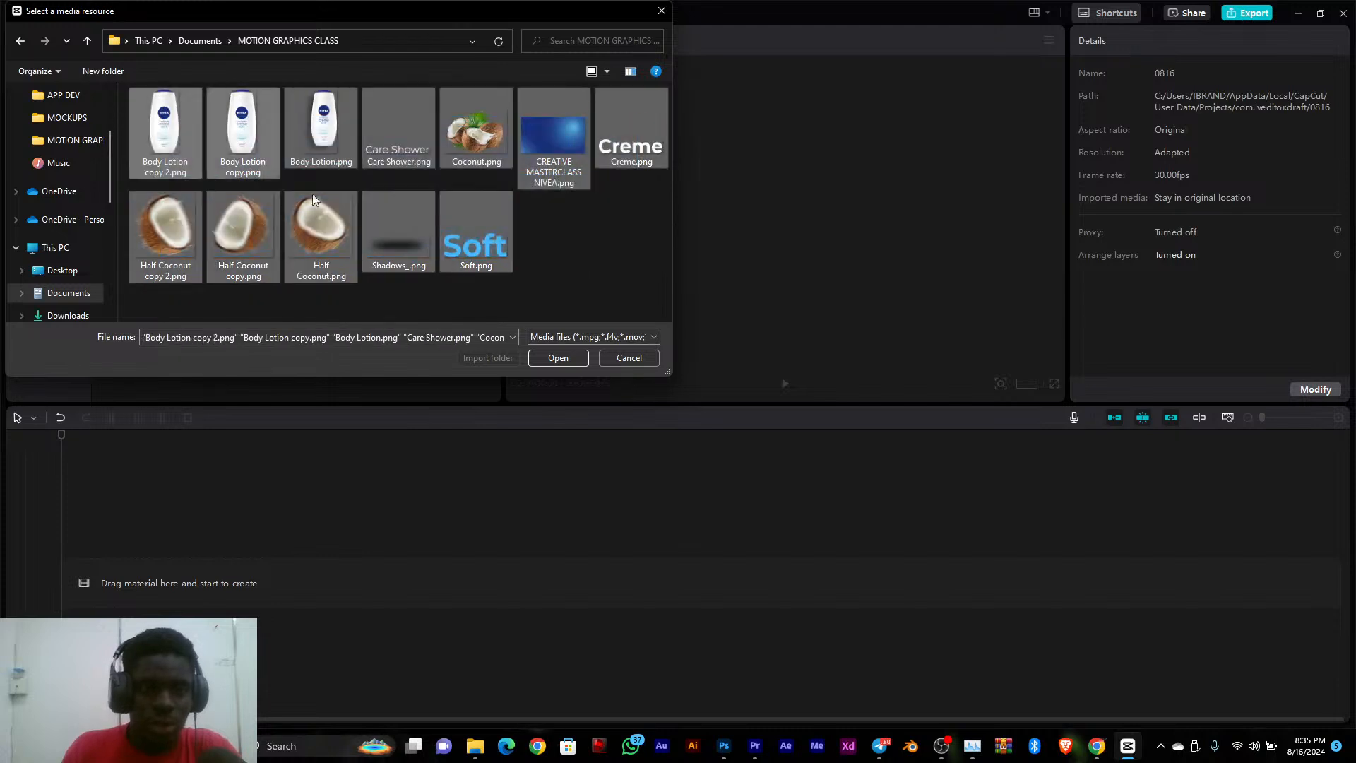
{"action": "left_click", "coordinate": [571, 358]}
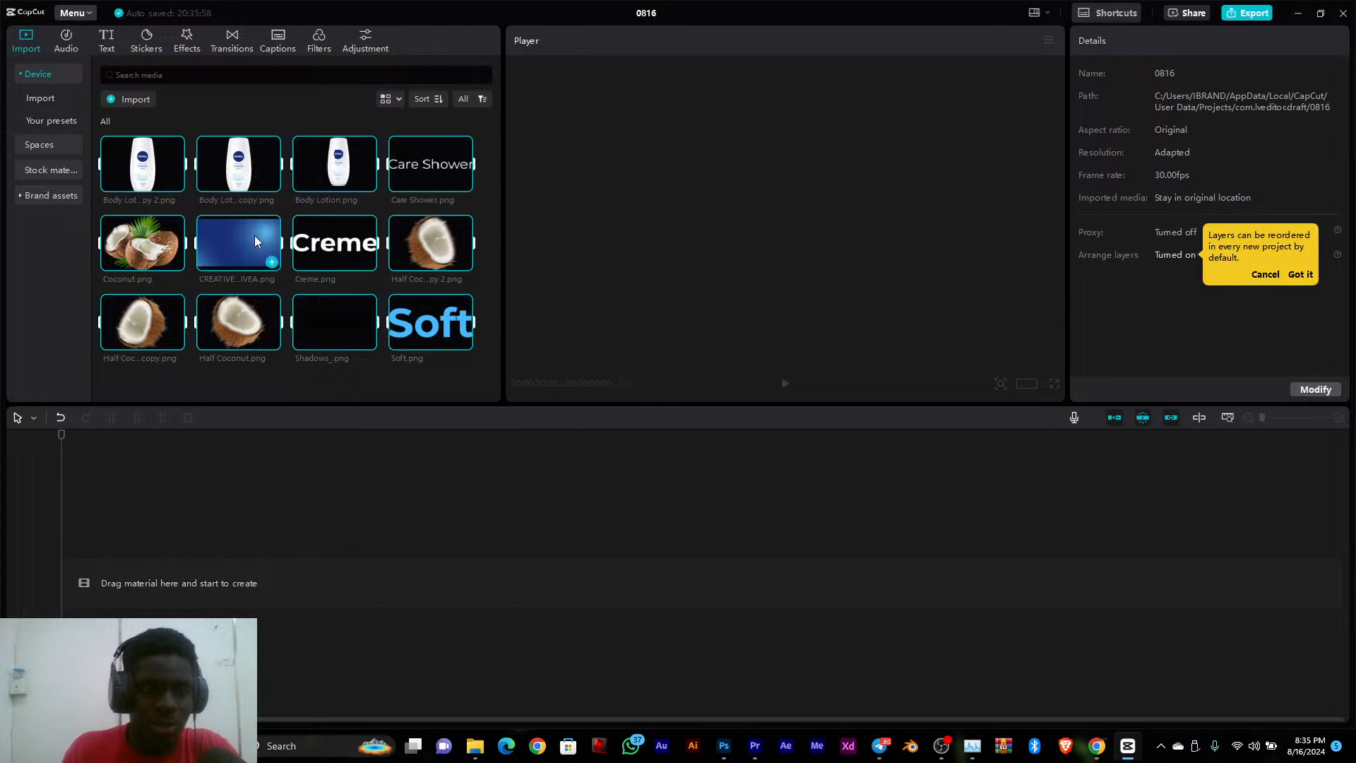
{"action": "left_click", "coordinate": [240, 252]}
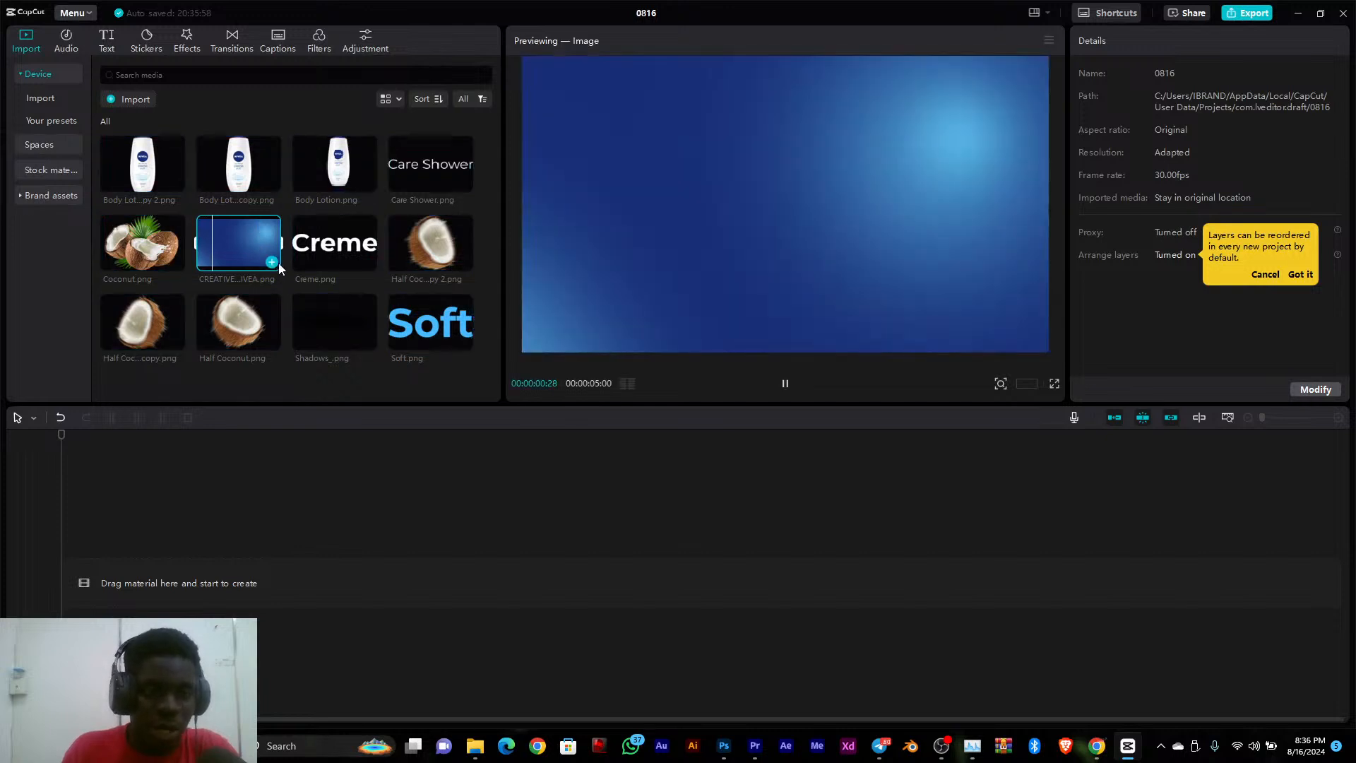
Add the blue background to the timeline and Body Lotion copy.png on a track above it, scaled to about 51% at X 730, Y 98
{"action": "left_click", "coordinate": [272, 262]}
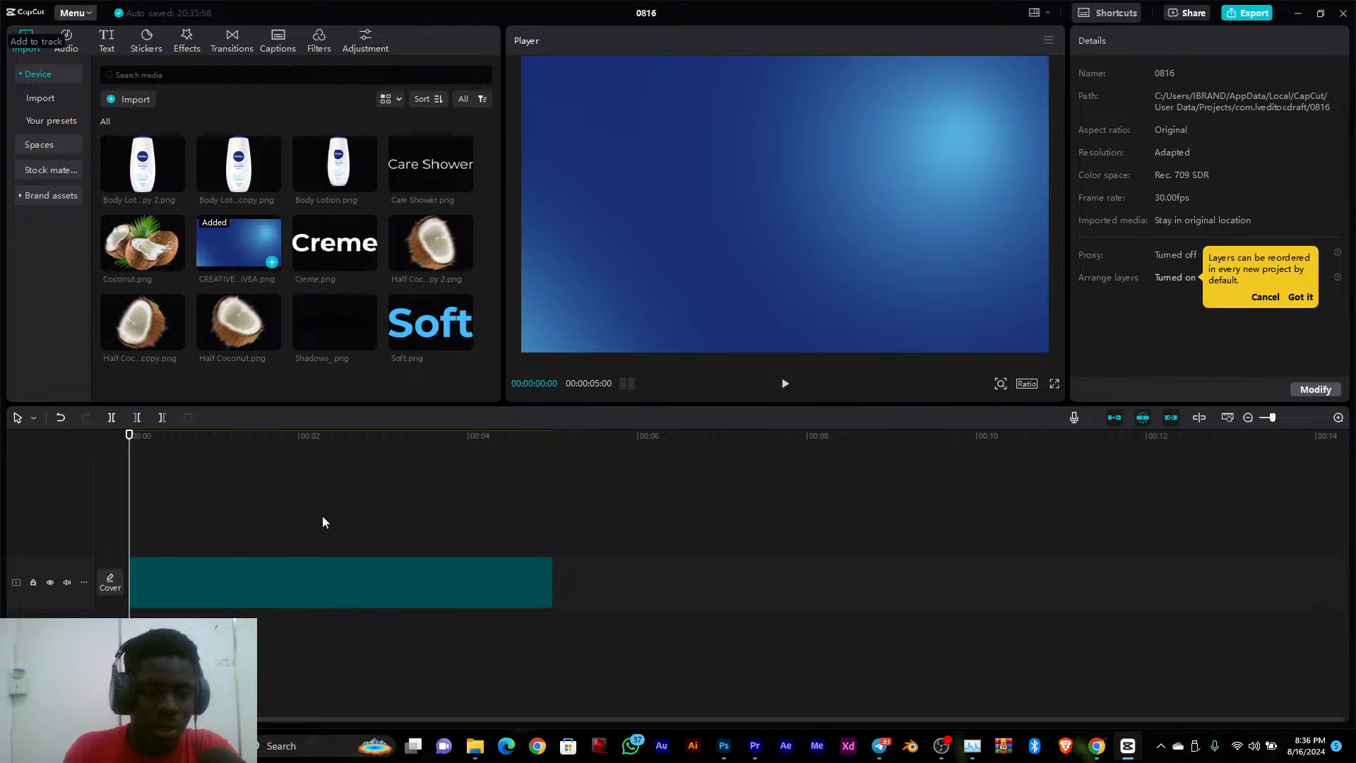
{"action": "left_click", "coordinate": [257, 167]}
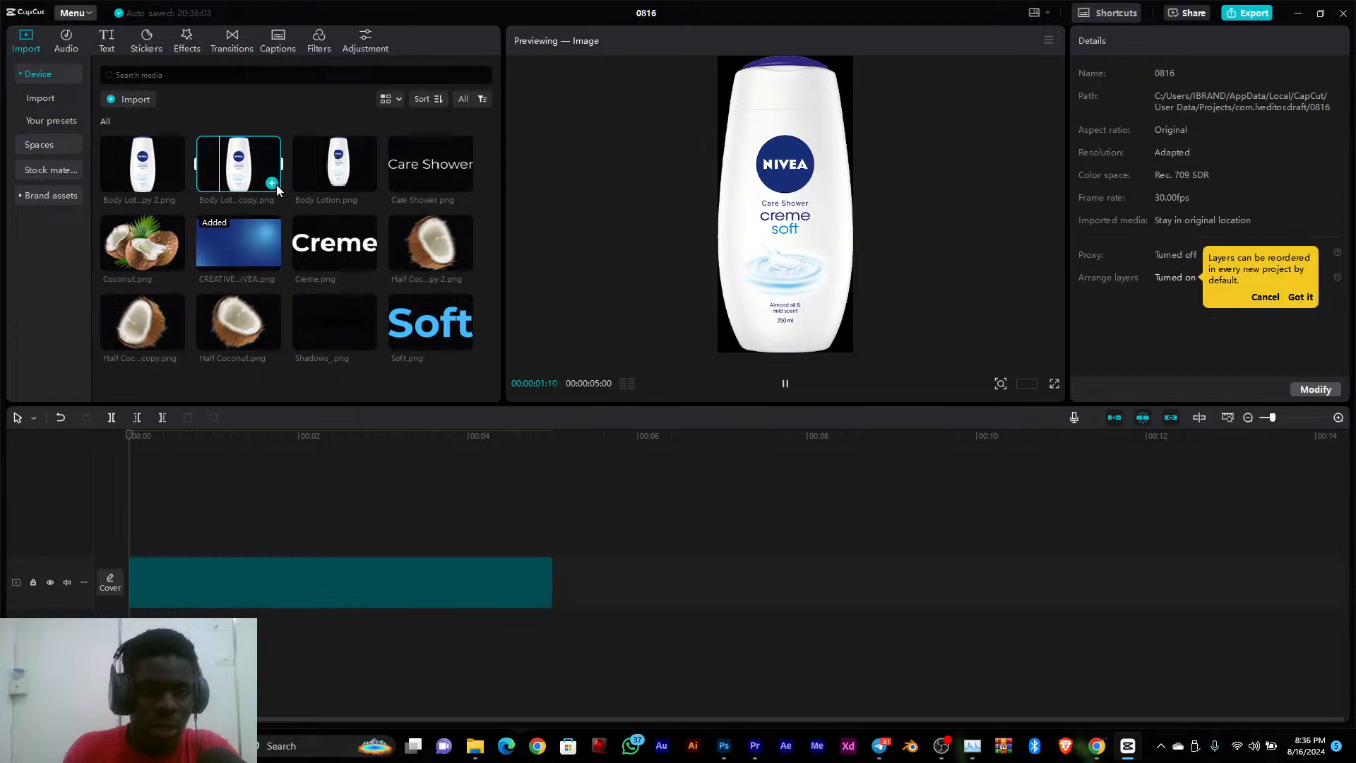
{"action": "left_click", "coordinate": [272, 183]}
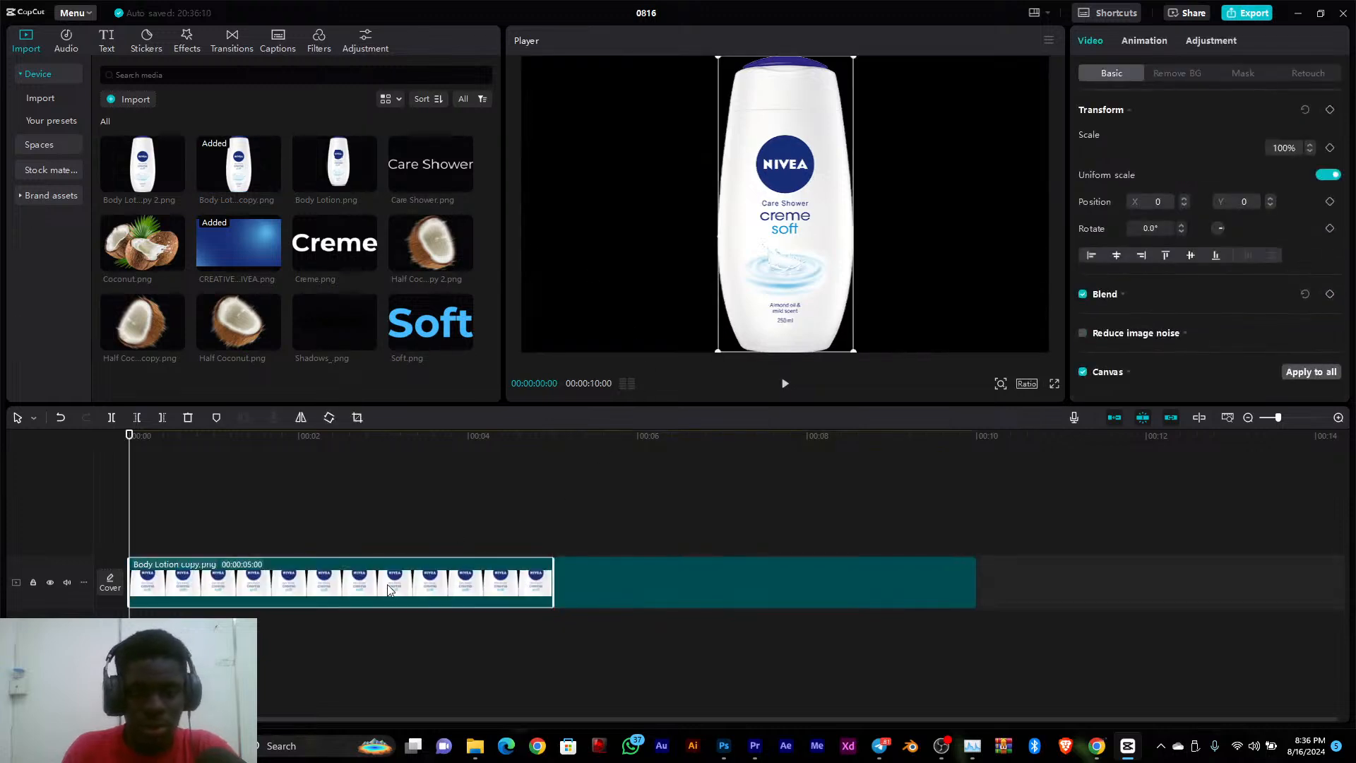
{"action": "left_click_drag", "start_coordinate": [386, 584], "coordinate": [353, 527]}
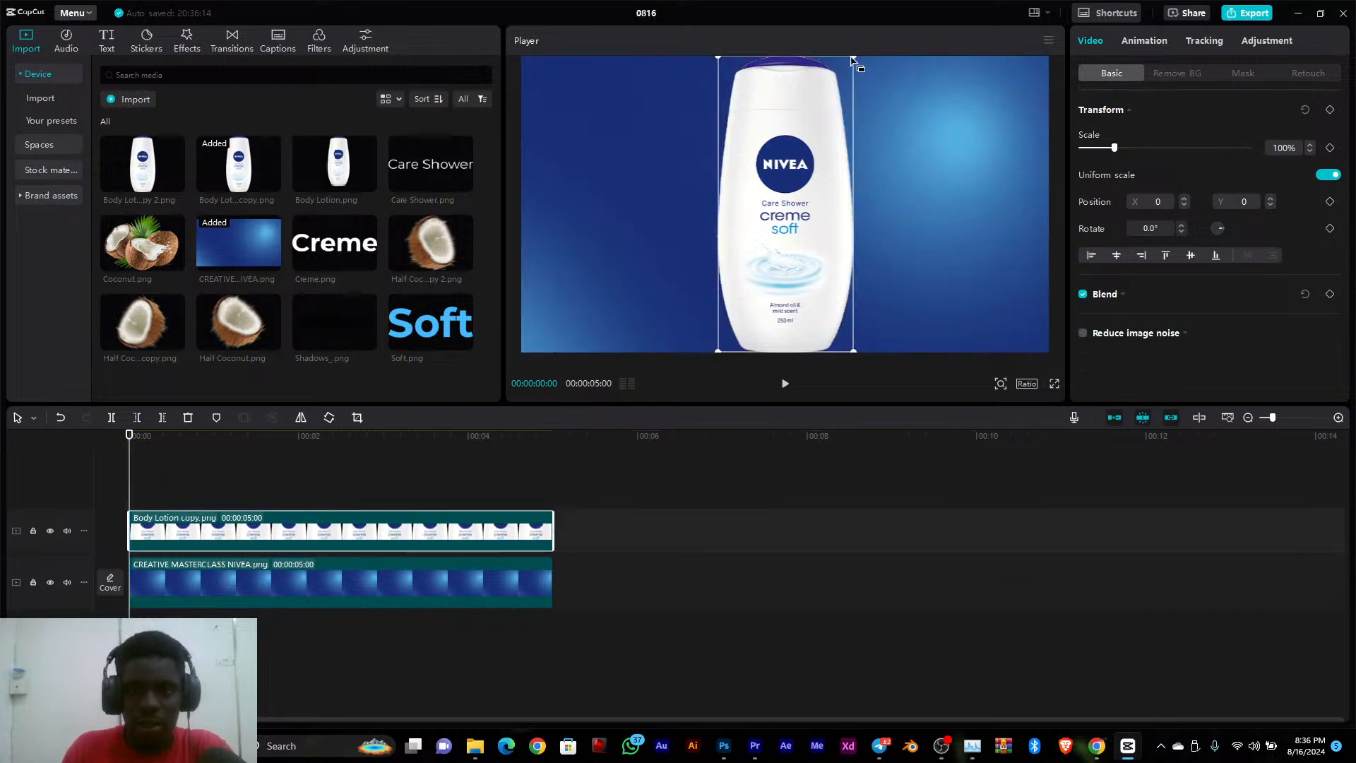
{"action": "left_click_drag", "start_coordinate": [852, 59], "coordinate": [883, 189]}
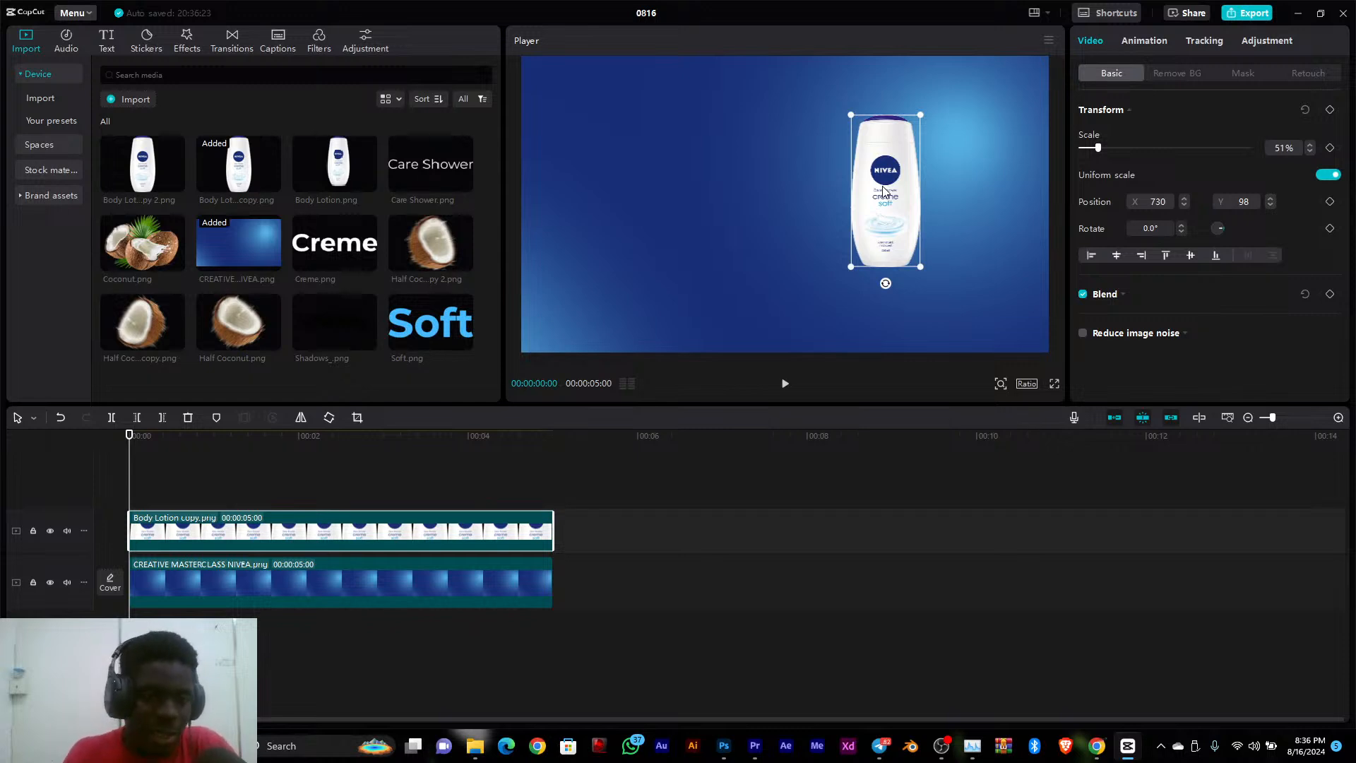
Add Body Lotion copy 2.png on a new top track, scaled to about 45% and placed just left of the first bottle
{"action": "left_click", "coordinate": [123, 176]}
{"action": "left_click", "coordinate": [175, 182]}
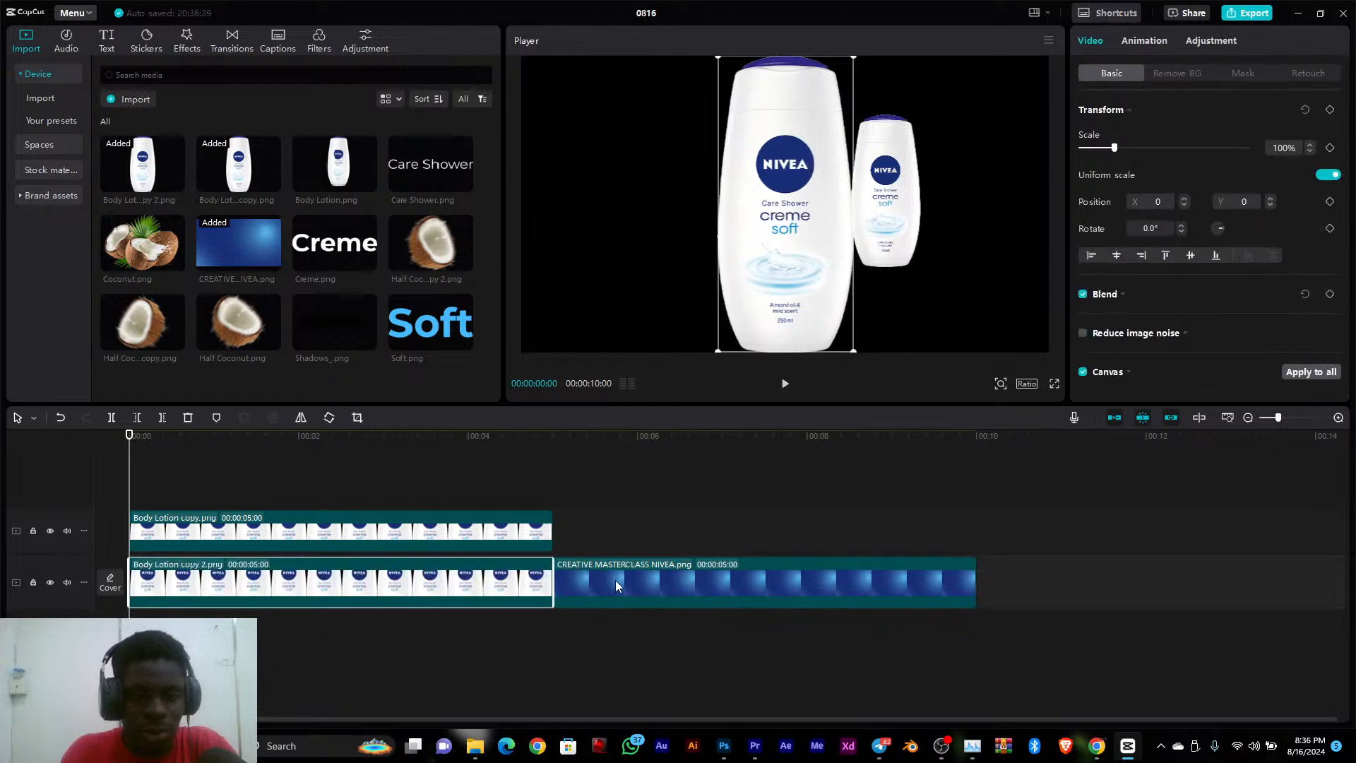
{"action": "left_click_drag", "start_coordinate": [437, 584], "coordinate": [437, 503]}
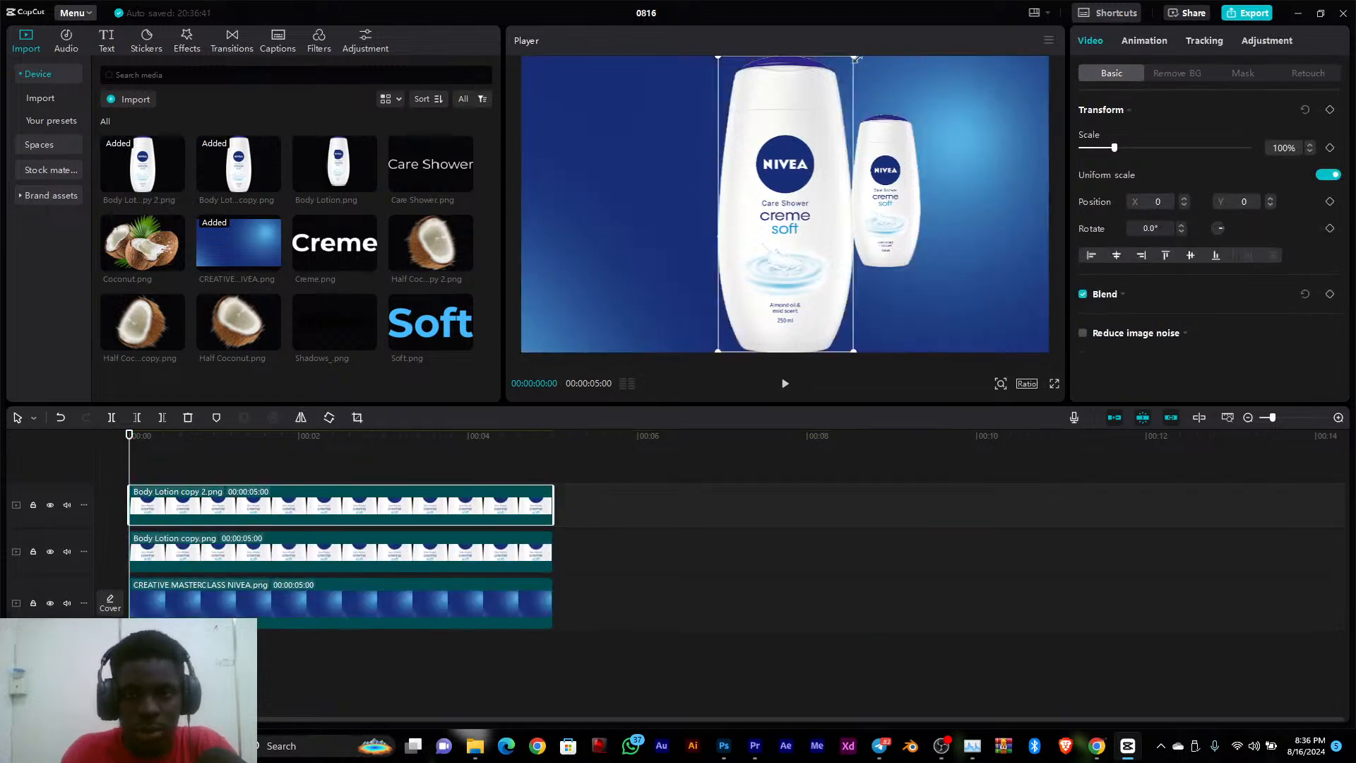
{"action": "left_click_drag", "start_coordinate": [856, 59], "coordinate": [820, 131]}
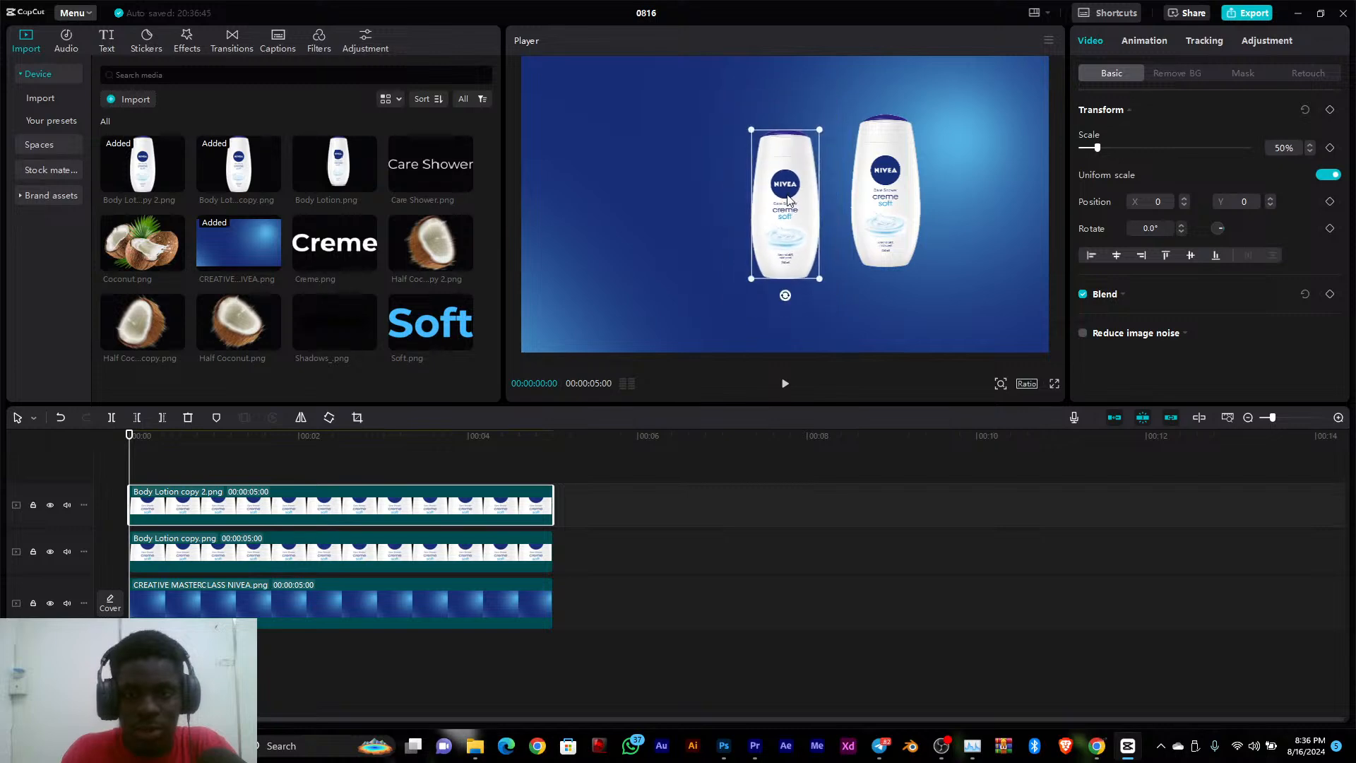
{"action": "left_click_drag", "start_coordinate": [787, 200], "coordinate": [840, 189]}
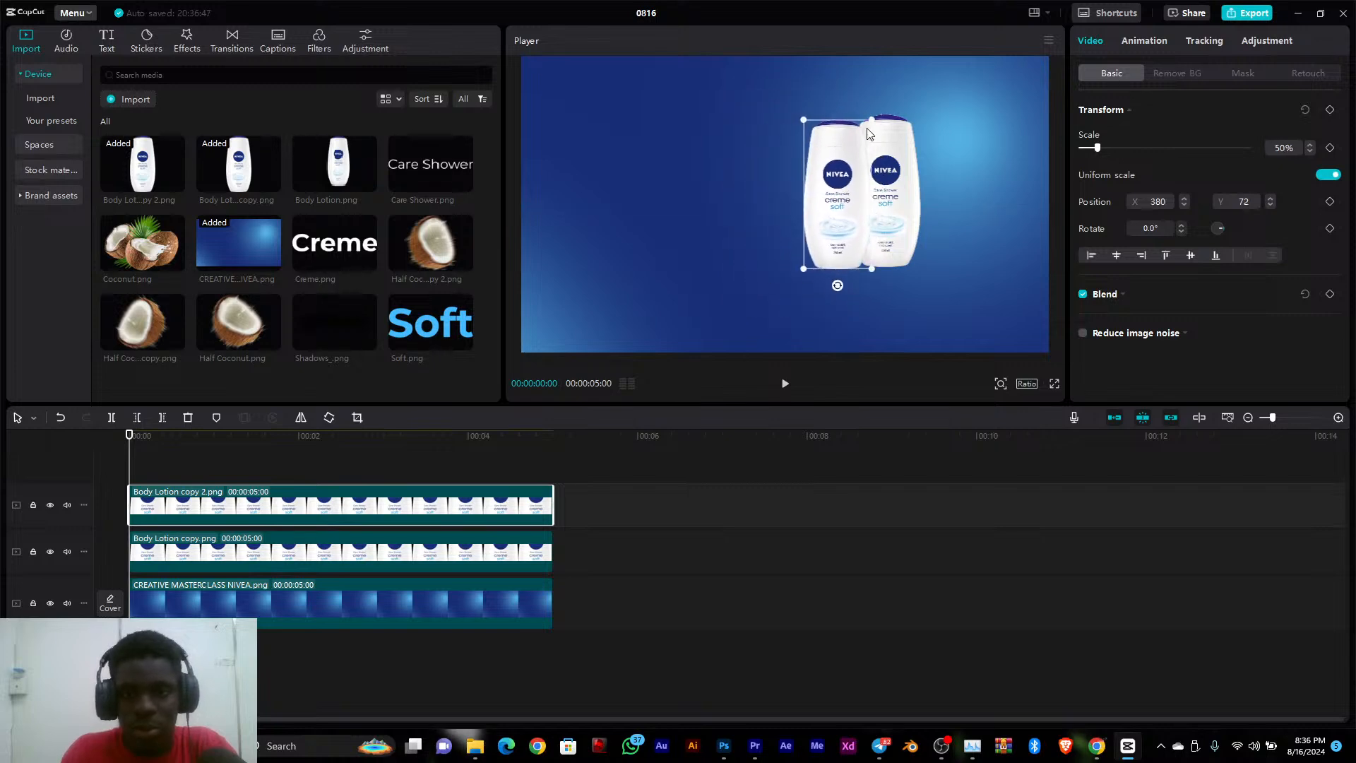
{"action": "left_click_drag", "start_coordinate": [871, 125], "coordinate": [866, 127]}
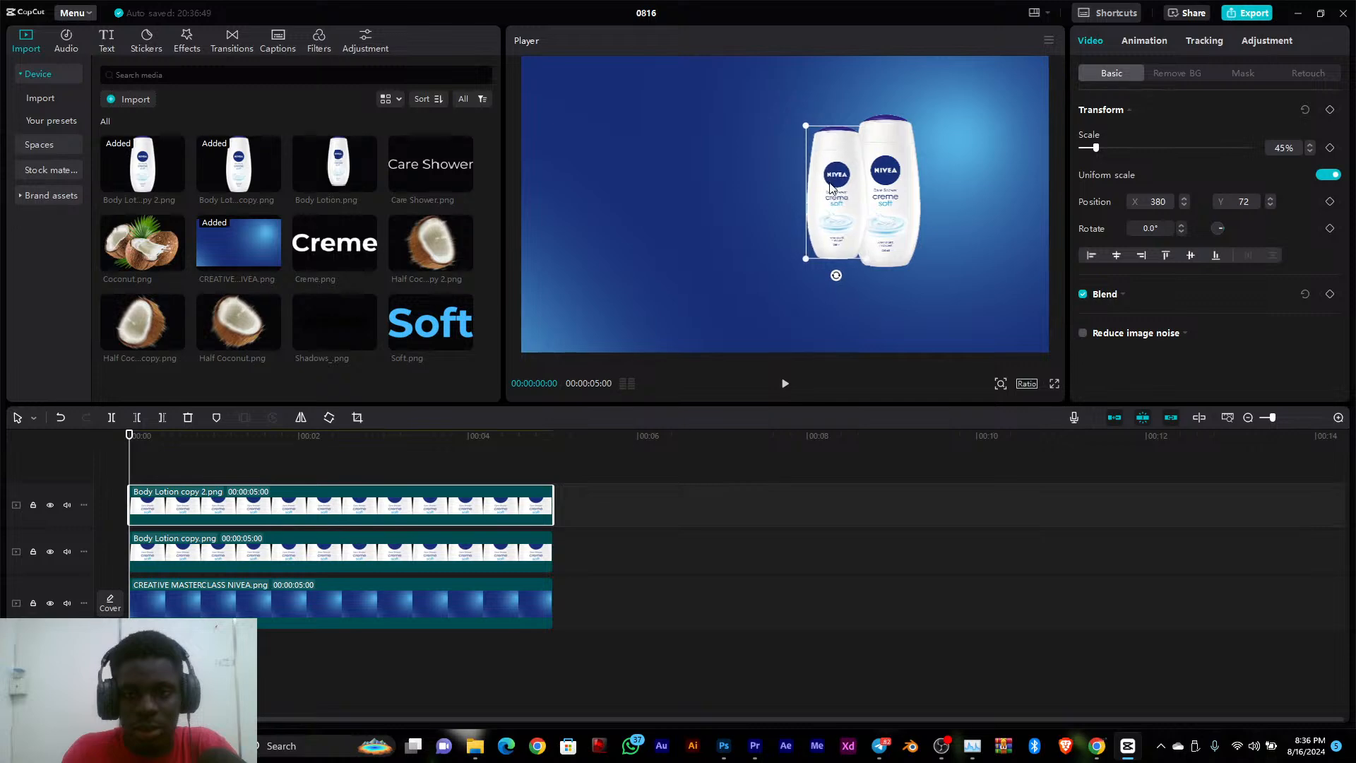
{"action": "left_click_drag", "start_coordinate": [401, 507], "coordinate": [809, 532]}
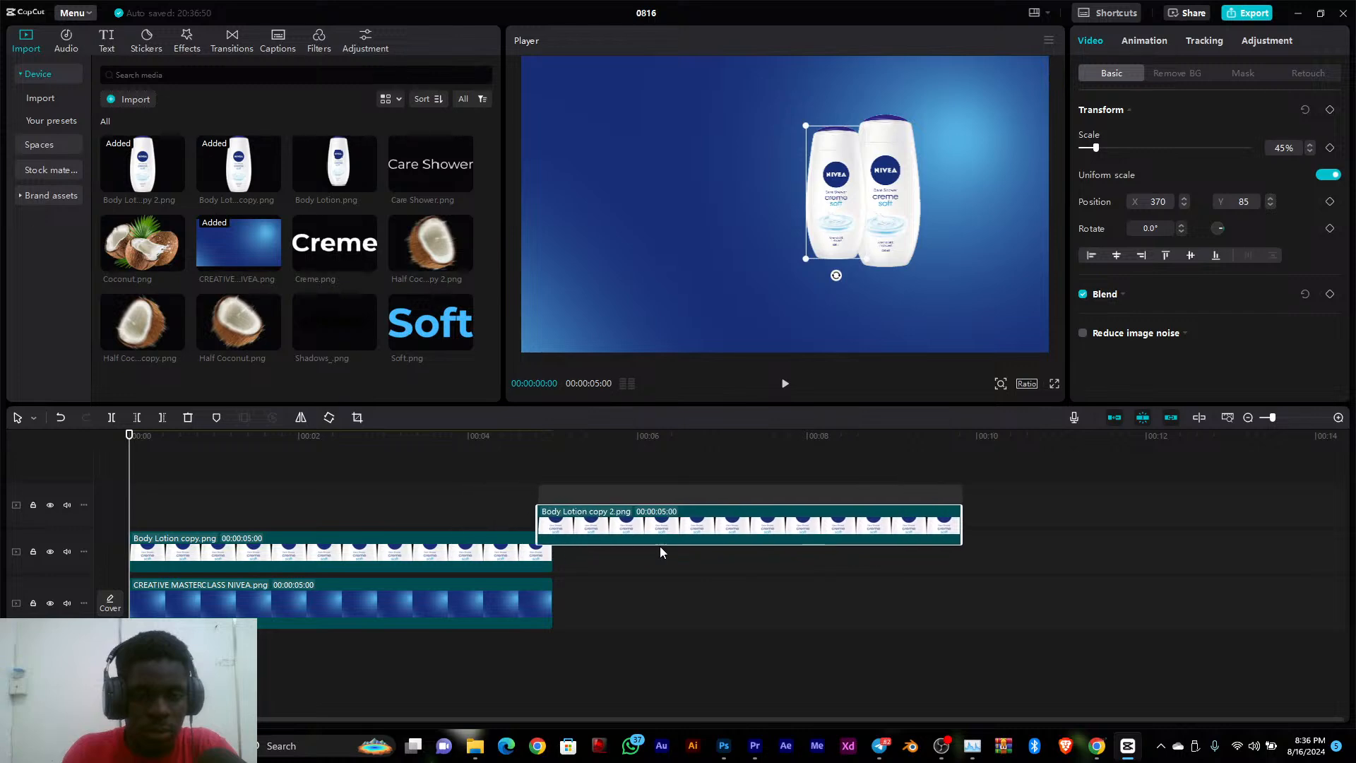
{"action": "left_click", "coordinate": [422, 543]}
{"action": "left_click_drag", "start_coordinate": [696, 495], "coordinate": [261, 525]}
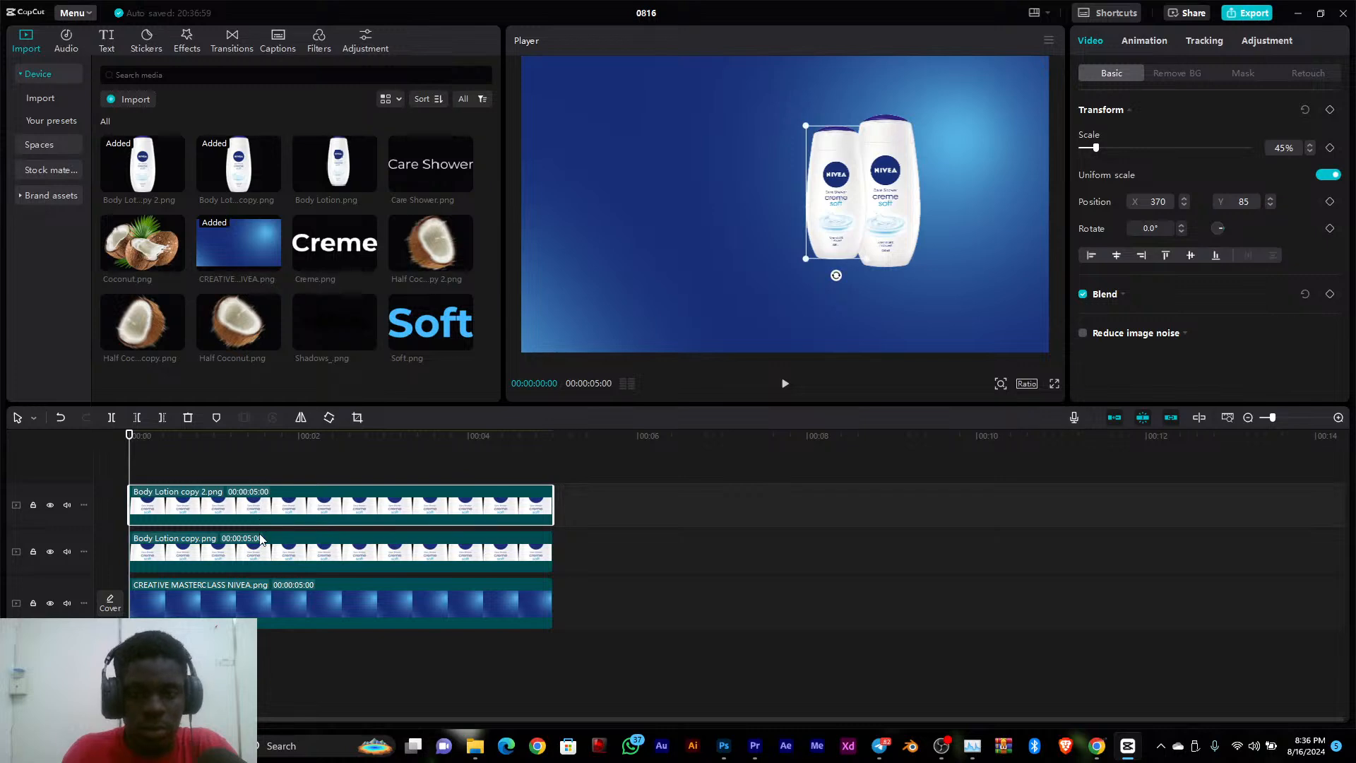
{"action": "left_click", "coordinate": [261, 538]}
Enlarge the Body Lotion copy 2.png bottle to about 61% at X 725, Y 93, and move the Body Lotion copy.png bottle to about X 401, Y 62
{"action": "left_click", "coordinate": [850, 219]}
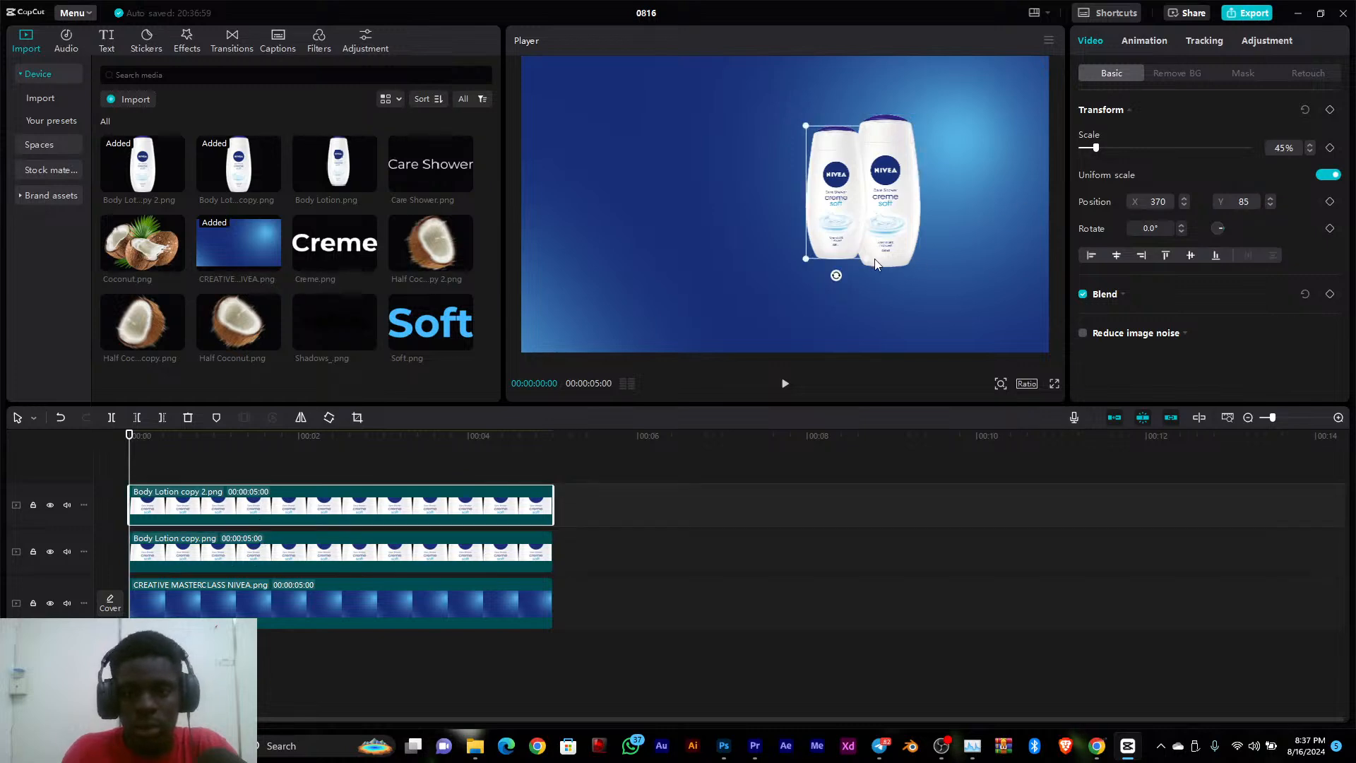
{"action": "left_click_drag", "start_coordinate": [876, 259], "coordinate": [902, 289]}
{"action": "left_click_drag", "start_coordinate": [857, 219], "coordinate": [911, 224]}
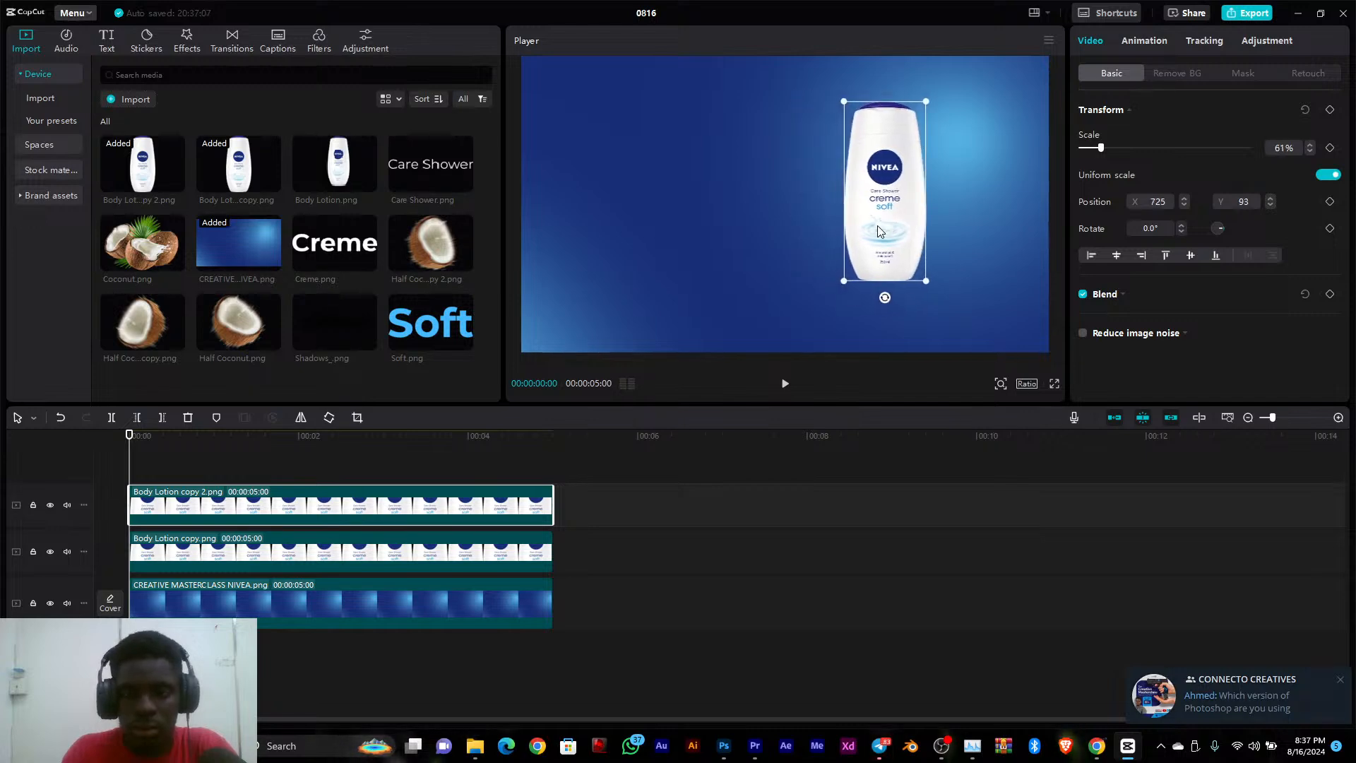
{"action": "left_click", "coordinate": [395, 557]}
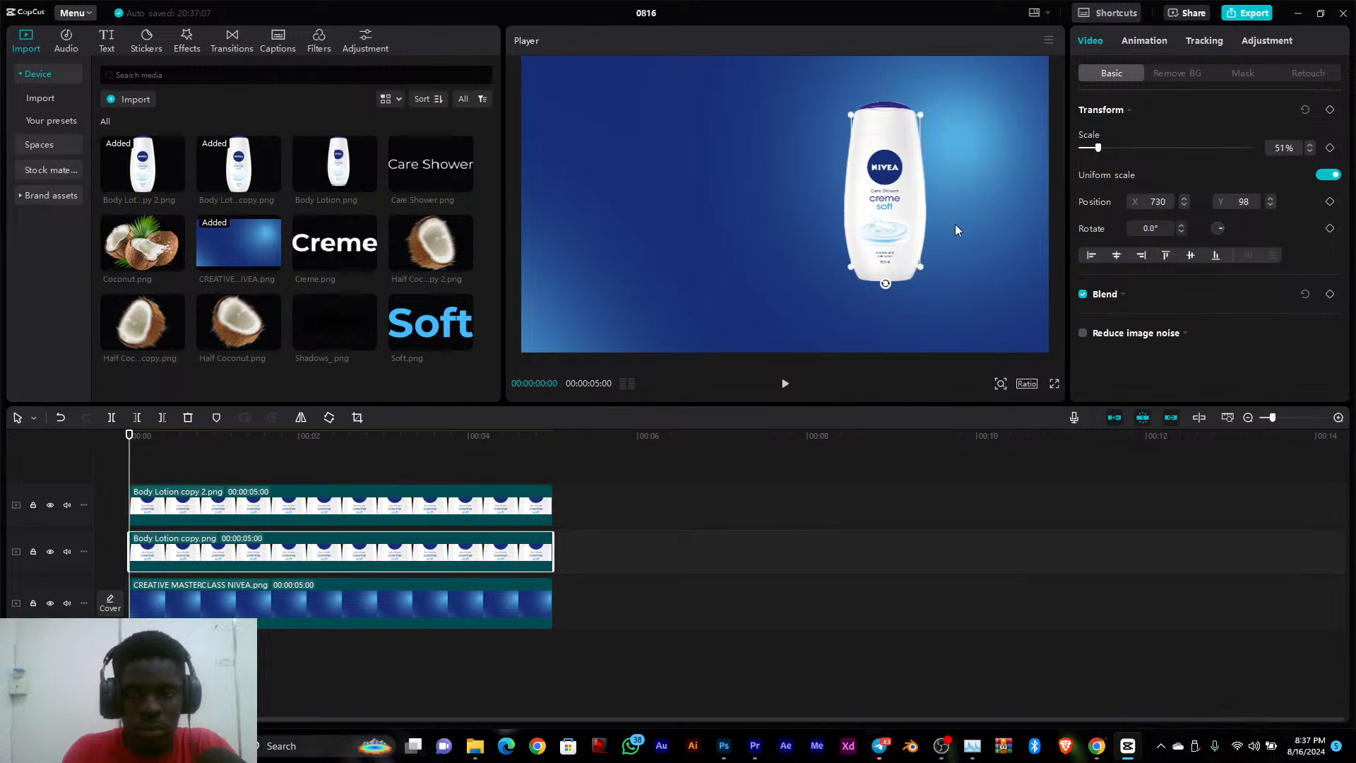
{"action": "left_click_drag", "start_coordinate": [867, 220], "coordinate": [854, 226]}
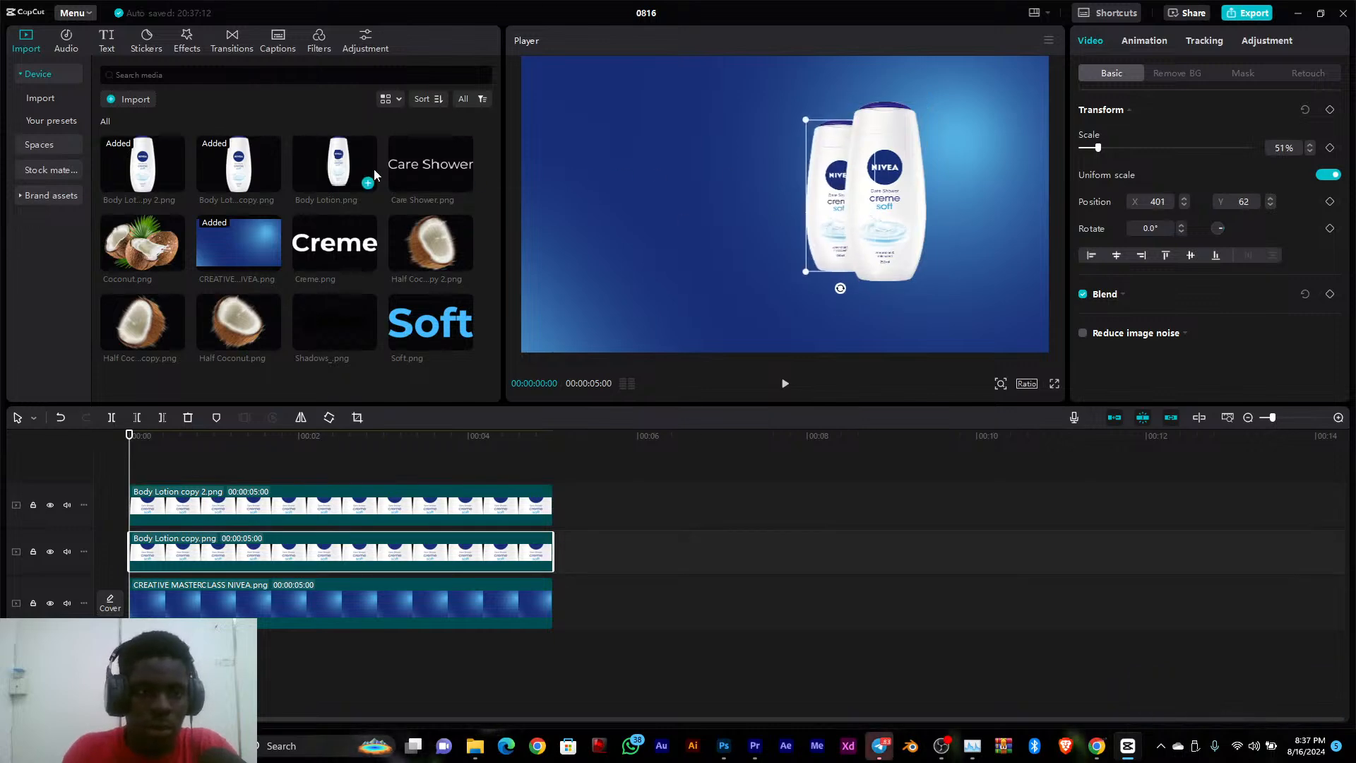
Add Body Lotion.png on its own track above the background and align all three bottle clips with the start of the timeline
{"action": "left_click", "coordinate": [368, 183]}
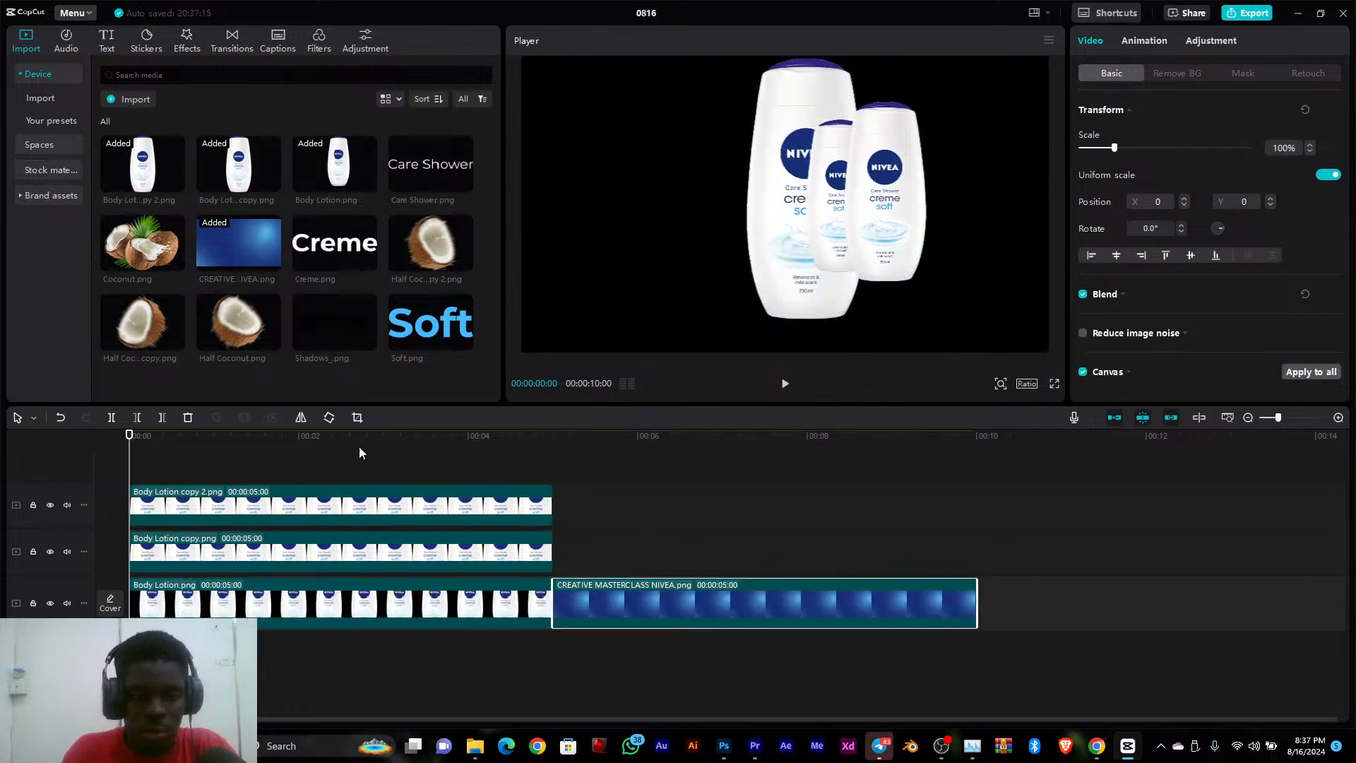
{"action": "left_click_drag", "start_coordinate": [359, 446], "coordinate": [399, 524]}
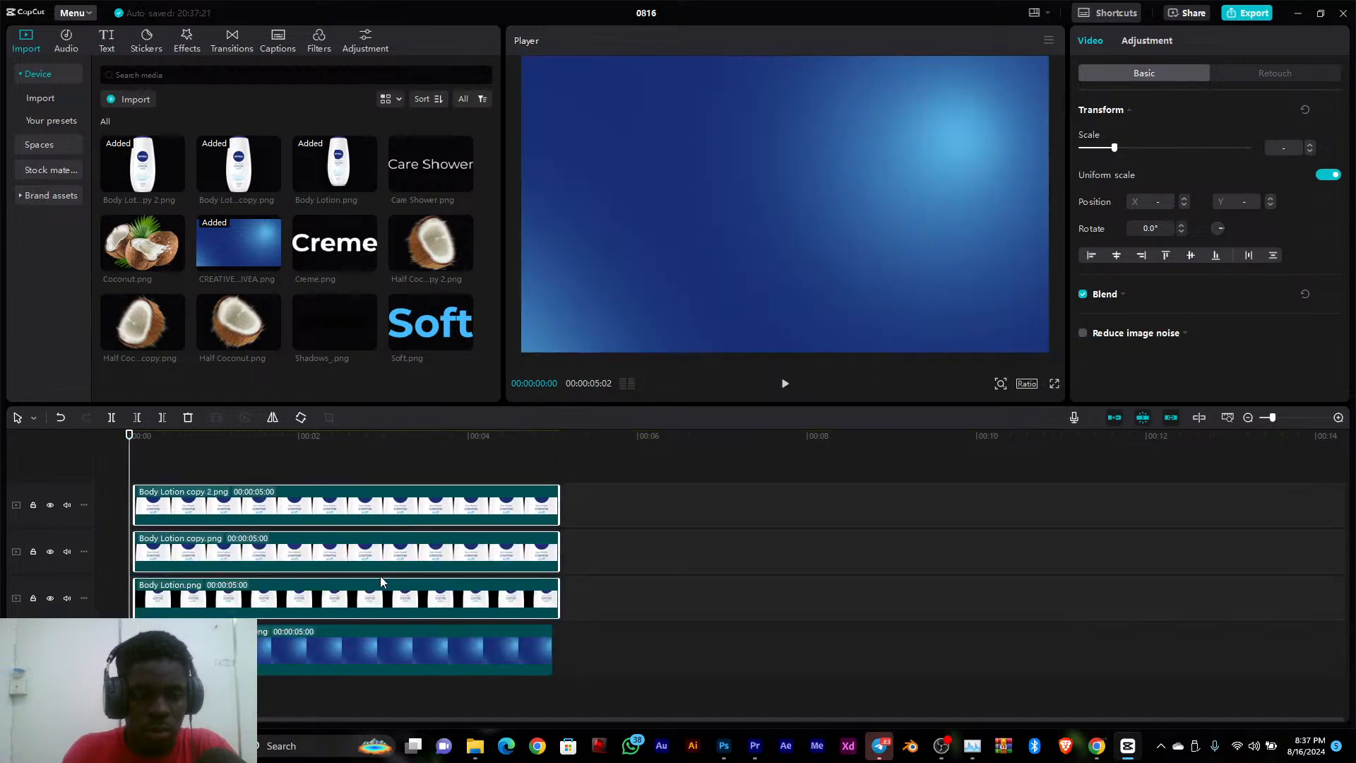
{"action": "left_click_drag", "start_coordinate": [383, 601], "coordinate": [376, 600]}
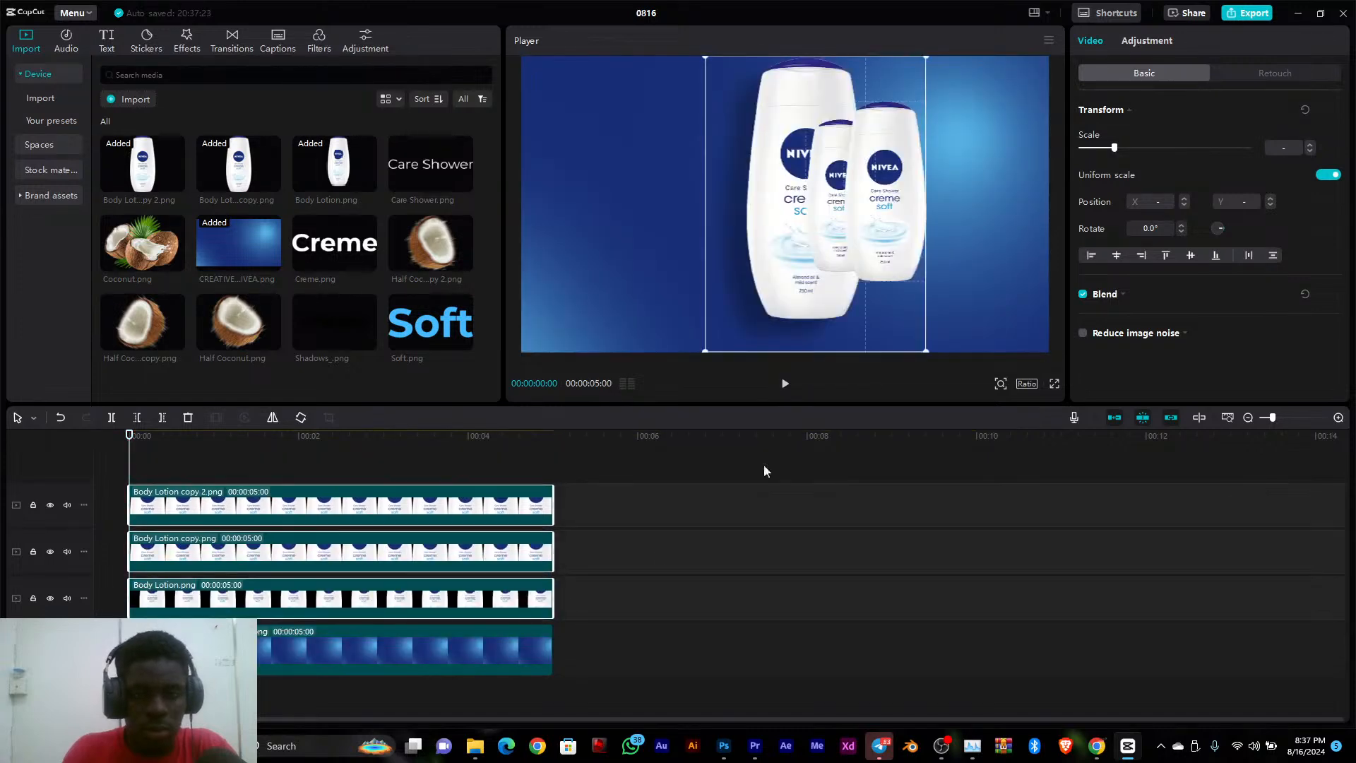
Move the Body Lotion.png clip to the top track and scale its bottle to about 78% at X 596, Y 0
{"action": "left_click", "coordinate": [901, 447]}
{"action": "left_click", "coordinate": [774, 515]}
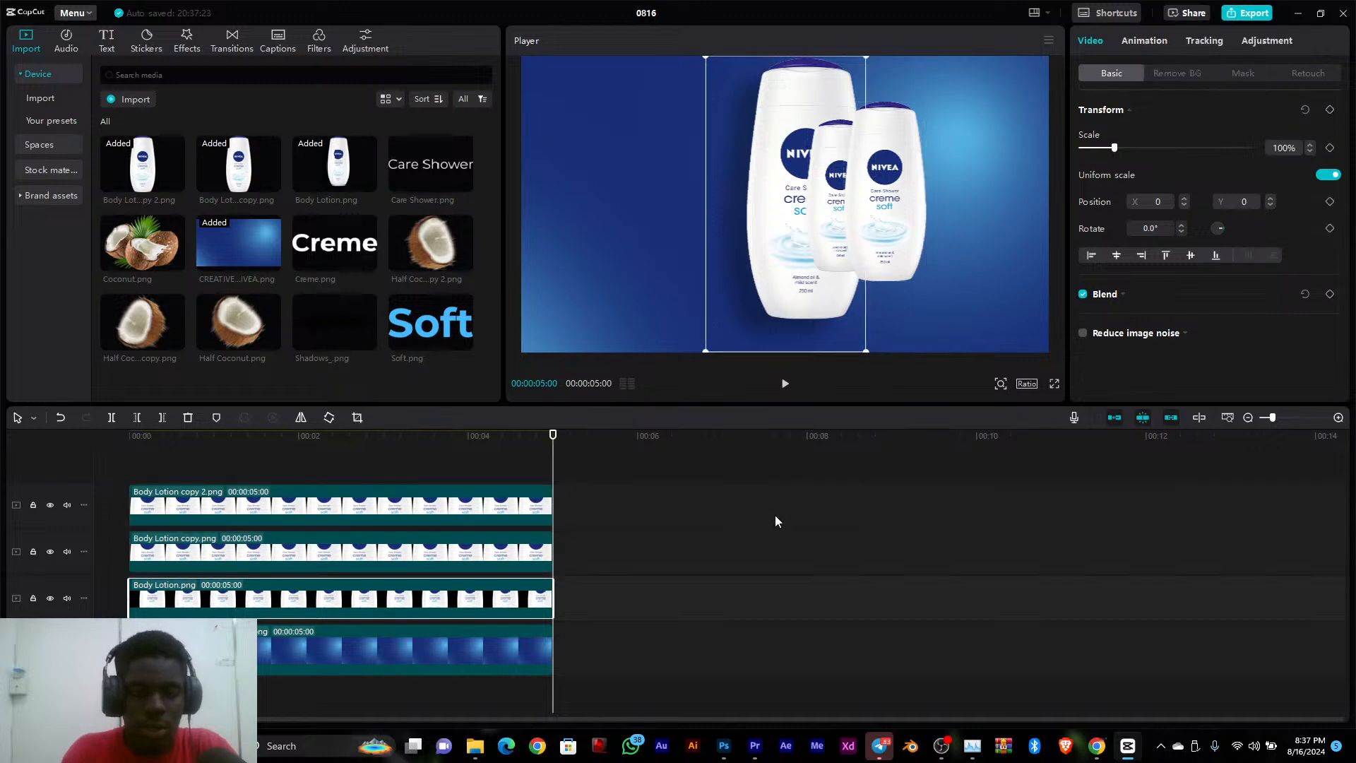
{"action": "left_click", "coordinate": [412, 601]}
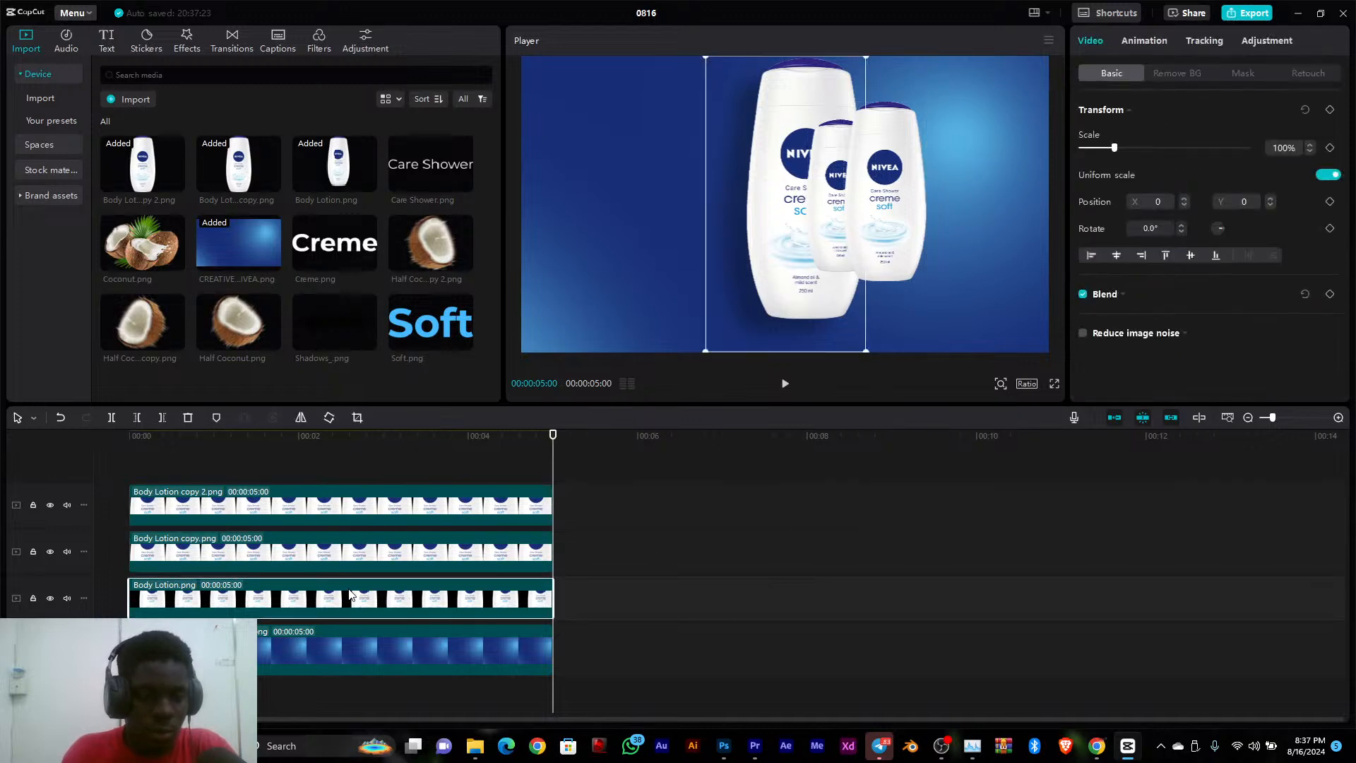
{"action": "left_click_drag", "start_coordinate": [349, 595], "coordinate": [328, 504]}
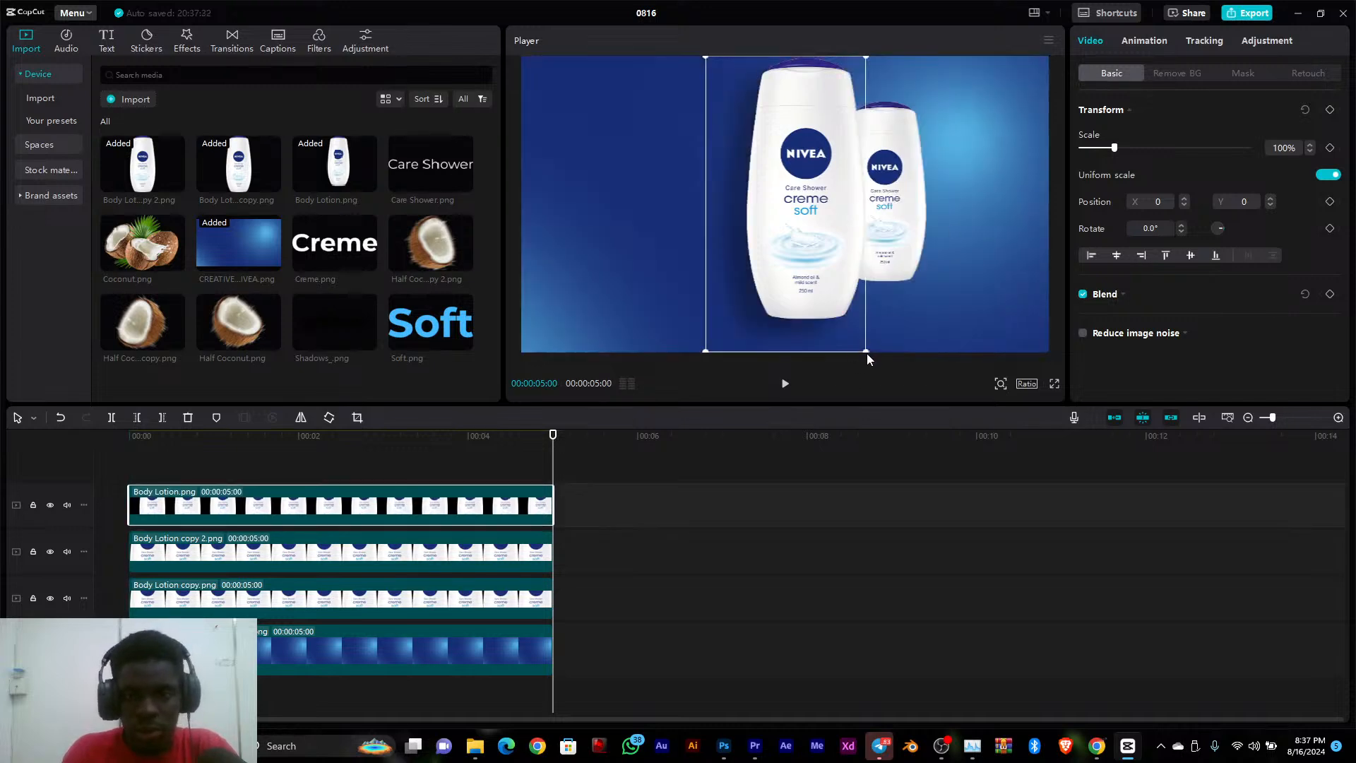
{"action": "left_click_drag", "start_coordinate": [867, 353], "coordinate": [905, 300]}
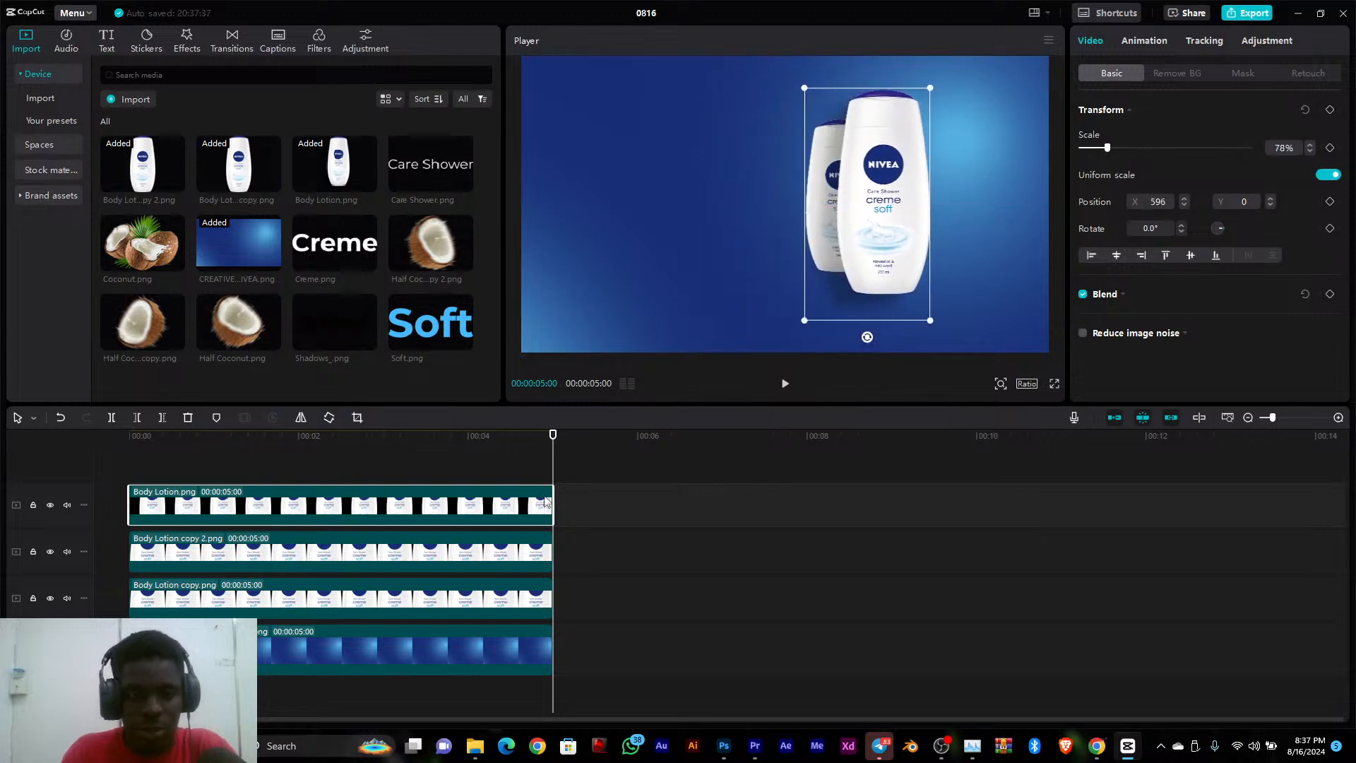
Move the Body Lotion copy 2.png bottle to the right, partly behind the front bottle, and shrink it slightly
{"action": "left_click", "coordinate": [452, 561]}
{"action": "left_click_drag", "start_coordinate": [905, 242], "coordinate": [946, 228]}
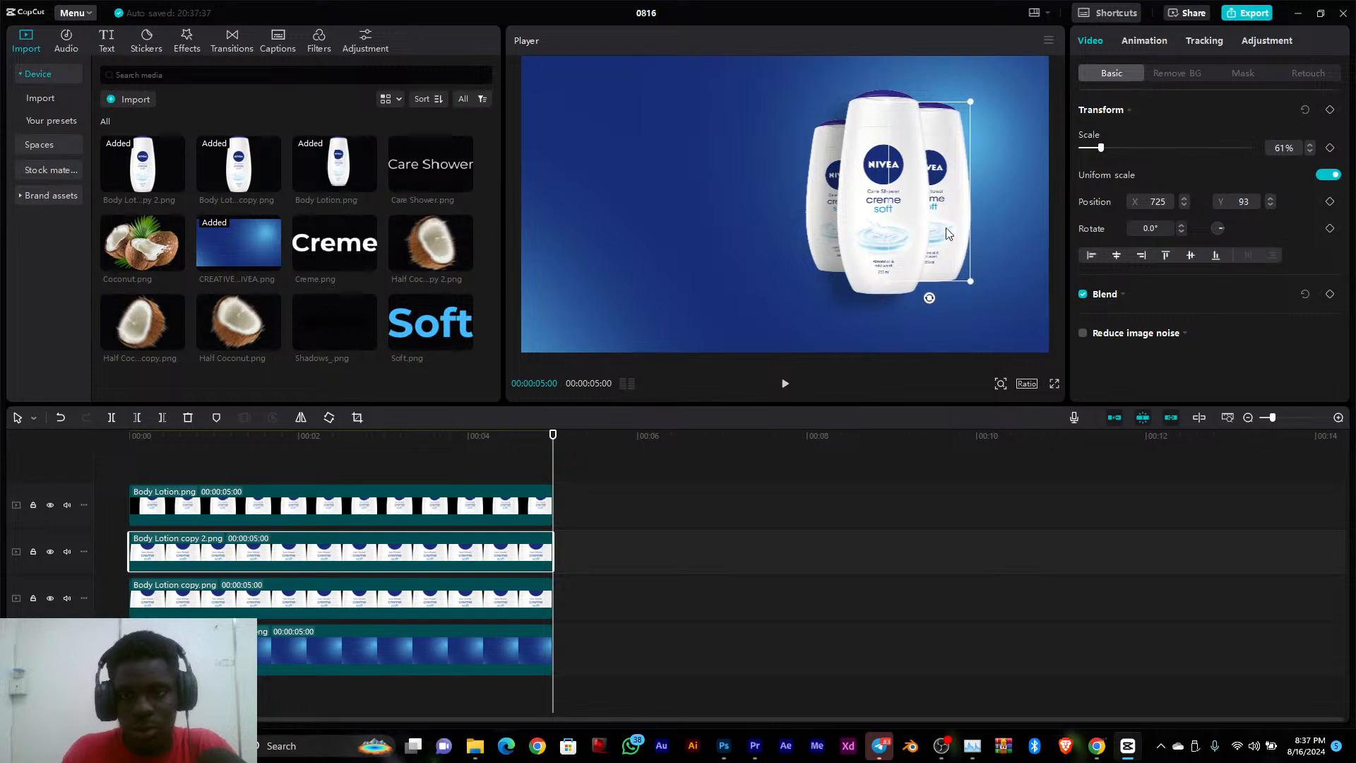
{"action": "left_click_drag", "start_coordinate": [971, 104], "coordinate": [940, 172]}
{"action": "left_click", "coordinate": [863, 231]}
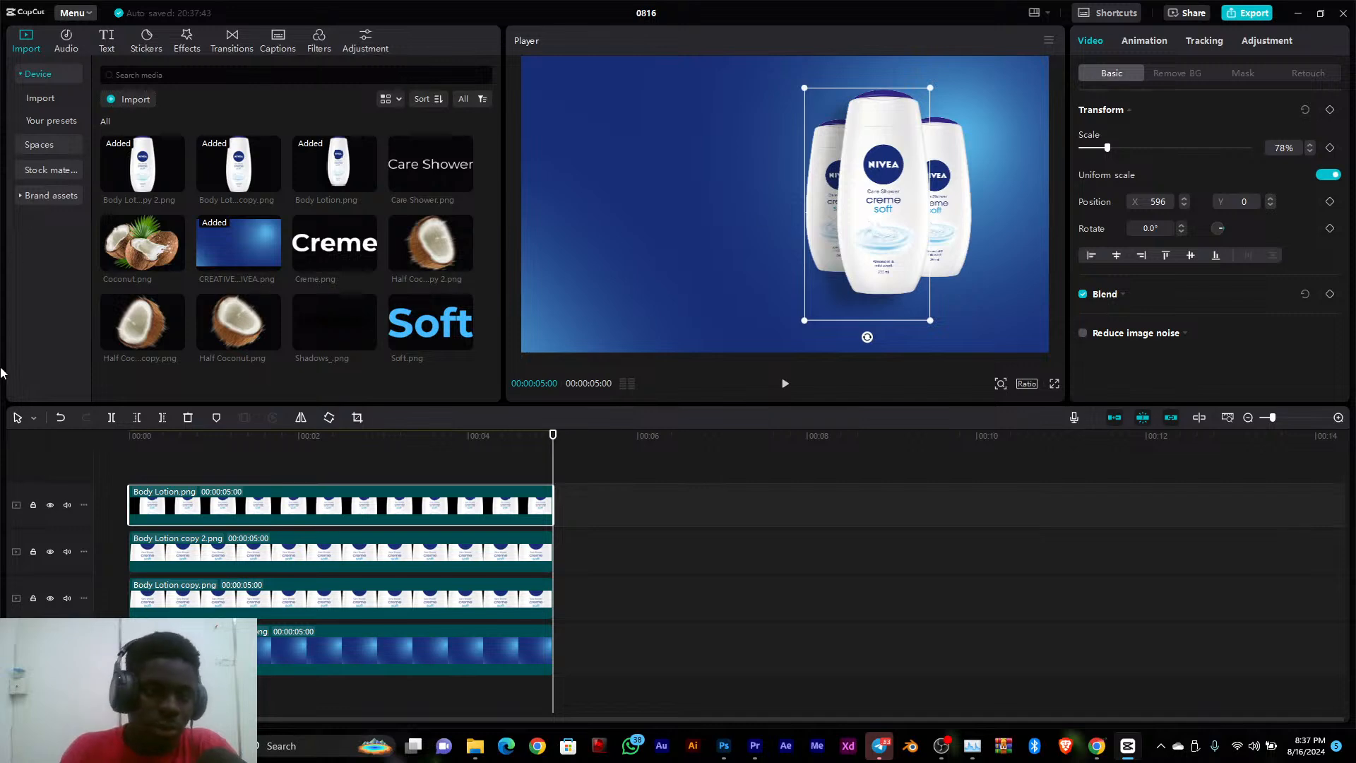
Add Shadows_.png on its own track between the background and the bottle clips, starting at the beginning of the timeline
{"action": "left_click_drag", "start_coordinate": [340, 322], "coordinate": [420, 461]}
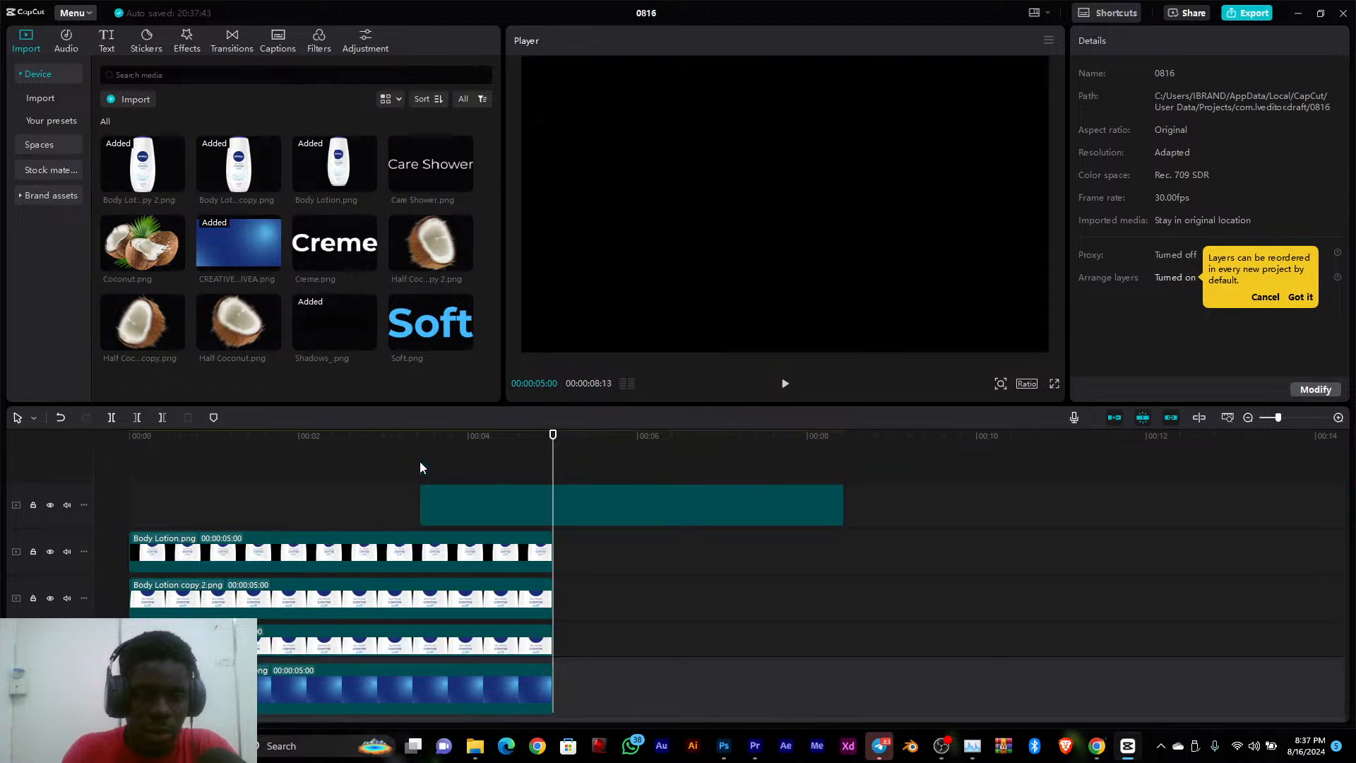
{"action": "left_click_drag", "start_coordinate": [513, 503], "coordinate": [644, 631]}
{"action": "left_click", "coordinate": [303, 506]}
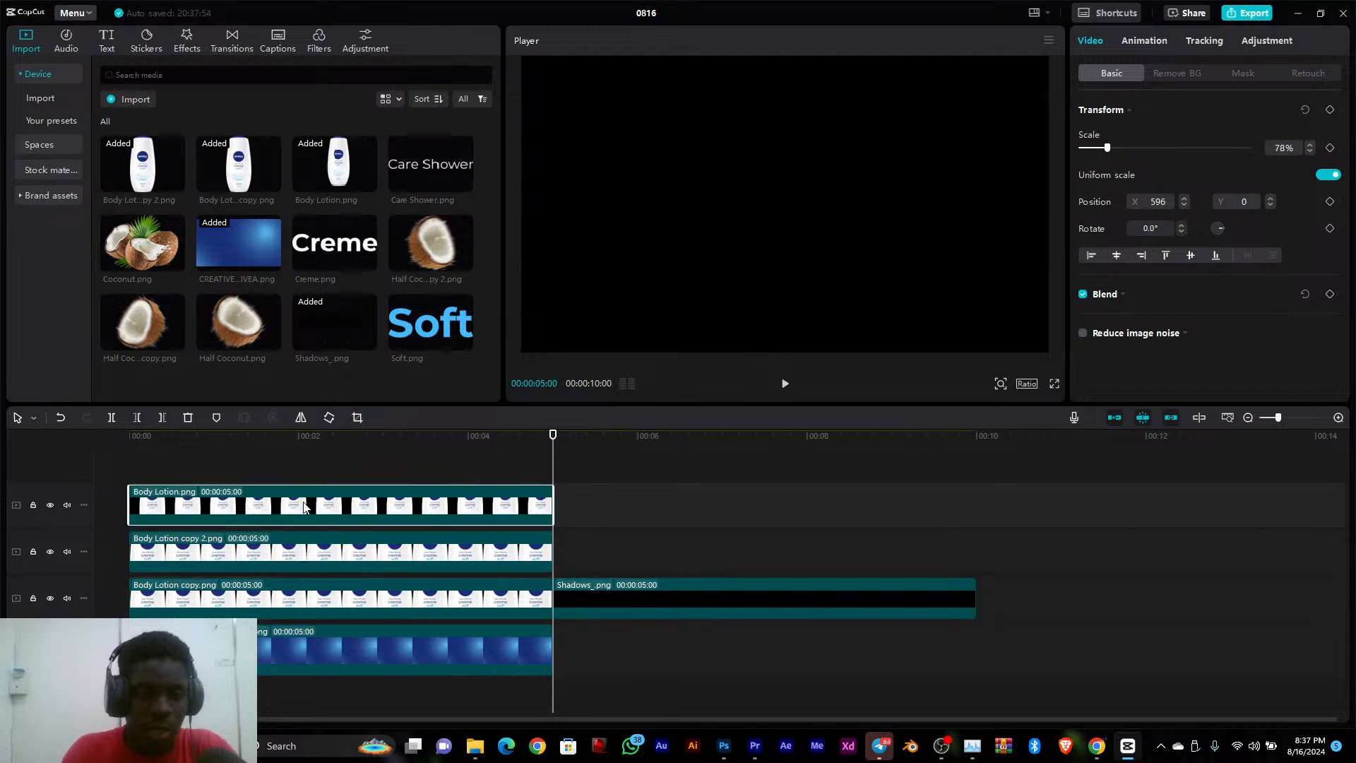
{"action": "left_click", "coordinate": [329, 596]}
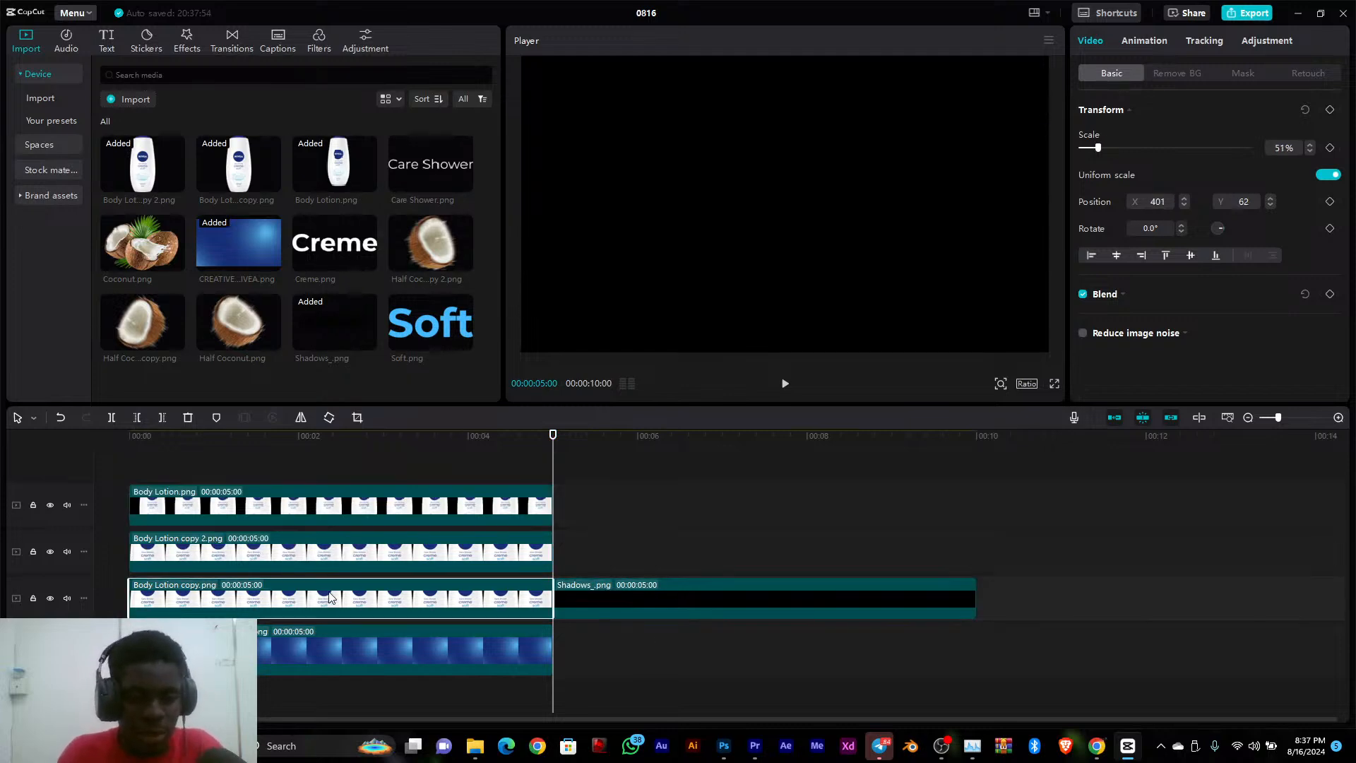
{"action": "left_click", "coordinate": [377, 494], "text": "ctrl"}
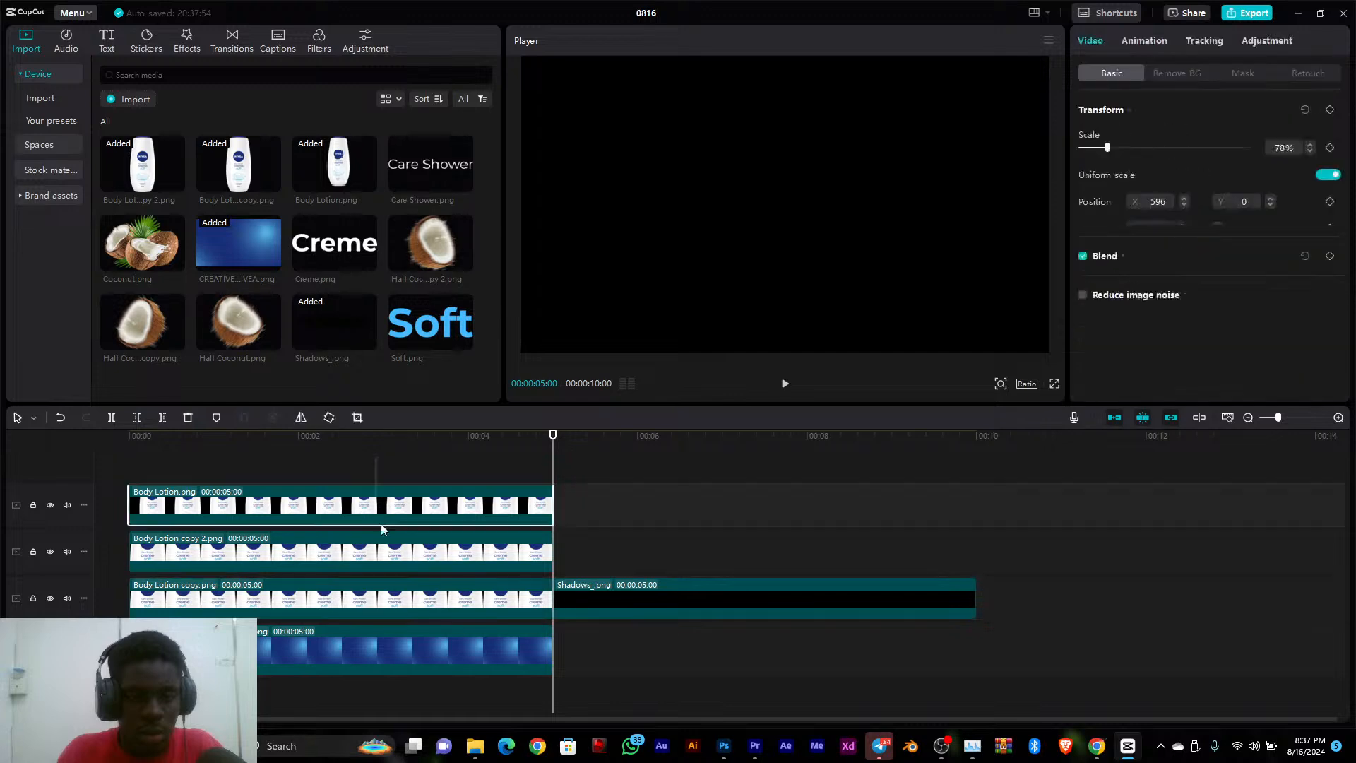
{"action": "left_click", "coordinate": [424, 562], "text": "ctrl"}
{"action": "left_click_drag", "start_coordinate": [429, 573], "coordinate": [518, 573]}
{"action": "left_click_drag", "start_coordinate": [587, 637], "coordinate": [163, 632]}
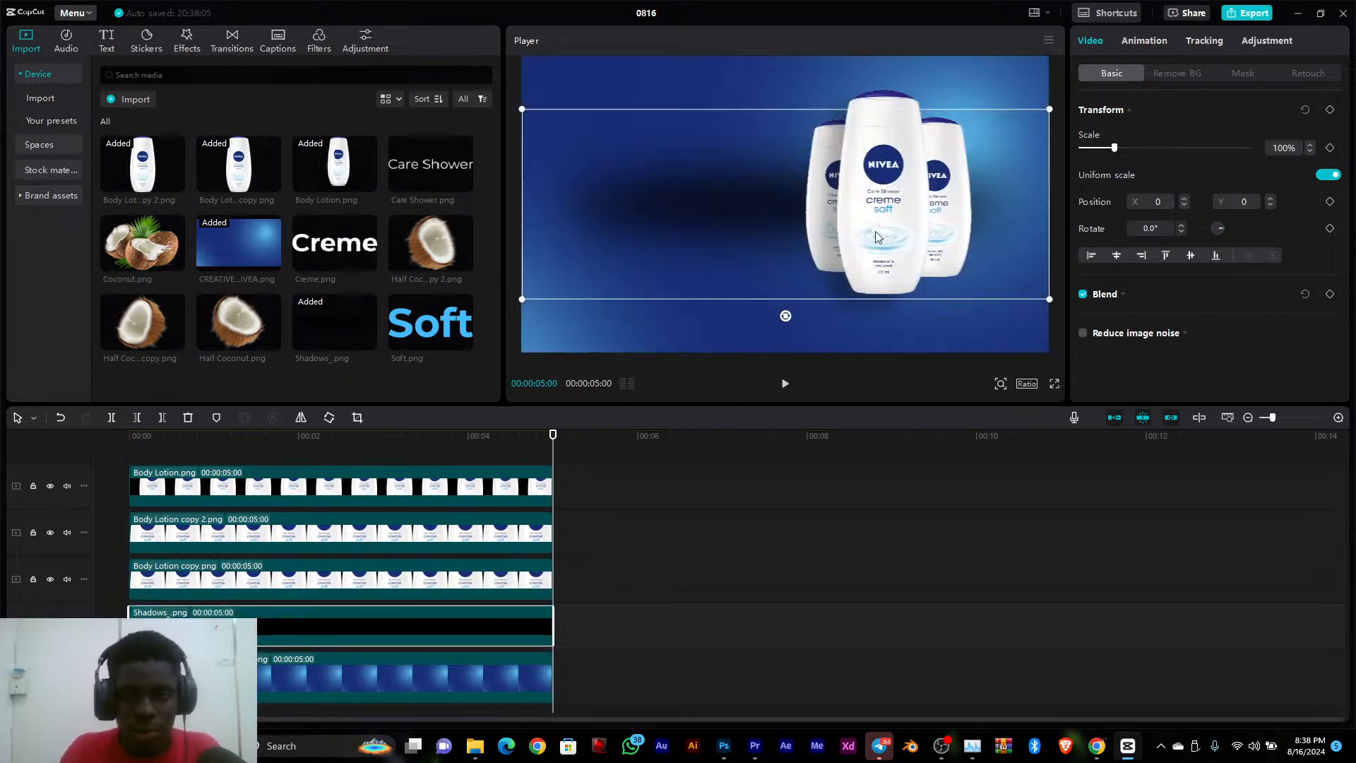
Scale the shadow to about 38% and place it under the three bottles at about X 779, Y -674
{"action": "left_click_drag", "start_coordinate": [1049, 110], "coordinate": [899, 147]}
{"action": "left_click_drag", "start_coordinate": [769, 193], "coordinate": [861, 300]}
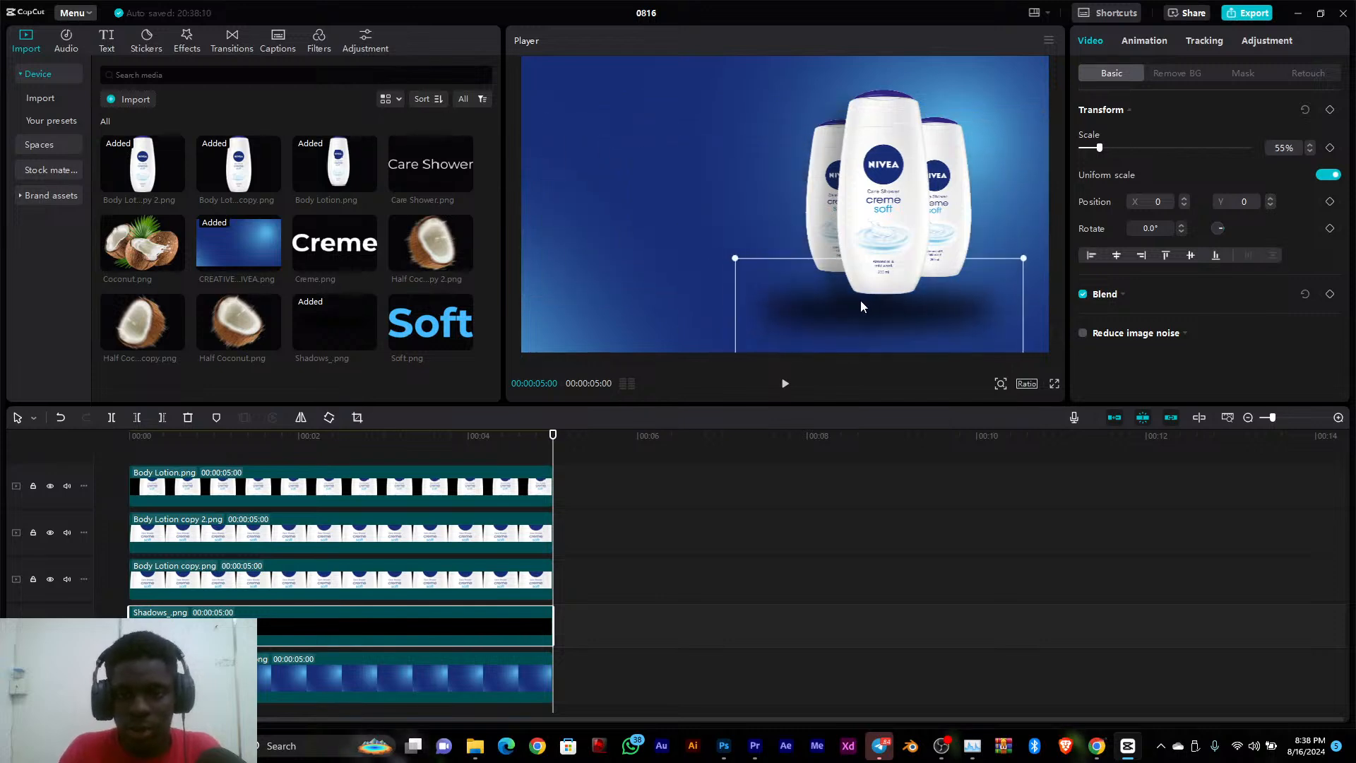
{"action": "left_click_drag", "start_coordinate": [746, 260], "coordinate": [793, 261]}
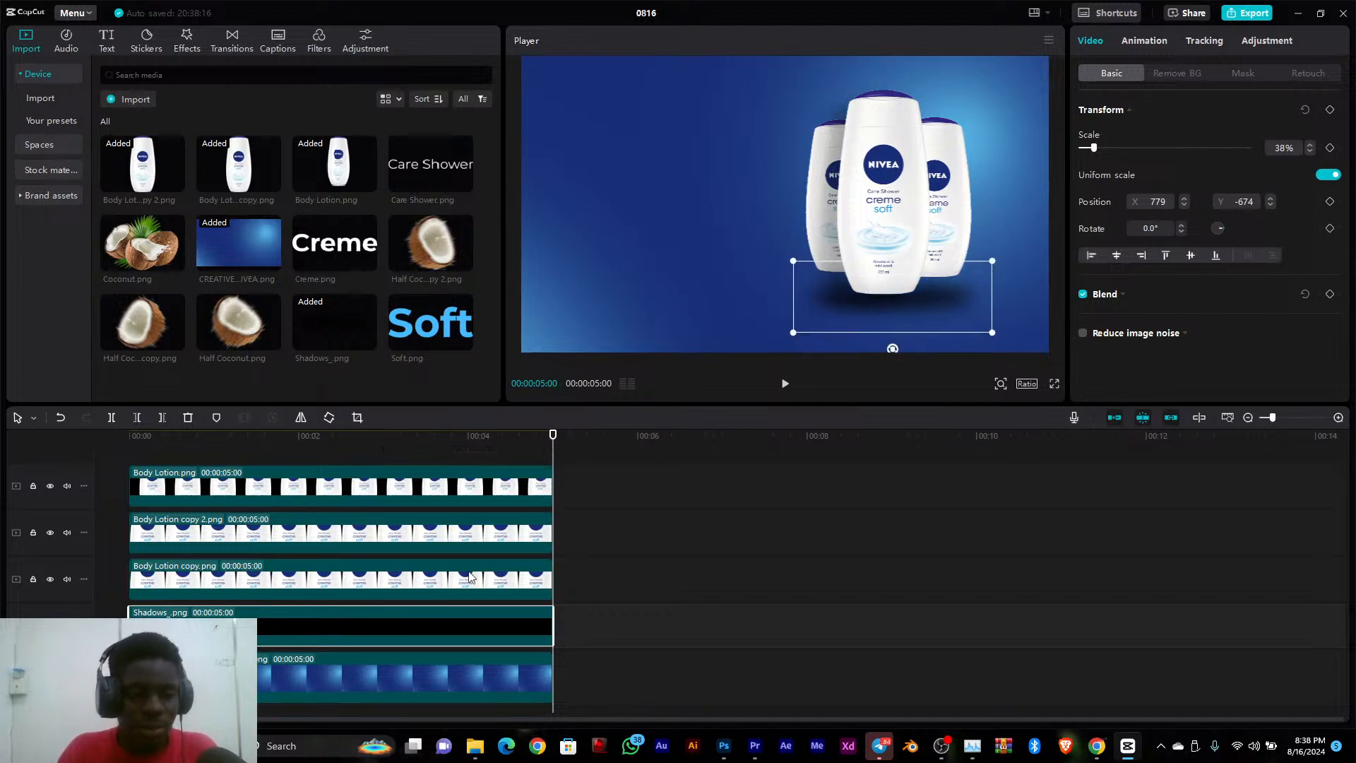
Add Coconut.png on a new top track and align its clip with the start of the timeline
{"action": "left_click", "coordinate": [146, 242]}
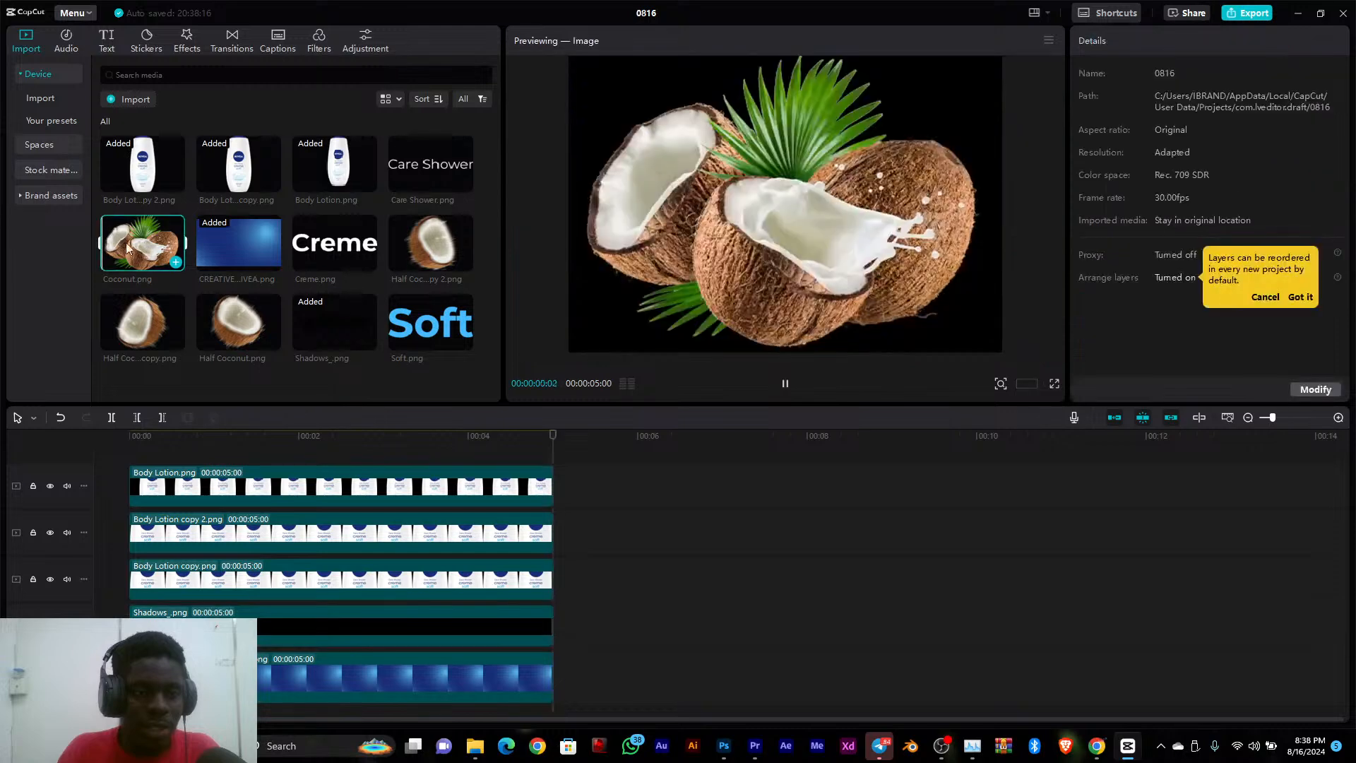
{"action": "left_click_drag", "start_coordinate": [147, 239], "coordinate": [274, 464]}
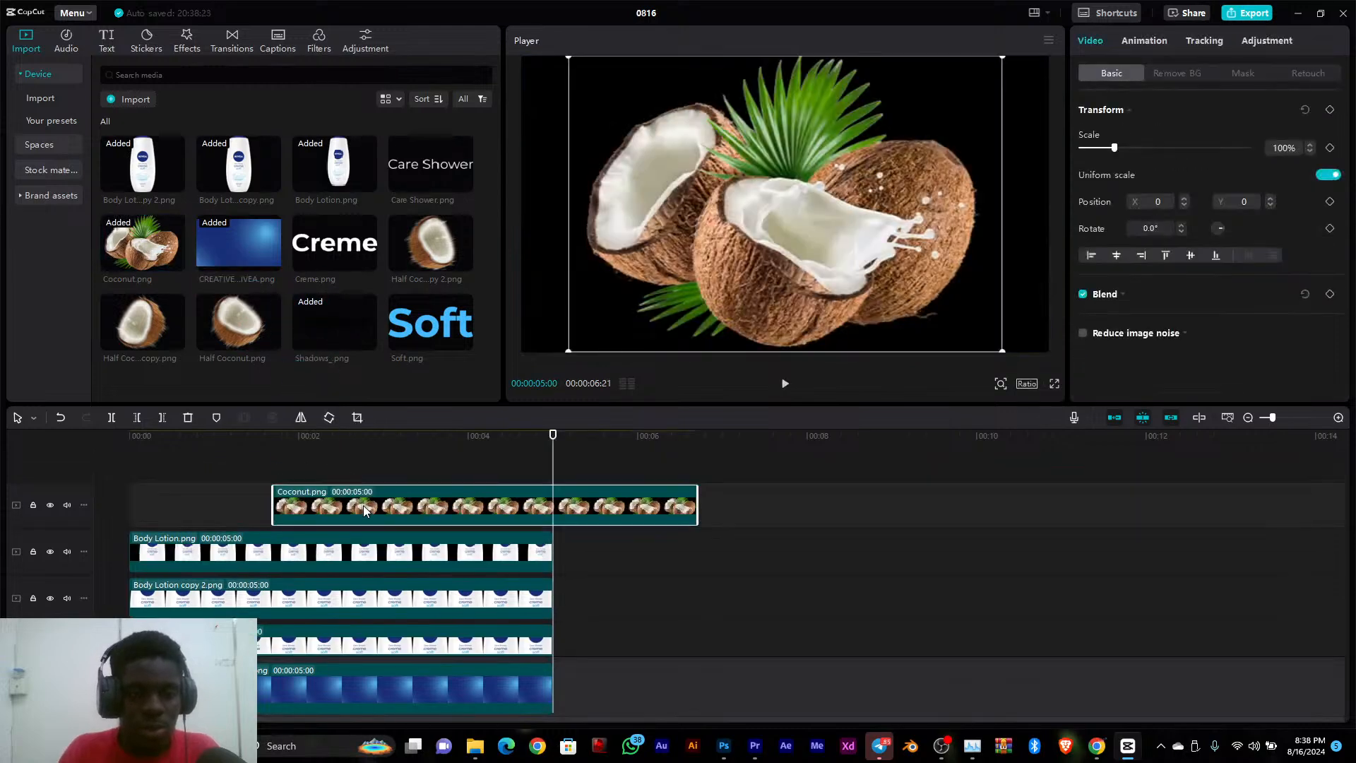
{"action": "left_click_drag", "start_coordinate": [382, 510], "coordinate": [251, 512]}
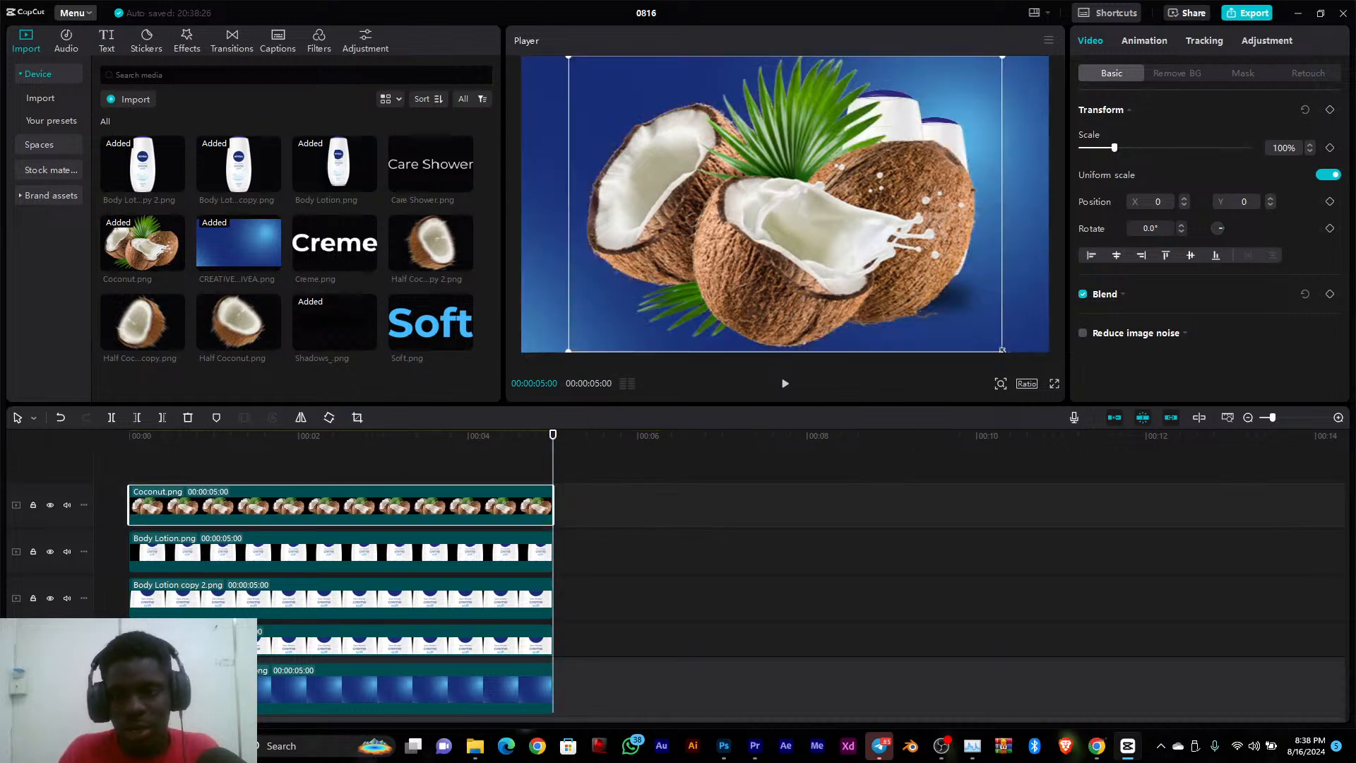
Scale the coconut image to about 29% and place it in front of the bottles' lower left at about X 293, Y -486
{"action": "left_click_drag", "start_coordinate": [1002, 349], "coordinate": [817, 278]}
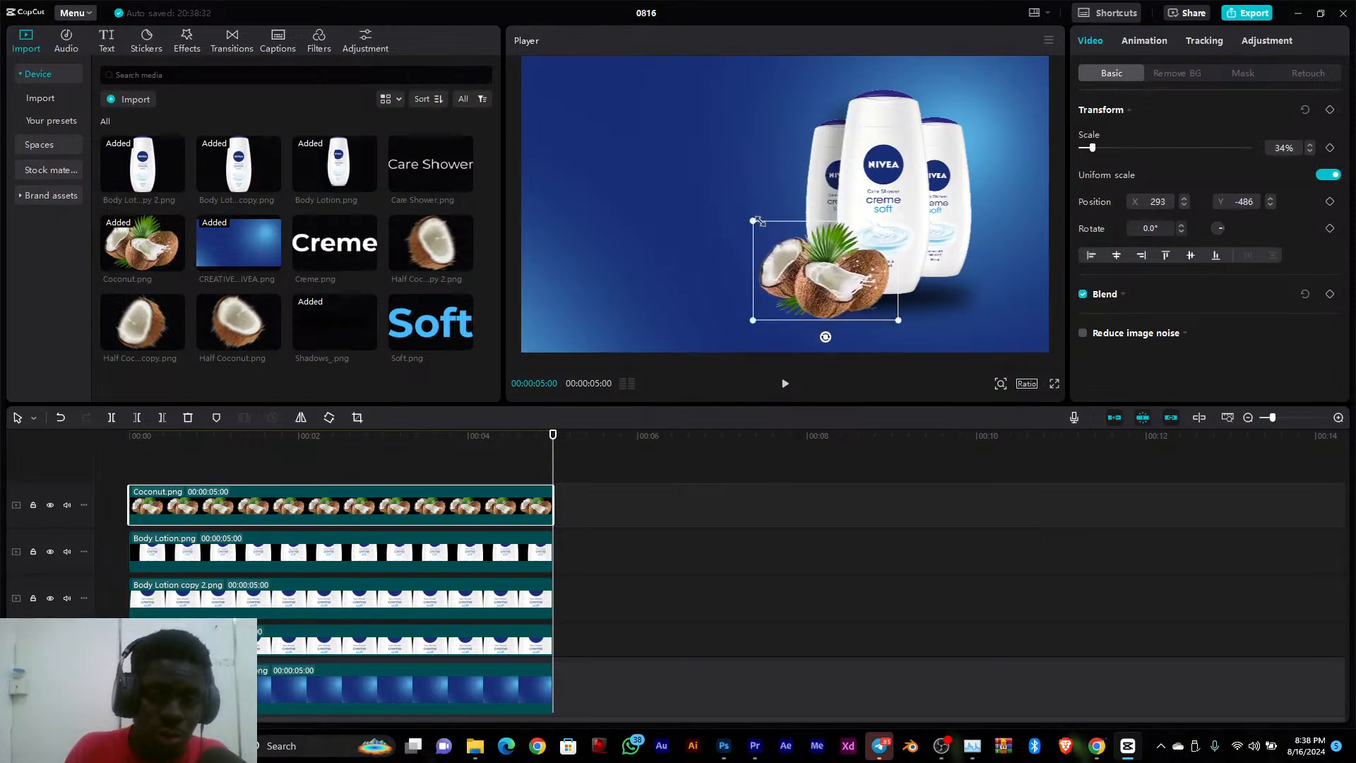
{"action": "left_click_drag", "start_coordinate": [757, 221], "coordinate": [772, 226]}
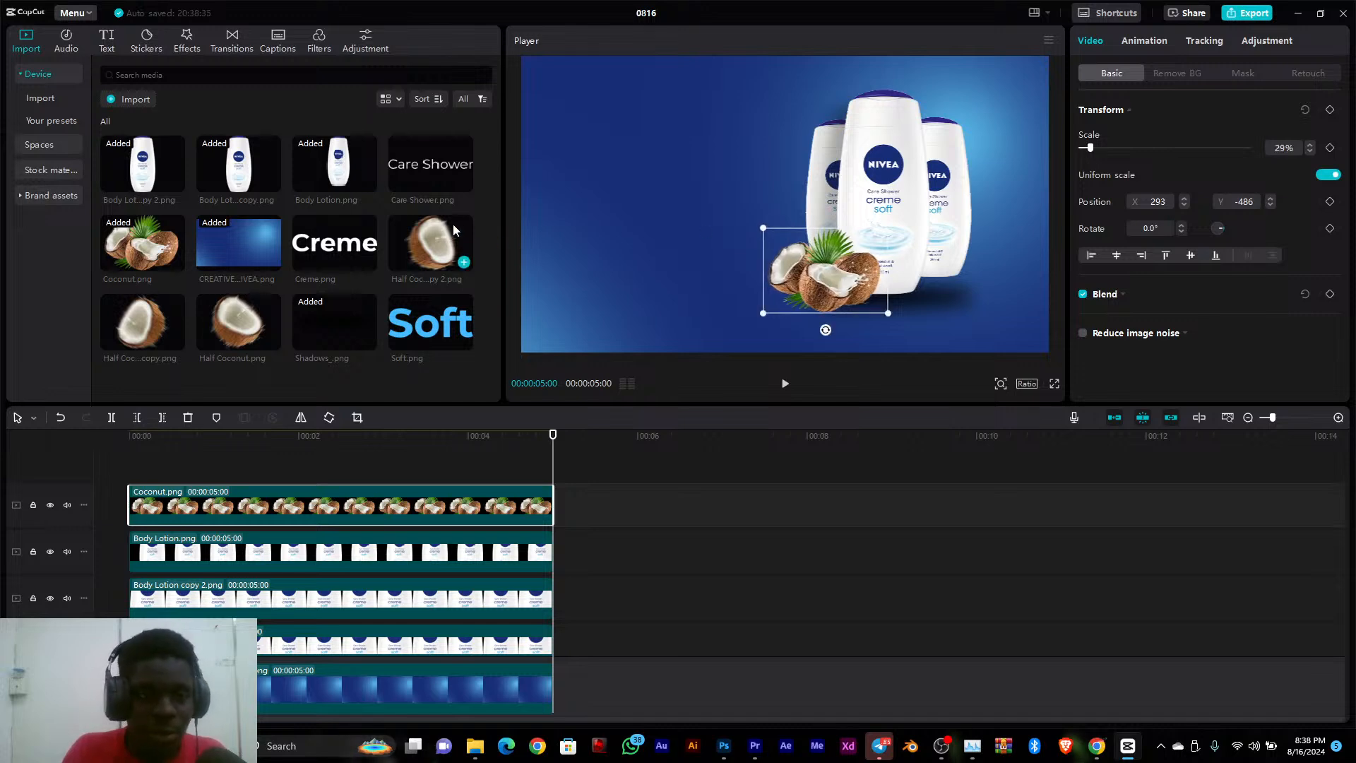
{"action": "left_click", "coordinate": [331, 243]}
{"action": "left_click", "coordinate": [670, 535]}
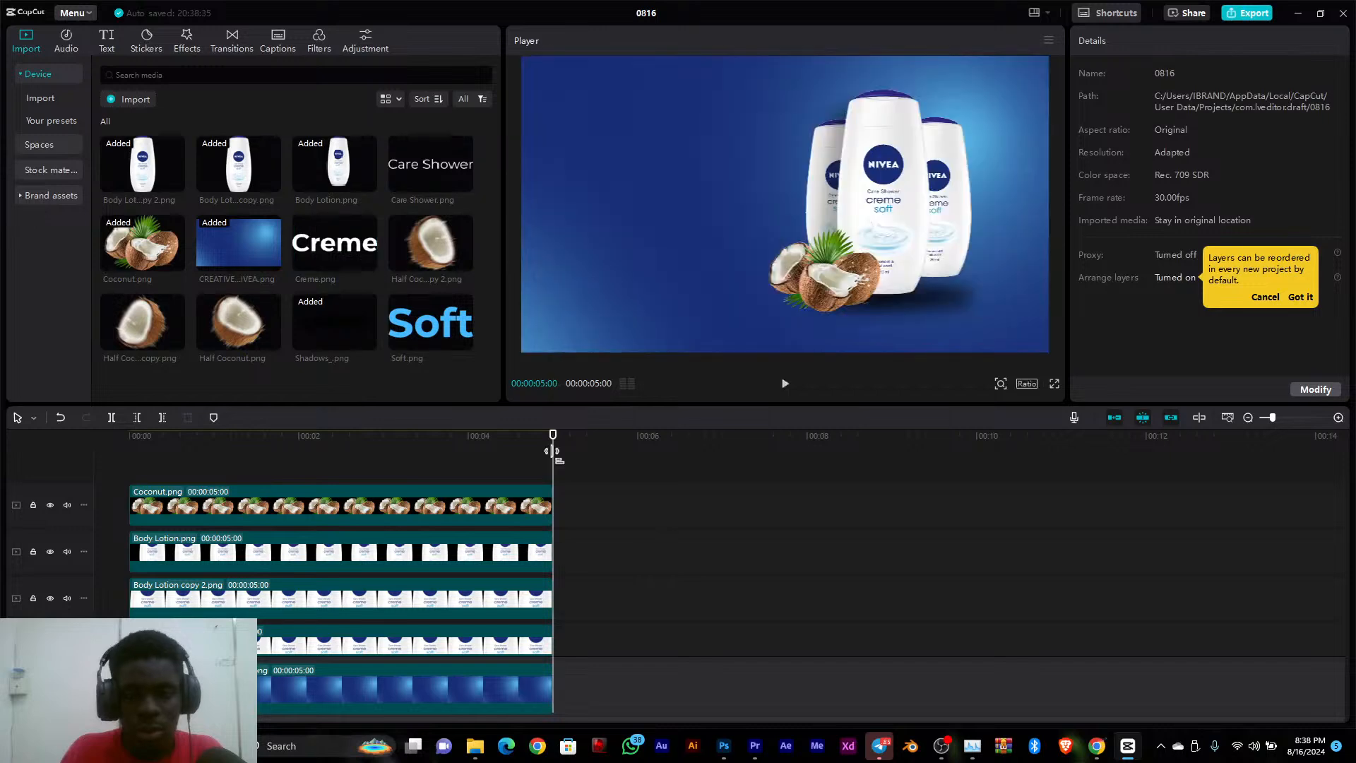
Add Creme.png on a new top track from the timeline start, scale it to about 40% and place it at about X -802, Y 180
{"action": "left_click_drag", "start_coordinate": [340, 248], "coordinate": [429, 456]}
{"action": "left_click_drag", "start_coordinate": [495, 508], "coordinate": [196, 510]}
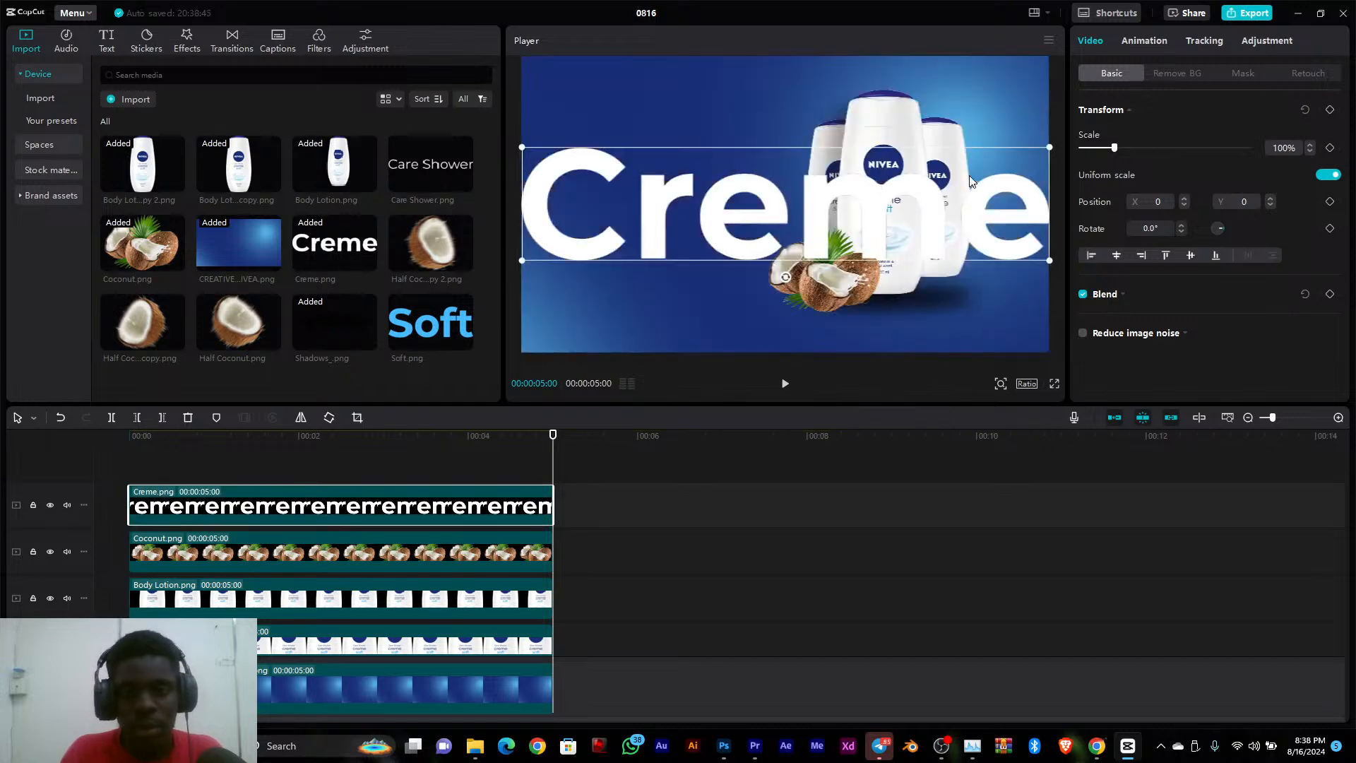
{"action": "left_click_drag", "start_coordinate": [1050, 145], "coordinate": [700, 170]}
{"action": "left_click_drag", "start_coordinate": [799, 149], "coordinate": [715, 174]}
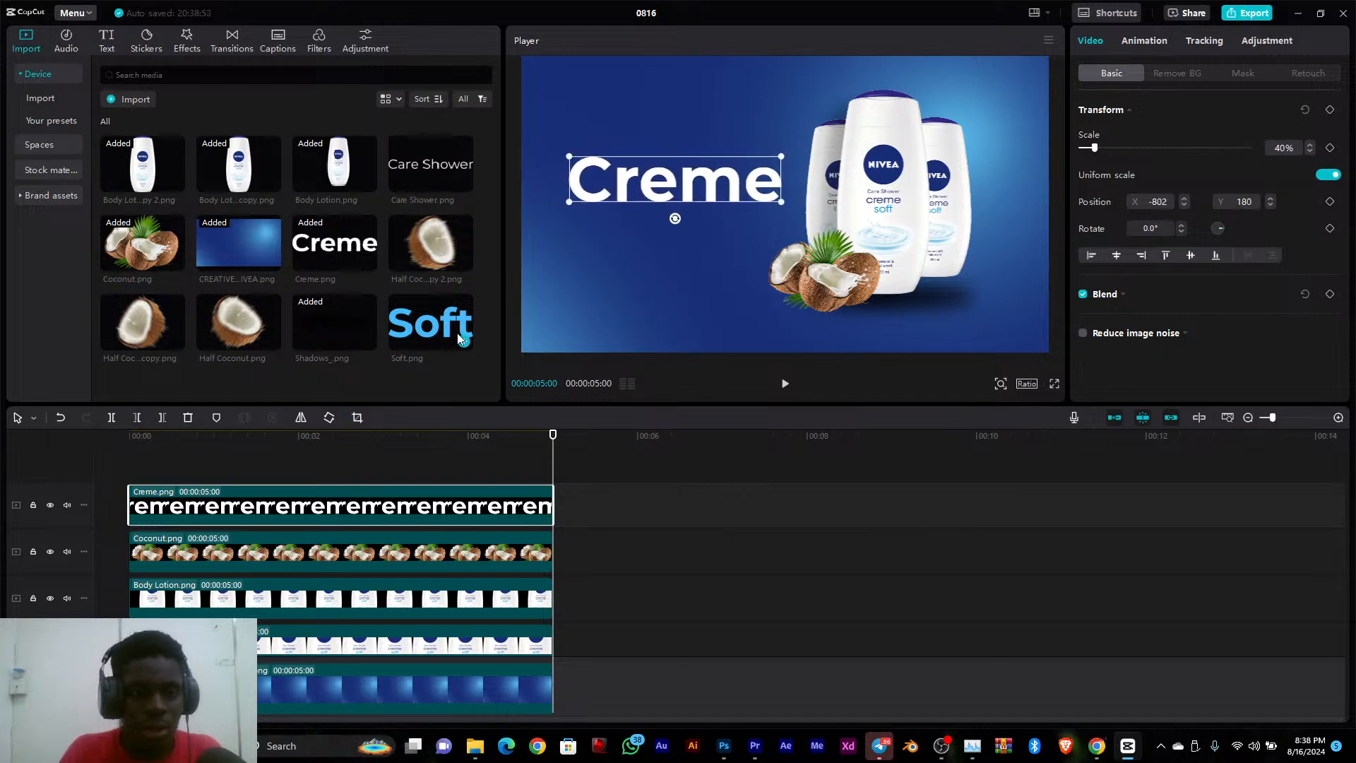
Add Soft.png on a new top track from the timeline start, scaled to about 31% and placed under Creme at about X -936, Y -231
{"action": "left_click_drag", "start_coordinate": [429, 322], "coordinate": [353, 465]}
{"action": "left_click_drag", "start_coordinate": [438, 501], "coordinate": [245, 510]}
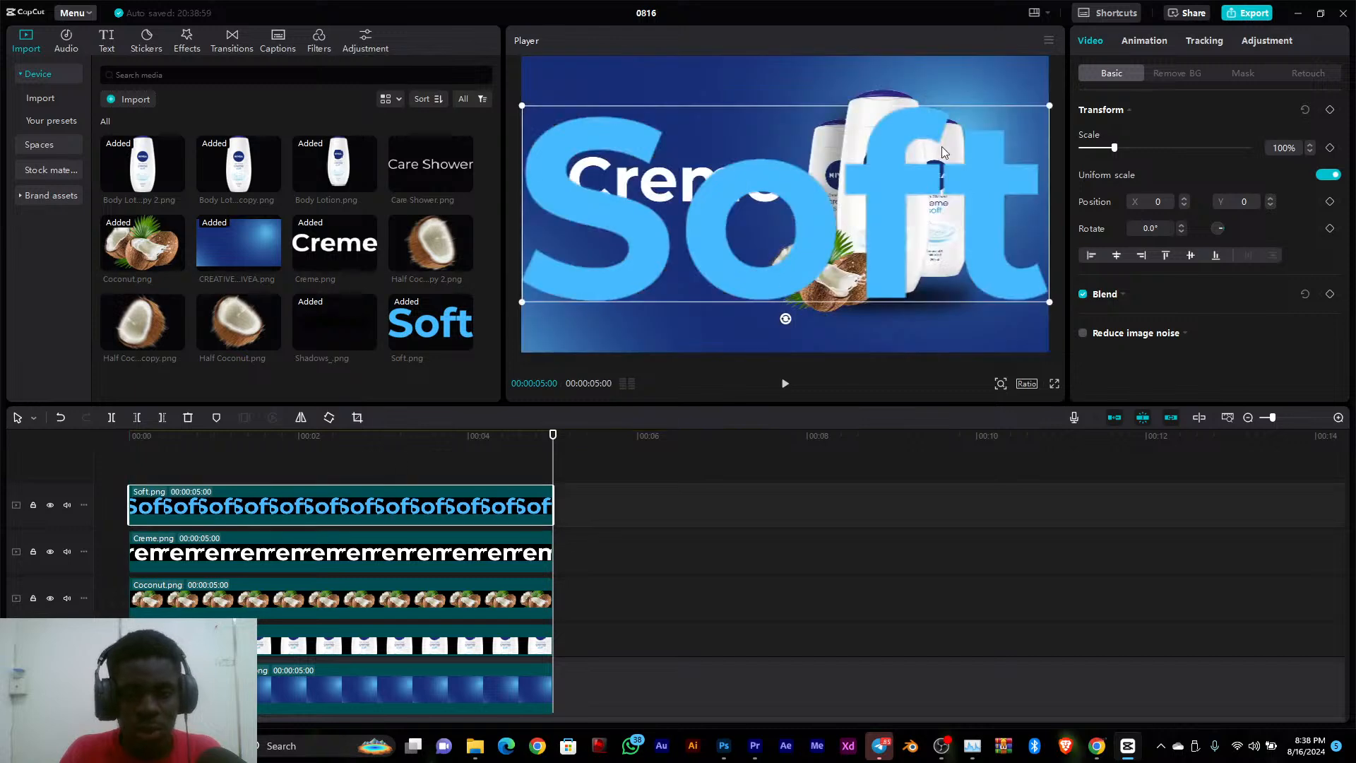
{"action": "left_click_drag", "start_coordinate": [1053, 106], "coordinate": [667, 229]}
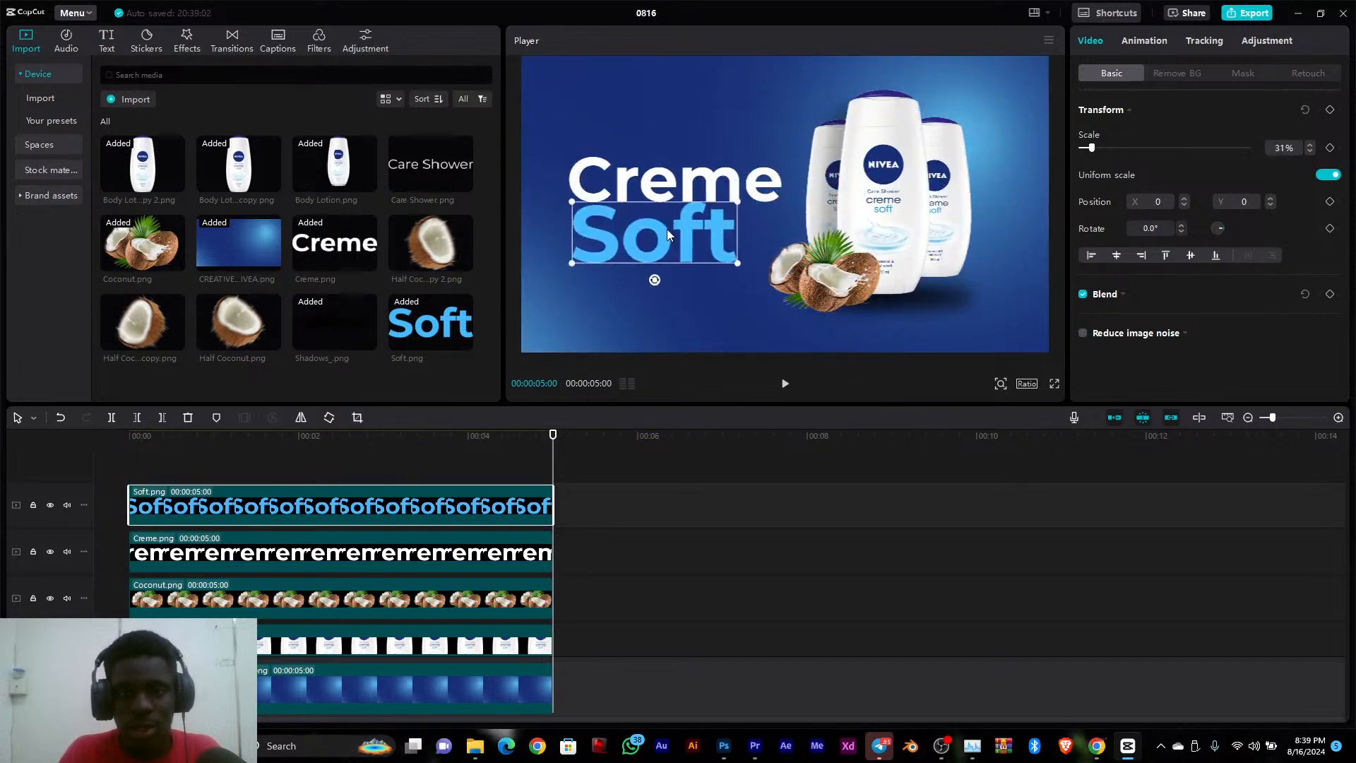
{"action": "left_click", "coordinate": [790, 65]}
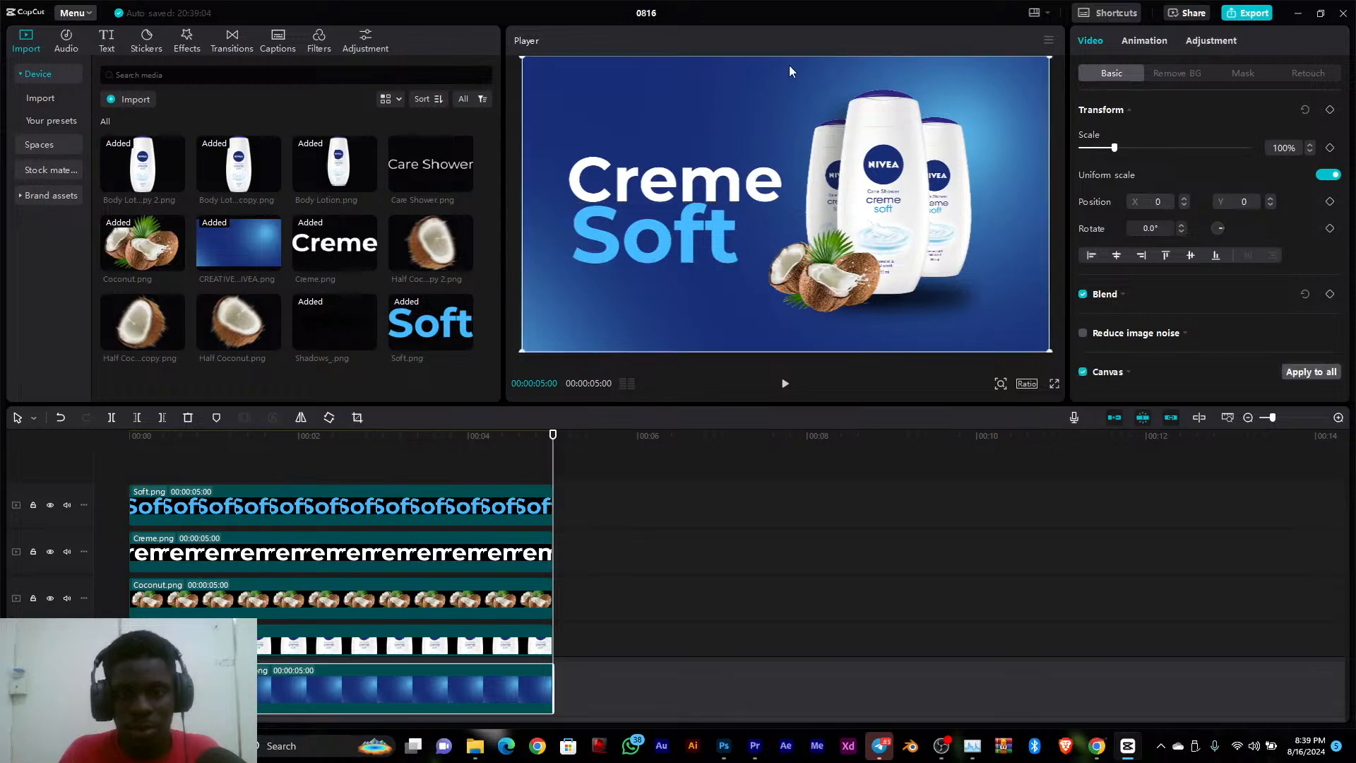
{"action": "left_click", "coordinate": [682, 234]}
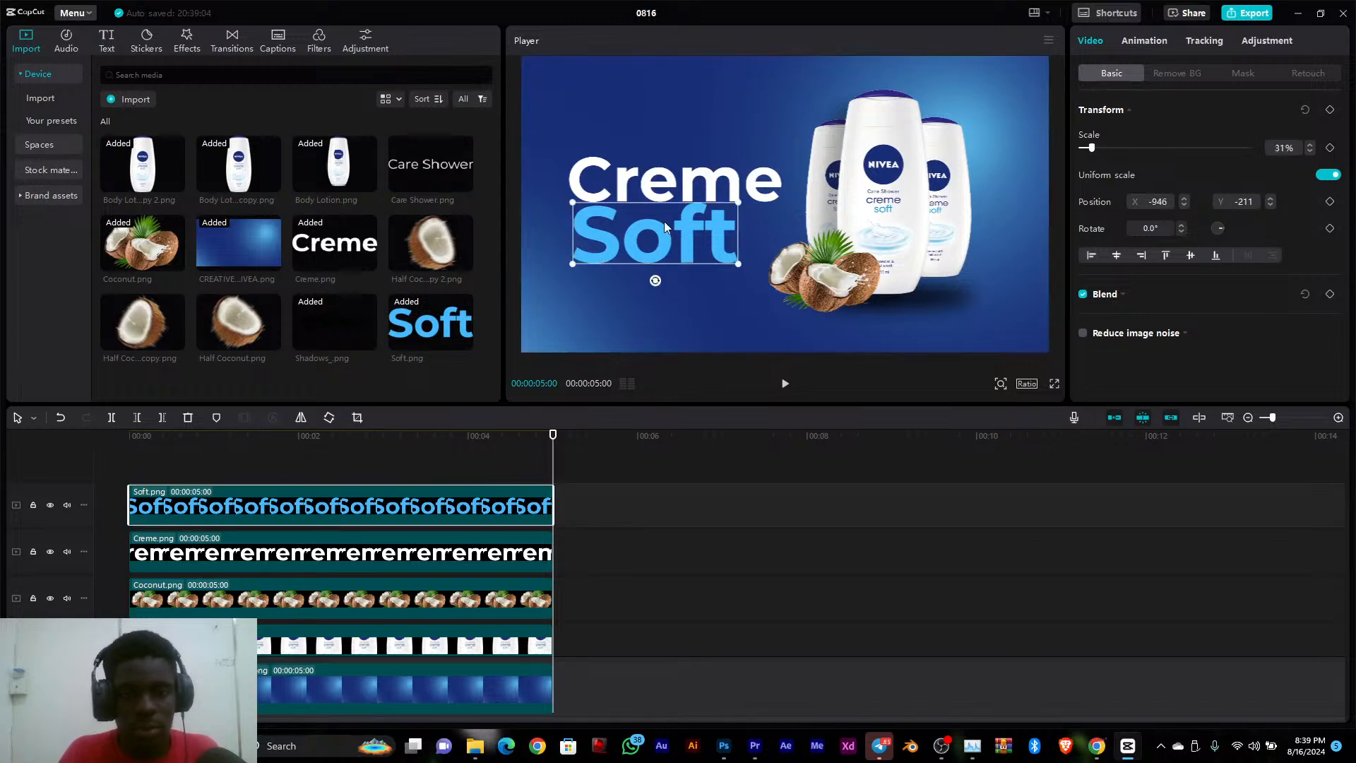
{"action": "left_click_drag", "start_coordinate": [664, 223], "coordinate": [667, 225]}
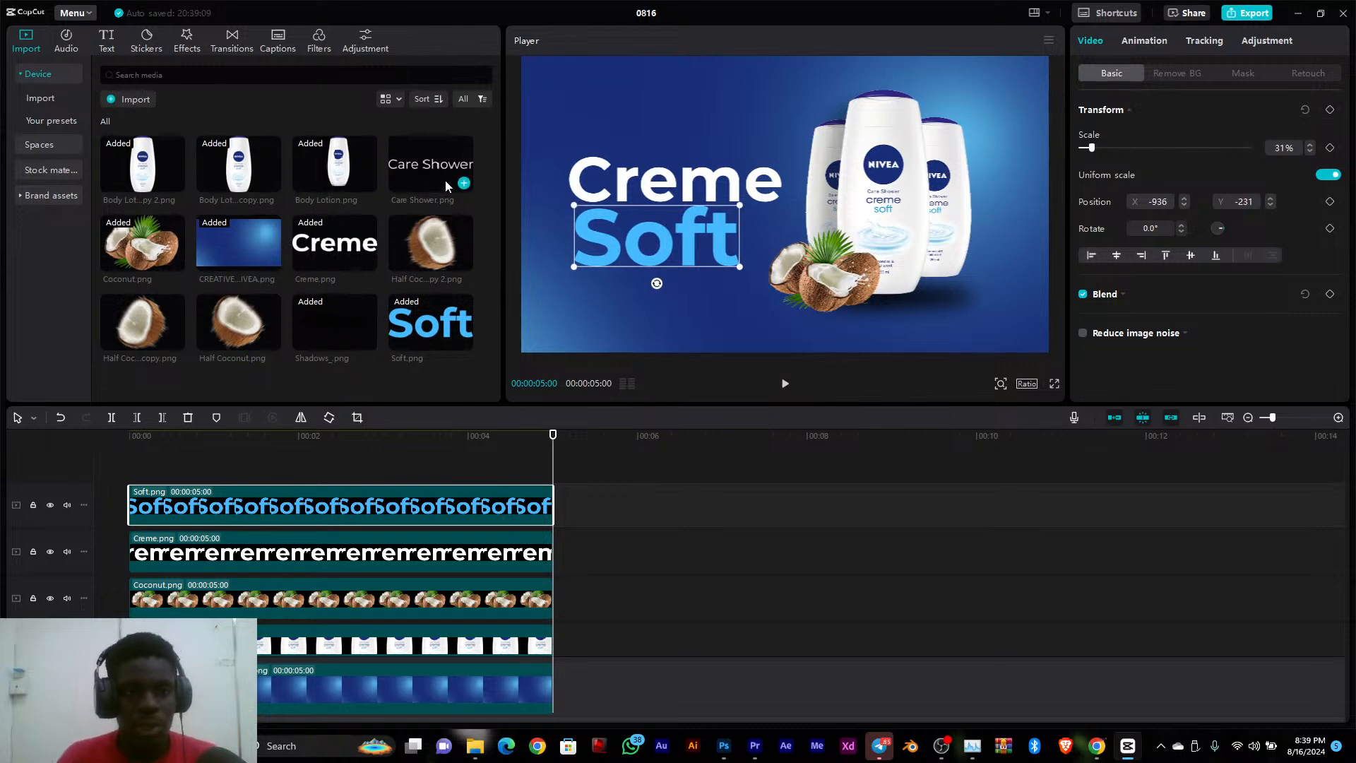
Add Care Shower.png on a new top track from the timeline start, scaled to about 28% and placed above Creme at about X -995, Y 432
{"action": "left_click", "coordinate": [419, 168]}
{"action": "left_click_drag", "start_coordinate": [420, 168], "coordinate": [137, 471]}
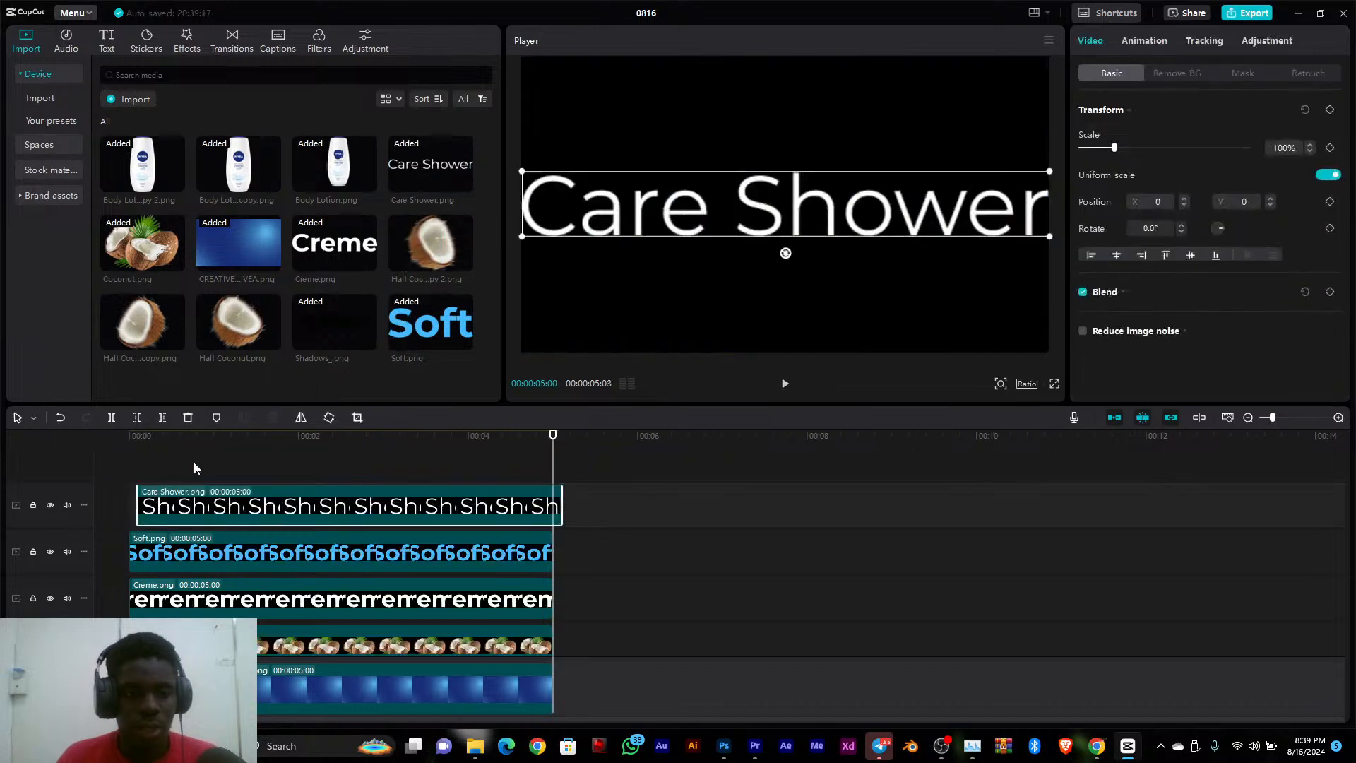
{"action": "left_click_drag", "start_coordinate": [224, 504], "coordinate": [216, 505]}
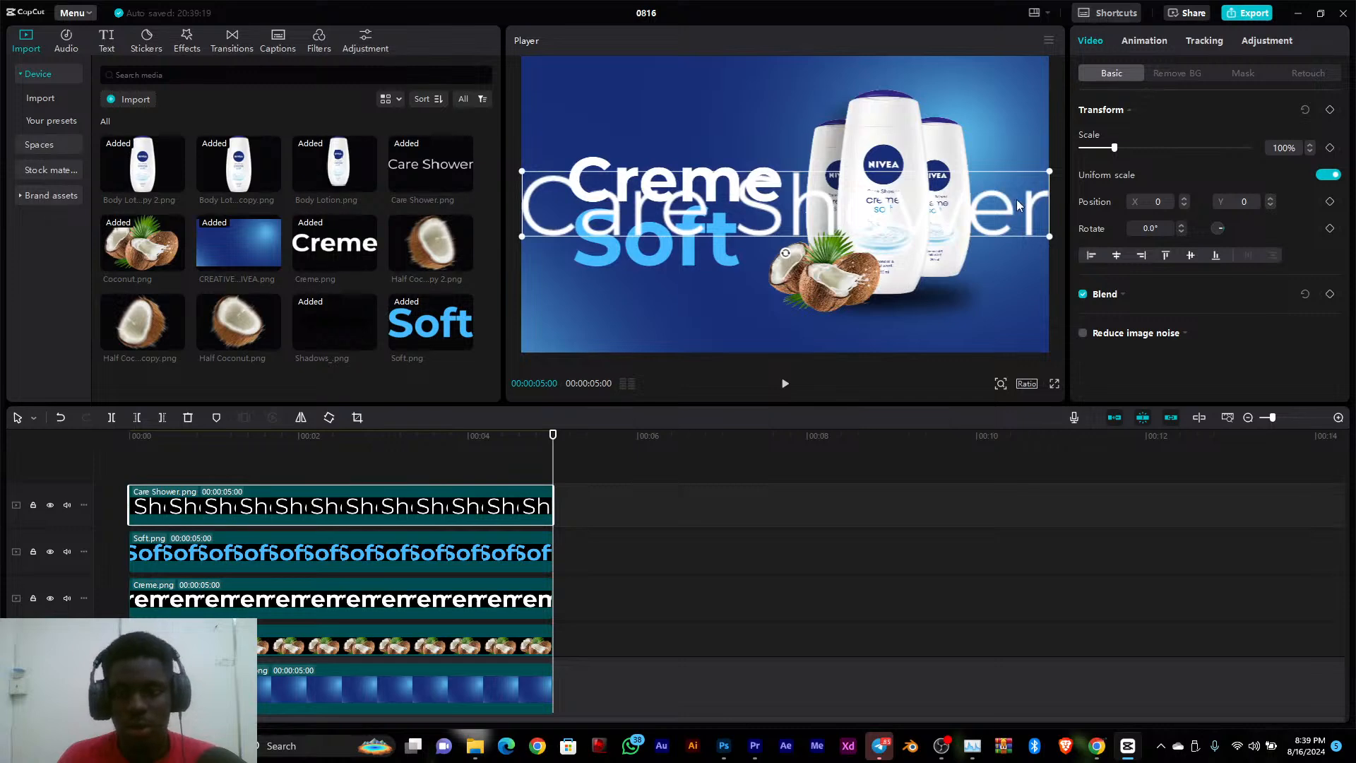
{"action": "left_click_drag", "start_coordinate": [1051, 177], "coordinate": [644, 148]}
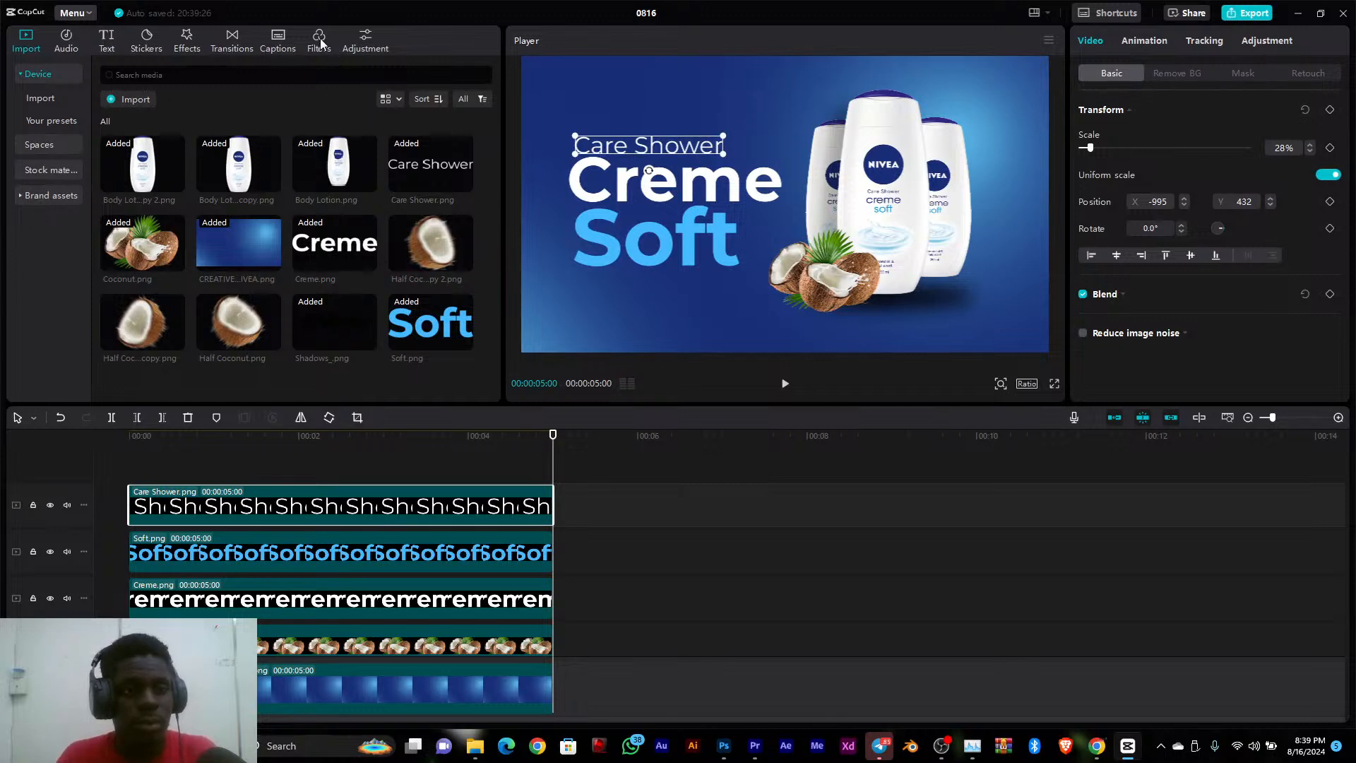
{"action": "scroll", "coordinate": [367, 558], "scroll_direction": "down", "scroll_amount": 5}
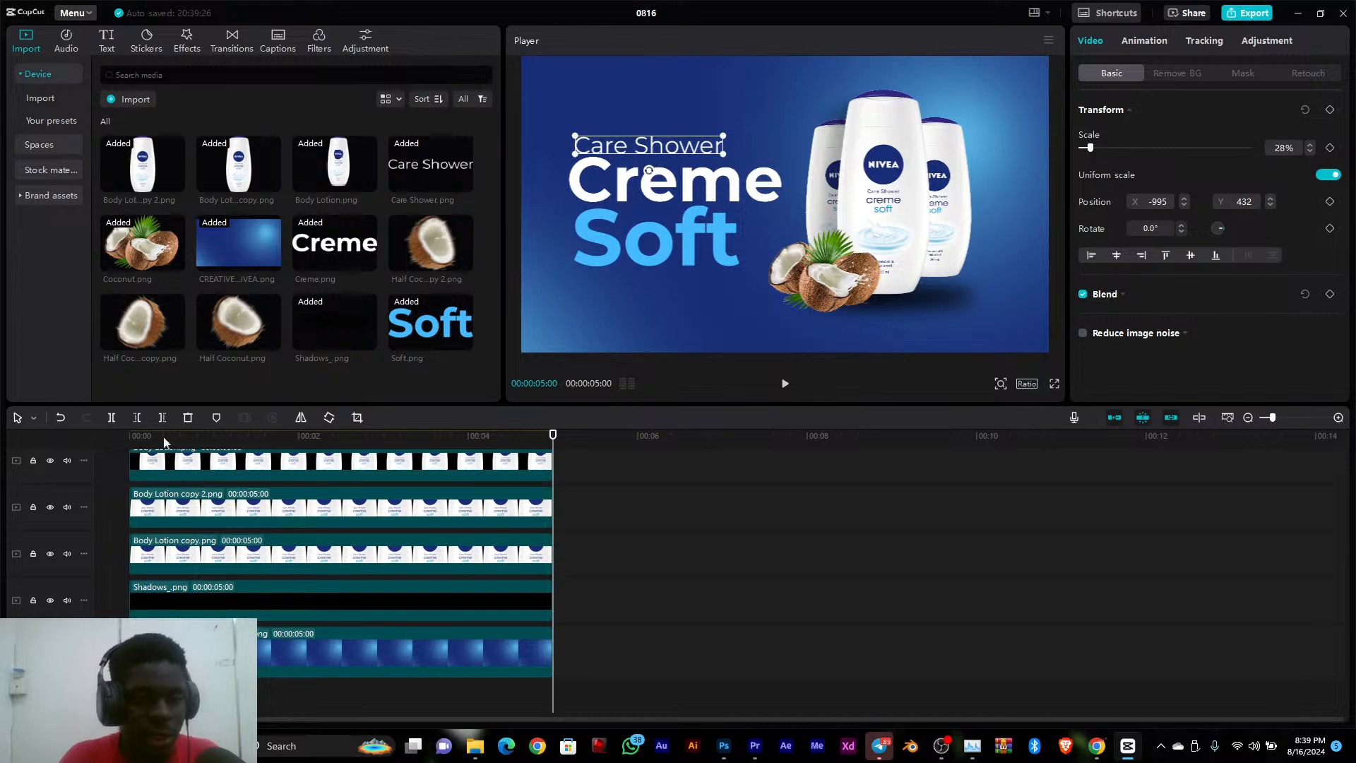
{"action": "left_click", "coordinate": [192, 593]}
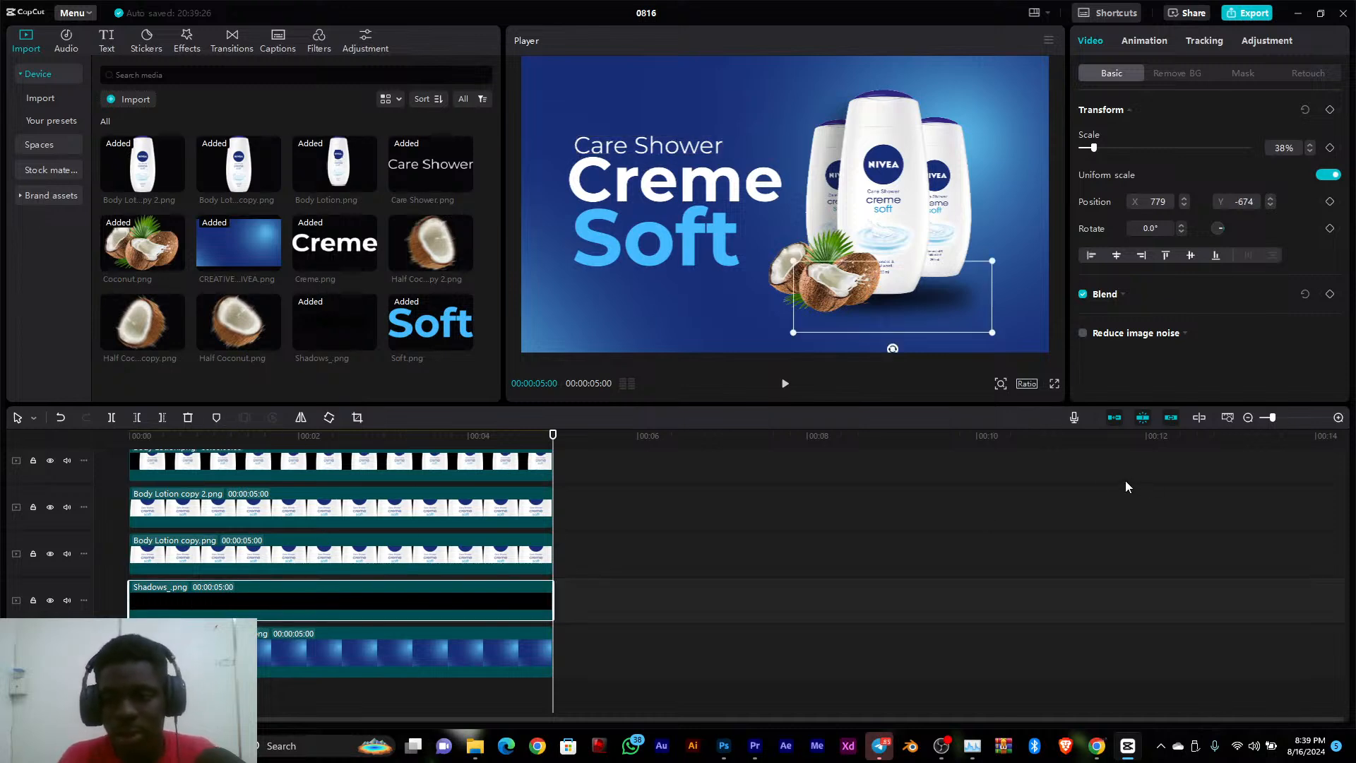
{"action": "left_click_drag", "start_coordinate": [401, 437], "coordinate": [108, 496]}
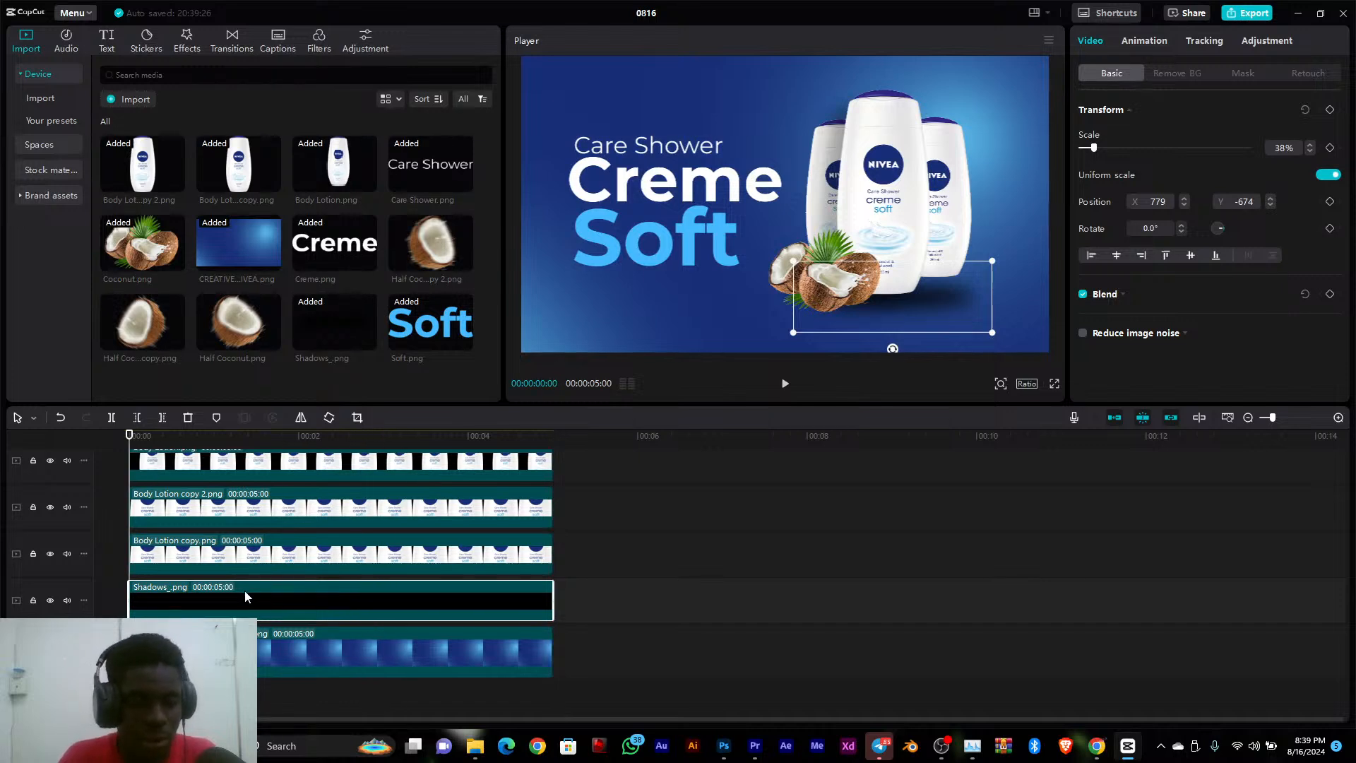
{"action": "scroll", "coordinate": [252, 565], "scroll_direction": "up", "scroll_amount": 5}
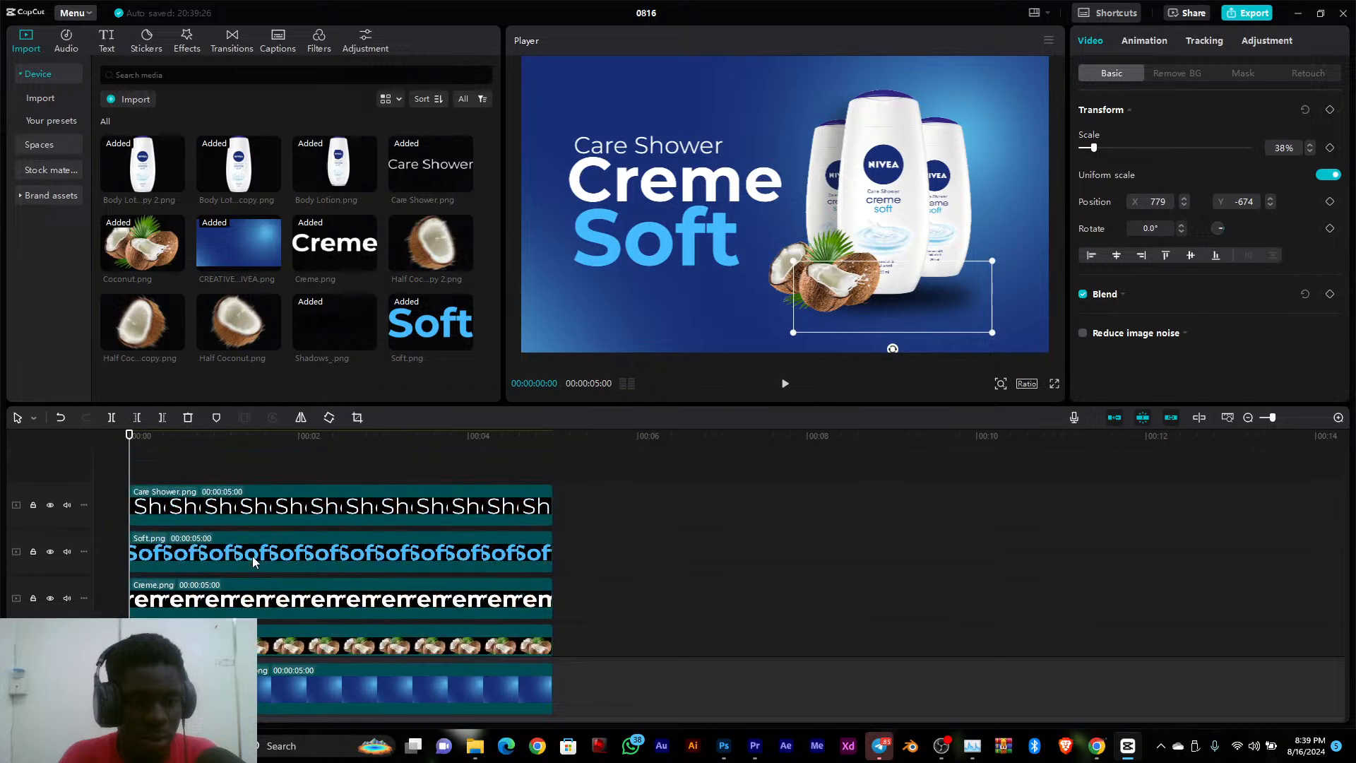
{"action": "left_click", "coordinate": [208, 516]}
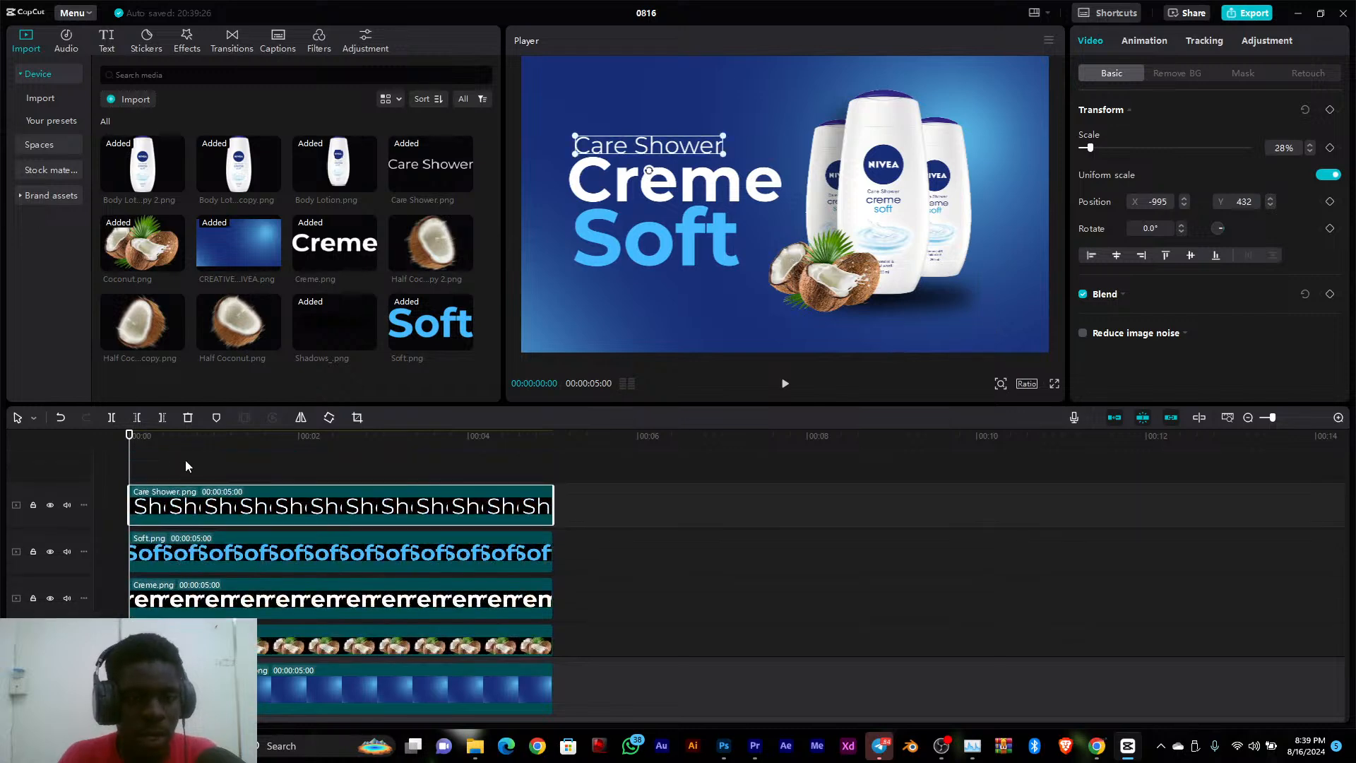
Stagger the starts of the shadow, three bottle, coconut and Creme.png clips within the first second, each higher track starting at the same time or slightly later
{"action": "left_click_drag", "start_coordinate": [139, 436], "coordinate": [218, 443]}
{"action": "scroll", "coordinate": [253, 521], "scroll_direction": "down", "scroll_amount": 5}
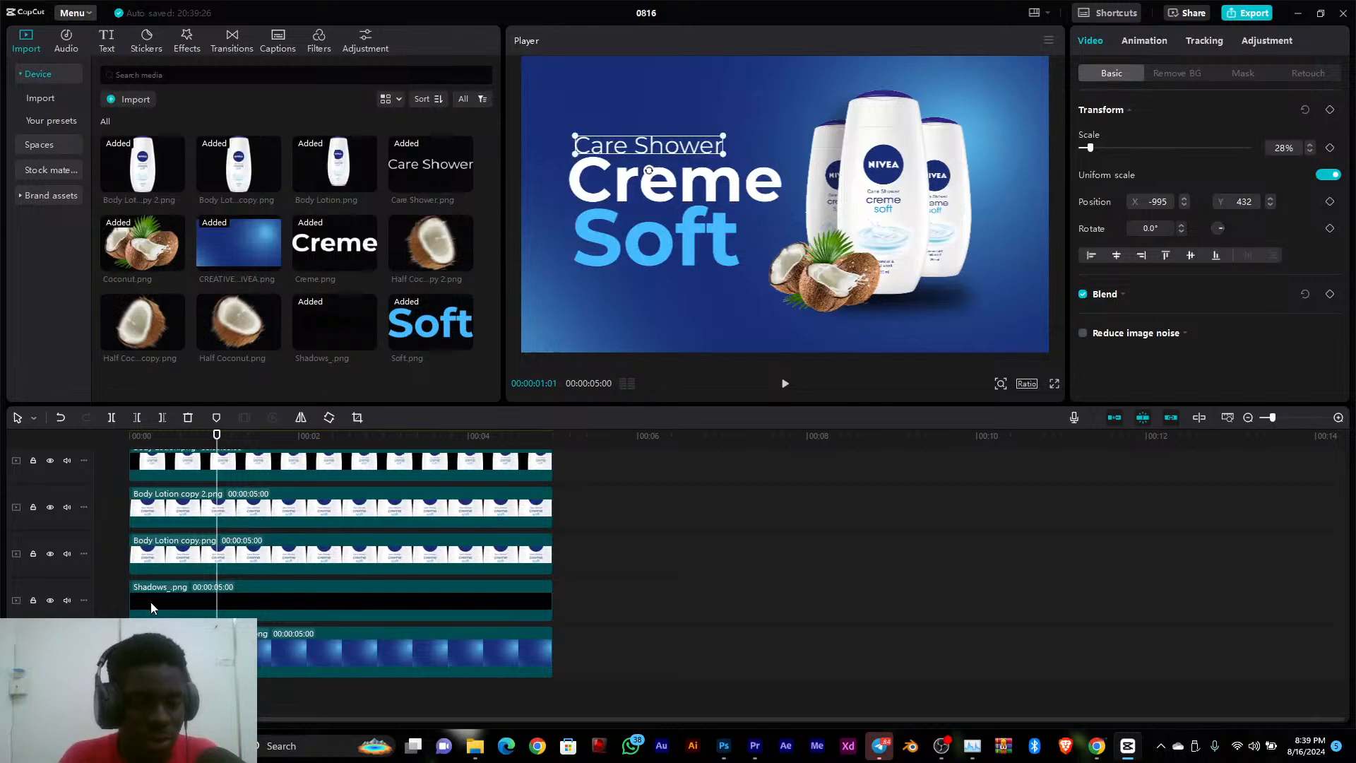
{"action": "left_click_drag", "start_coordinate": [150, 602], "coordinate": [253, 540]}
{"action": "scroll", "coordinate": [243, 509], "scroll_direction": "up", "scroll_amount": 1}
{"action": "scroll", "coordinate": [235, 494], "scroll_direction": "up", "scroll_amount": 4}
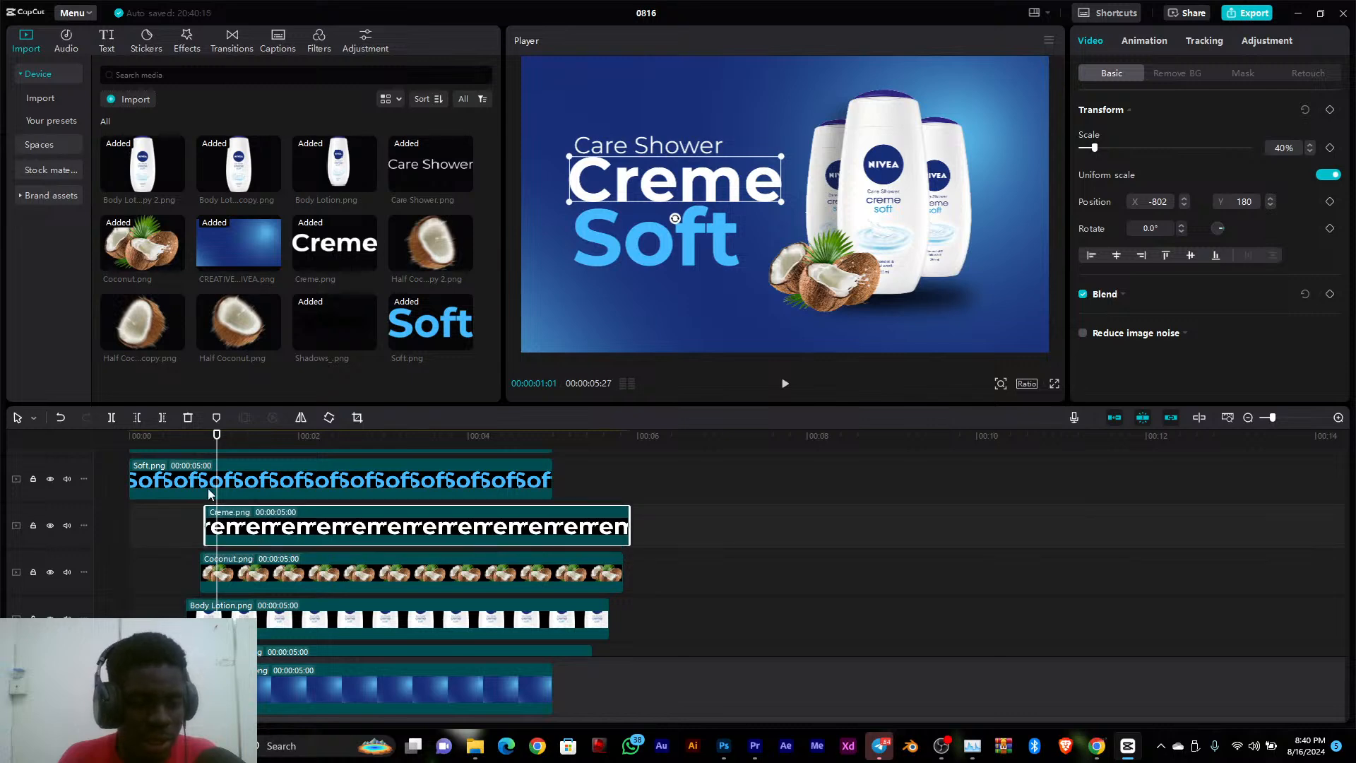
Shift Soft.png to start at about 00:00:01:01 and Care Shower.png to start slightly after it
{"action": "left_click", "coordinate": [151, 480]}
{"action": "left_click_drag", "start_coordinate": [152, 480], "coordinate": [287, 525]}
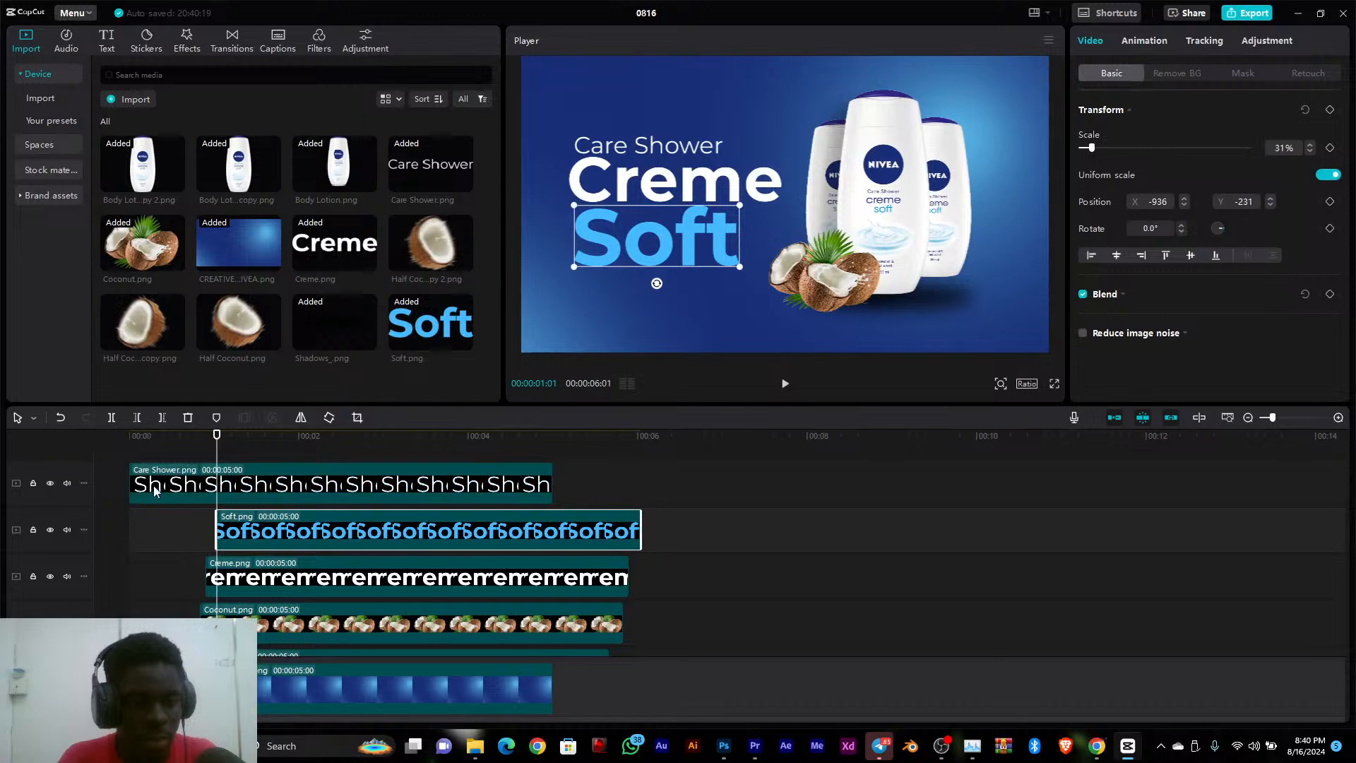
{"action": "left_click_drag", "start_coordinate": [154, 491], "coordinate": [286, 482]}
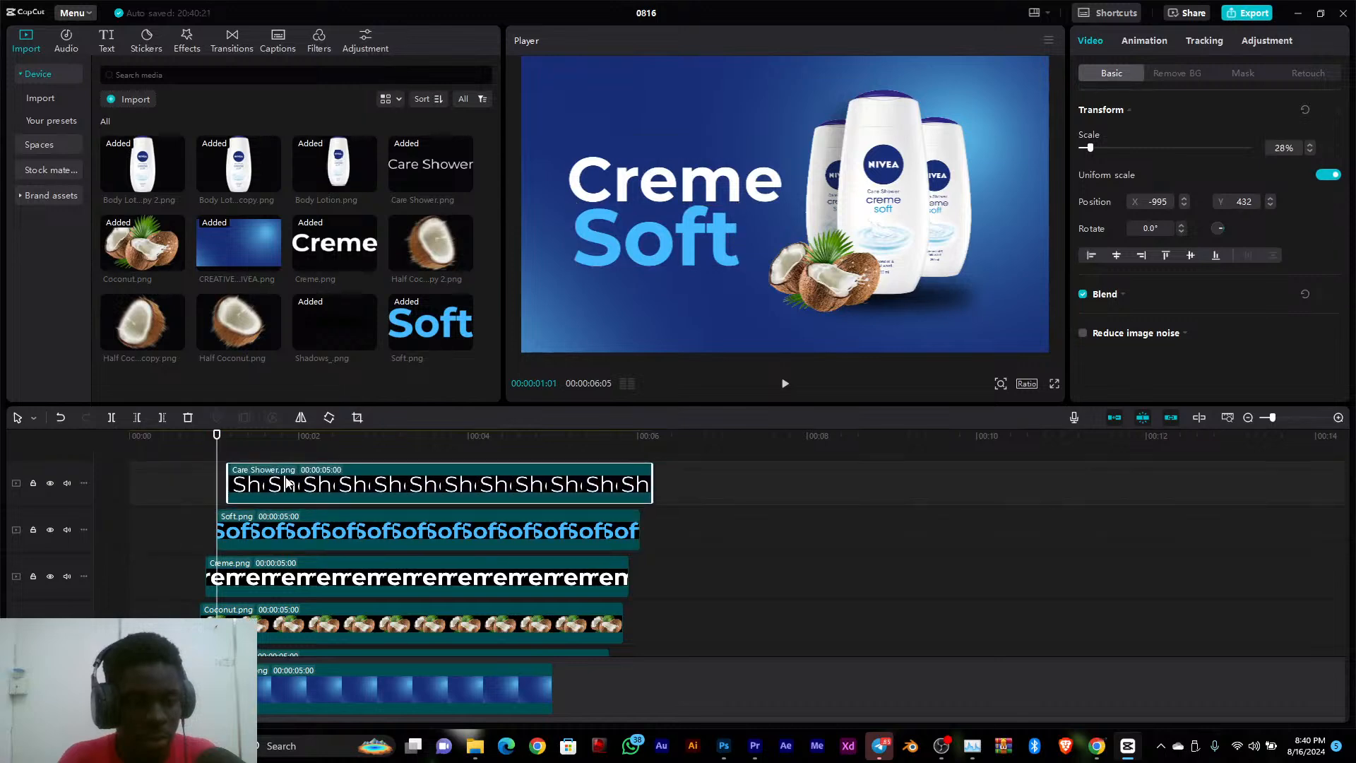
Scrub the timeline and play it from the start to about two seconds to review the staggered appearance of the layers
{"action": "scroll", "coordinate": [283, 537], "scroll_direction": "down", "scroll_amount": 3}
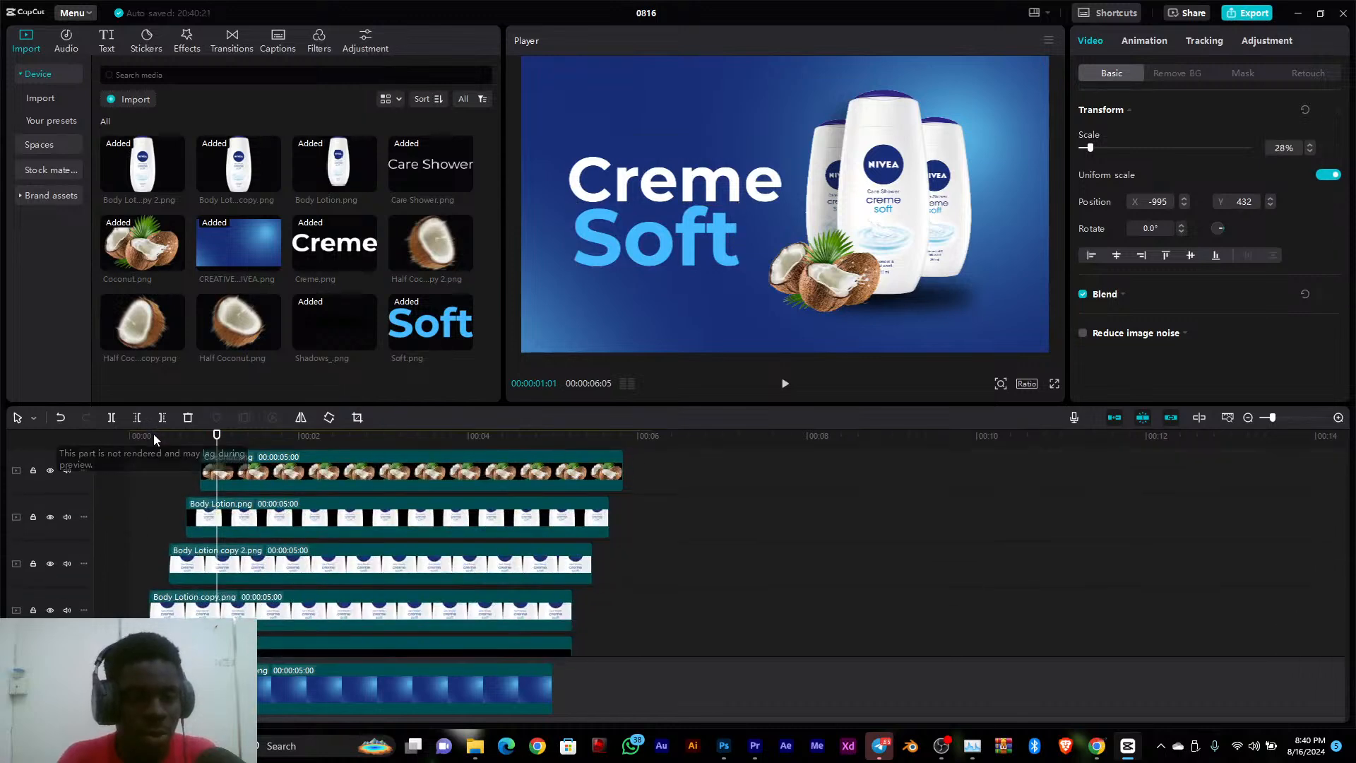
{"action": "left_click_drag", "start_coordinate": [154, 433], "coordinate": [292, 503]}
{"action": "scroll", "coordinate": [502, 611], "scroll_direction": "down", "scroll_amount": 2}
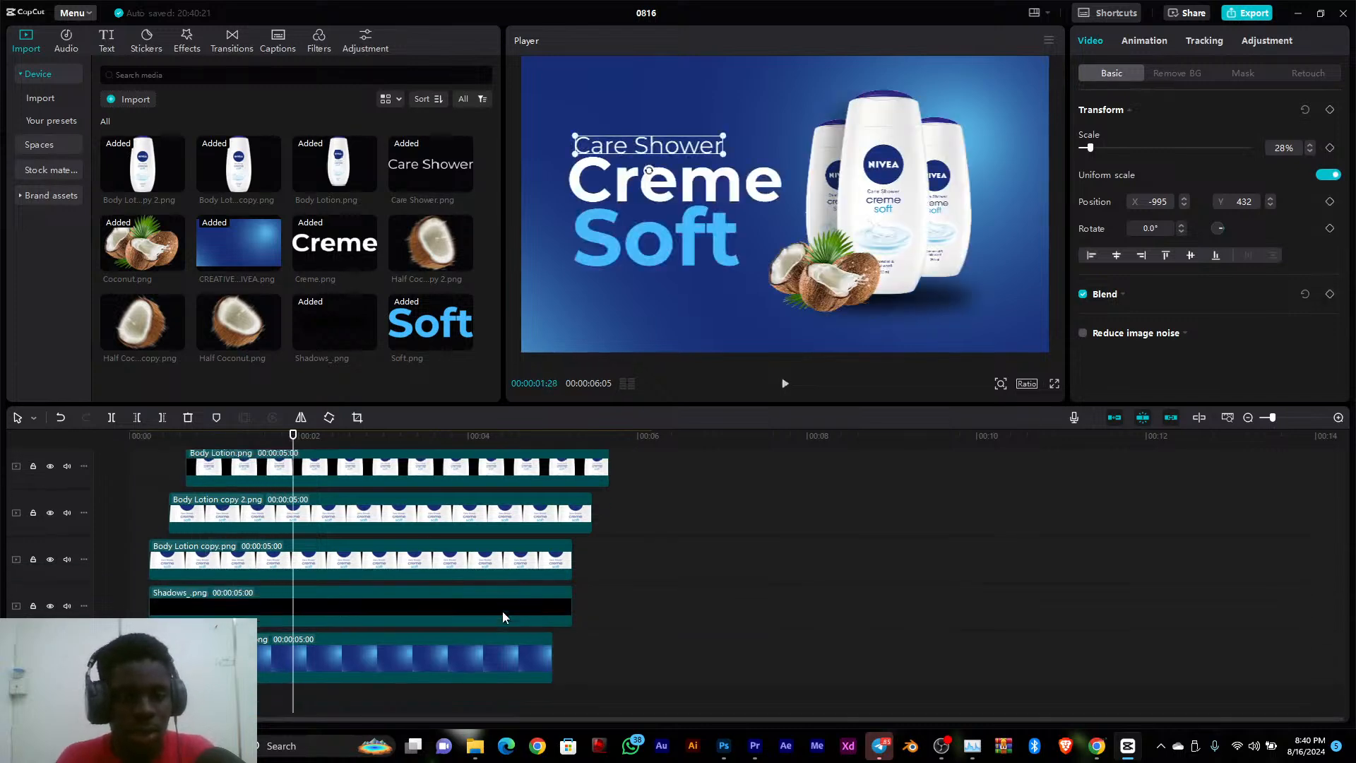
{"action": "left_click", "coordinate": [456, 660]}
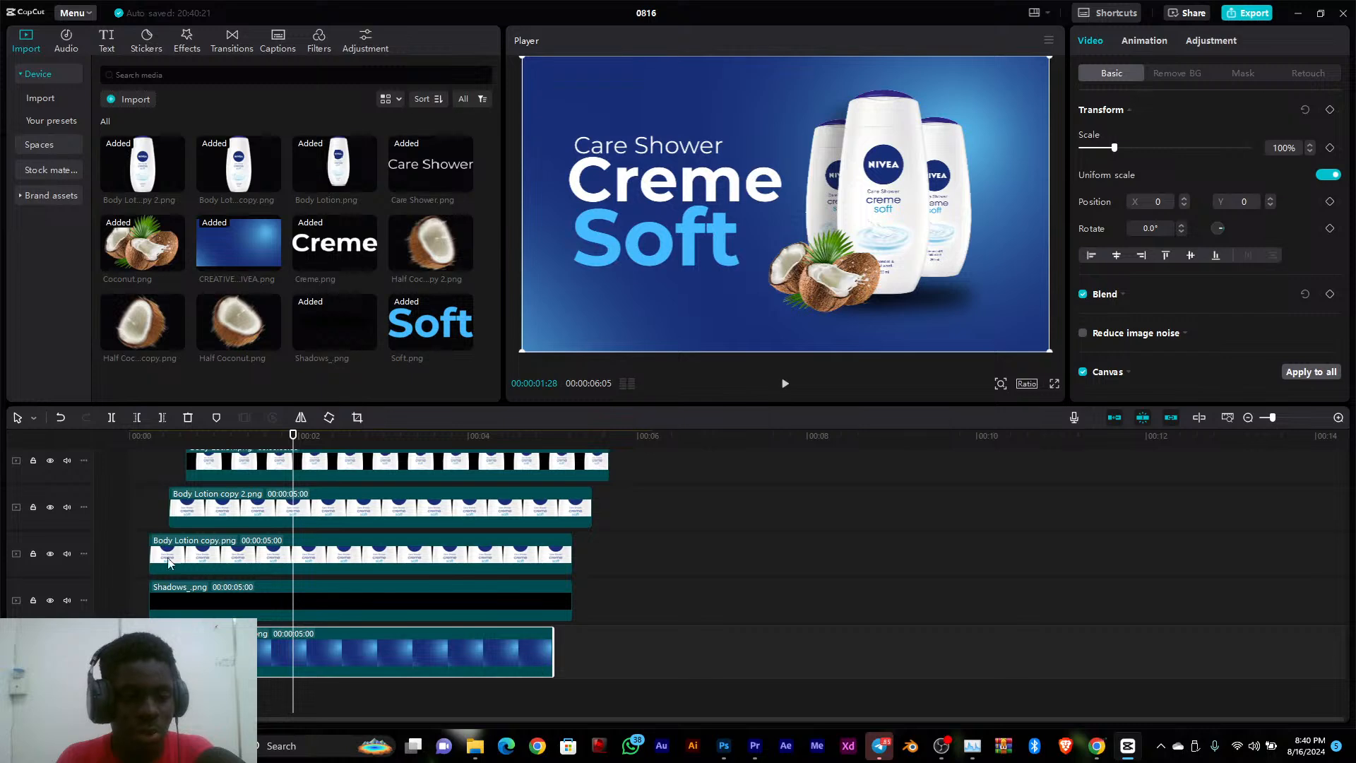
{"action": "left_click", "coordinate": [121, 435]}
{"action": "key", "text": "space"}
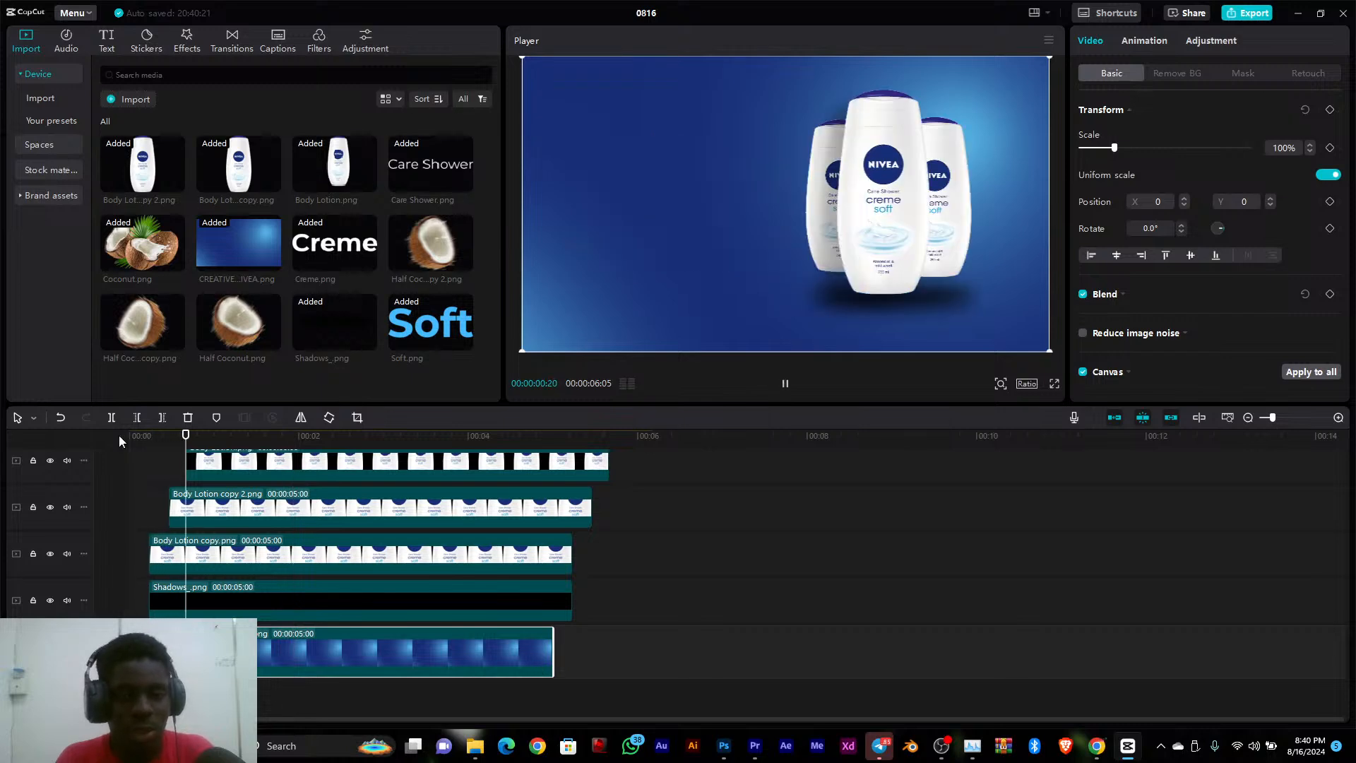
{"action": "key", "text": "space"}
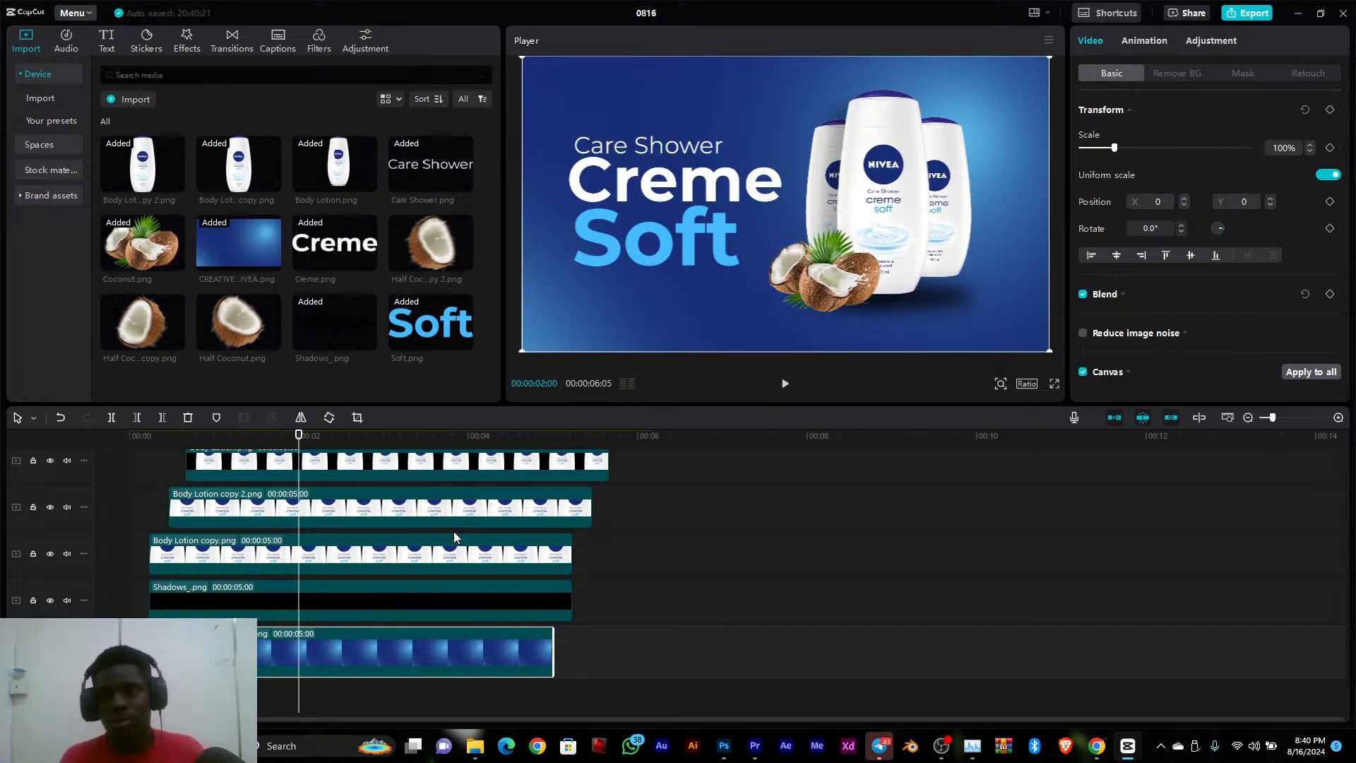
Examine the available In and Out animations, the overlay transitions, and the transform, background removal and mask options for the background clip
{"action": "scroll", "coordinate": [326, 527], "scroll_direction": "up", "scroll_amount": 1}
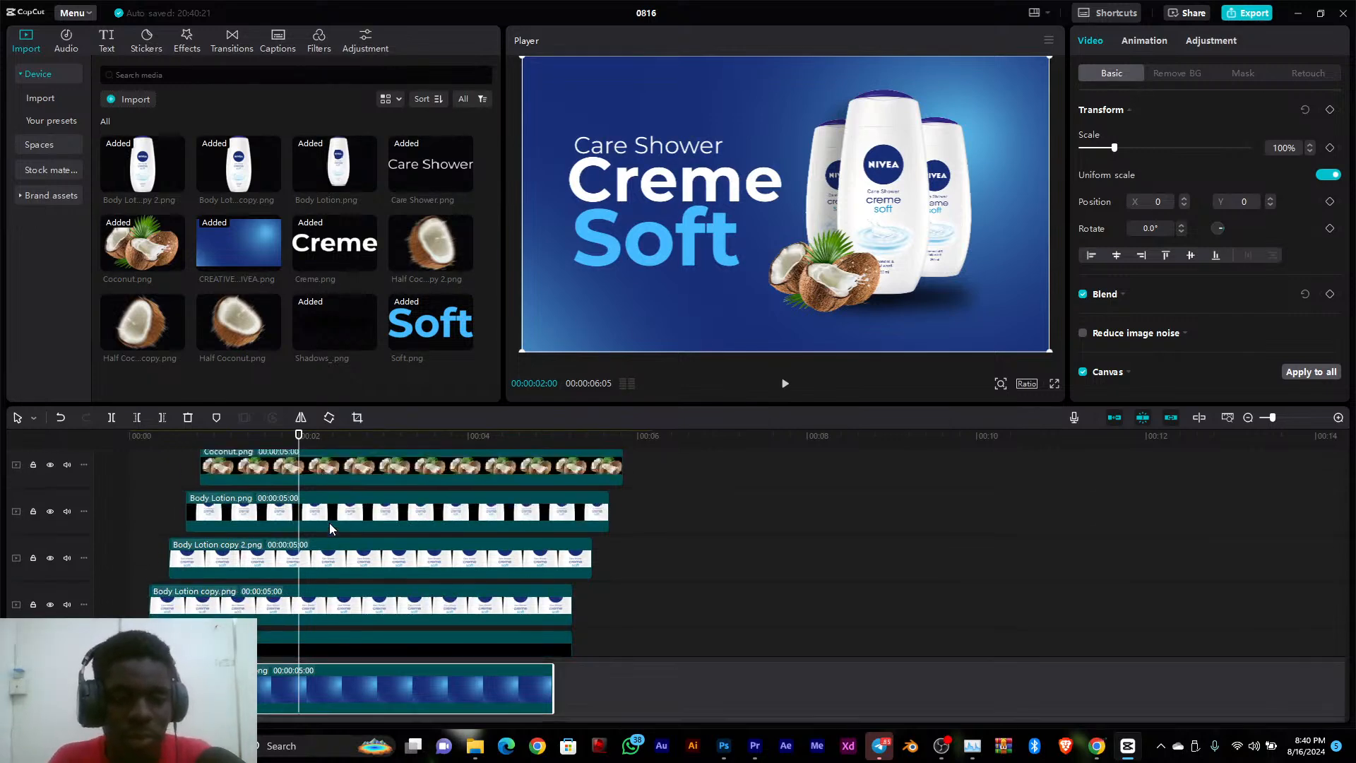
{"action": "scroll", "coordinate": [329, 523], "scroll_direction": "up", "scroll_amount": 1}
{"action": "left_click", "coordinate": [1156, 40]}
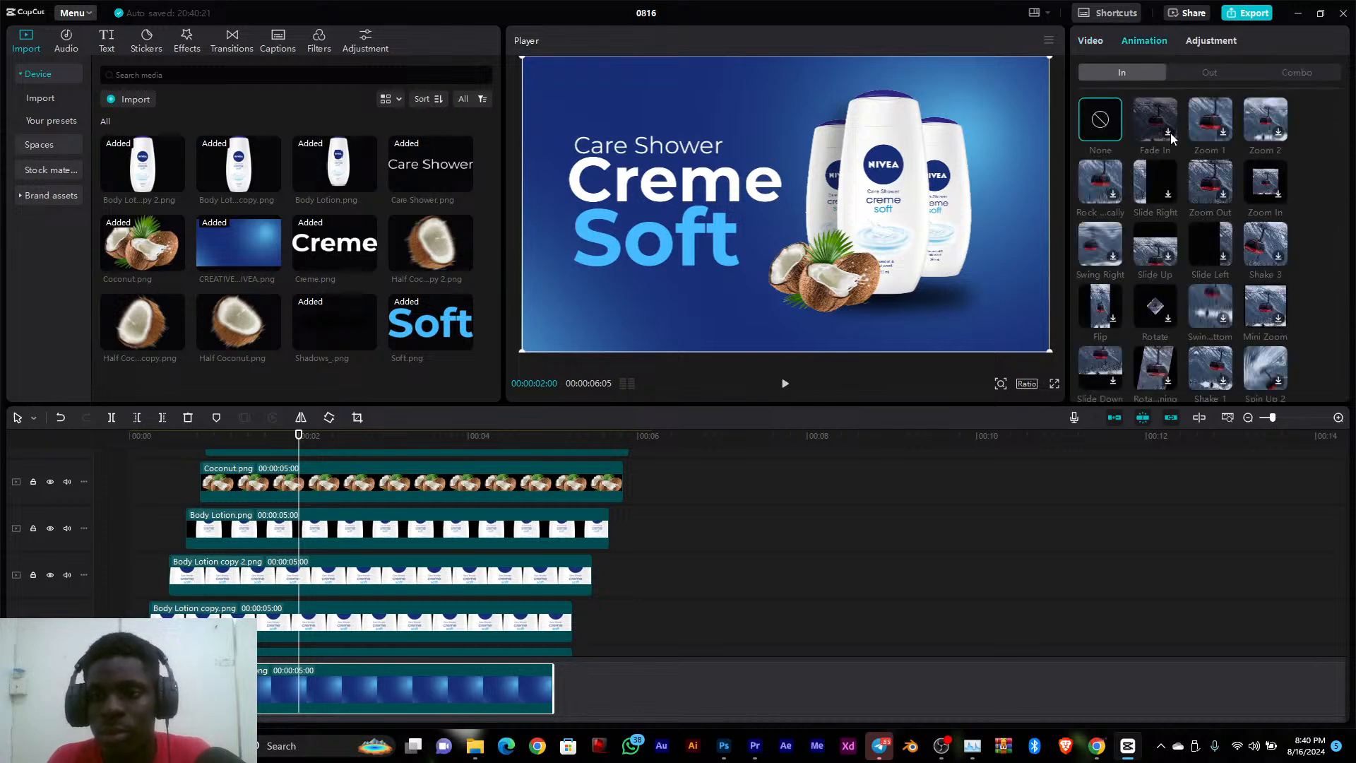
{"action": "left_click", "coordinate": [1099, 48]}
{"action": "left_click", "coordinate": [1154, 44]}
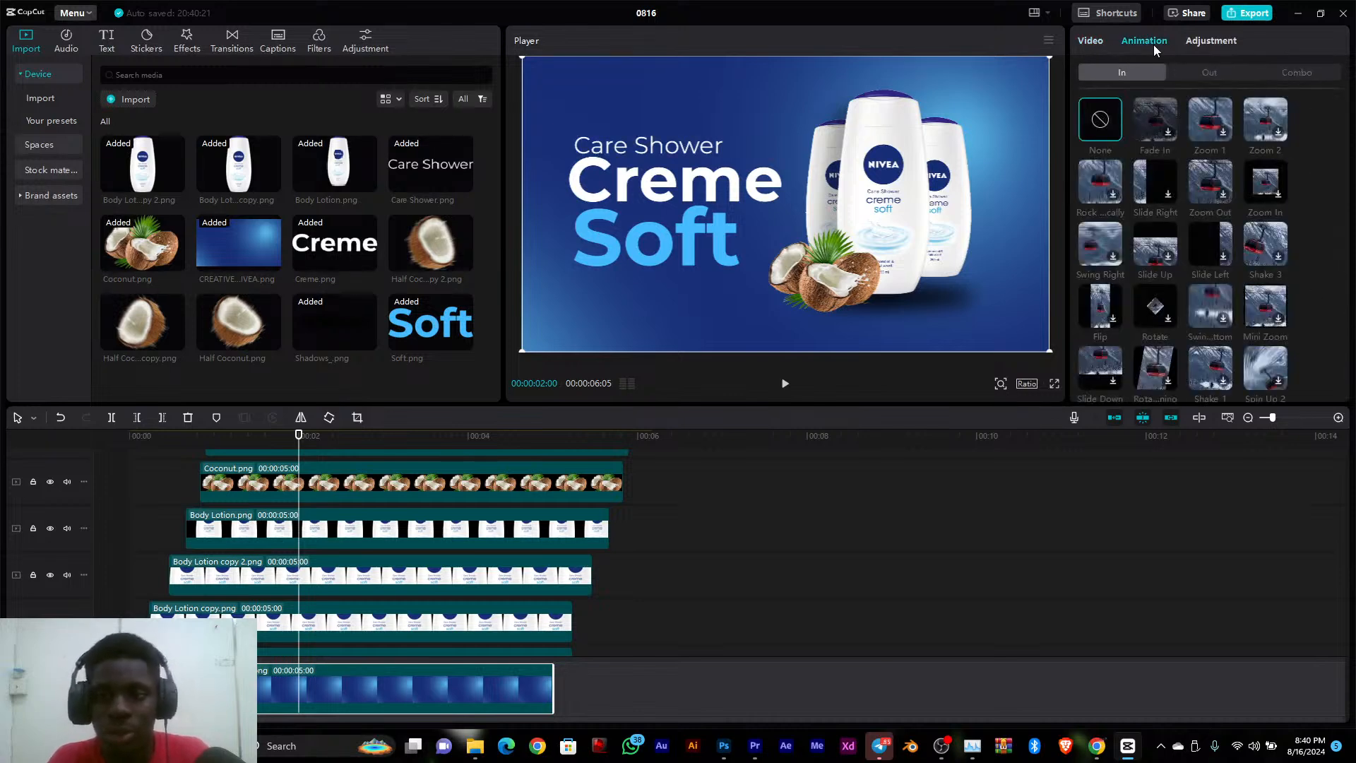
{"action": "scroll", "coordinate": [1162, 333], "scroll_direction": "down", "scroll_amount": 4}
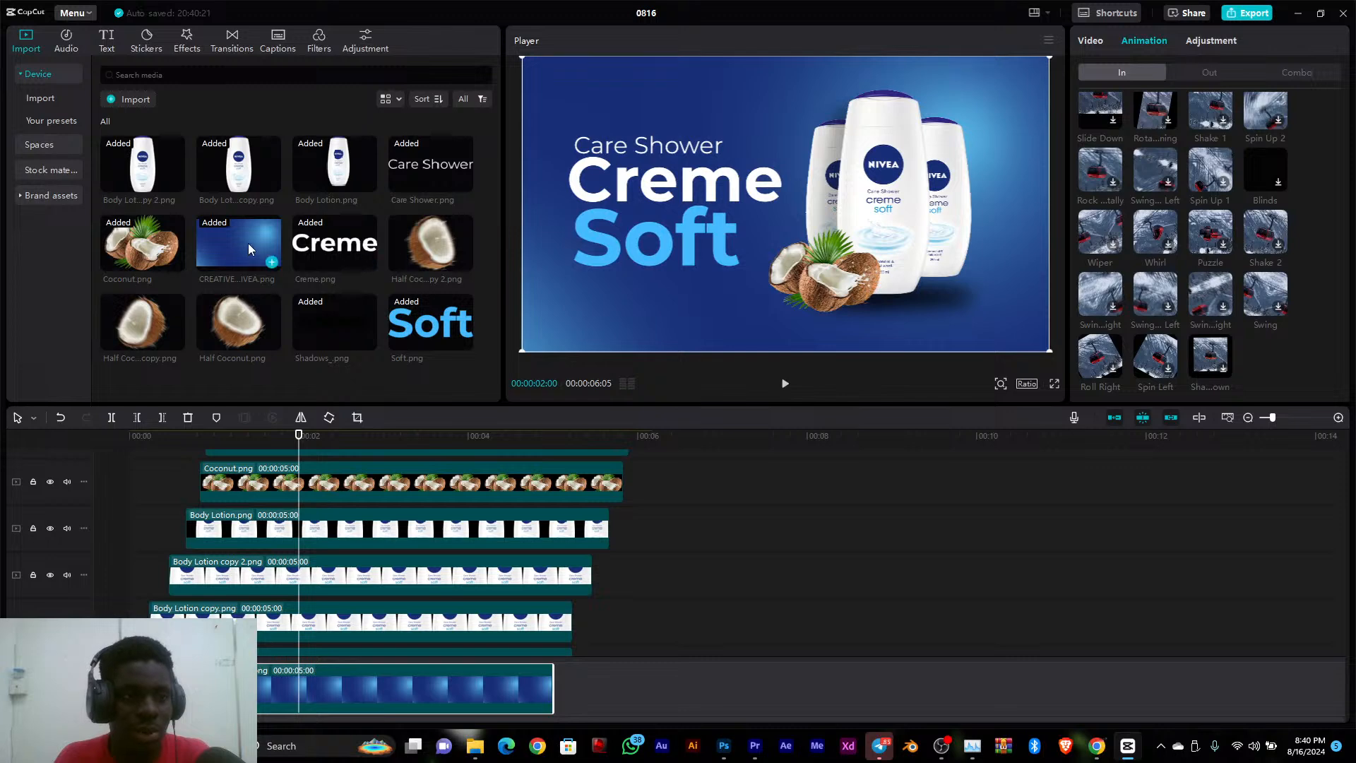
{"action": "left_click", "coordinate": [240, 47]}
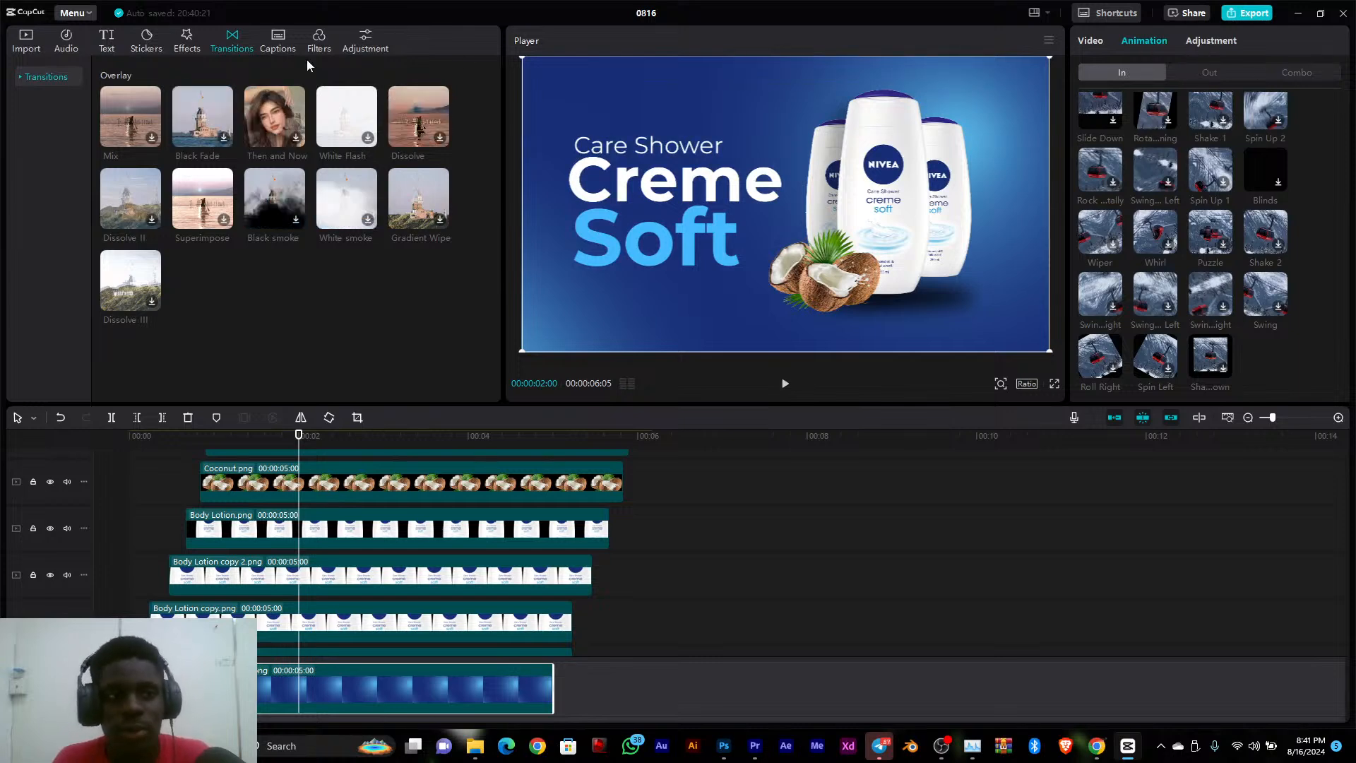
{"action": "left_click", "coordinate": [1209, 72]}
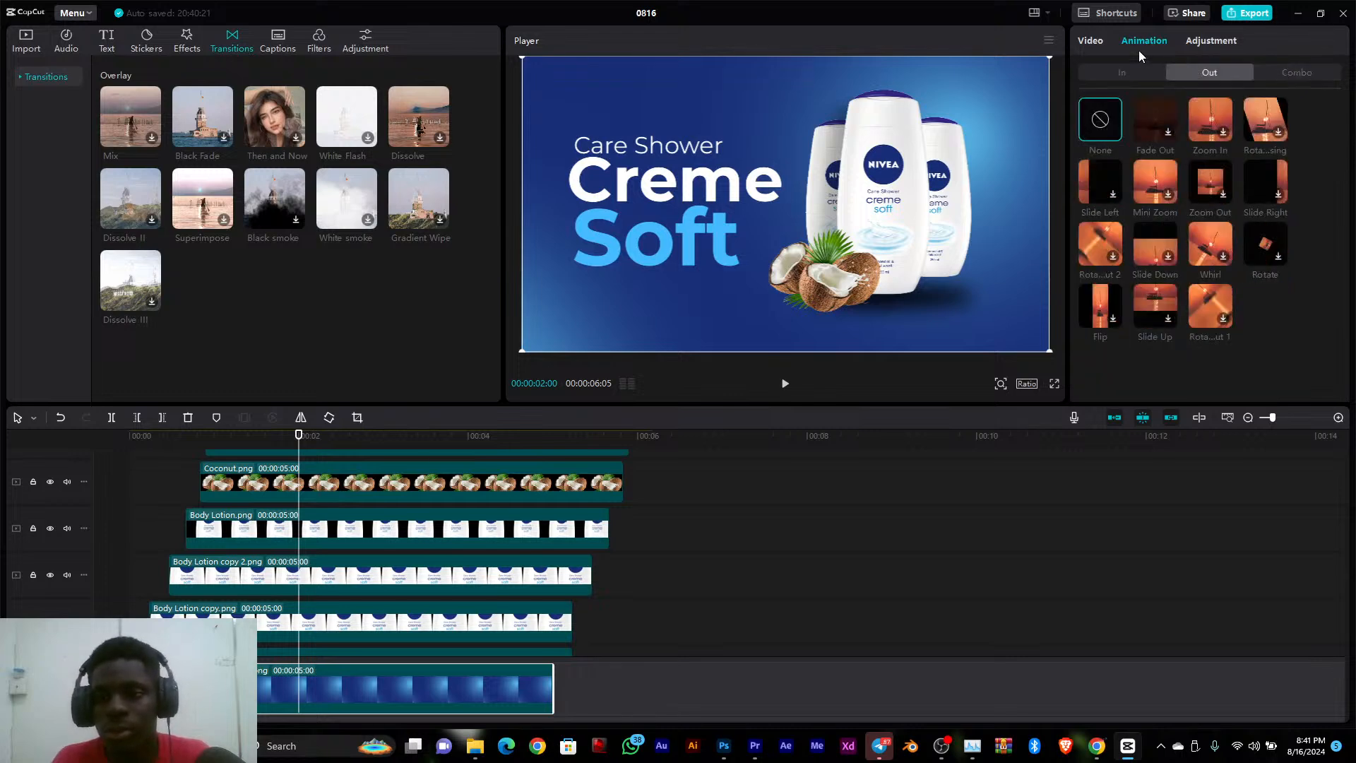
{"action": "left_click", "coordinate": [1099, 41]}
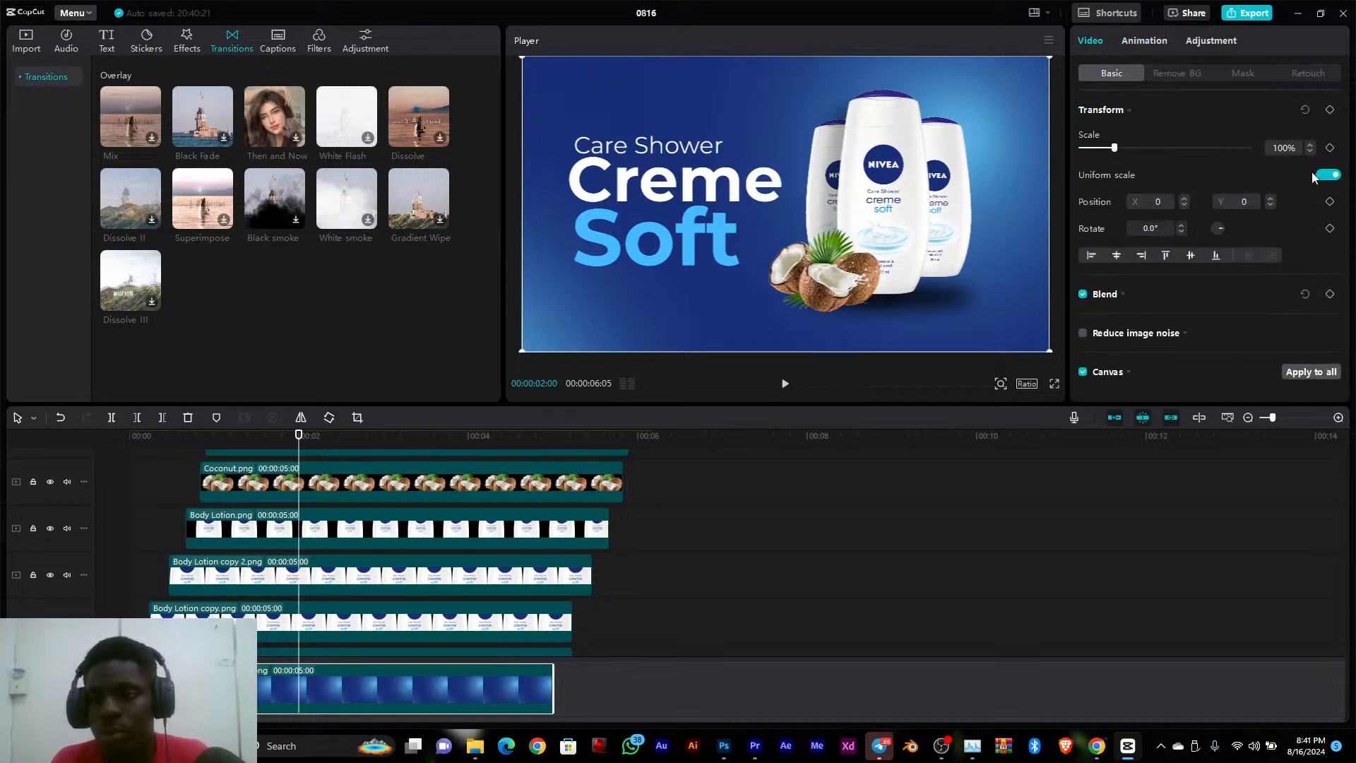
{"action": "left_click", "coordinate": [1172, 72]}
{"action": "left_click", "coordinate": [1234, 77]}
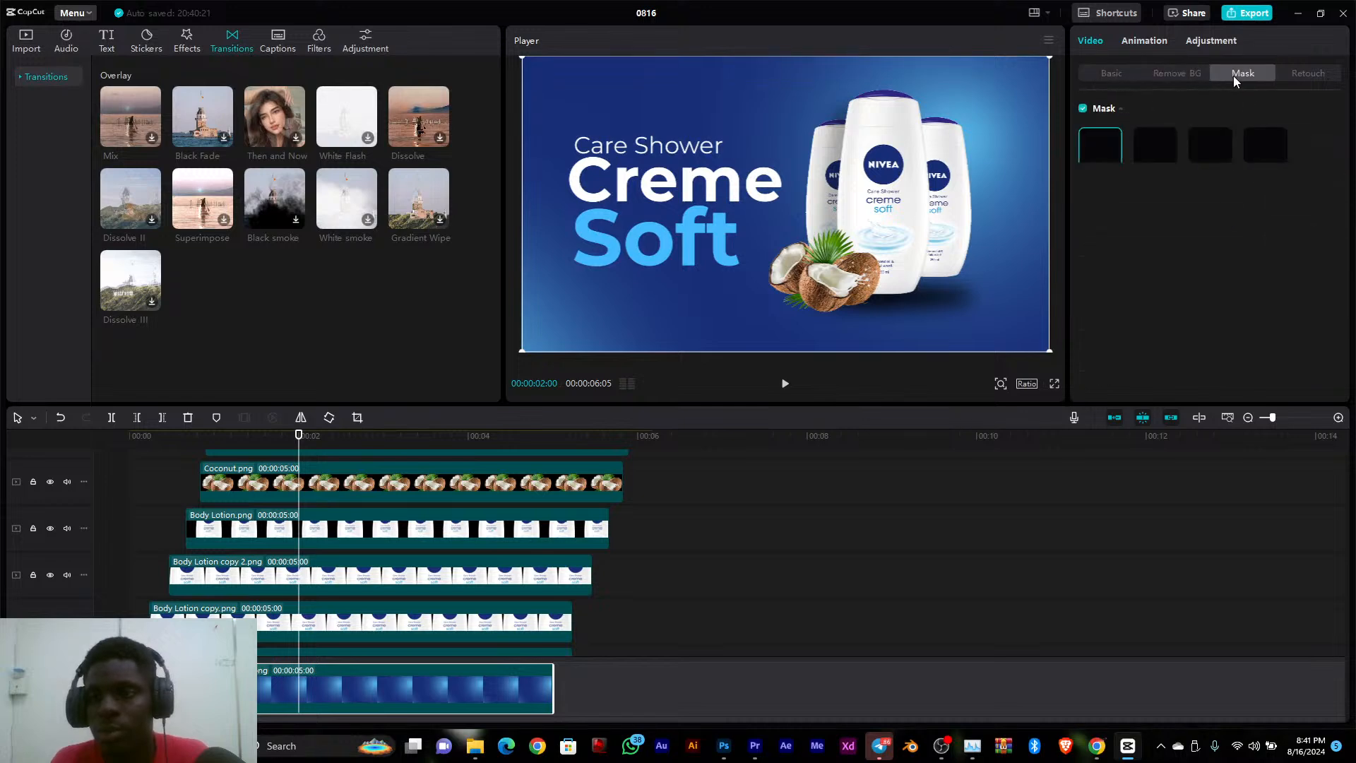
Apply the Zoom In exit animation to the background clip
{"action": "left_click", "coordinate": [1108, 73]}
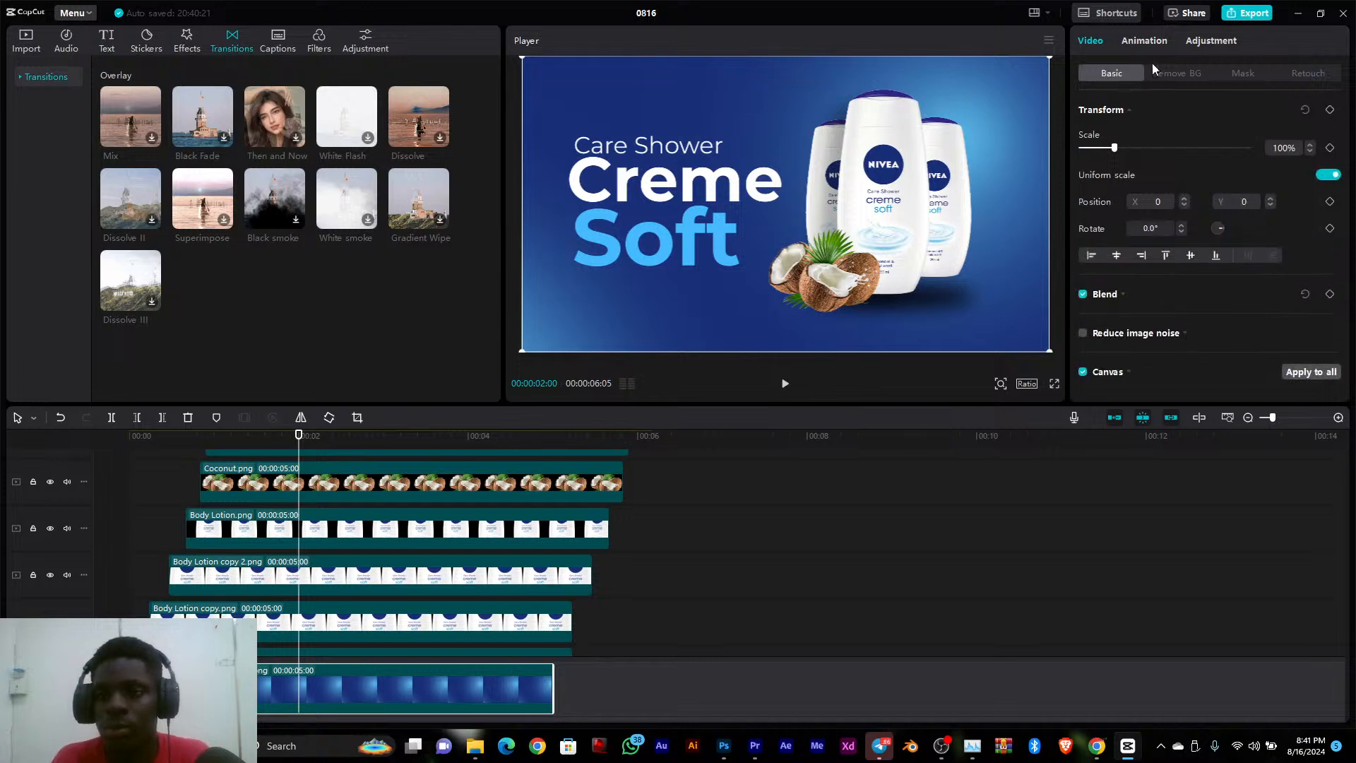
{"action": "left_click", "coordinate": [1145, 40]}
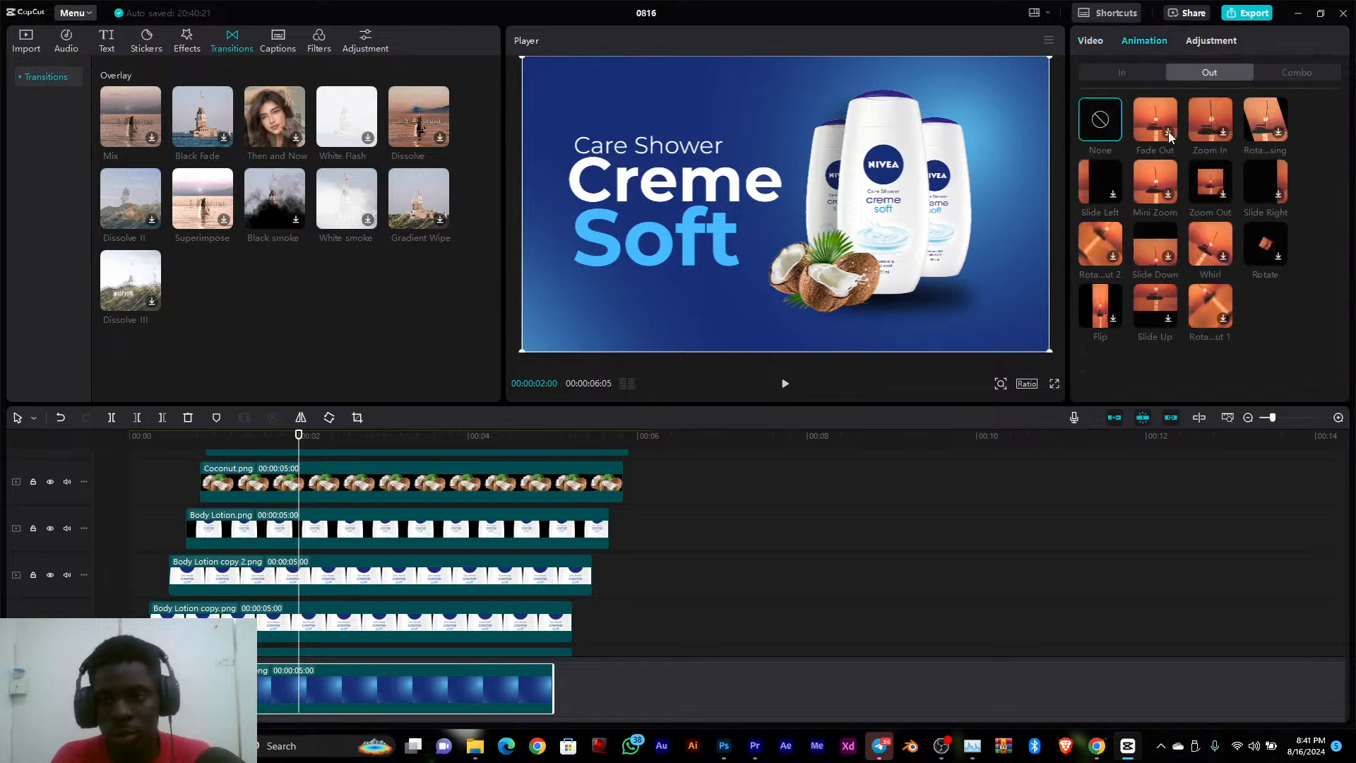
{"action": "left_click", "coordinate": [1223, 133]}
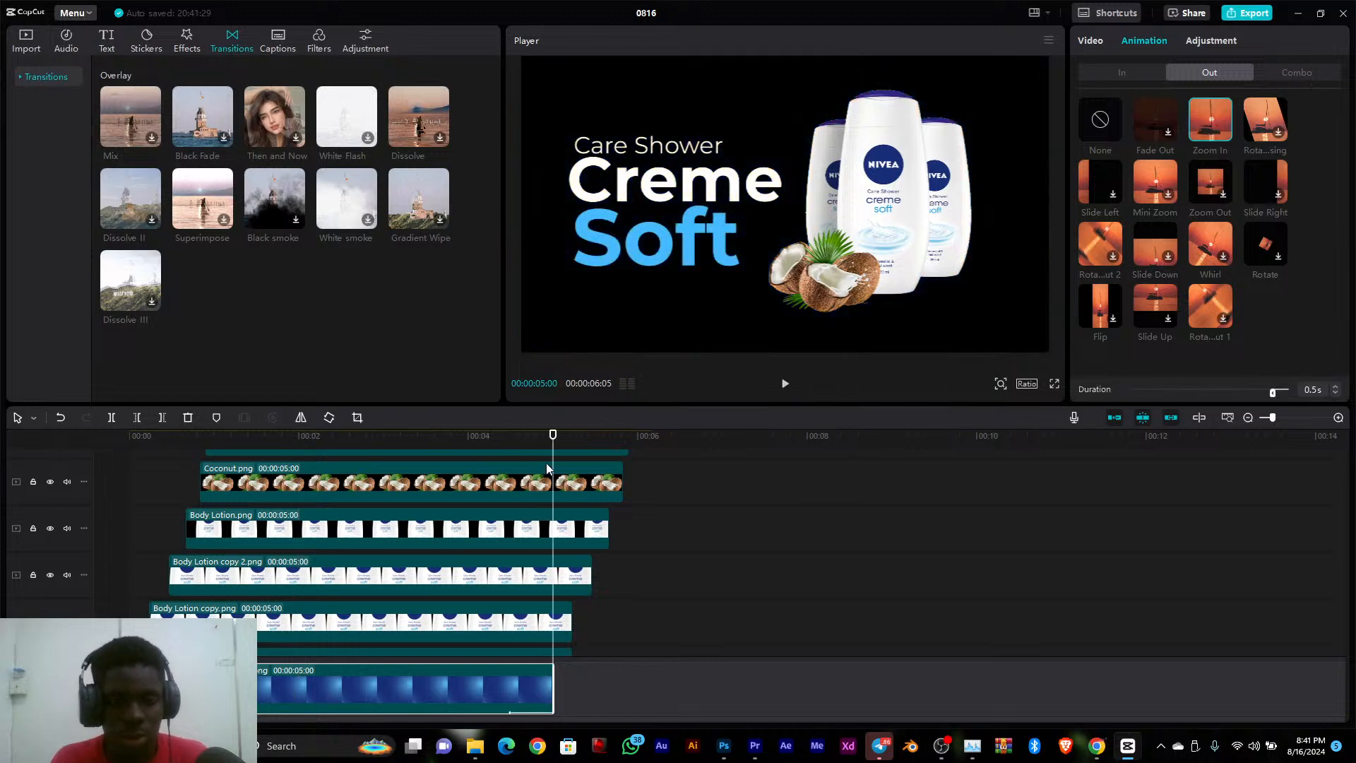
Play the composition to its end to review the exit animation and recheck the background clip's Zoom In choice
{"action": "left_click_drag", "start_coordinate": [548, 439], "coordinate": [396, 458]}
{"action": "key", "text": "space"}
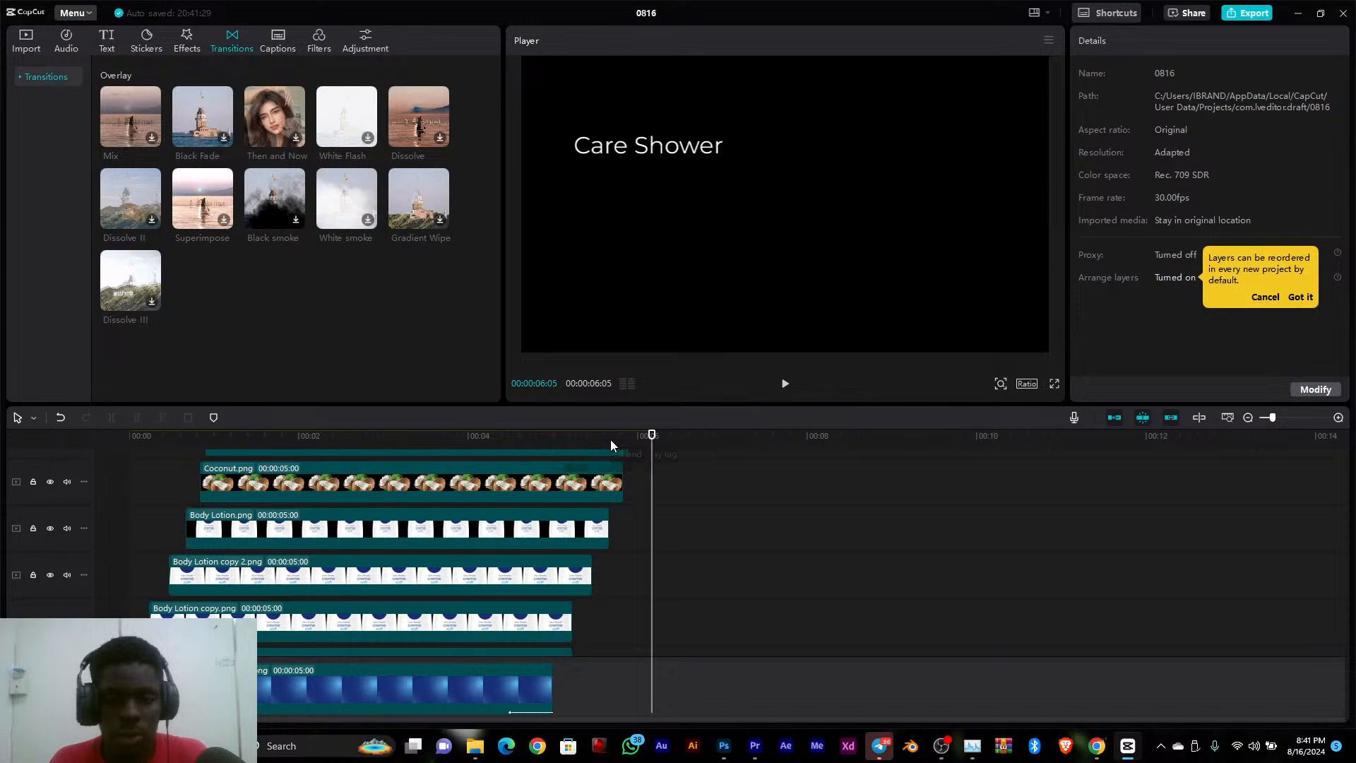
{"action": "left_click", "coordinate": [315, 437]}
{"action": "left_click_drag", "start_coordinate": [214, 445], "coordinate": [63, 452]}
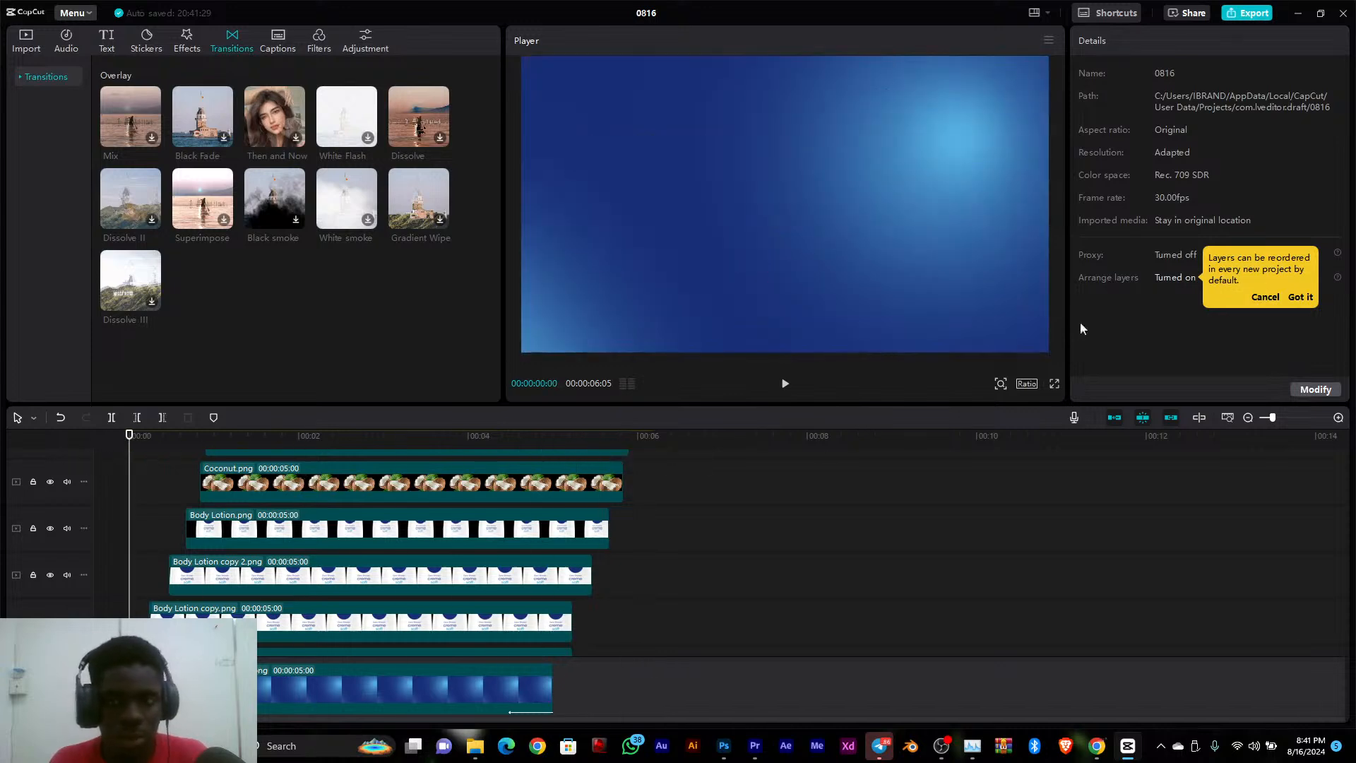
{"action": "left_click", "coordinate": [294, 694]}
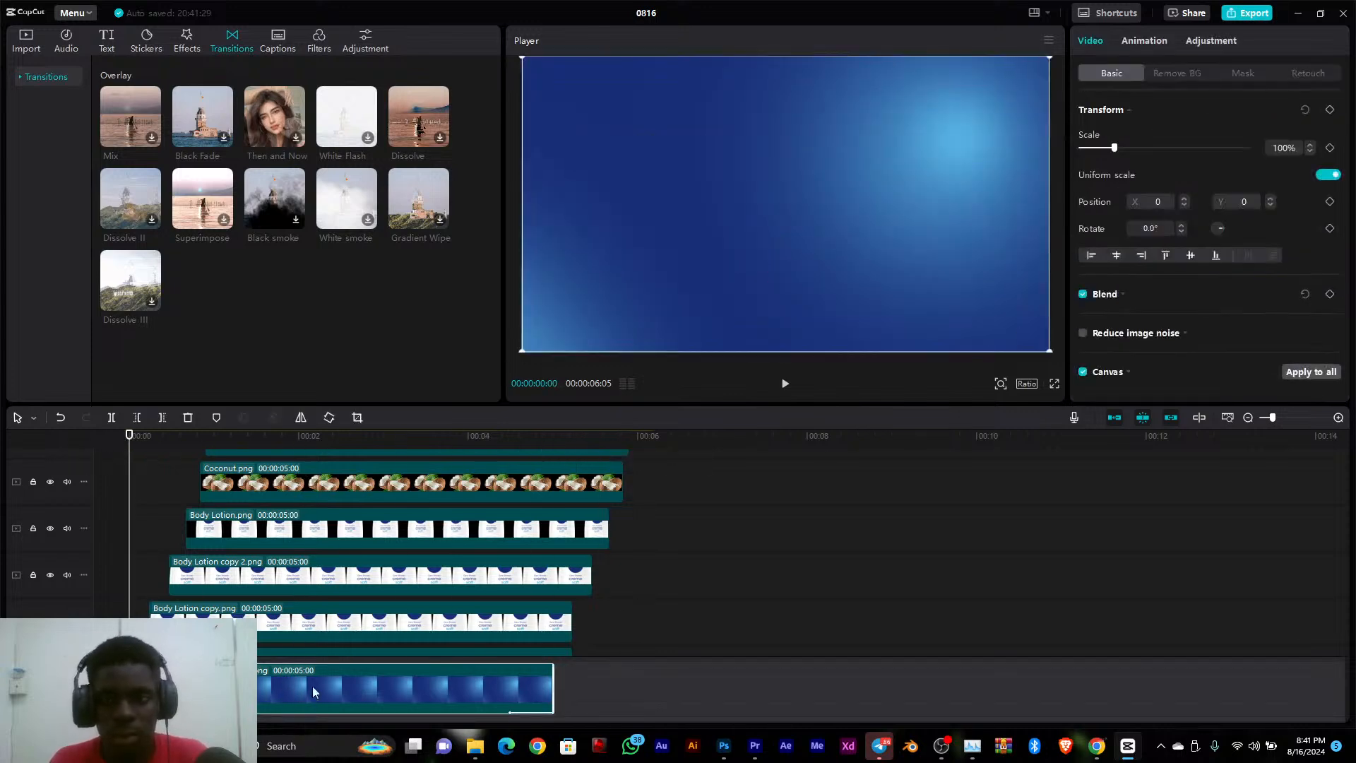
{"action": "left_click", "coordinate": [1160, 44]}
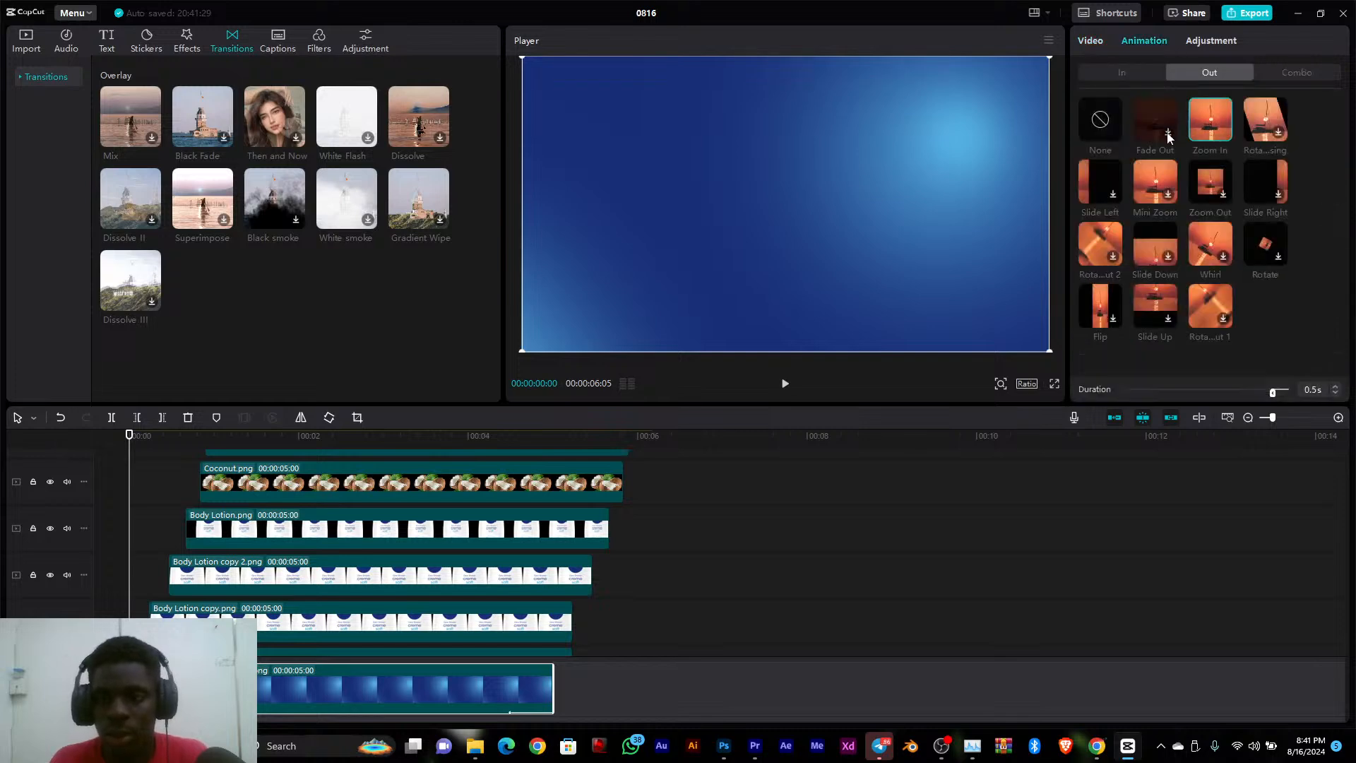
{"action": "left_click", "coordinate": [1221, 126]}
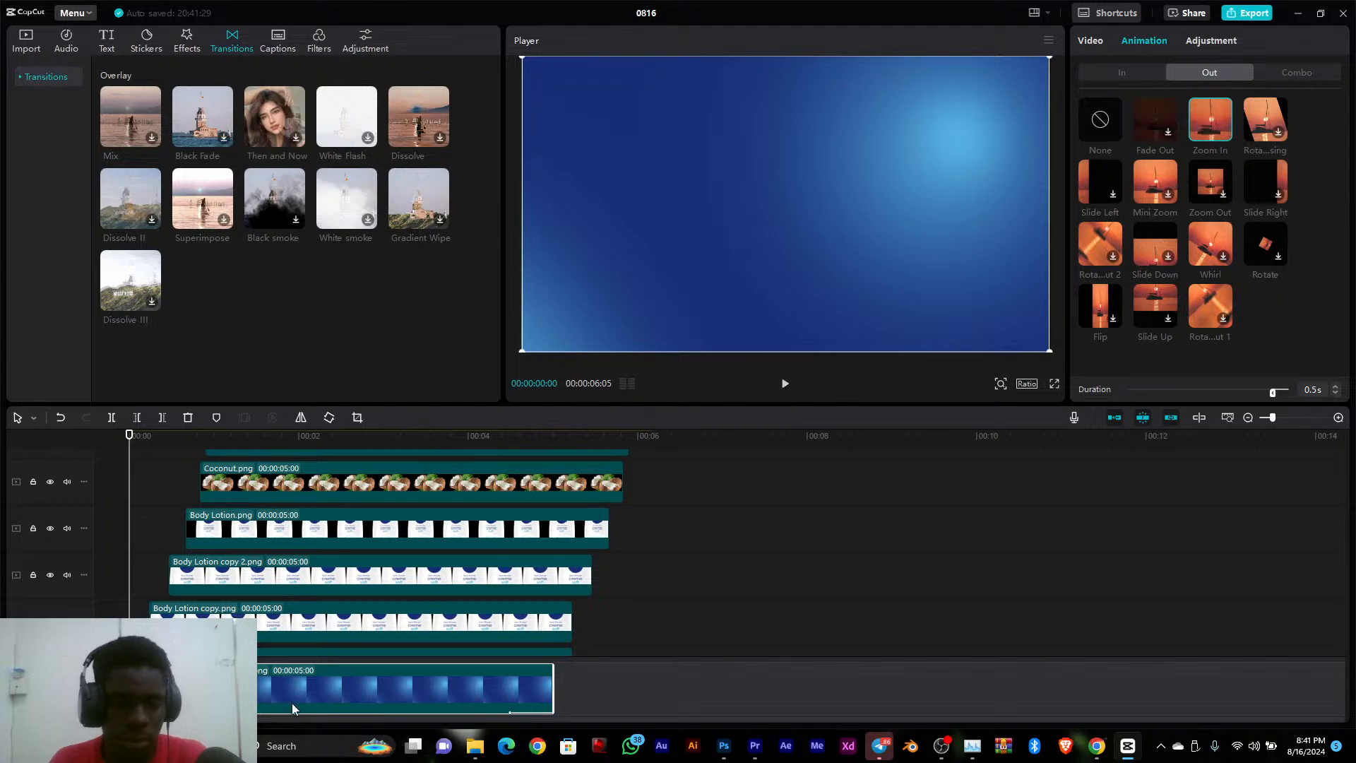
Play the layers' appearance from the start to about two seconds and preview the White Flash transition
{"action": "scroll", "coordinate": [465, 621], "scroll_direction": "down", "scroll_amount": 1}
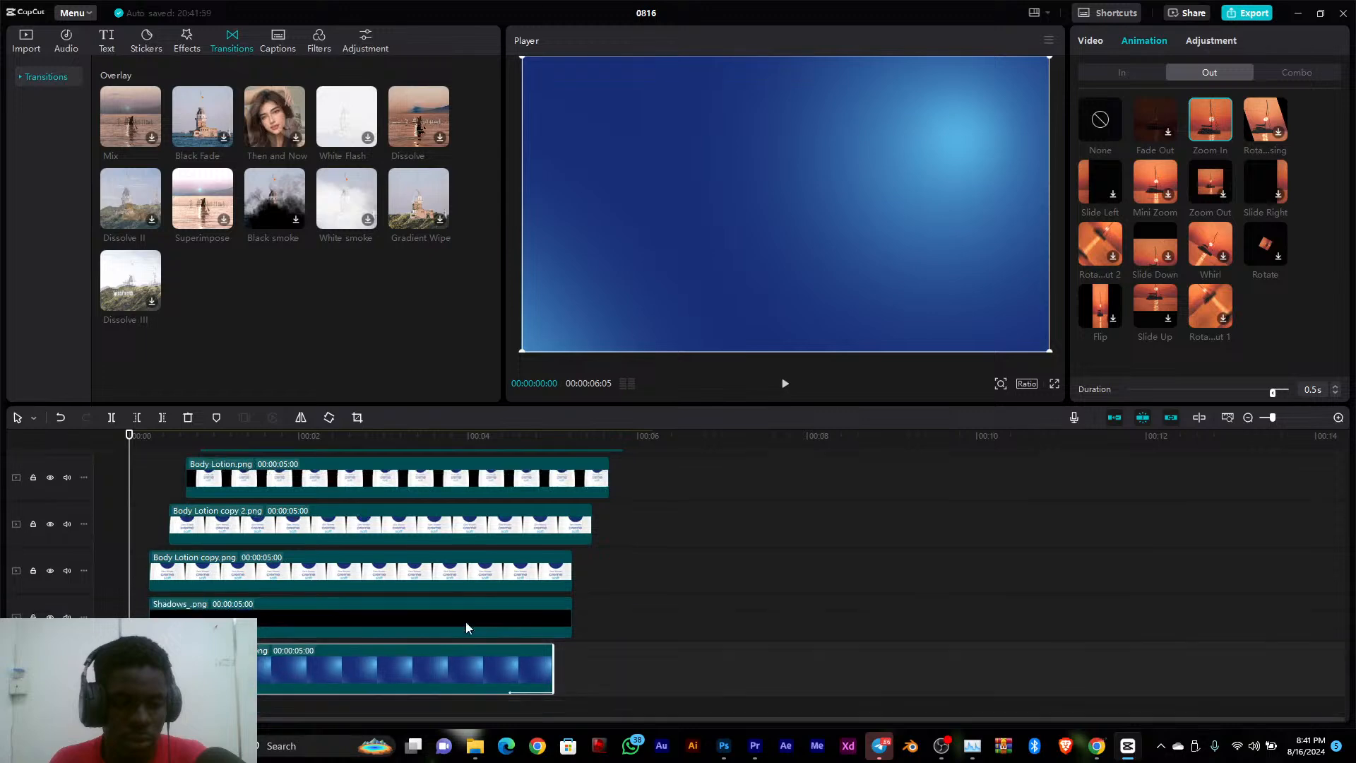
{"action": "scroll", "coordinate": [348, 643], "scroll_direction": "down", "scroll_amount": 1}
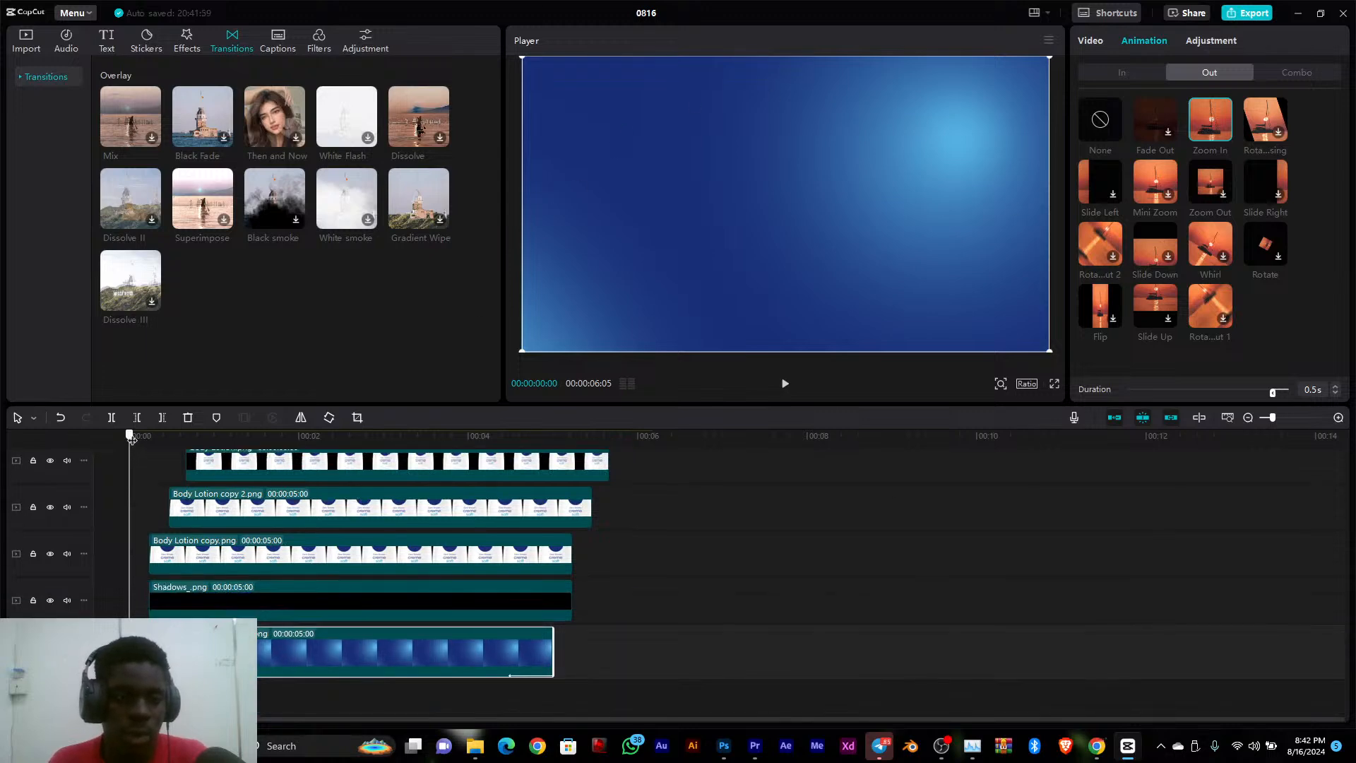
{"action": "left_click_drag", "start_coordinate": [129, 440], "coordinate": [64, 478]}
{"action": "key", "text": "space"}
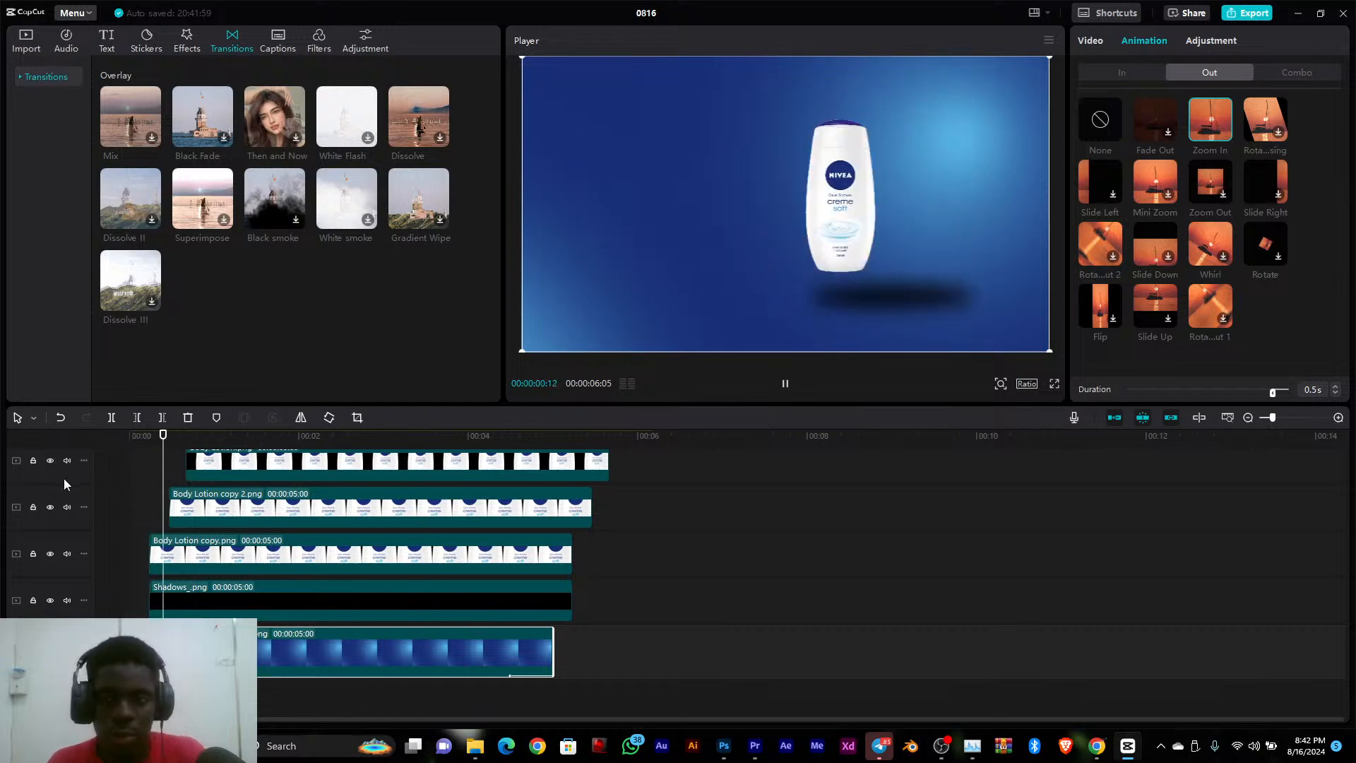
{"action": "key", "text": "space"}
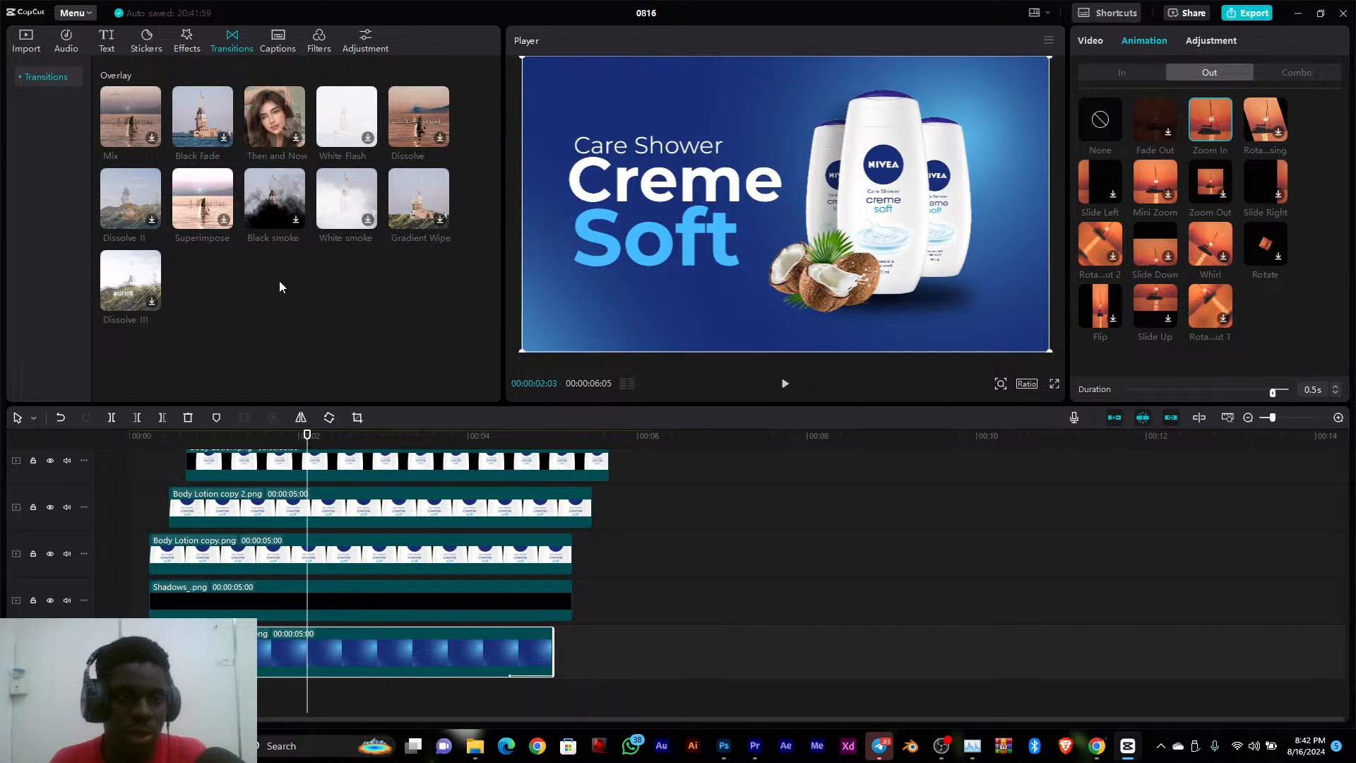
{"action": "left_click_drag", "start_coordinate": [159, 443], "coordinate": [117, 444]}
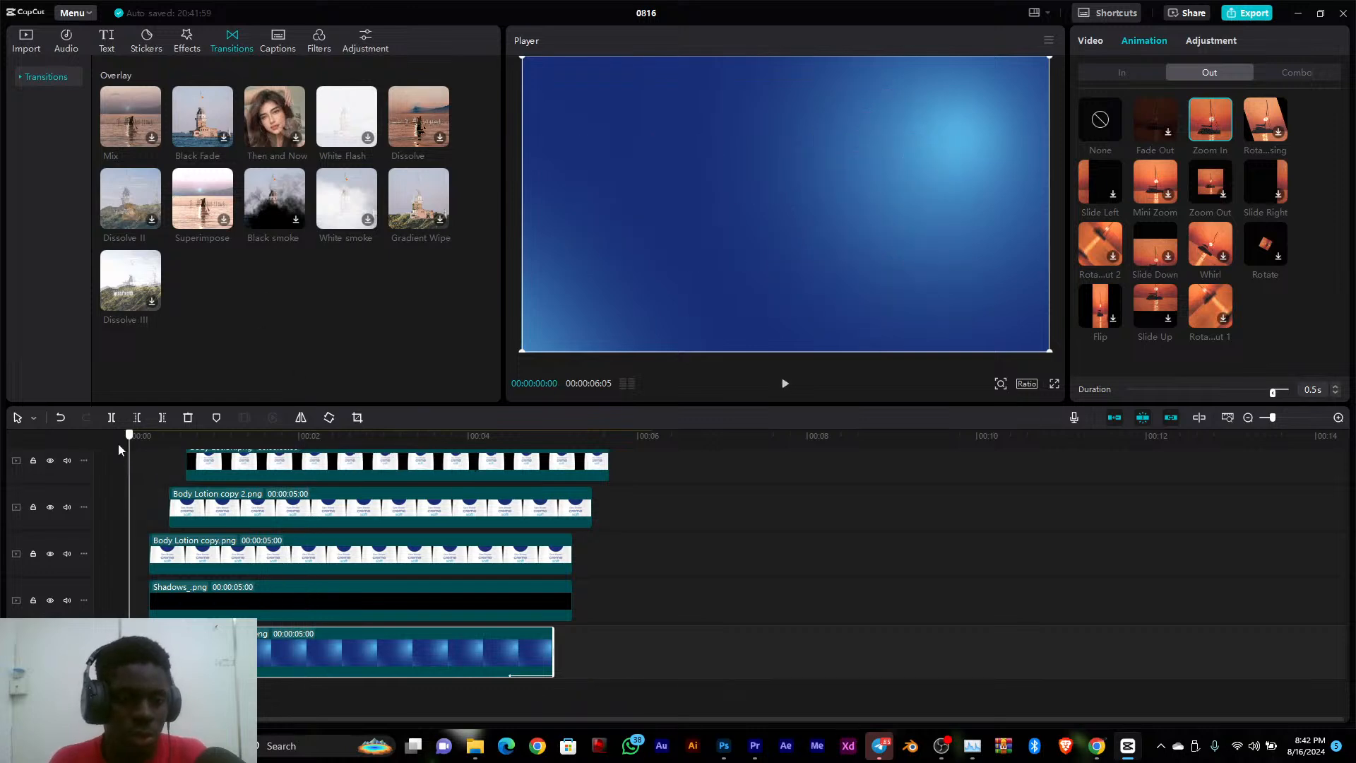
{"action": "left_click", "coordinate": [368, 139]}
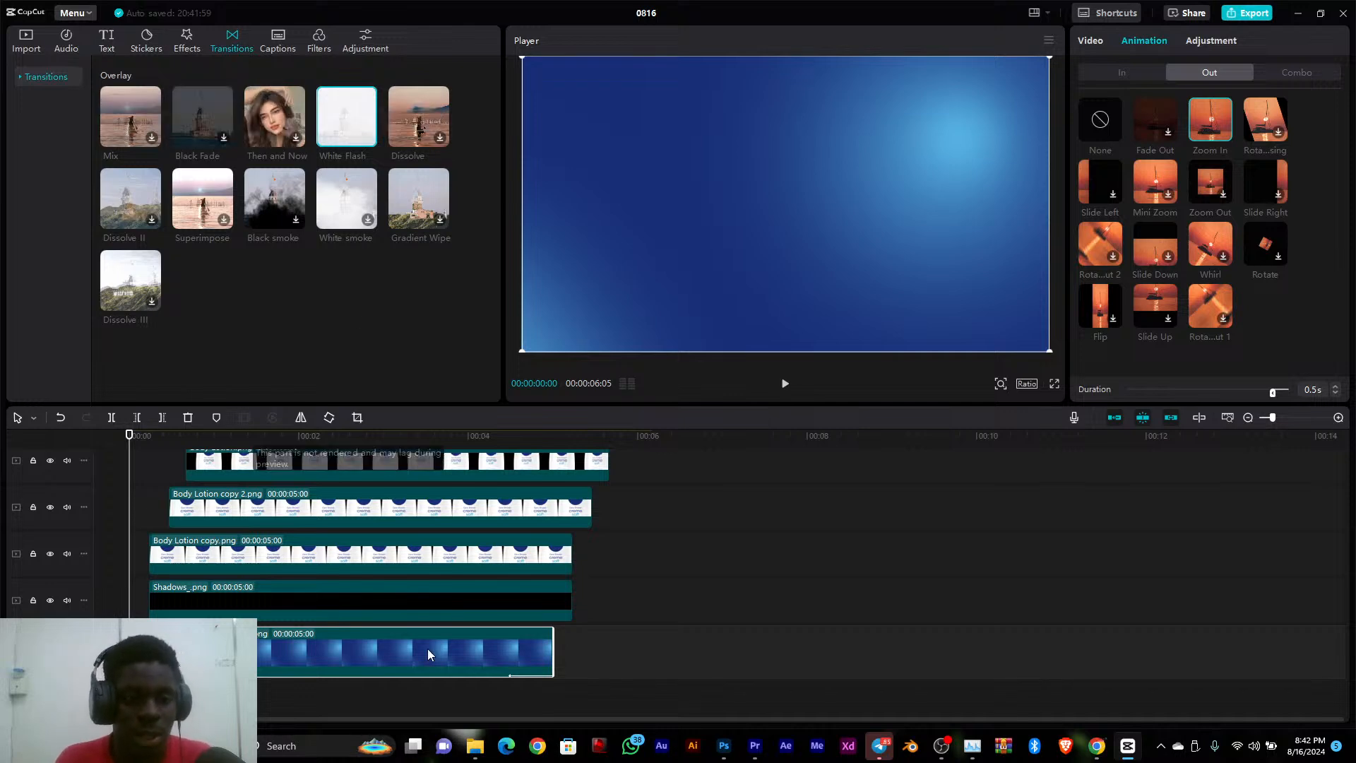
Extend all the layer clips together to a duration of 00:00:10:29
{"action": "left_click", "coordinate": [493, 631]}
{"action": "left_click_drag", "start_coordinate": [492, 626], "coordinate": [1159, 534]}
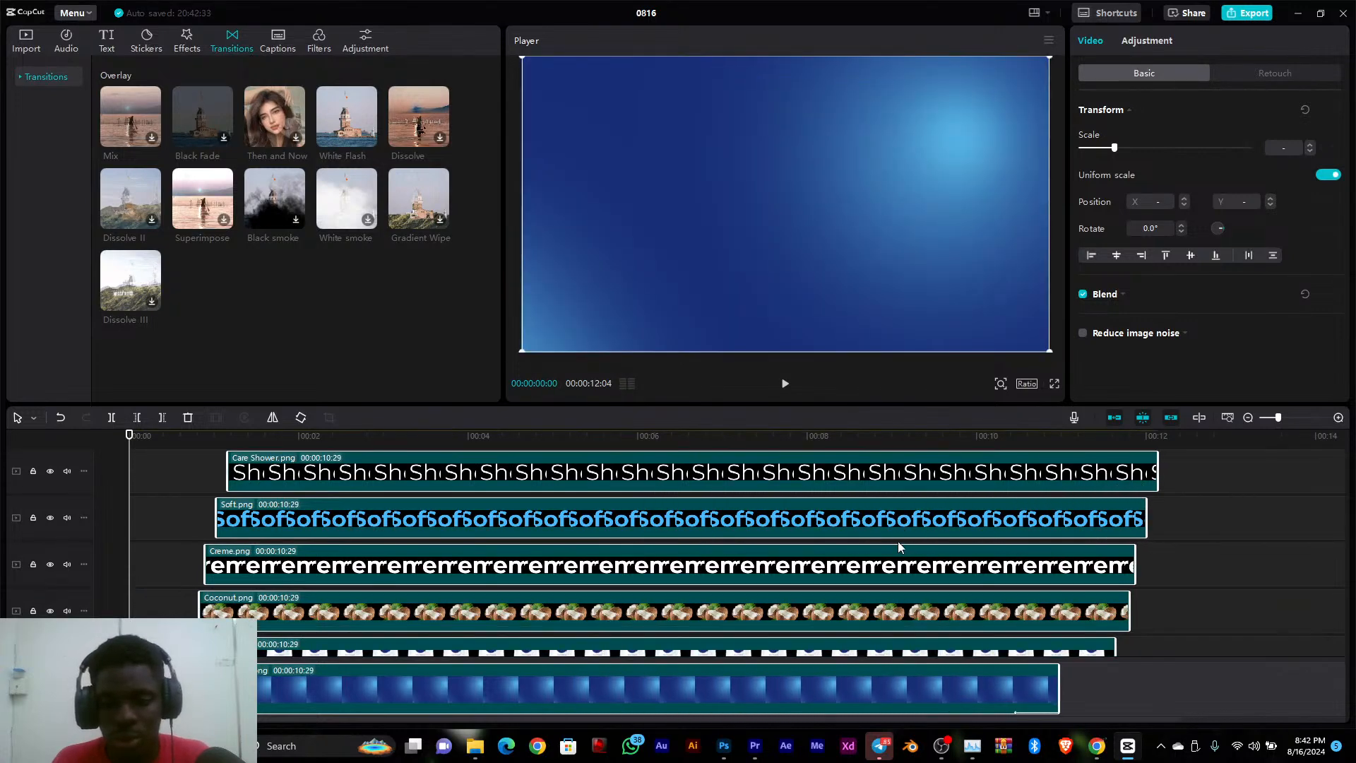
{"action": "scroll", "coordinate": [897, 541], "scroll_direction": "down", "scroll_amount": 5}
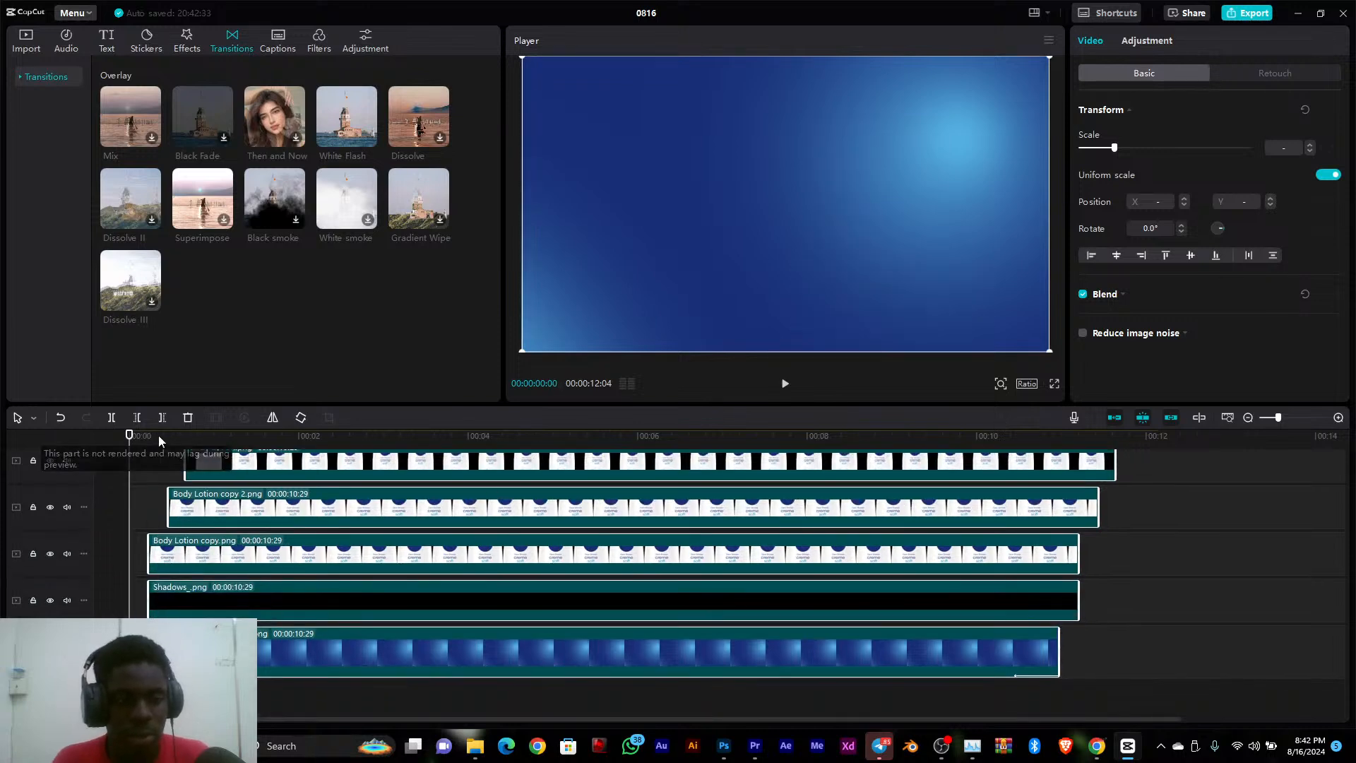
{"action": "left_click", "coordinate": [1164, 594]}
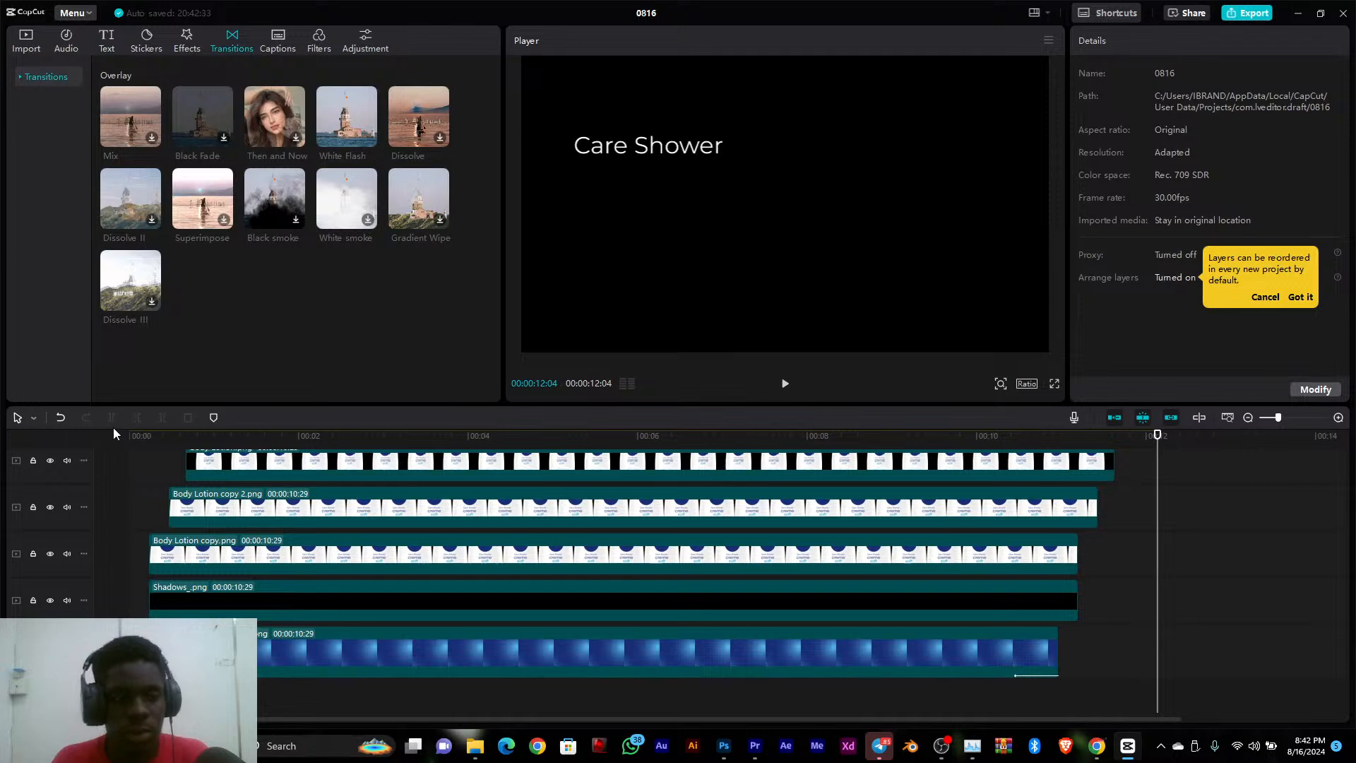
Return to the start of the timeline and scrub the first half second to review how the bottles appear
{"action": "left_click", "coordinate": [129, 437]}
{"action": "left_click_drag", "start_coordinate": [131, 439], "coordinate": [61, 476]}
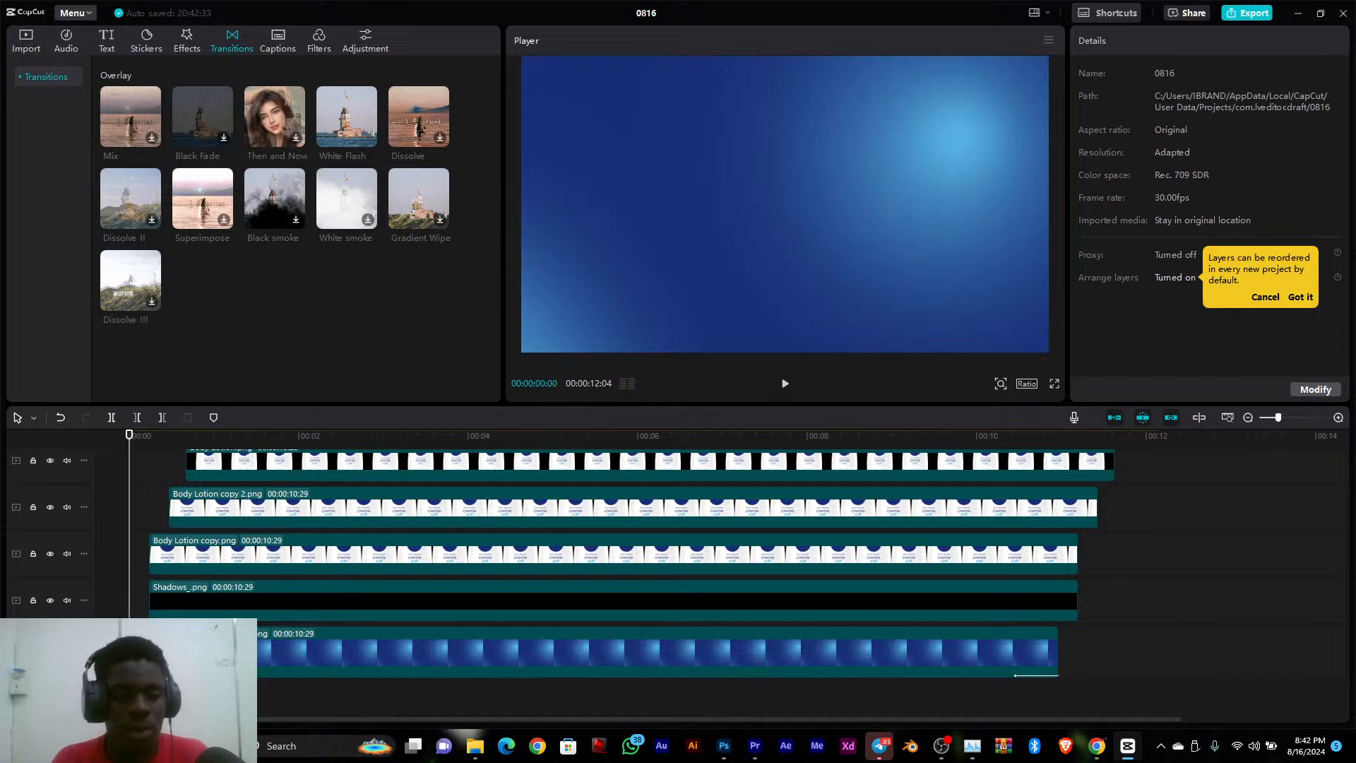
{"action": "left_click", "coordinate": [194, 651]}
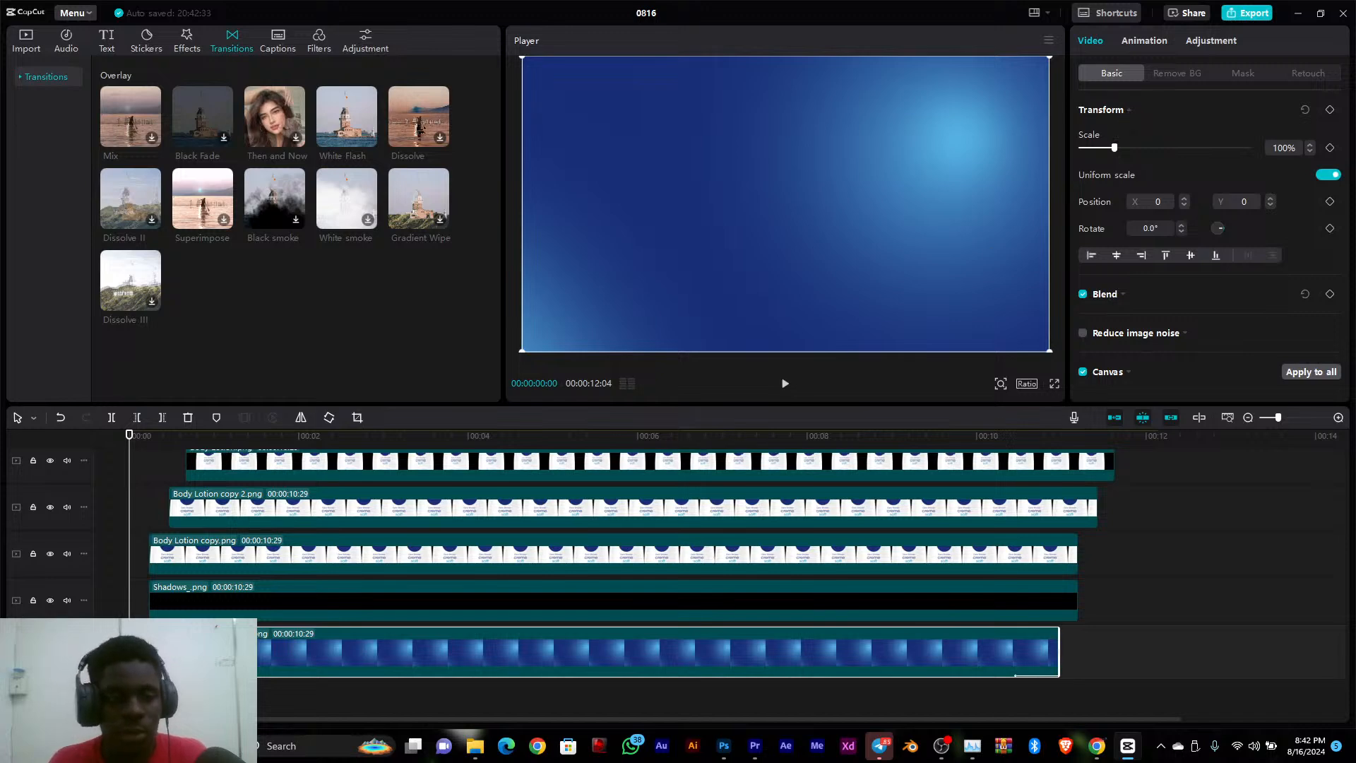
{"action": "left_click_drag", "start_coordinate": [149, 442], "coordinate": [169, 444]}
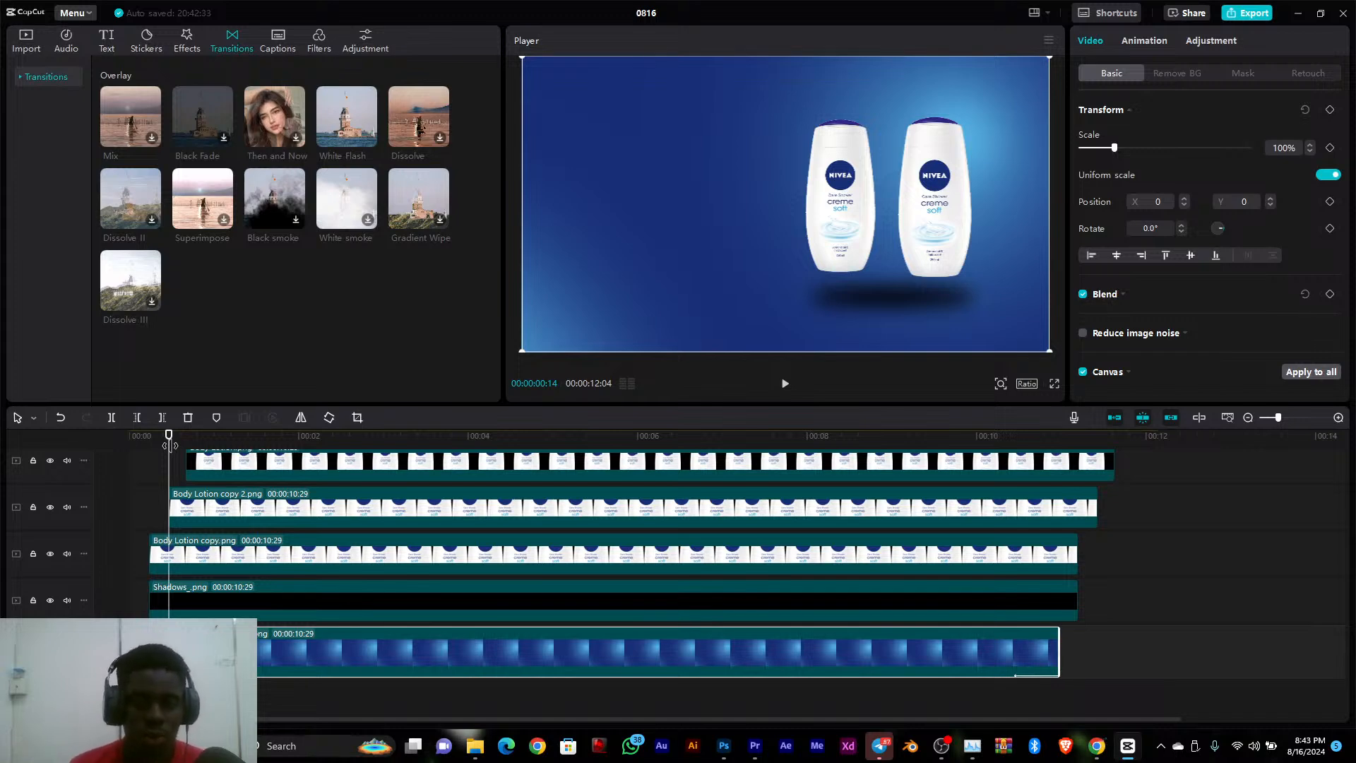
Hide and show the Body Lotion copy.png track at 00:00:01:03 to check which bottle it holds
{"action": "left_click", "coordinate": [384, 563]}
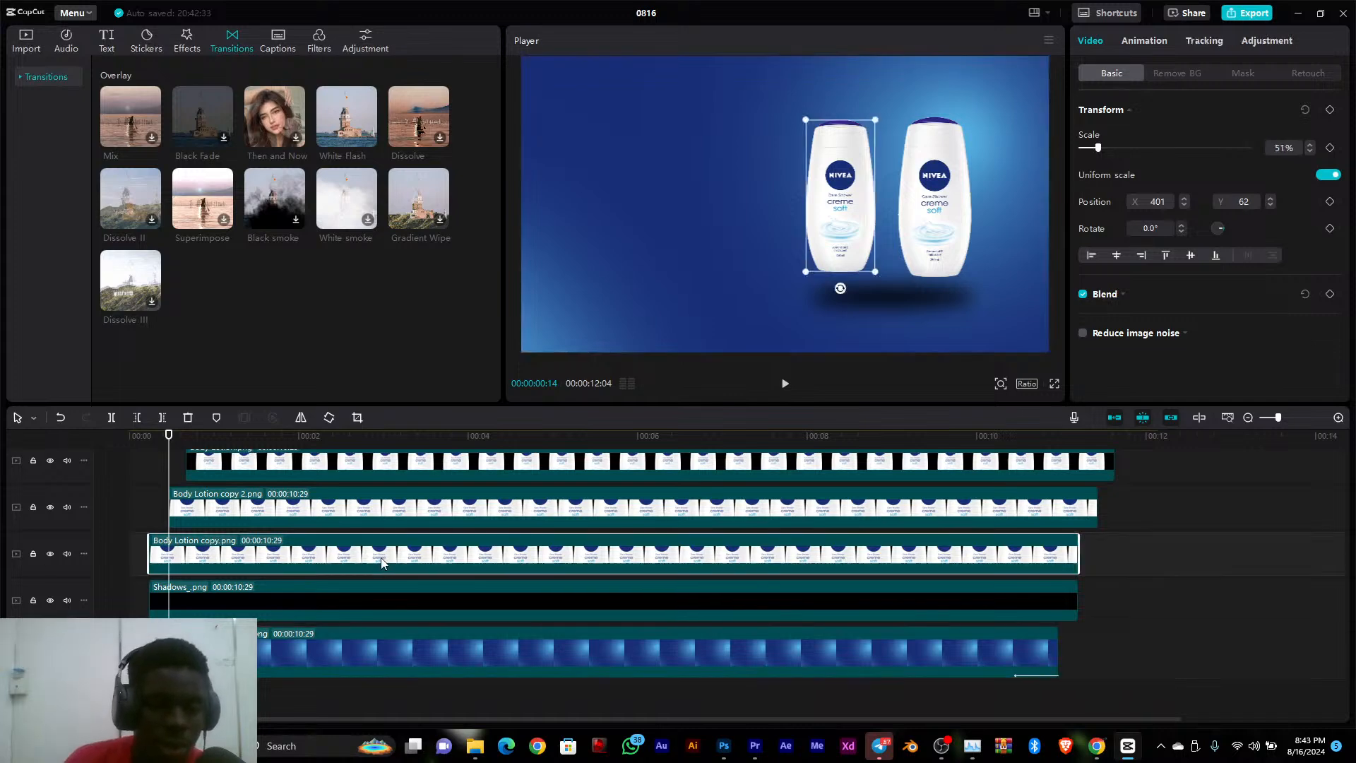
{"action": "left_click", "coordinate": [222, 440]}
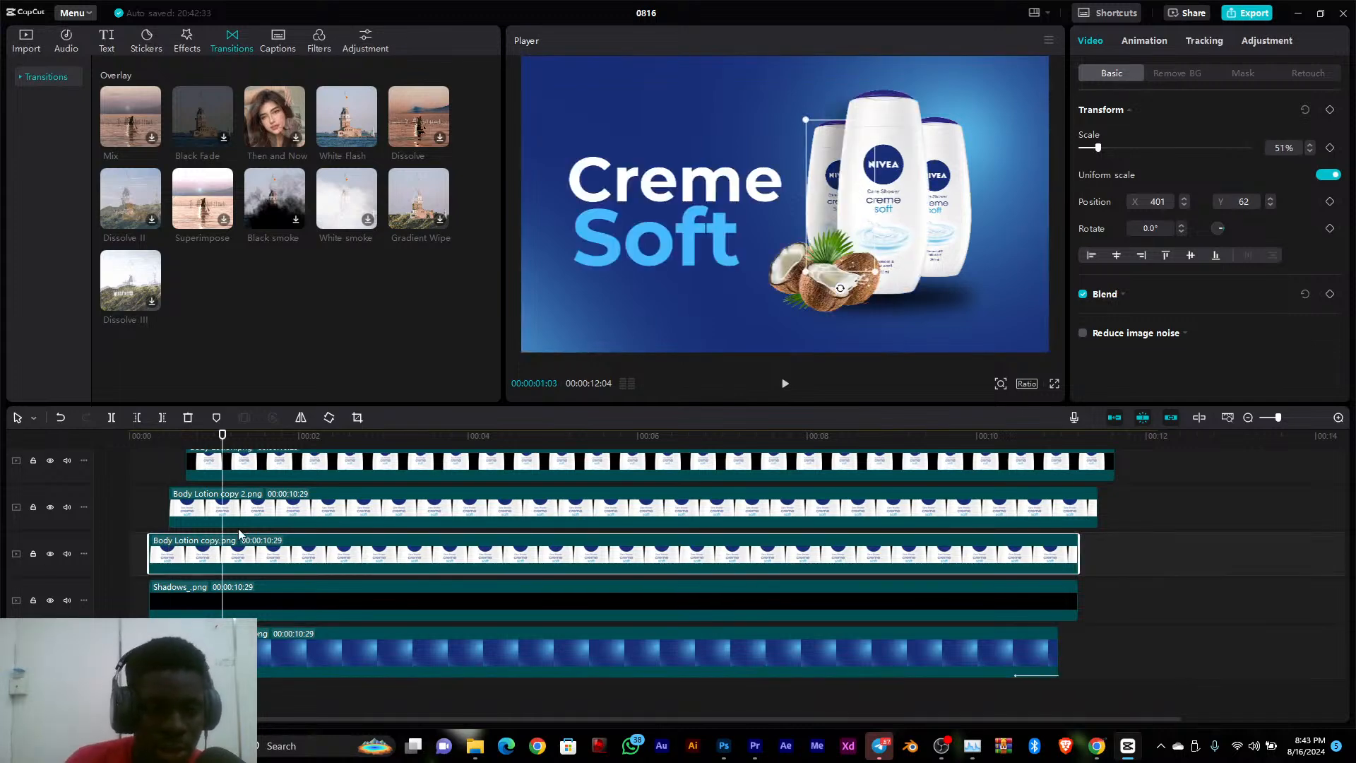
{"action": "left_click", "coordinate": [51, 555]}
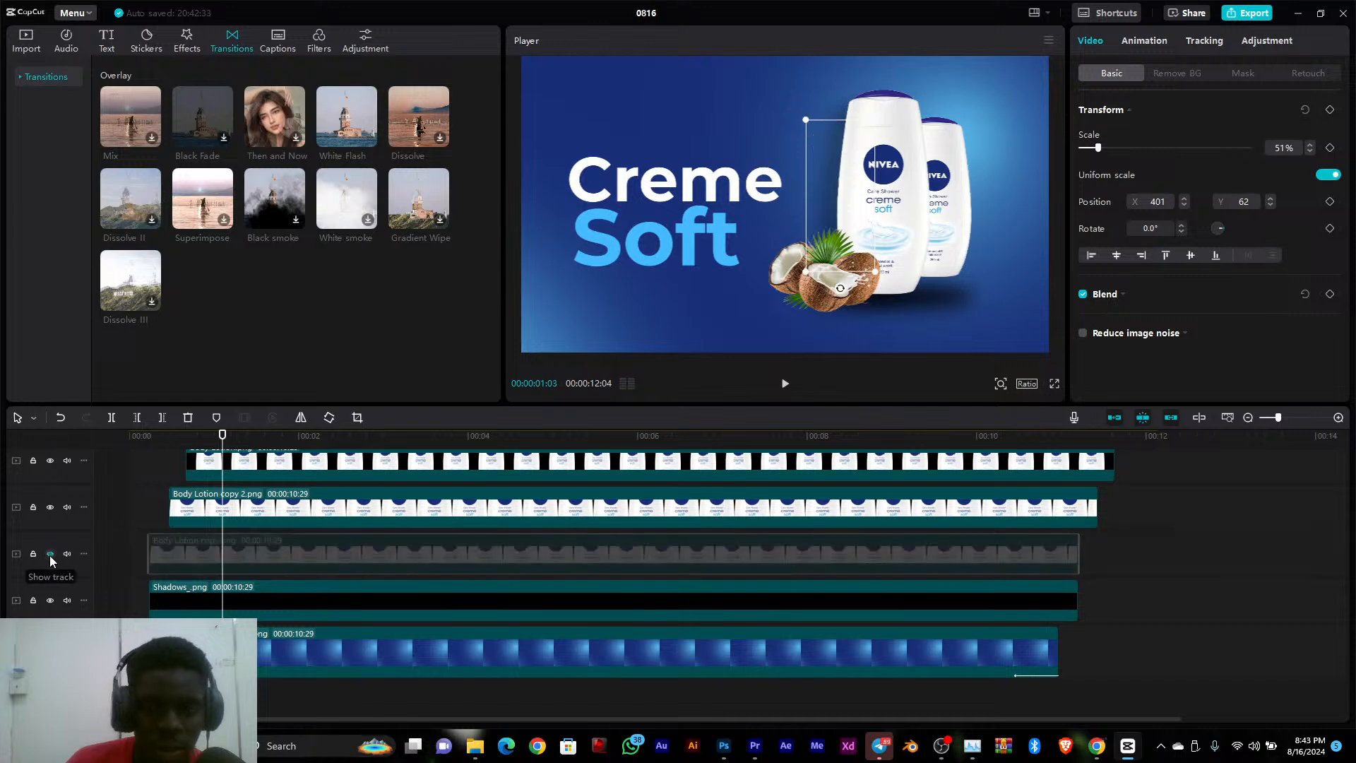
{"action": "left_click", "coordinate": [50, 556]}
Shift the large front bottle slightly right to X 658 and add a Scale keyframe to it at 00:00:04:10
{"action": "mouse_move", "coordinate": [908, 141]}
{"action": "left_mouse_down"}
{"action": "mouse_move", "coordinate": [888, 137]}
{"action": "mouse_move", "coordinate": [910, 141]}
{"action": "left_mouse_up"}
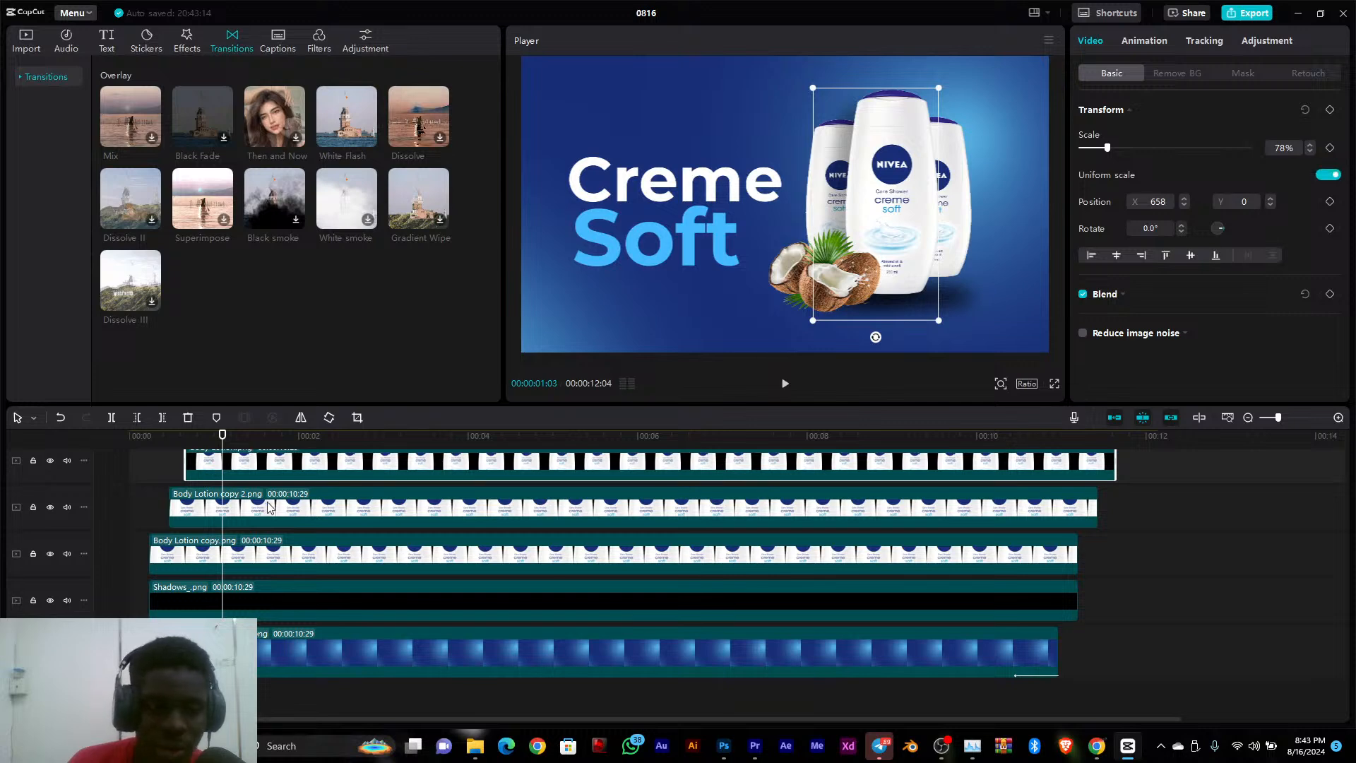
{"action": "left_click_drag", "start_coordinate": [222, 438], "coordinate": [498, 472]}
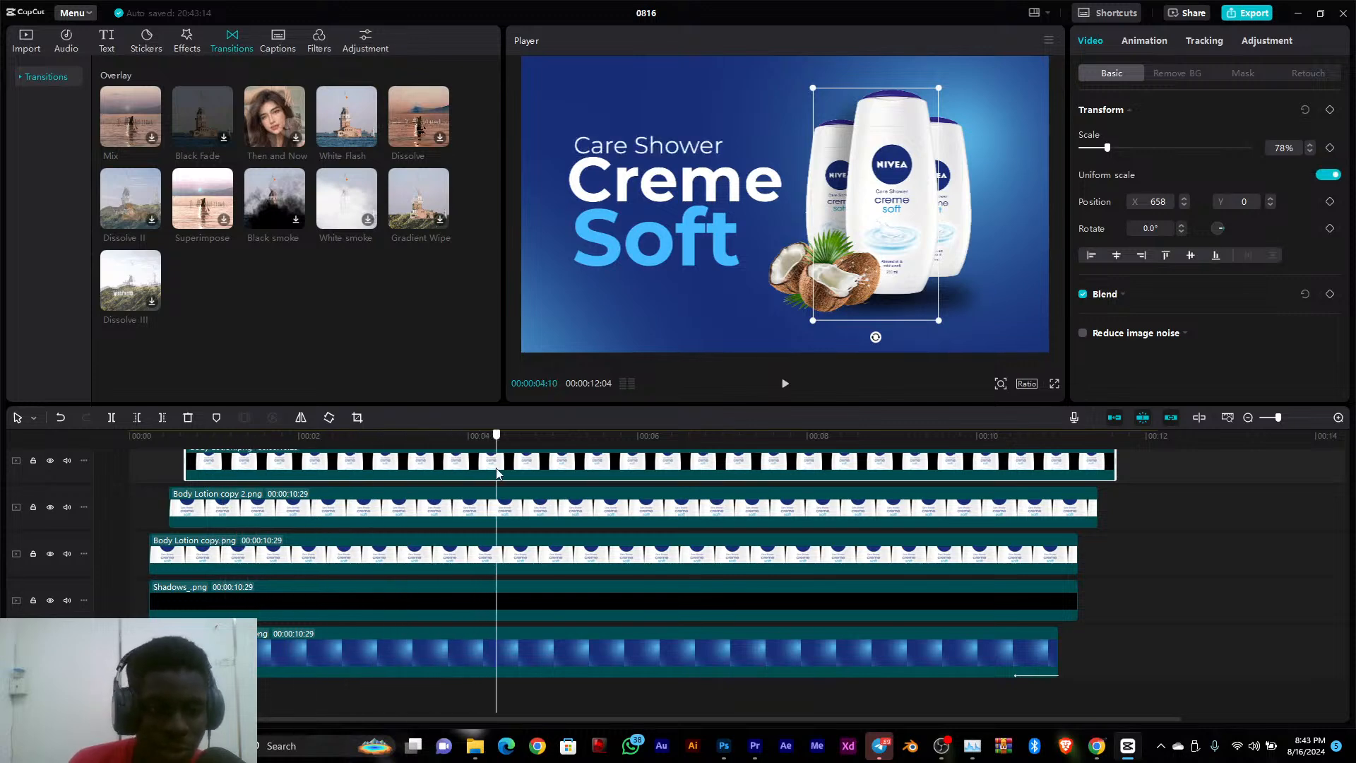
{"action": "scroll", "coordinate": [597, 551], "scroll_direction": "up", "scroll_amount": 1}
{"action": "scroll", "coordinate": [597, 551], "scroll_direction": "up", "scroll_amount": 3}
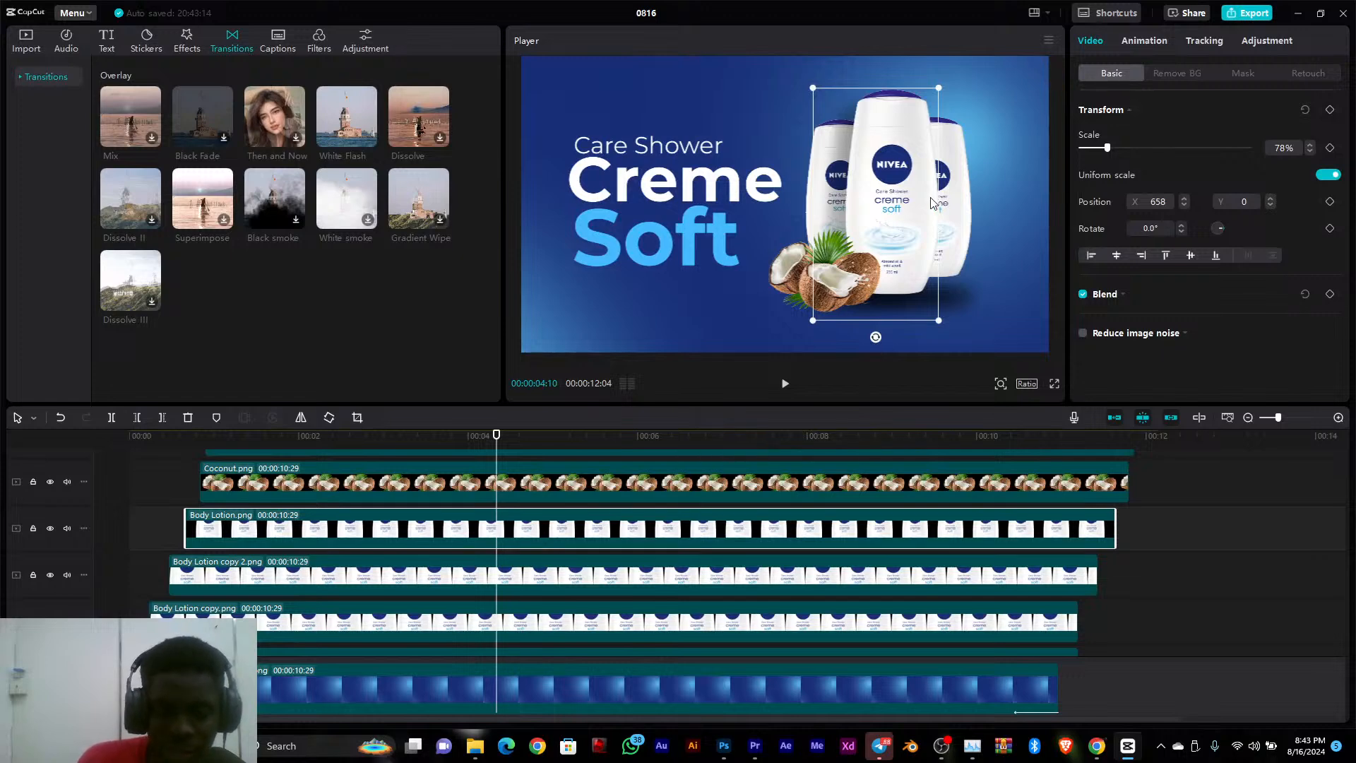
{"action": "left_click", "coordinate": [1331, 148]}
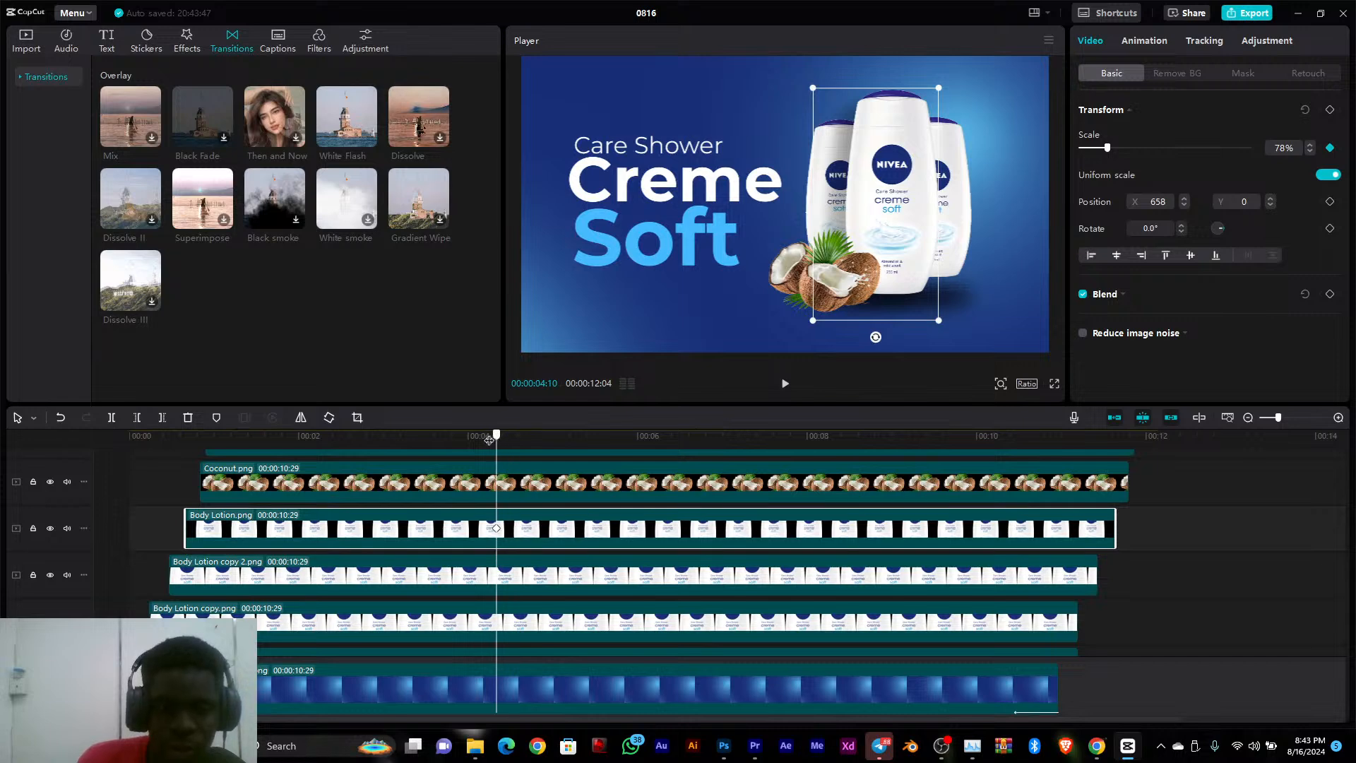
{"action": "mouse_move", "coordinate": [497, 436]}
{"action": "left_mouse_down"}
{"action": "mouse_move", "coordinate": [276, 435]}
{"action": "mouse_move", "coordinate": [188, 465]}
{"action": "left_mouse_up"}
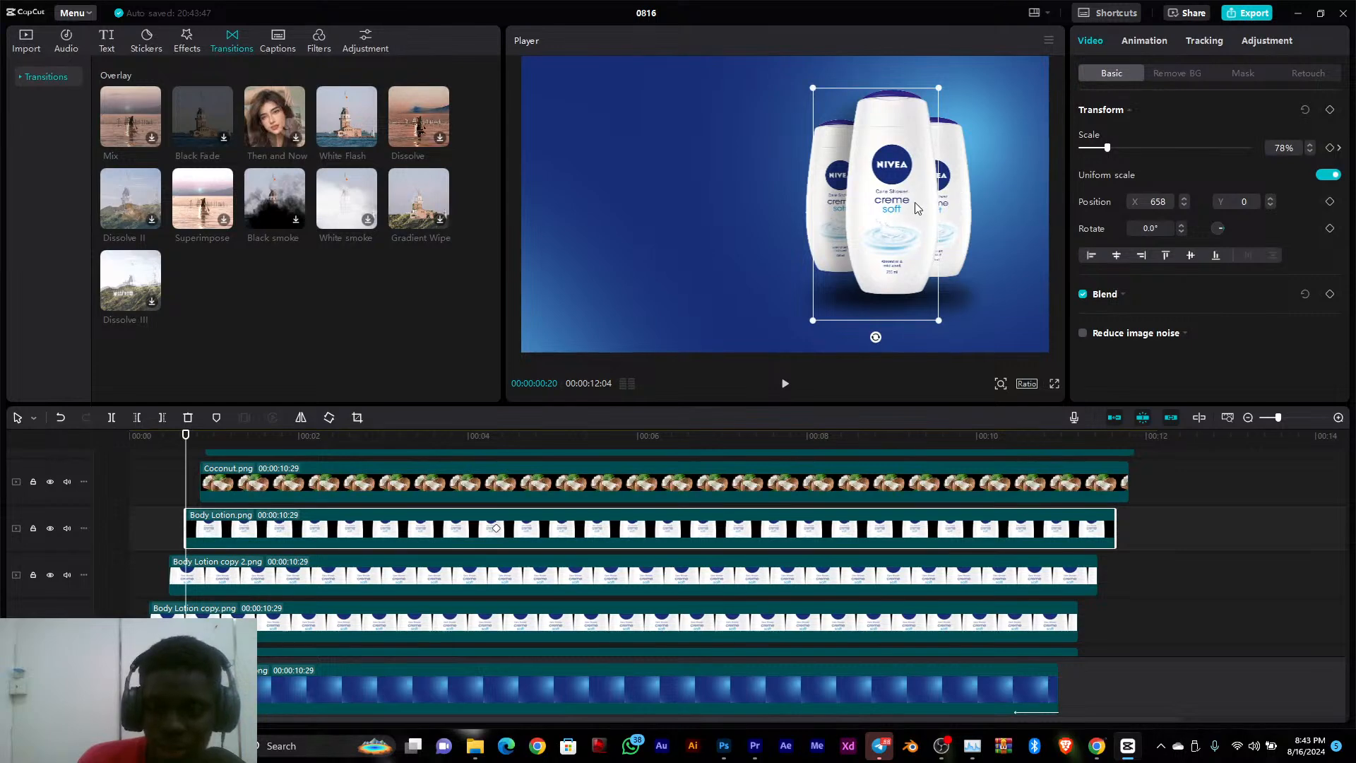
{"action": "left_click_drag", "start_coordinate": [912, 208], "coordinate": [696, 228]}
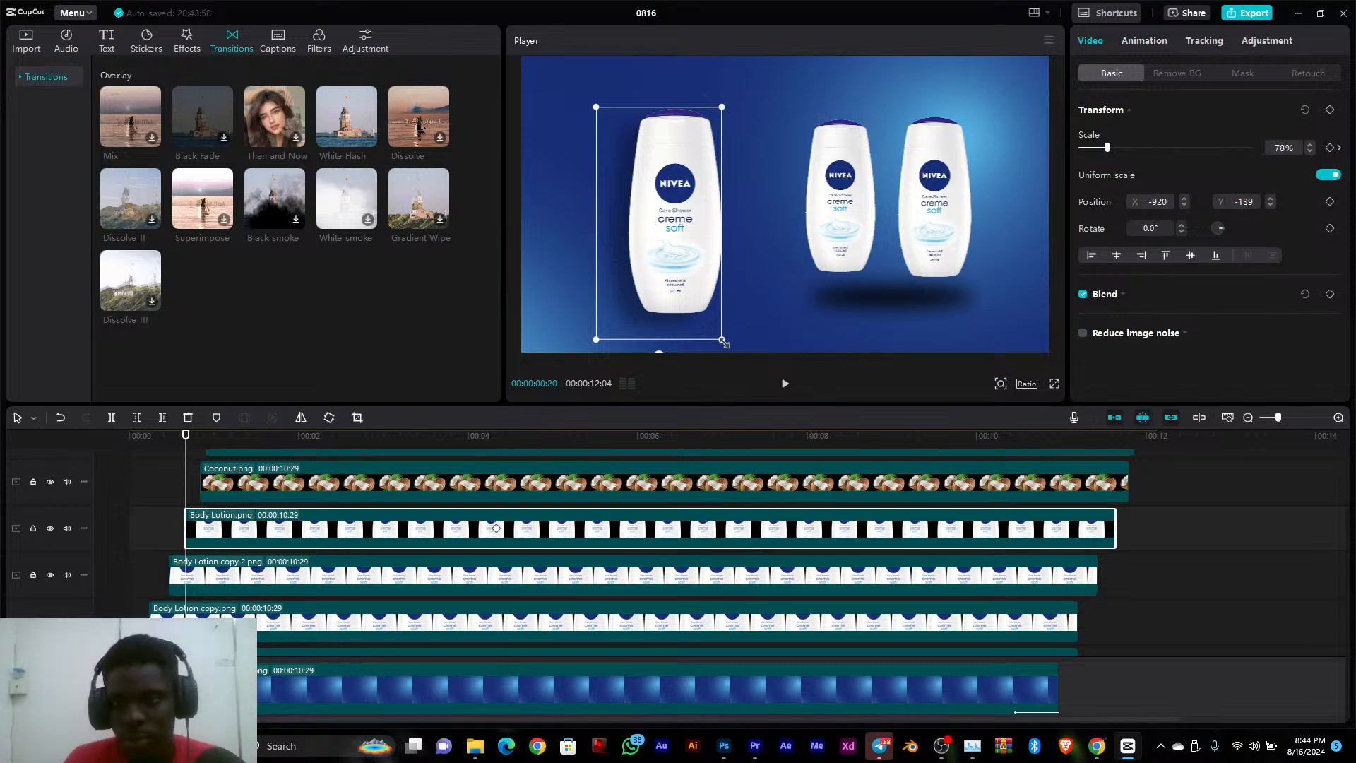
{"action": "key", "text": "ctrl+z"}
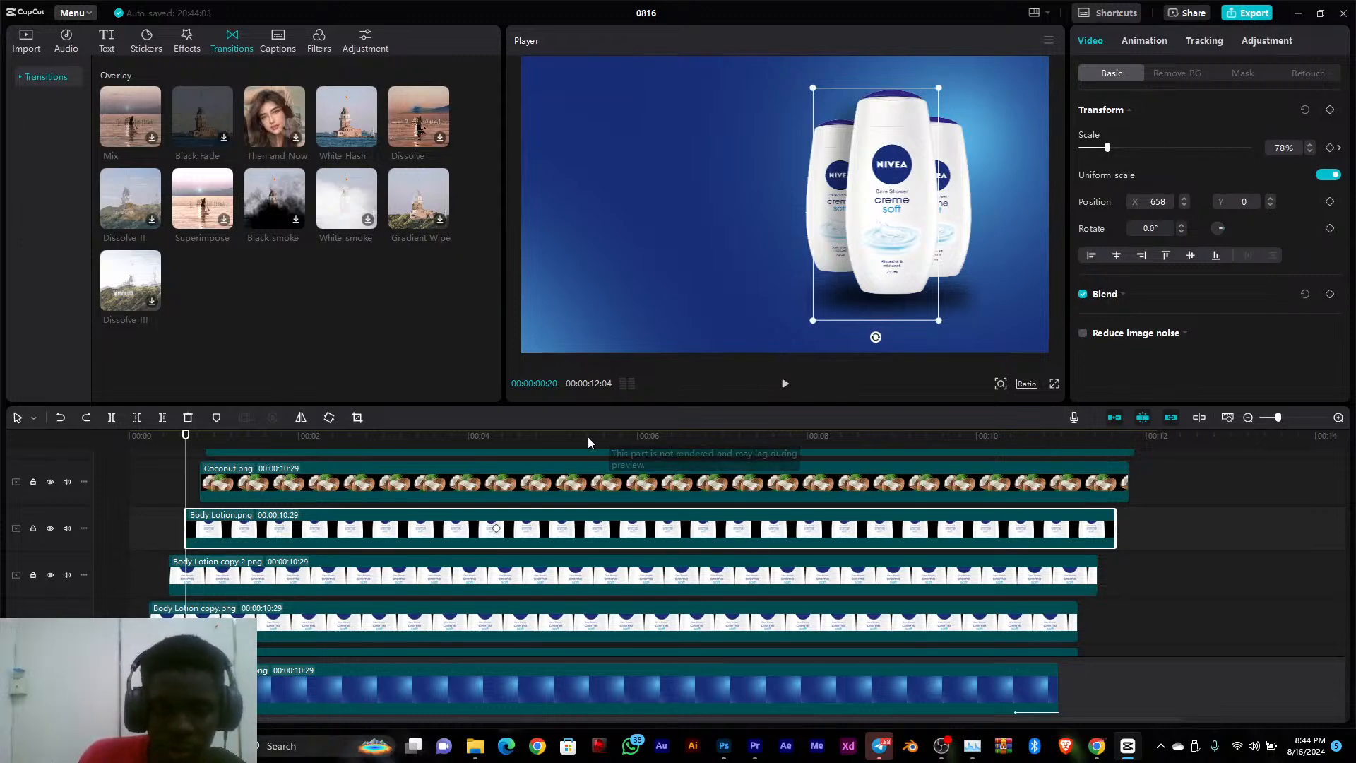
Keyframe all Transform properties of Body Lotion.png at 00:00:04:10, and at 00:00:00:27 move it left to about X -1424 and enlarge it to 194%
{"action": "left_click", "coordinate": [497, 442]}
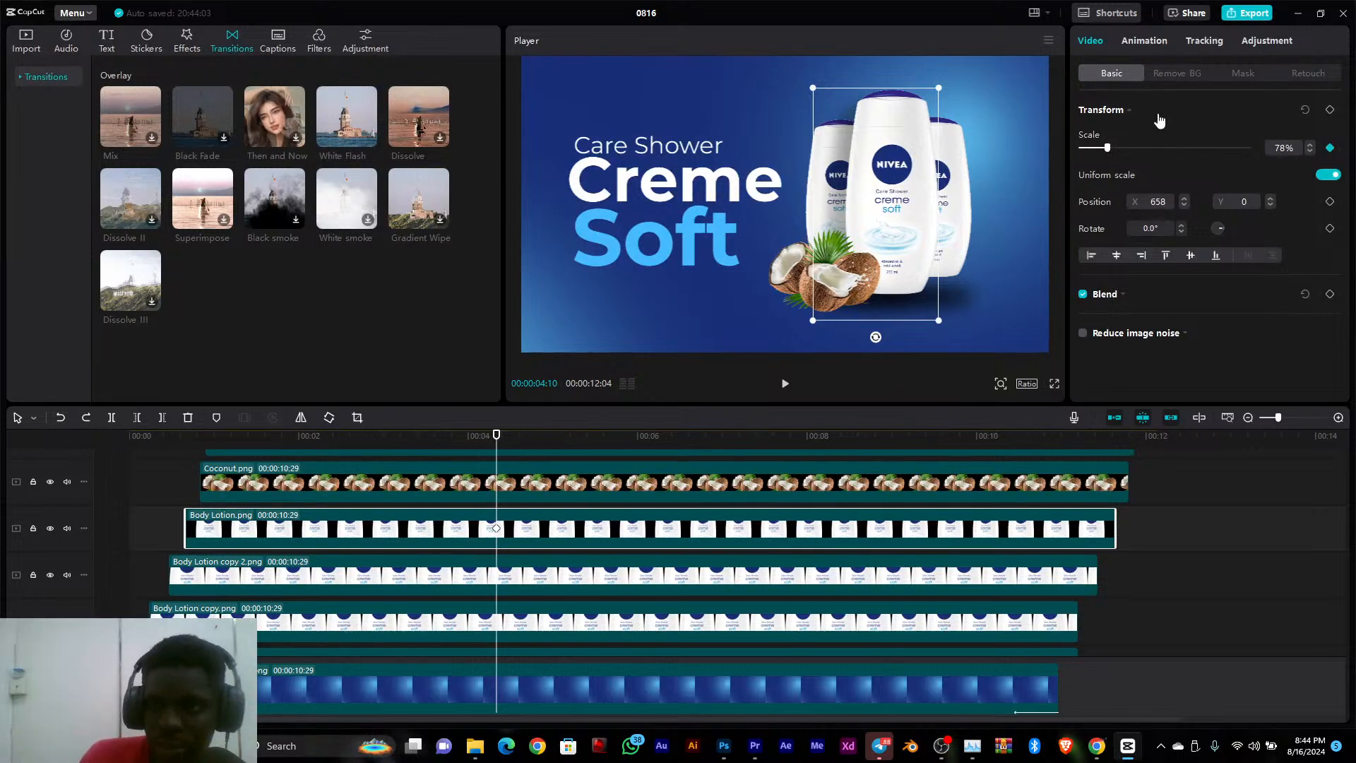
{"action": "left_click", "coordinate": [1330, 110]}
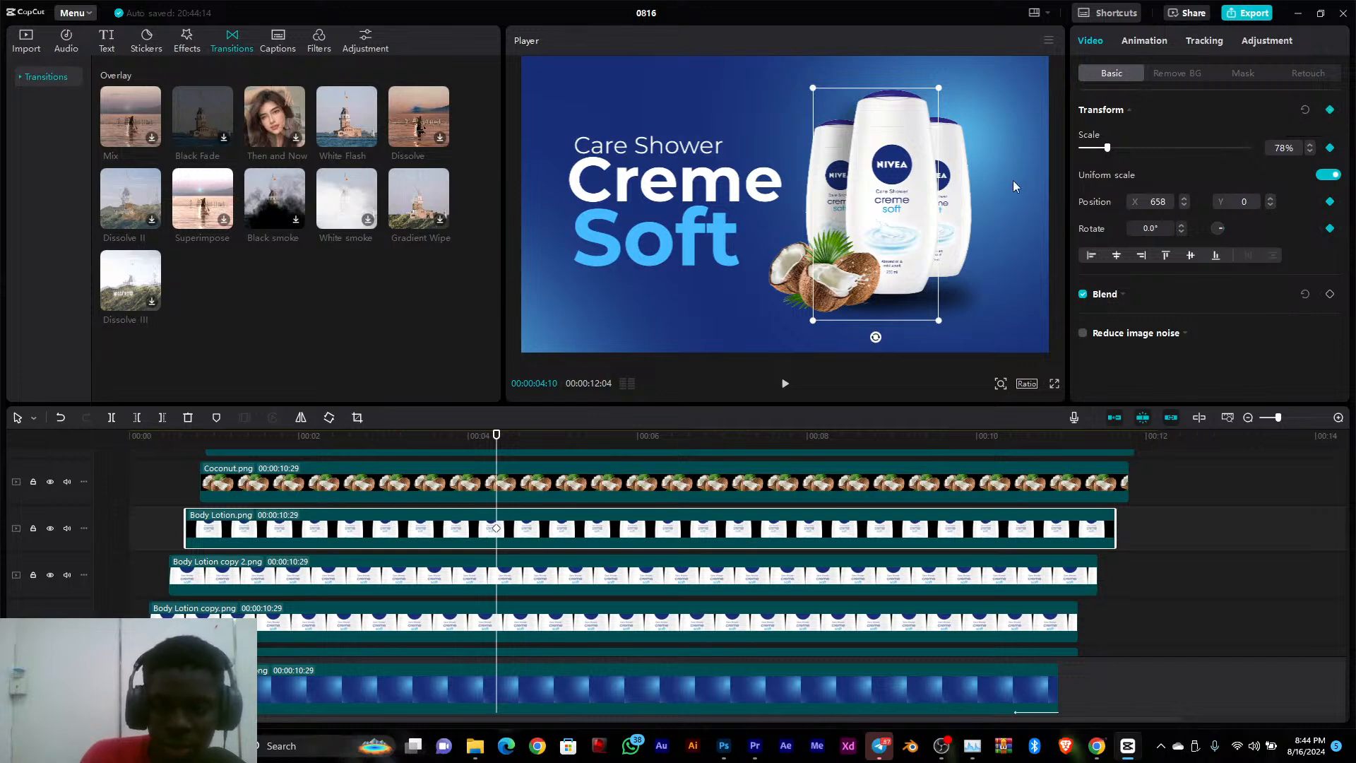
{"action": "left_click_drag", "start_coordinate": [398, 446], "coordinate": [207, 451]}
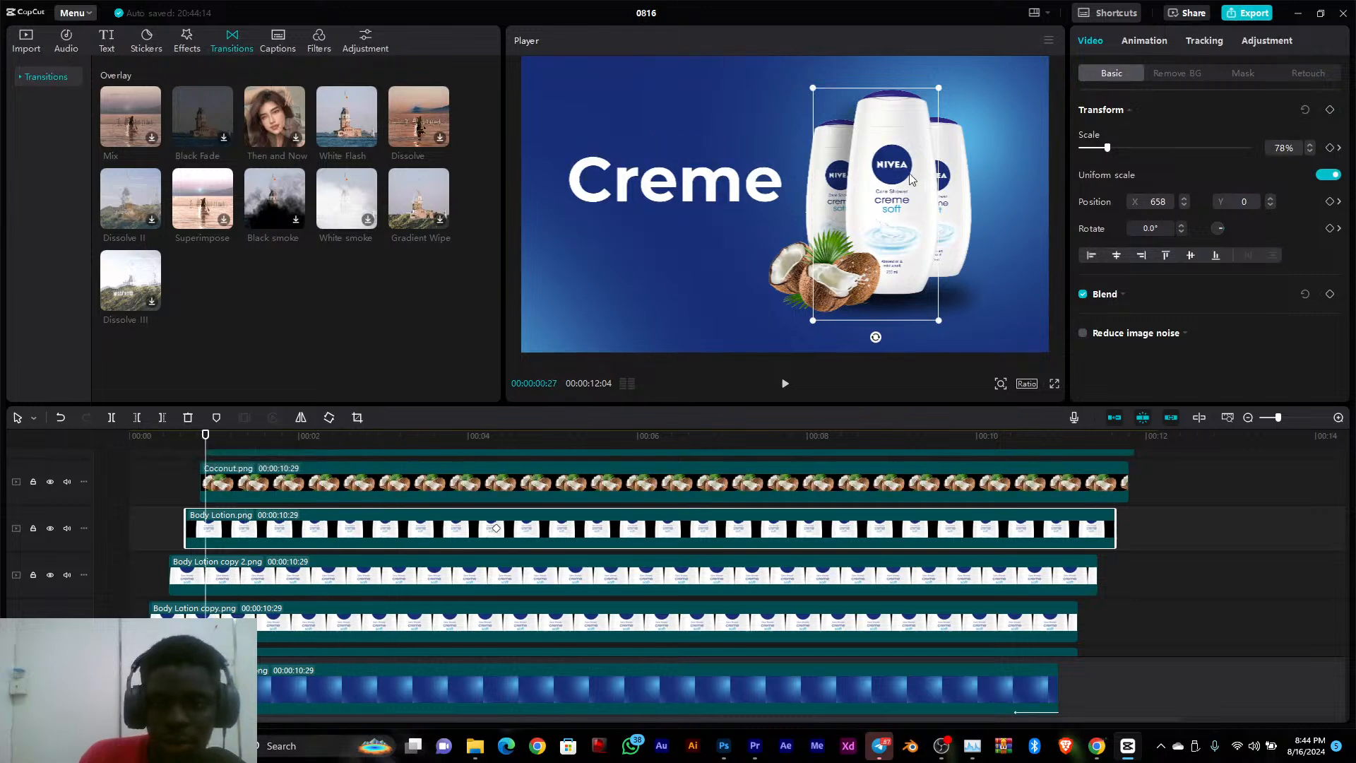
{"action": "left_click_drag", "start_coordinate": [893, 178], "coordinate": [628, 166]}
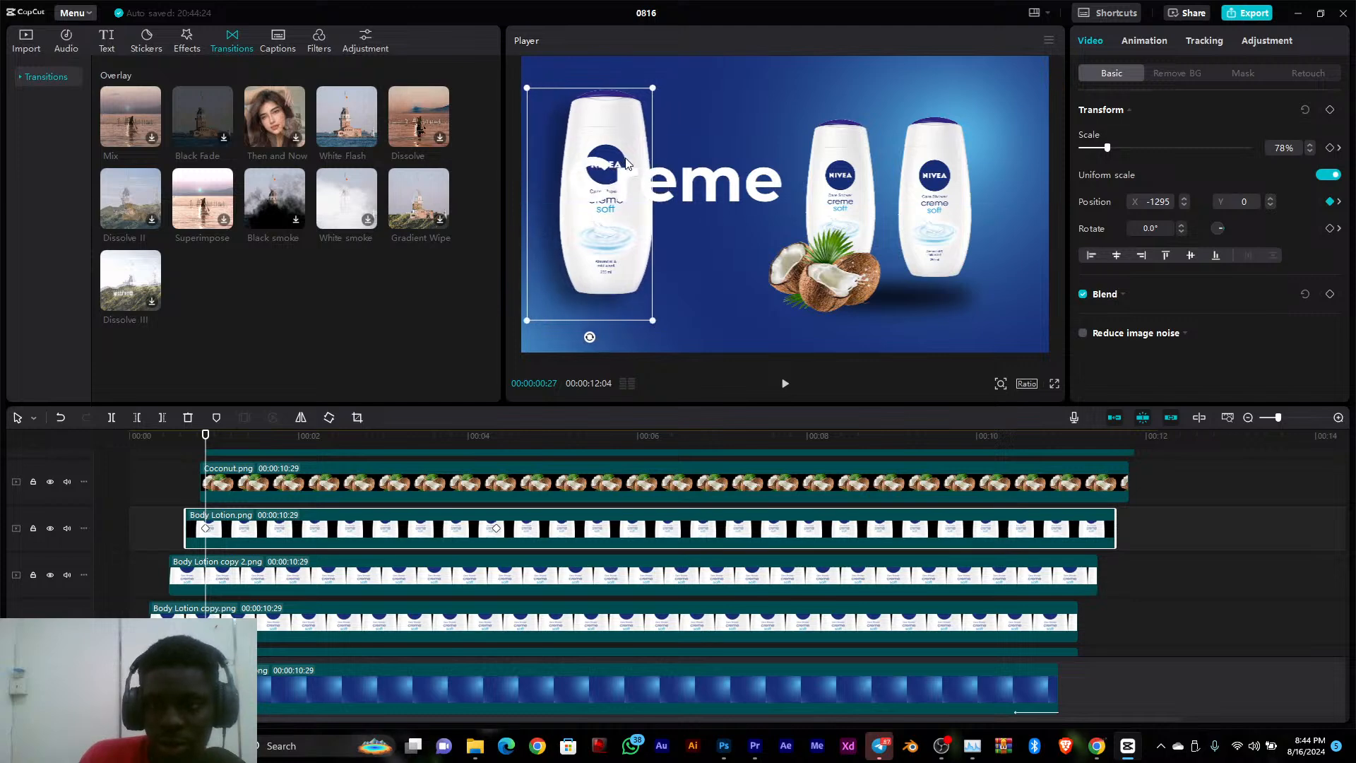
{"action": "left_click_drag", "start_coordinate": [652, 322], "coordinate": [918, 500]}
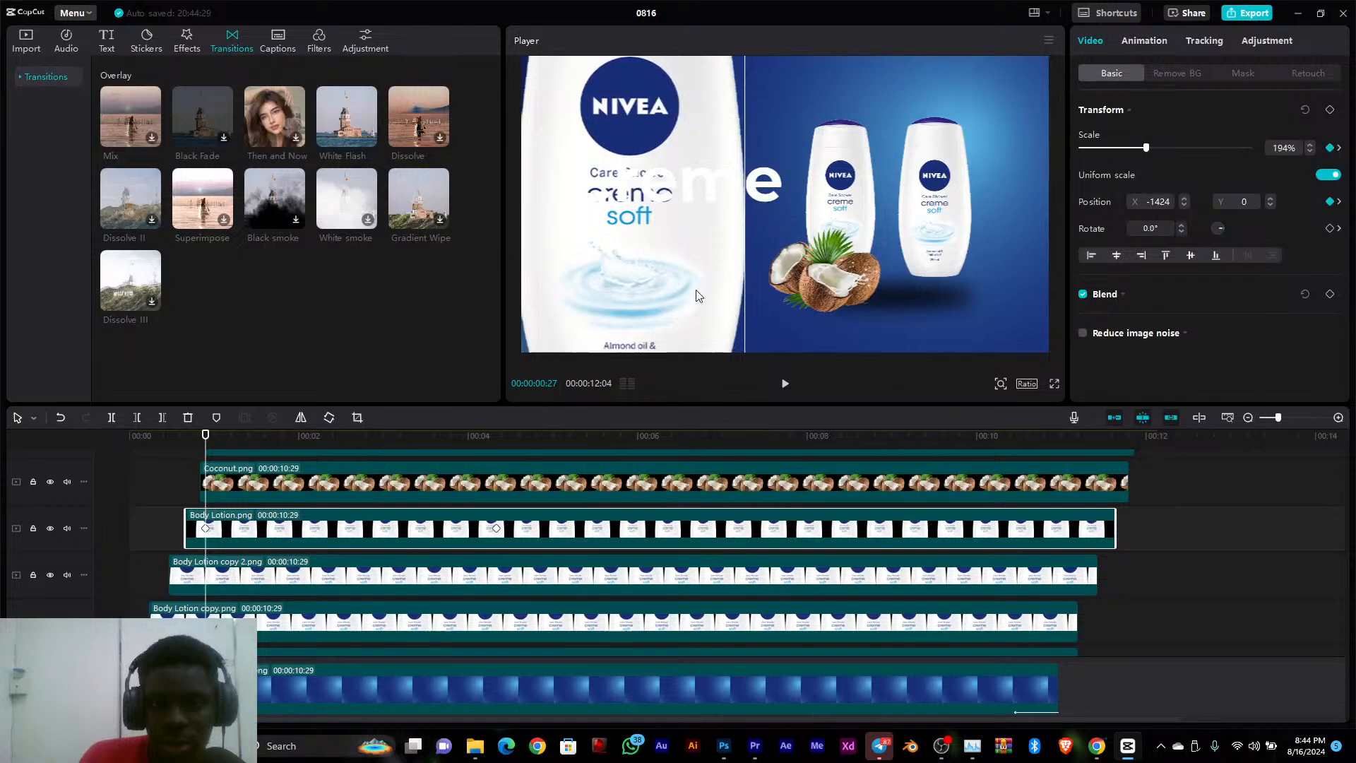
At 00:00:00:27, move the large front bottle off the canvas's left side to about X -3187, Y 154 and keyframe all its Transform properties
{"action": "left_click_drag", "start_coordinate": [695, 289], "coordinate": [454, 267]}
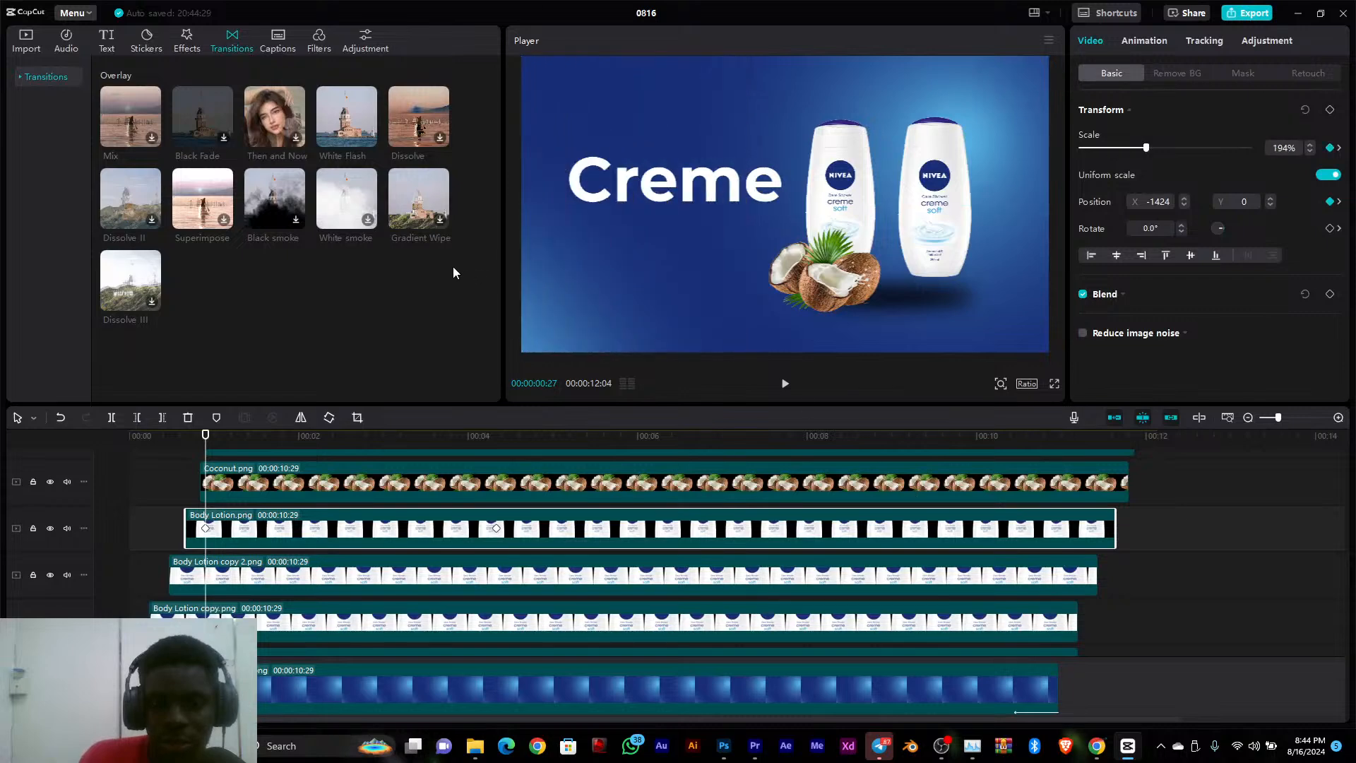
{"action": "left_click", "coordinate": [1331, 113]}
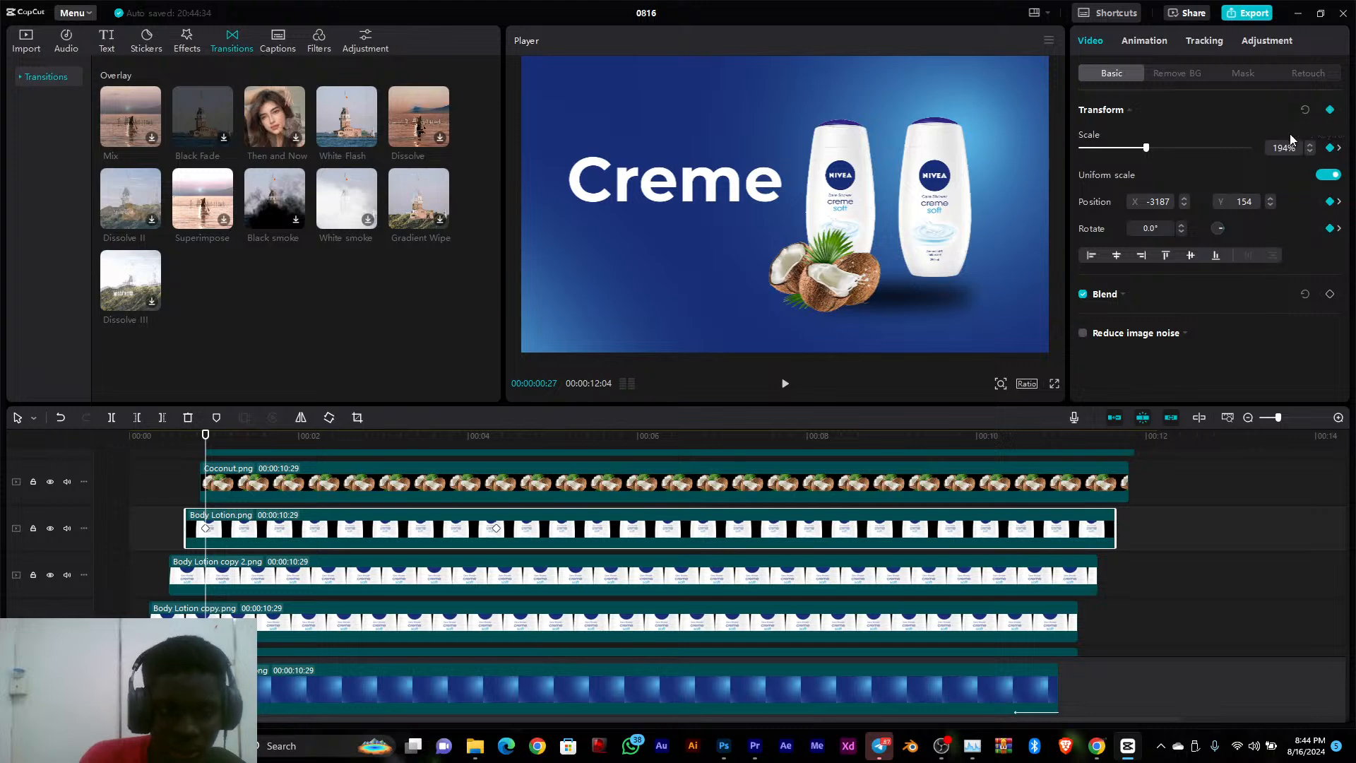
{"action": "left_click_drag", "start_coordinate": [211, 444], "coordinate": [477, 444]}
{"action": "left_click_drag", "start_coordinate": [519, 516], "coordinate": [537, 563]}
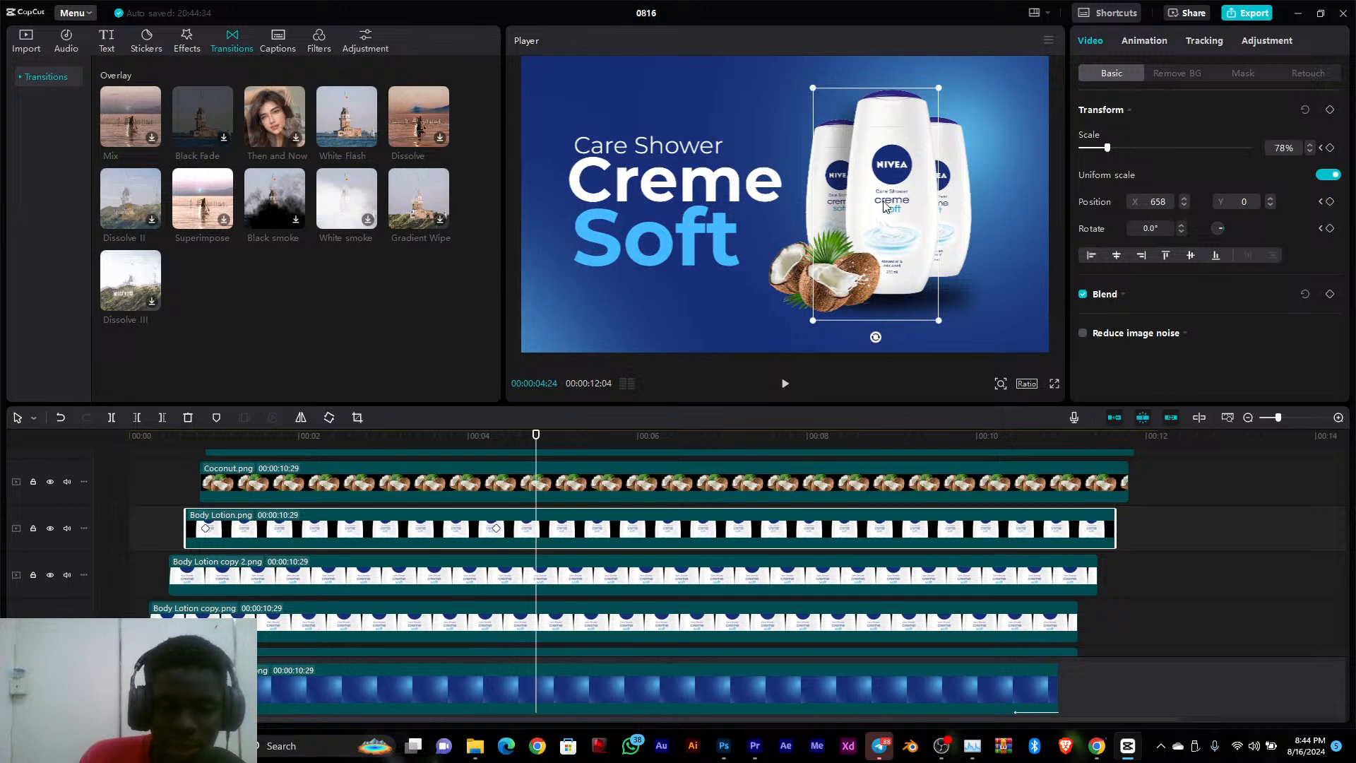
At 00:00:03:06, move the front bottle off the canvas's right side to about X 2355, Y -67, keyframe all Transform properties, and play the motion
{"action": "left_click_drag", "start_coordinate": [468, 452], "coordinate": [401, 450]}
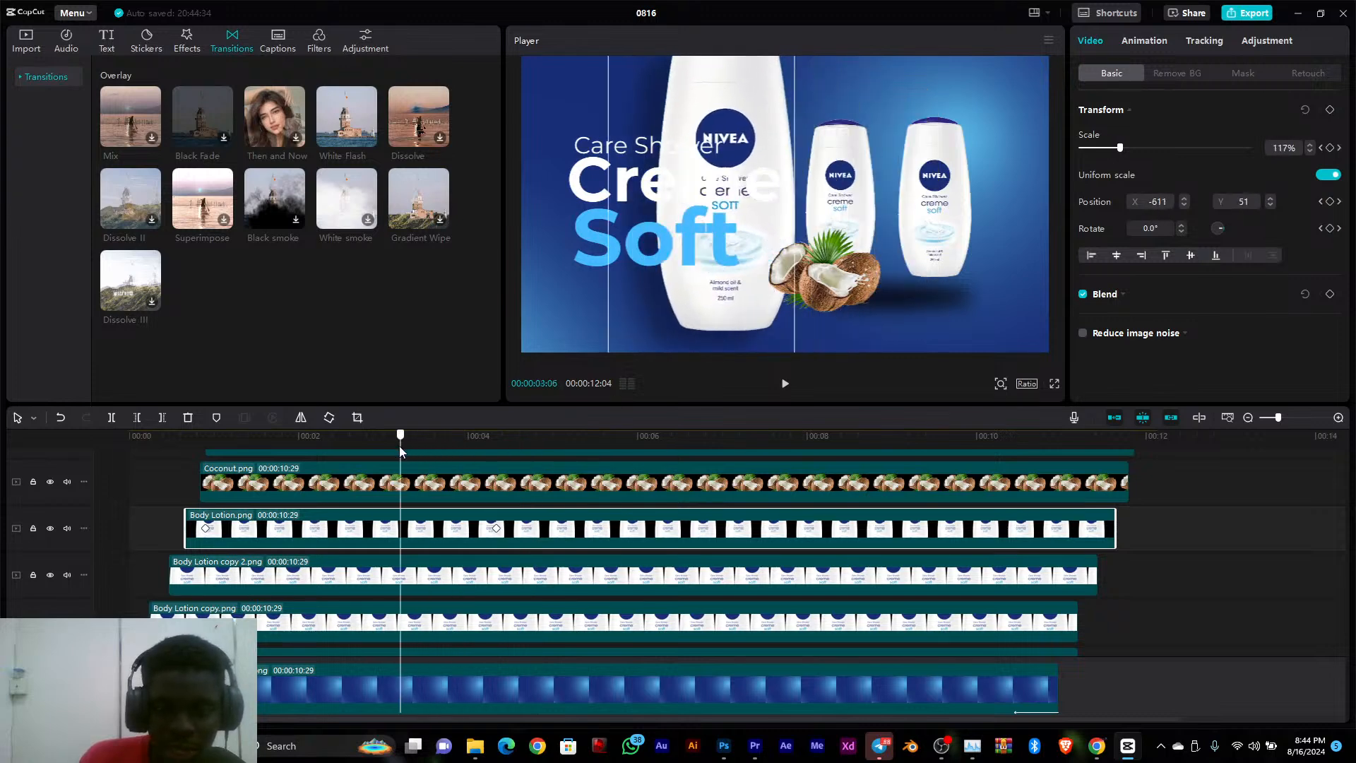
{"action": "left_click_drag", "start_coordinate": [729, 130], "coordinate": [1135, 142]}
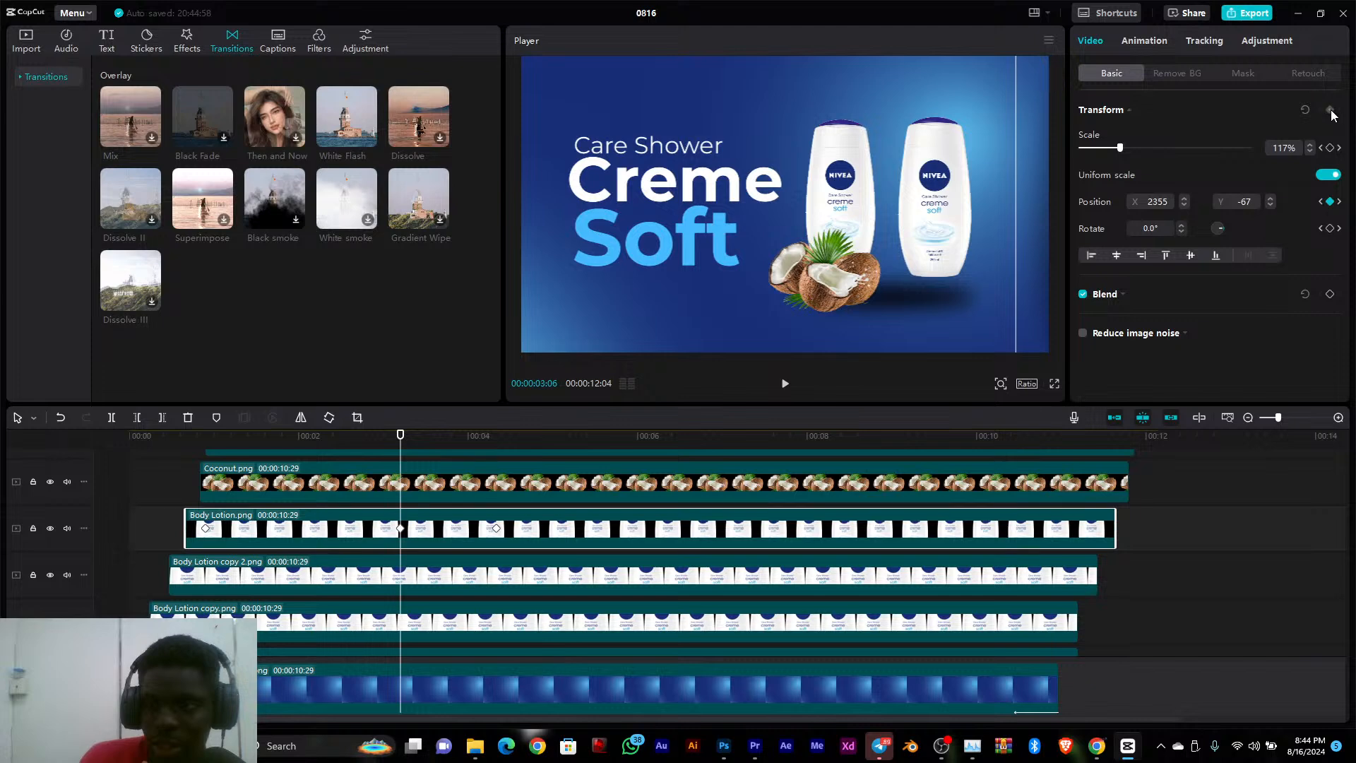
{"action": "left_click", "coordinate": [1332, 113]}
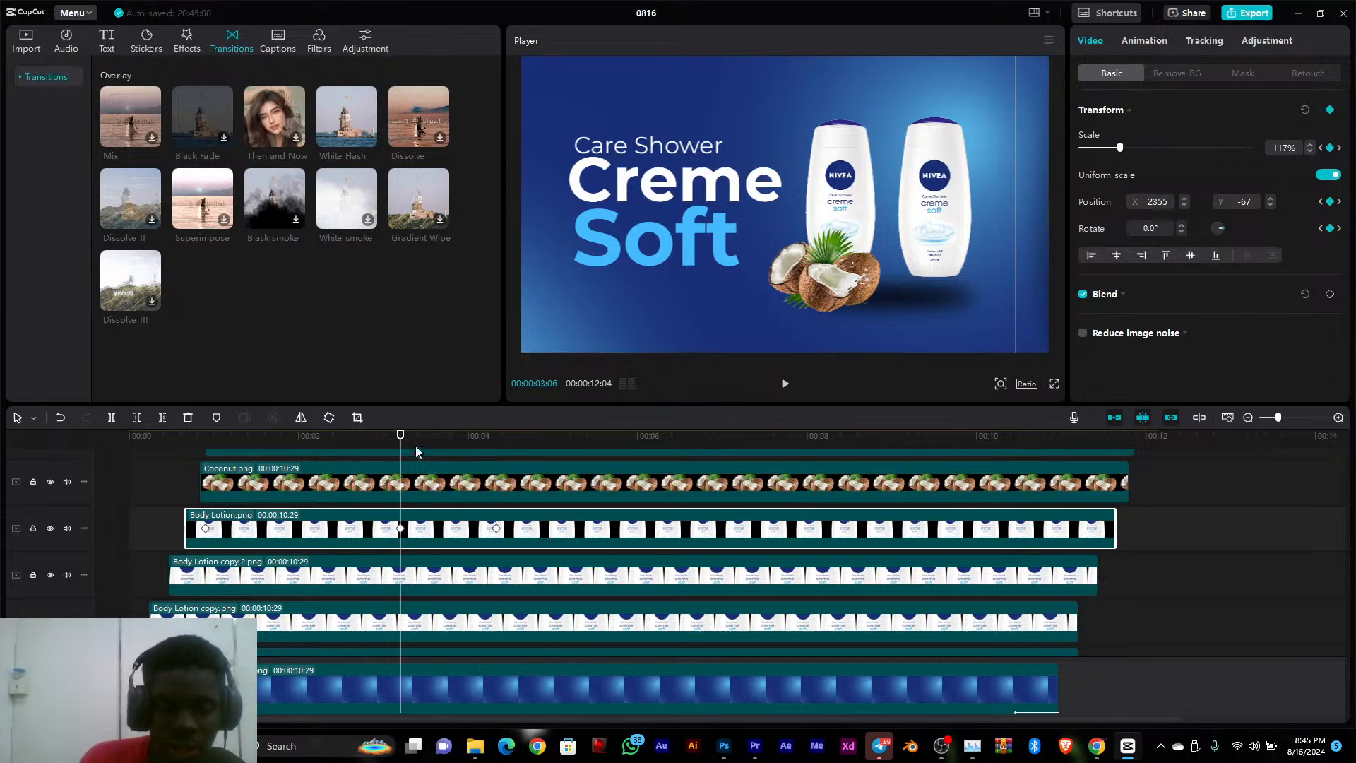
{"action": "left_click_drag", "start_coordinate": [400, 436], "coordinate": [184, 459]}
{"action": "key", "text": "space"}
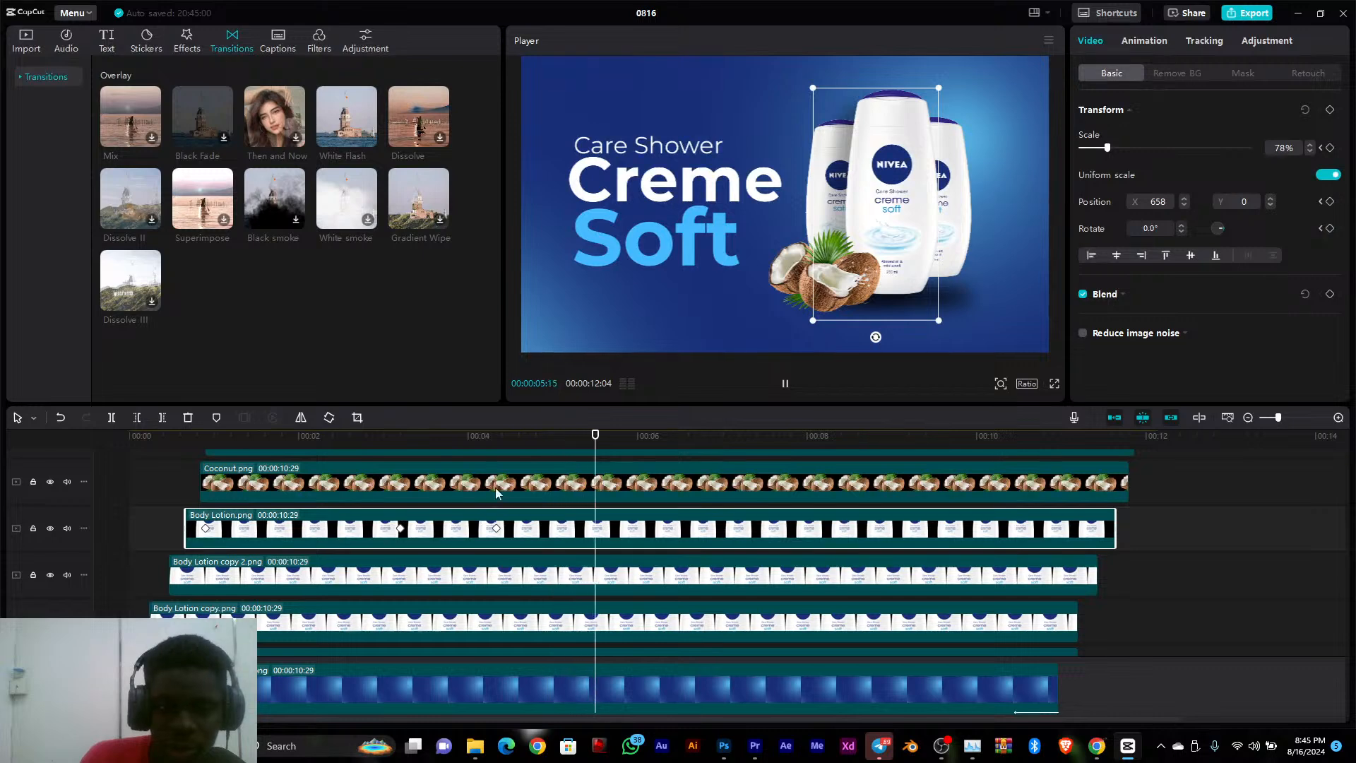
{"action": "left_click", "coordinate": [519, 446]}
{"action": "left_click_drag", "start_coordinate": [519, 446], "coordinate": [508, 445]}
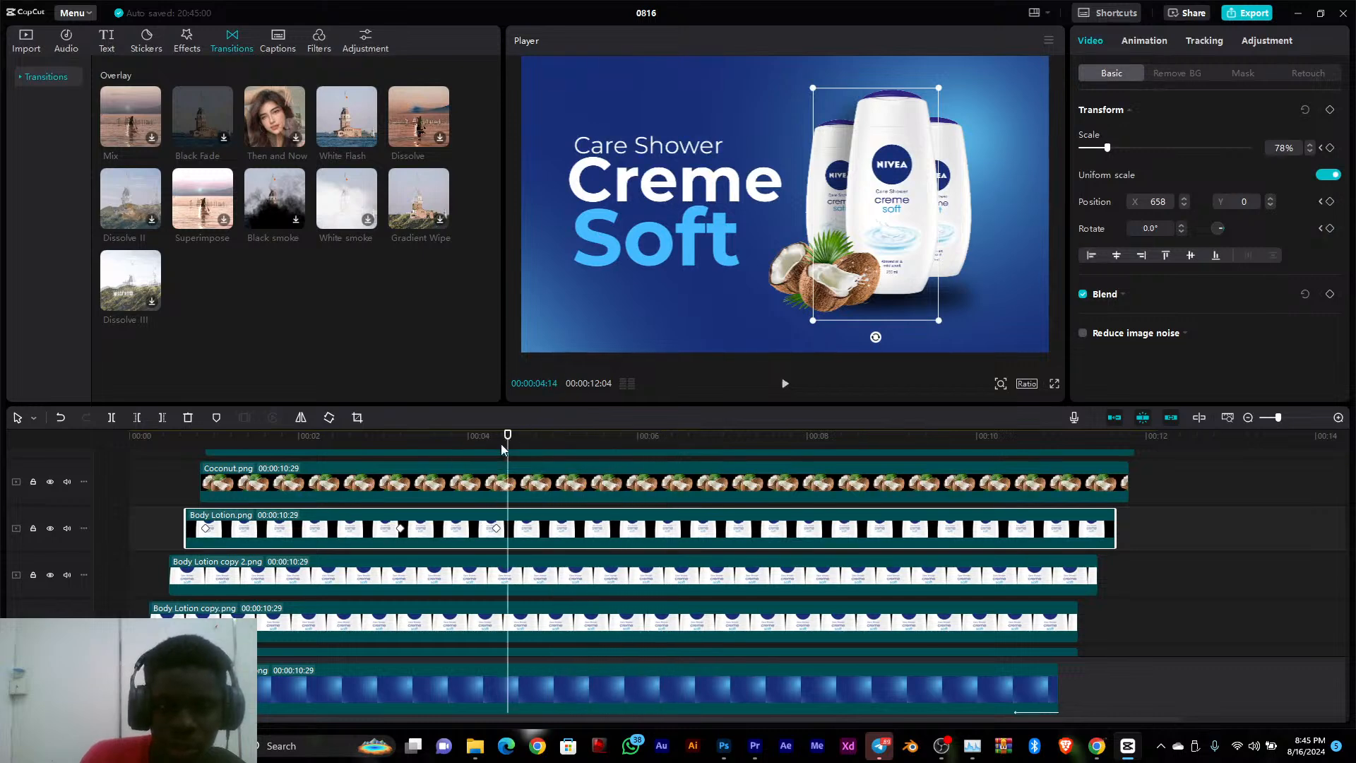
Speed up the front bottle's motion by shifting its middle and last keyframes earlier, to just before and just after the 00:02 mark
{"action": "left_click", "coordinate": [400, 529]}
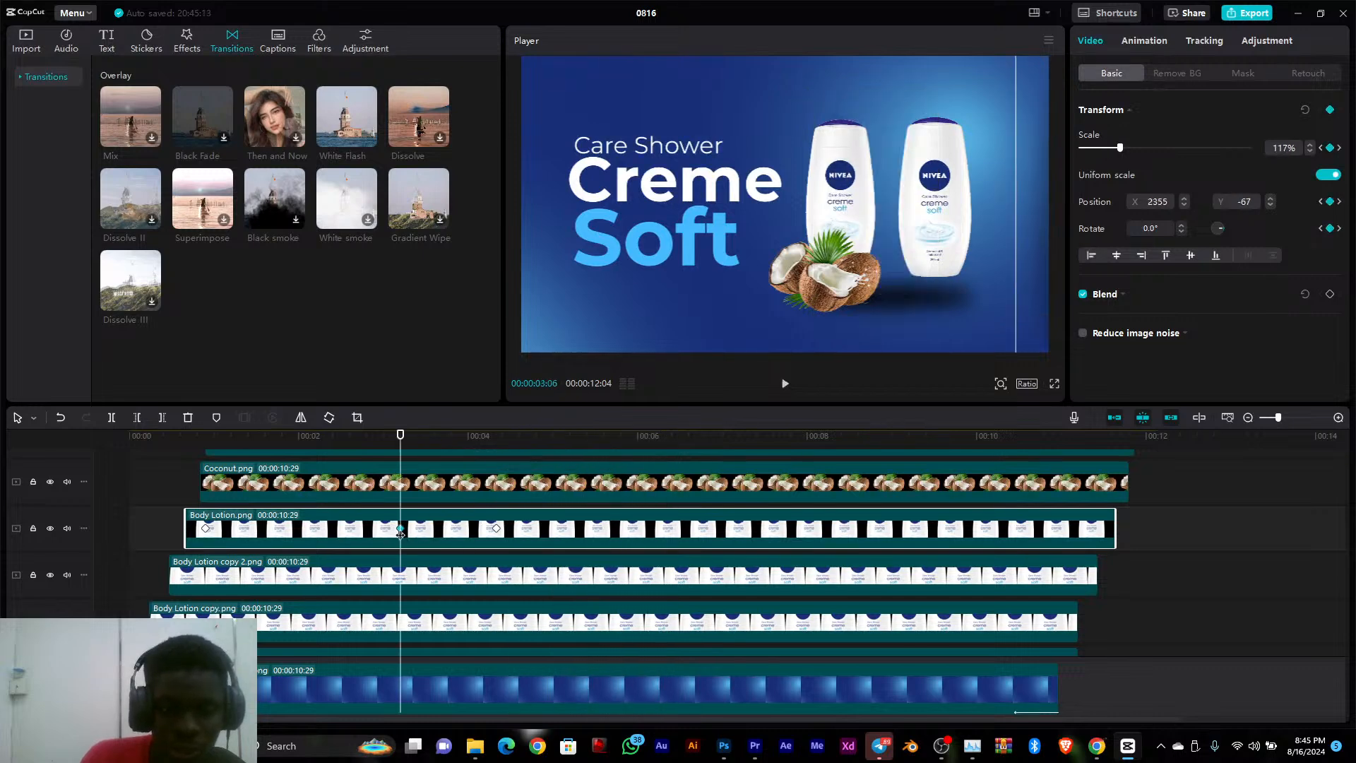
{"action": "left_click_drag", "start_coordinate": [402, 531], "coordinate": [271, 540]}
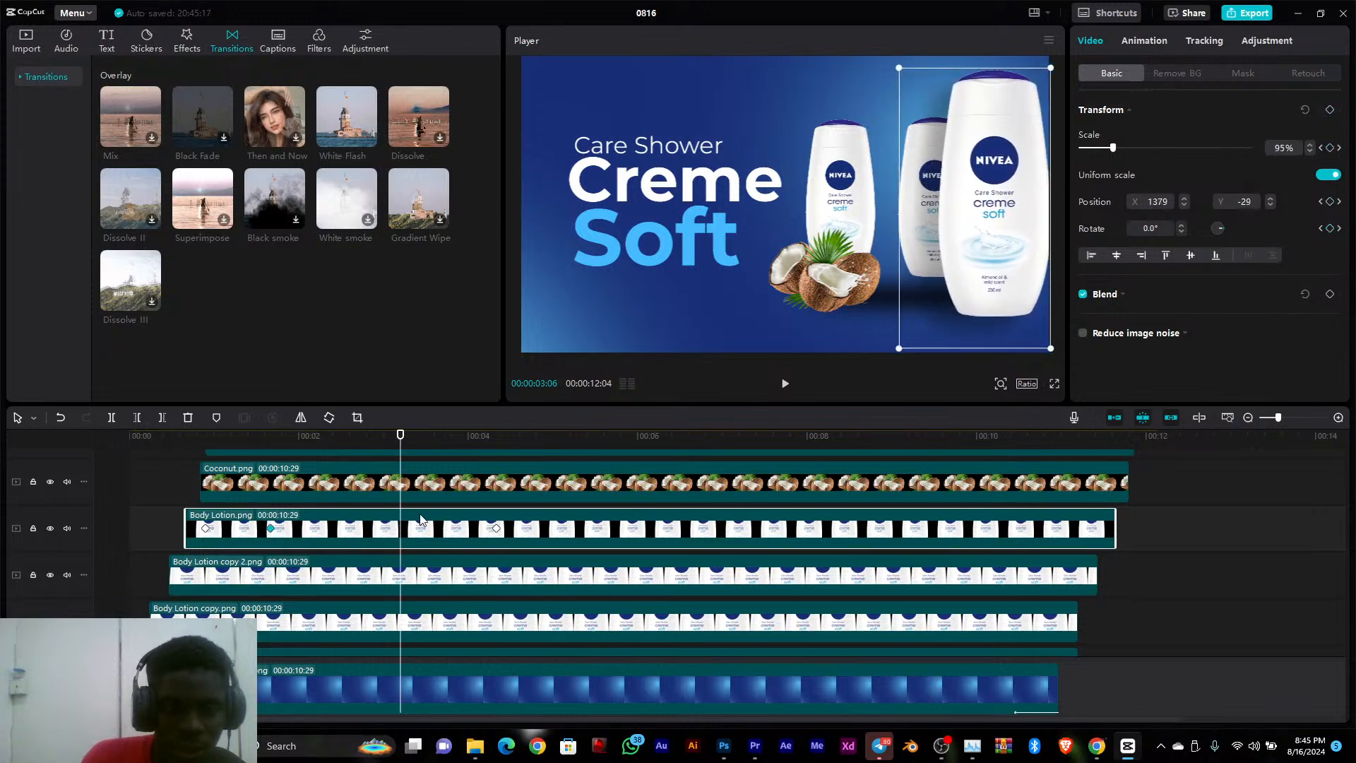
{"action": "left_click", "coordinate": [498, 533]}
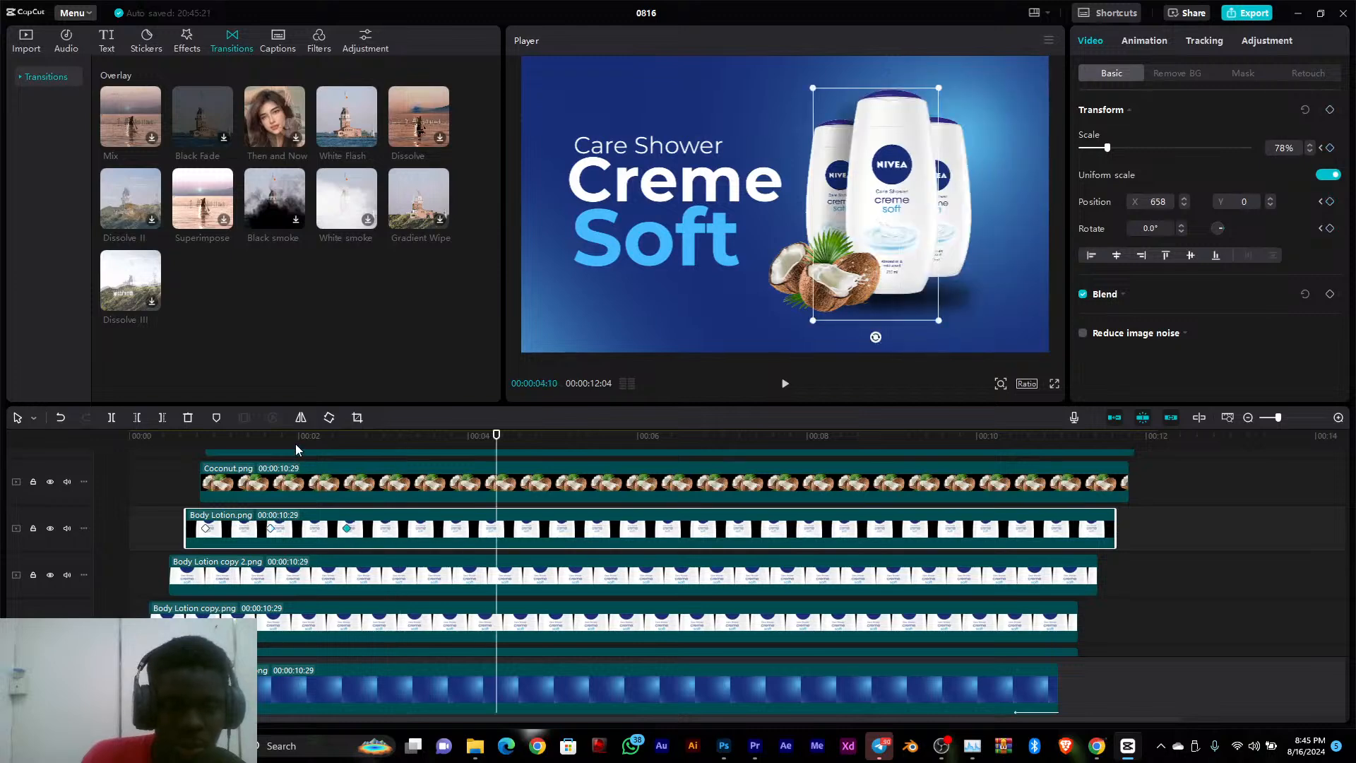
{"action": "left_click", "coordinate": [188, 450]}
{"action": "key", "text": "space"}
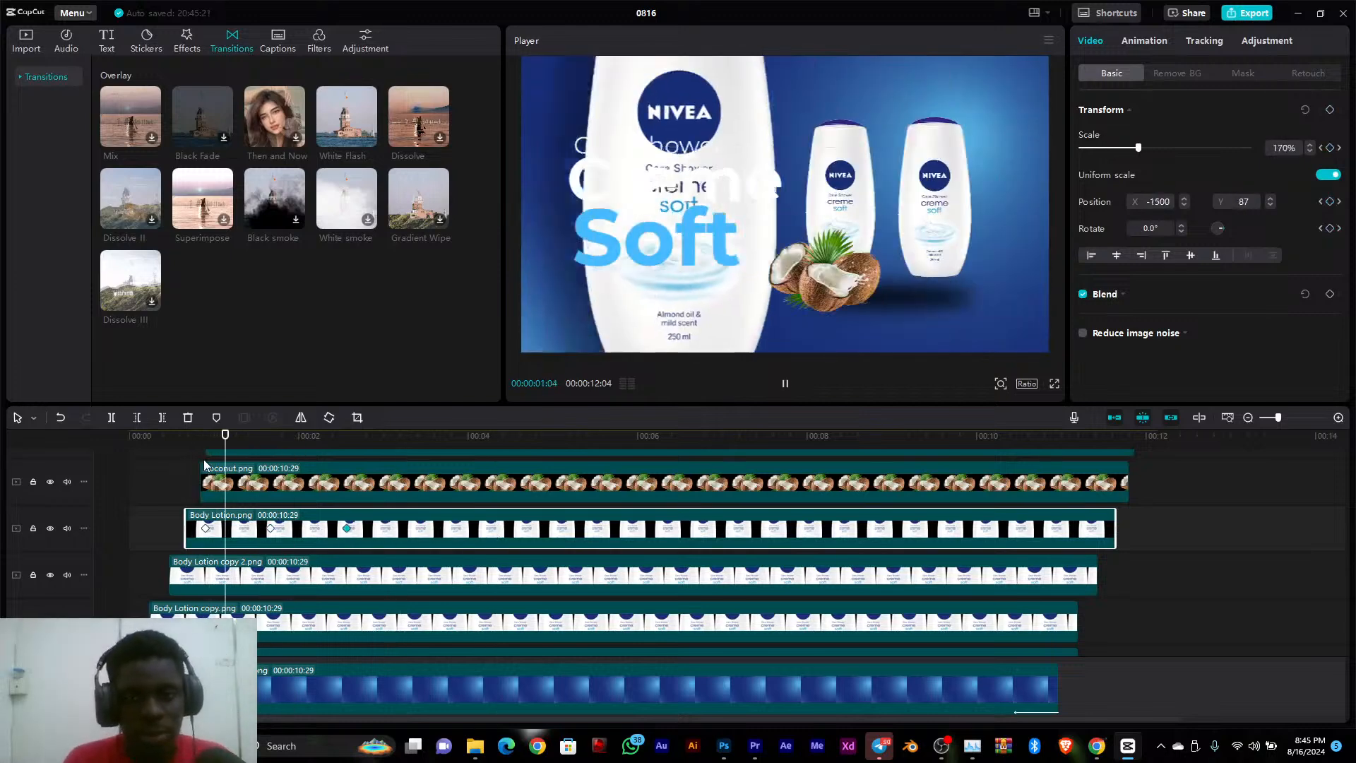
{"action": "key", "text": "space"}
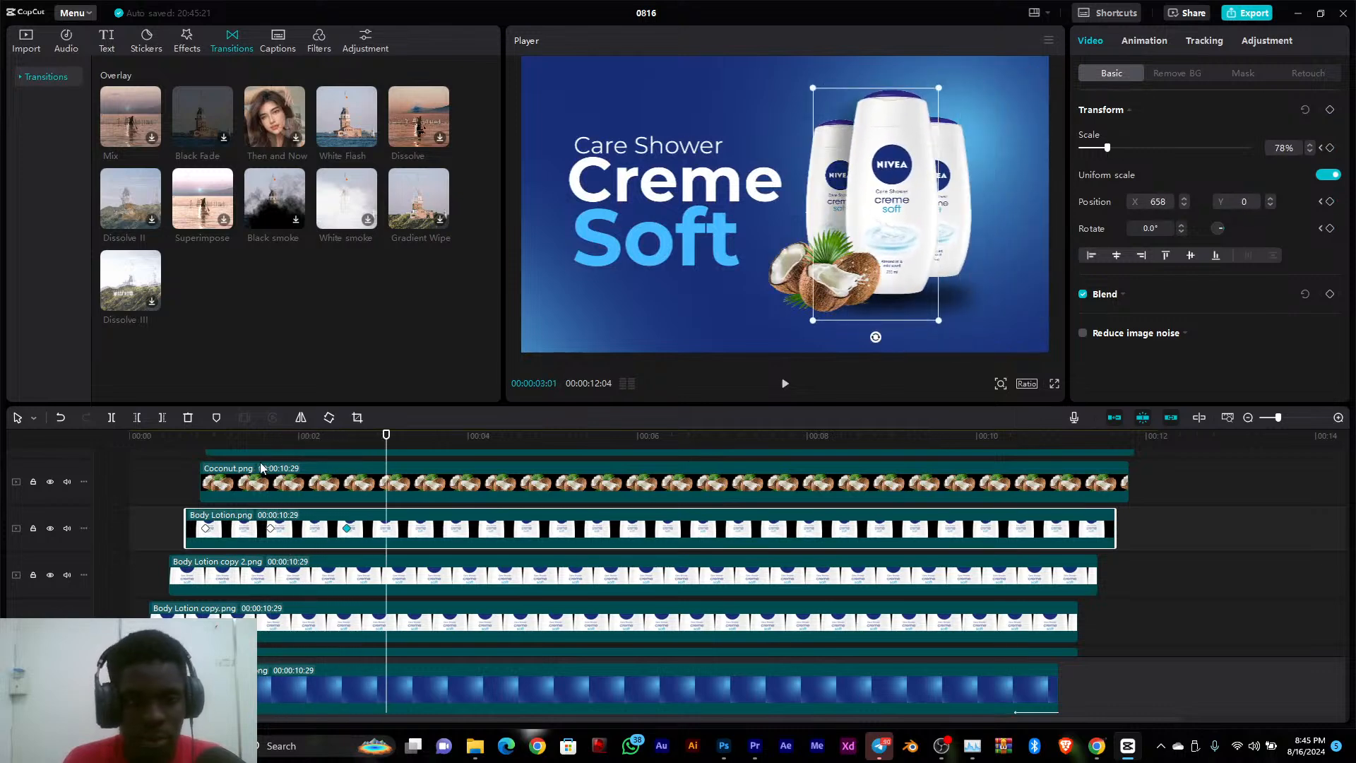
{"action": "left_click_drag", "start_coordinate": [347, 529], "coordinate": [263, 535]}
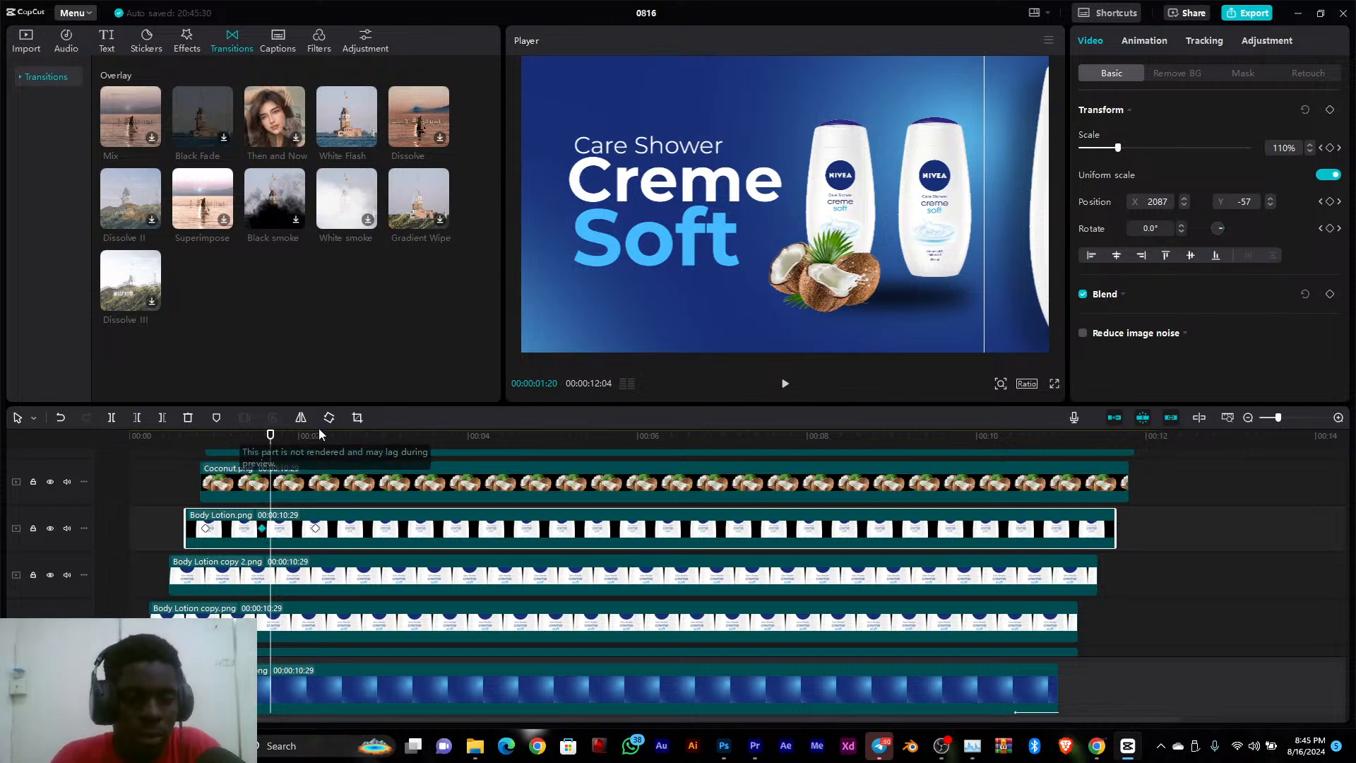
Keyframe all Transform properties of Coconut.png in its resting position at 00:00:02:08
{"action": "scroll", "coordinate": [347, 509], "scroll_direction": "up", "scroll_amount": 1}
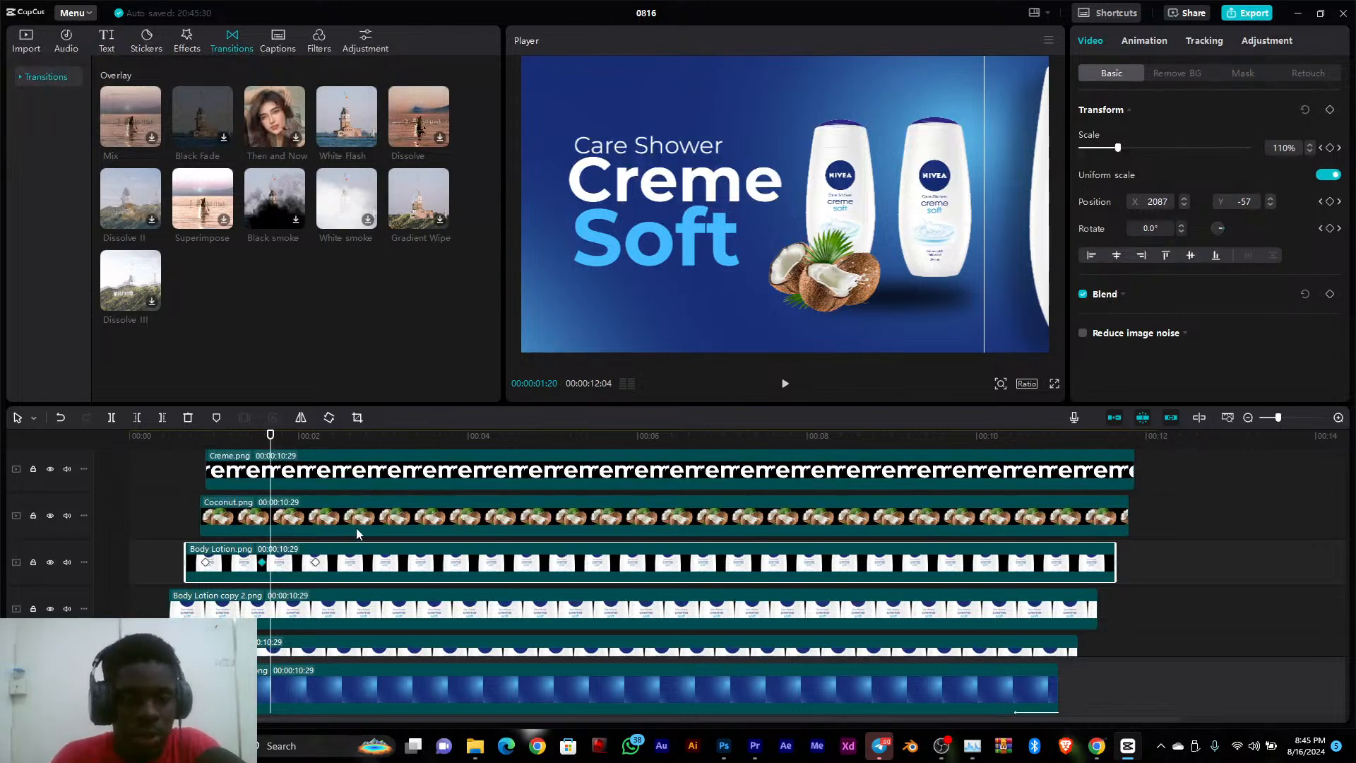
{"action": "left_click", "coordinate": [357, 530]}
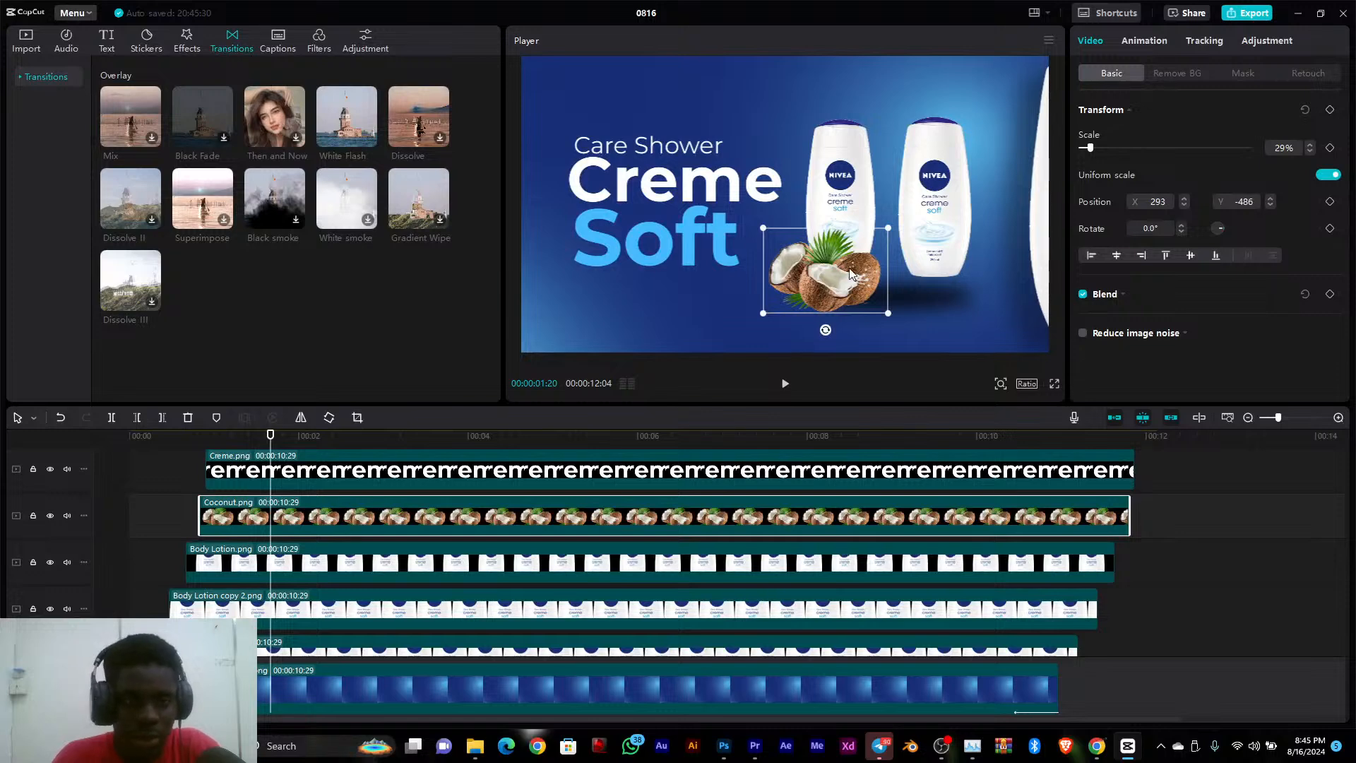
{"action": "left_click", "coordinate": [1193, 74]}
{"action": "left_click", "coordinate": [1112, 75]}
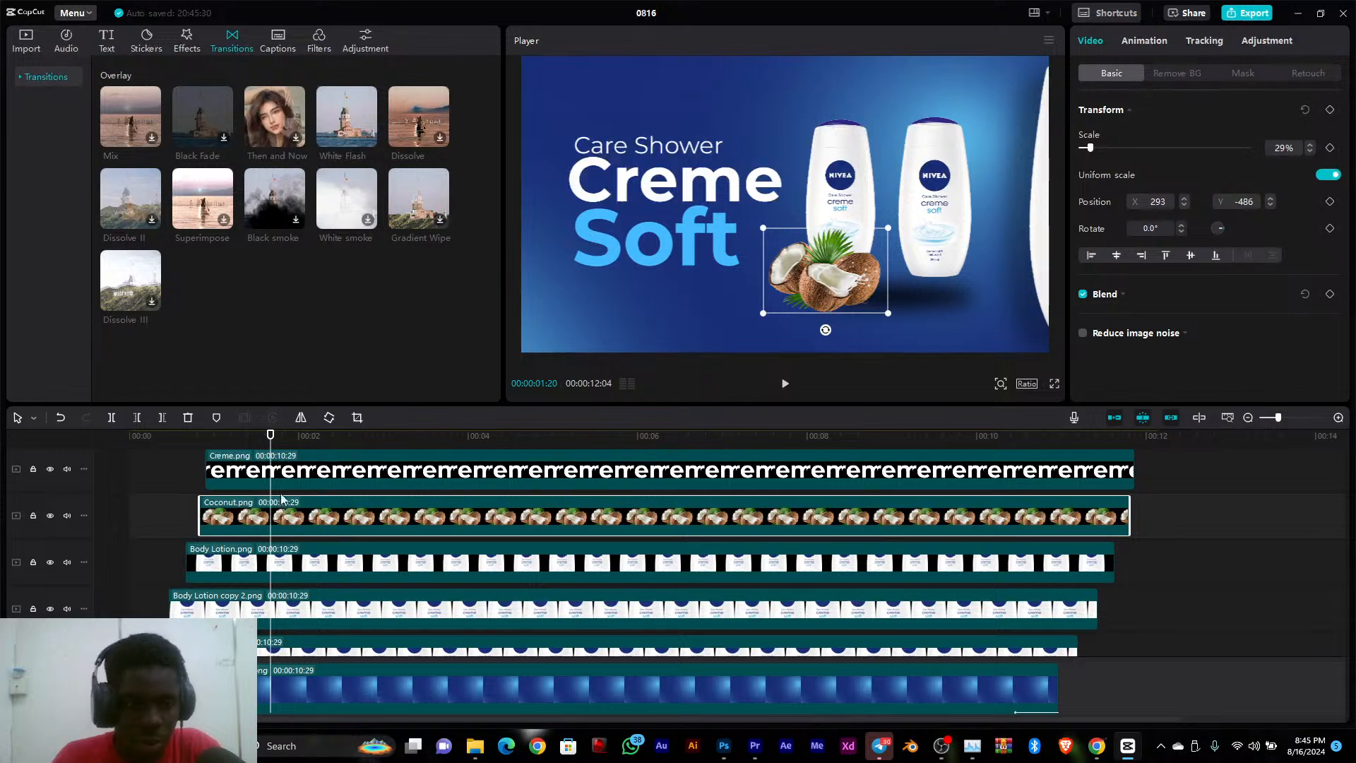
{"action": "scroll", "coordinate": [301, 536], "scroll_direction": "down", "scroll_amount": 1}
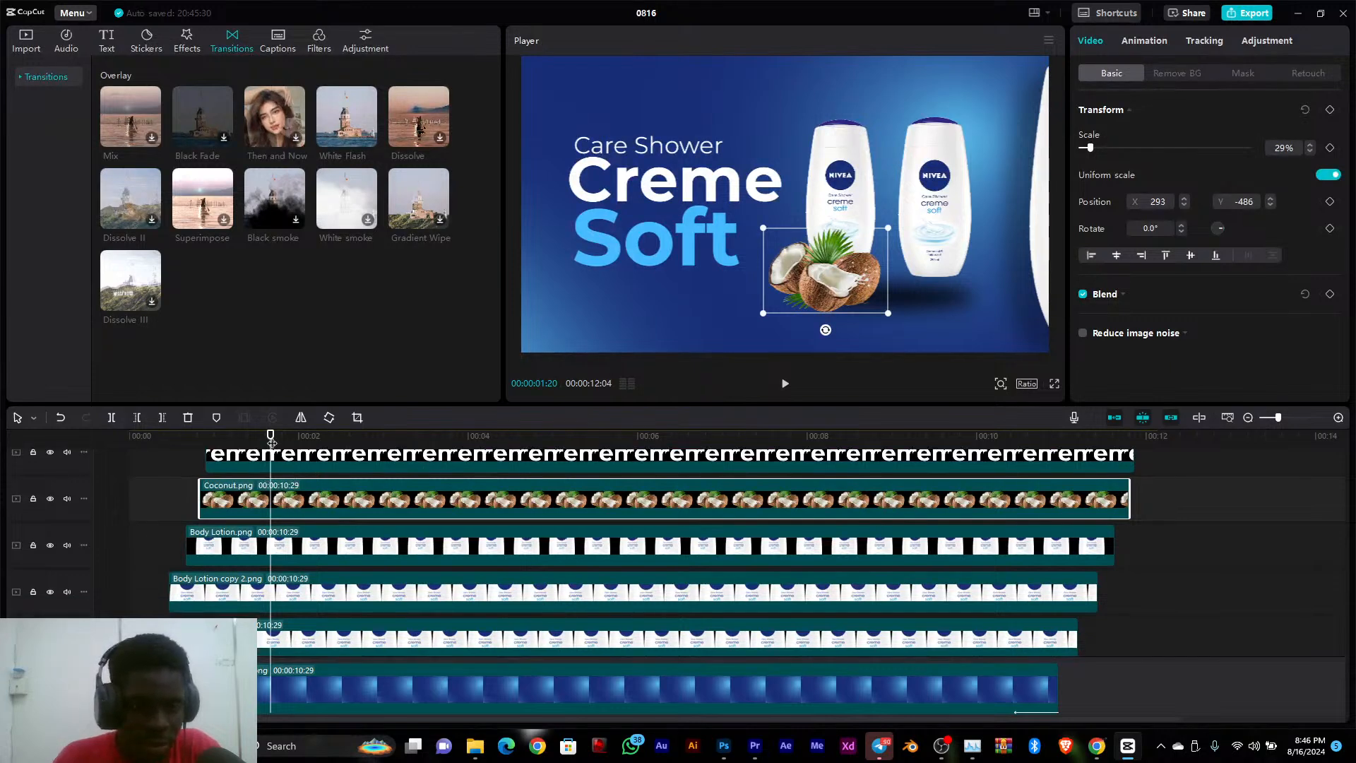
{"action": "left_click_drag", "start_coordinate": [272, 435], "coordinate": [322, 481]}
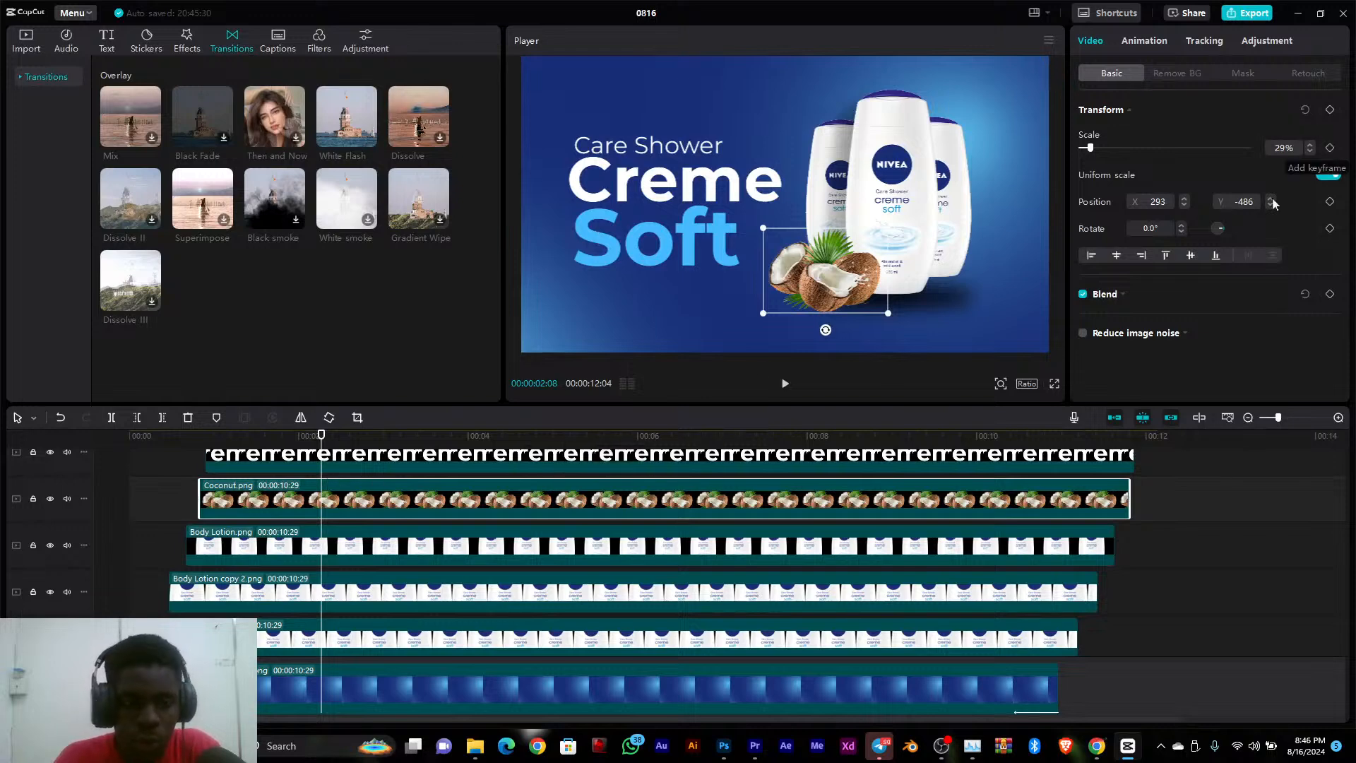
{"action": "left_click", "coordinate": [1330, 148]}
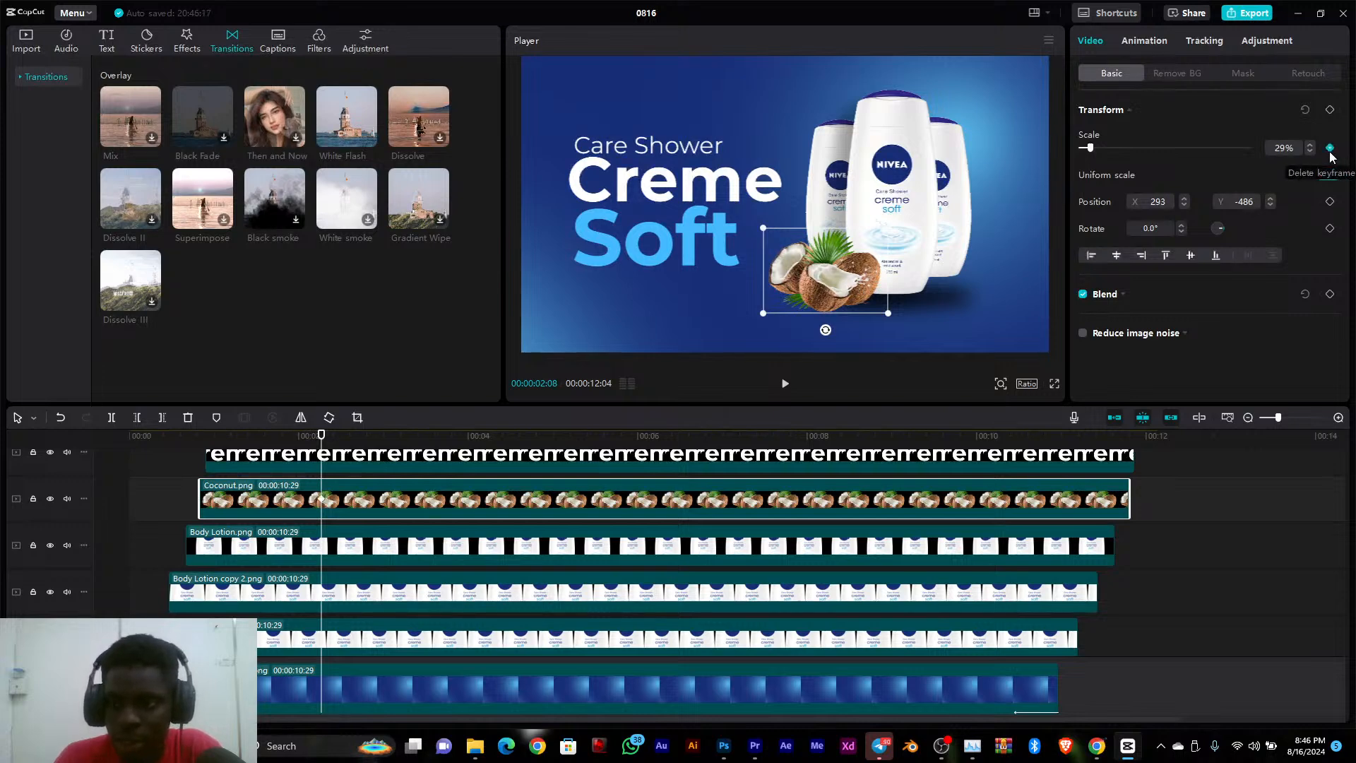
{"action": "left_click", "coordinate": [1332, 111]}
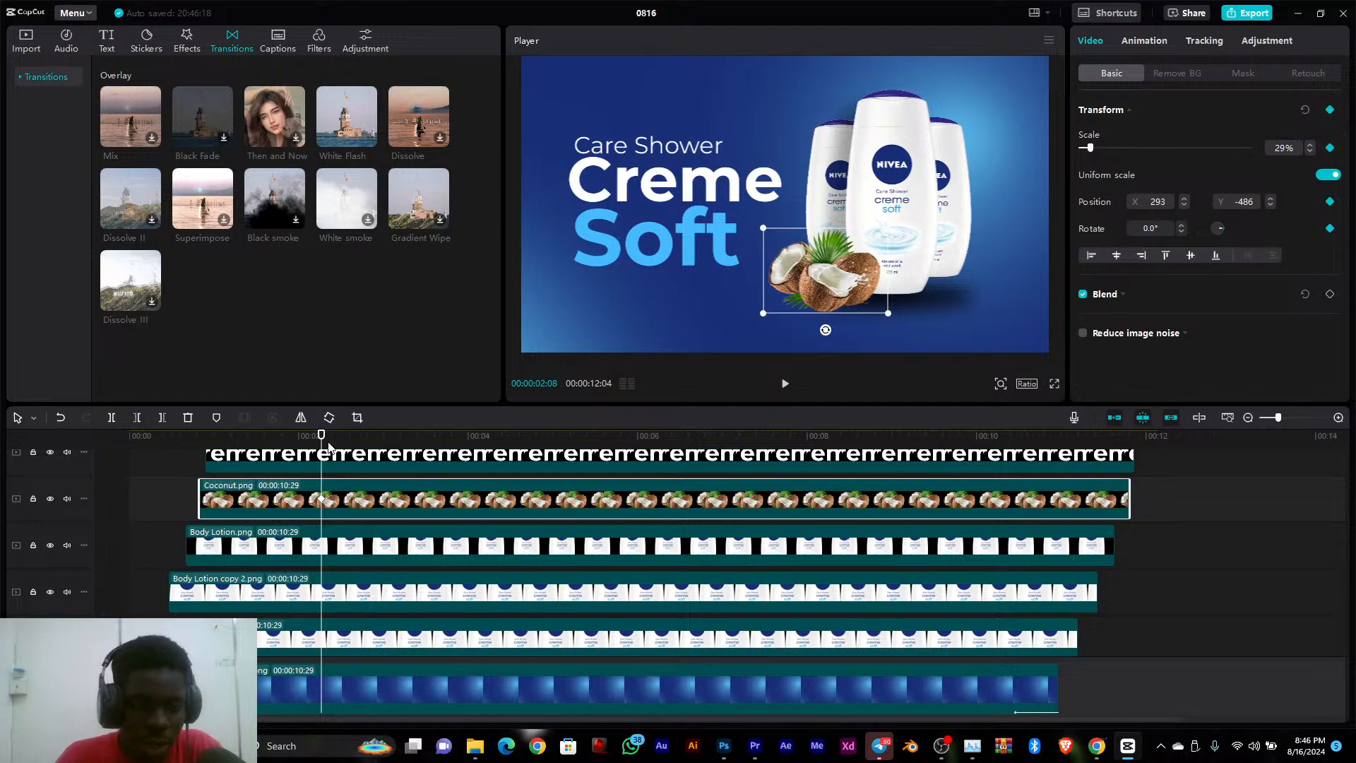
At 00:00:01:01, move the coconut above the canvas to about X 432, Y 1476 and keyframe all its Transform properties
{"action": "left_click_drag", "start_coordinate": [321, 441], "coordinate": [217, 444]}
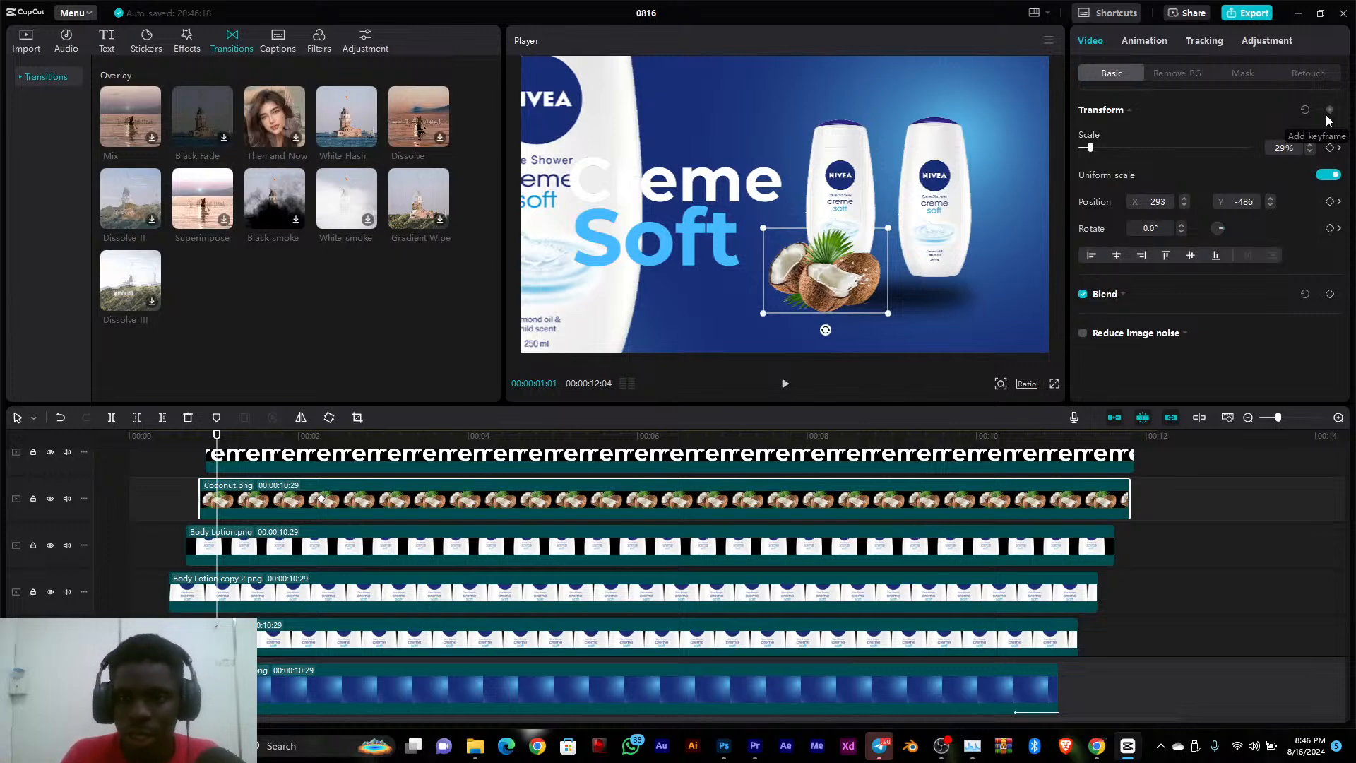
{"action": "left_click_drag", "start_coordinate": [826, 281], "coordinate": [846, 13]}
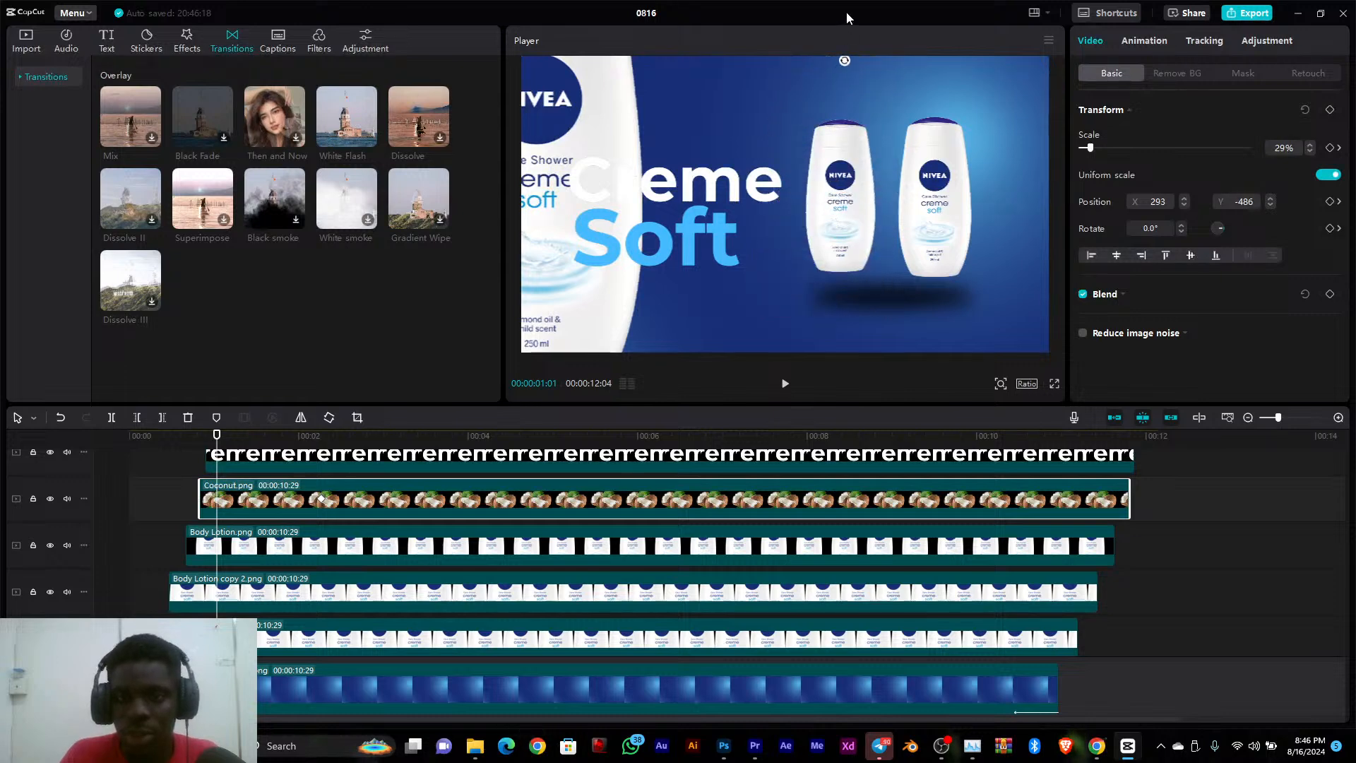
{"action": "left_click", "coordinate": [1330, 109]}
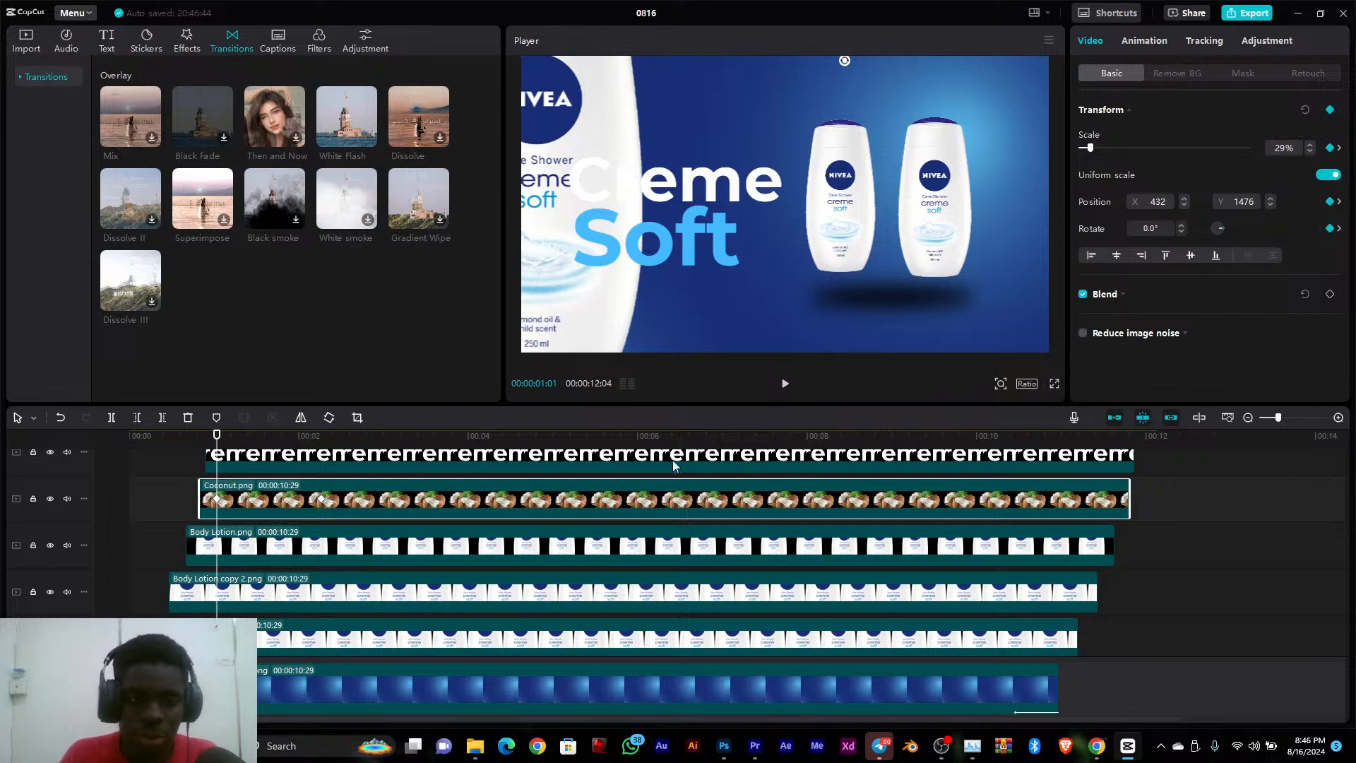
{"action": "left_click_drag", "start_coordinate": [220, 443], "coordinate": [512, 491]}
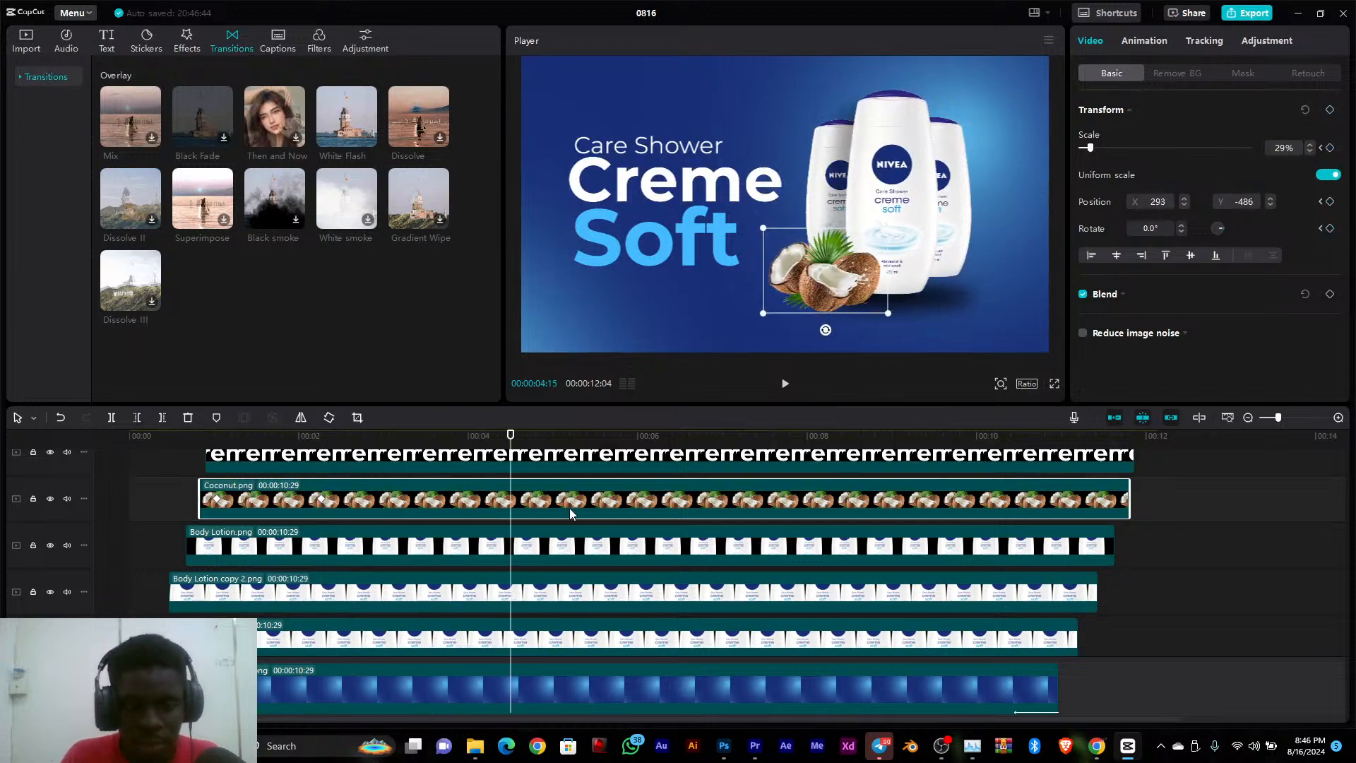
Shift the coconut's first keyframe to just before the 00:02 mark for a quicker drop and replay the animation from the start
{"action": "left_click", "coordinate": [219, 501]}
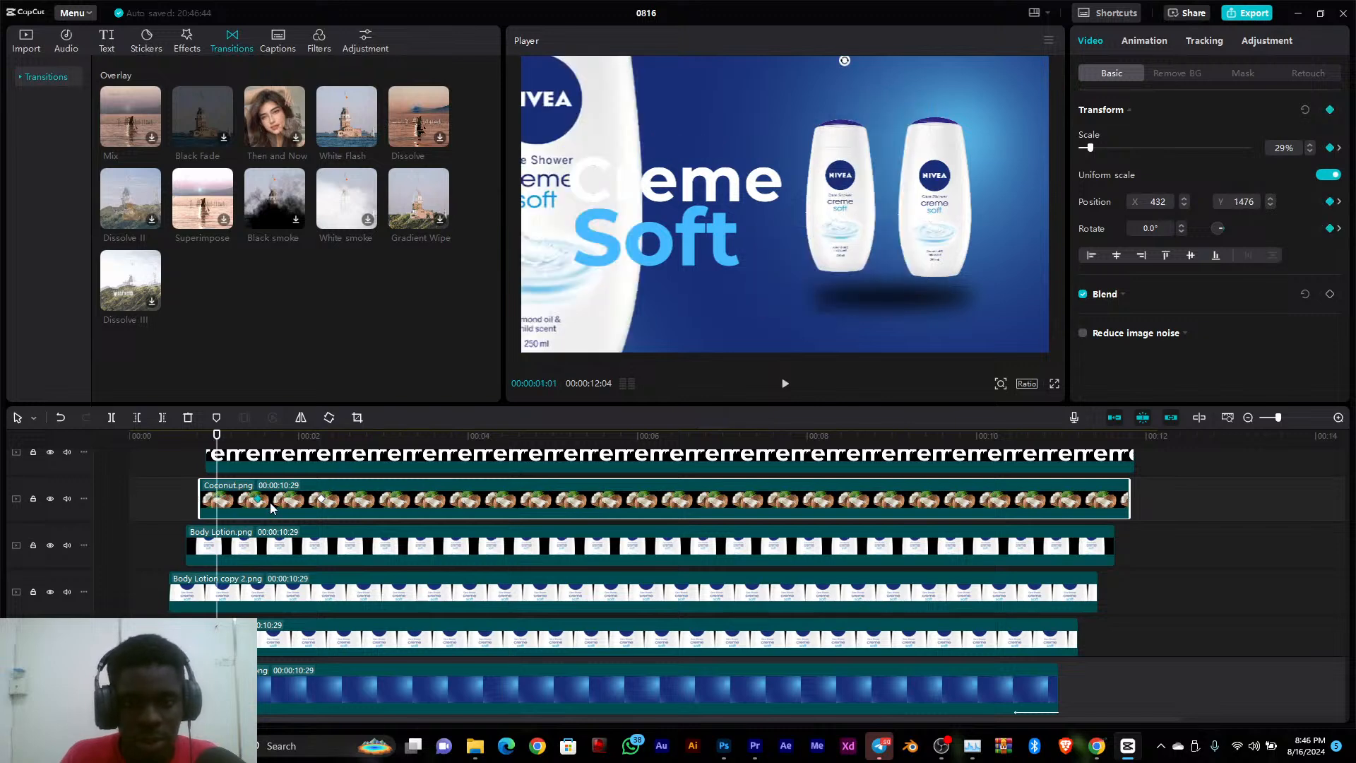
{"action": "left_click_drag", "start_coordinate": [374, 504], "coordinate": [297, 503]}
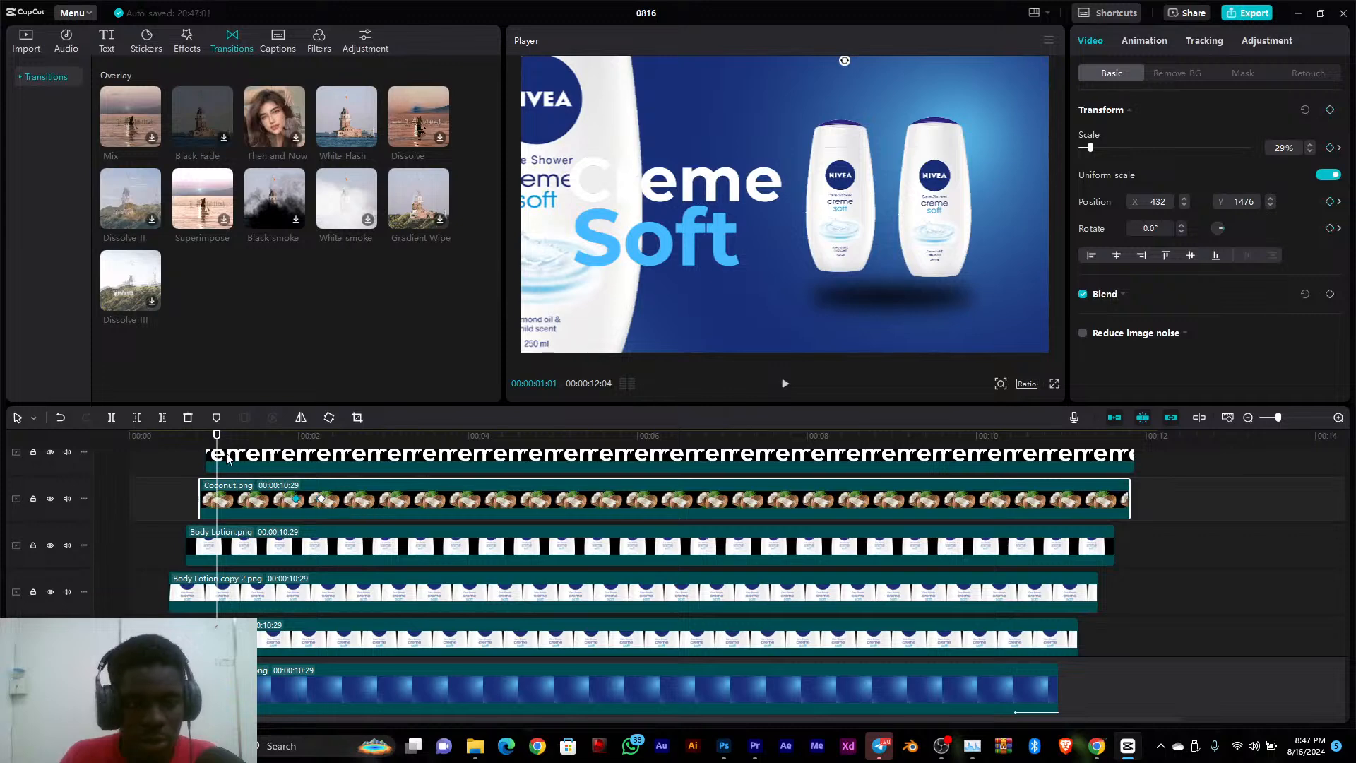
{"action": "left_click_drag", "start_coordinate": [220, 438], "coordinate": [138, 465]}
{"action": "key", "text": "space"}
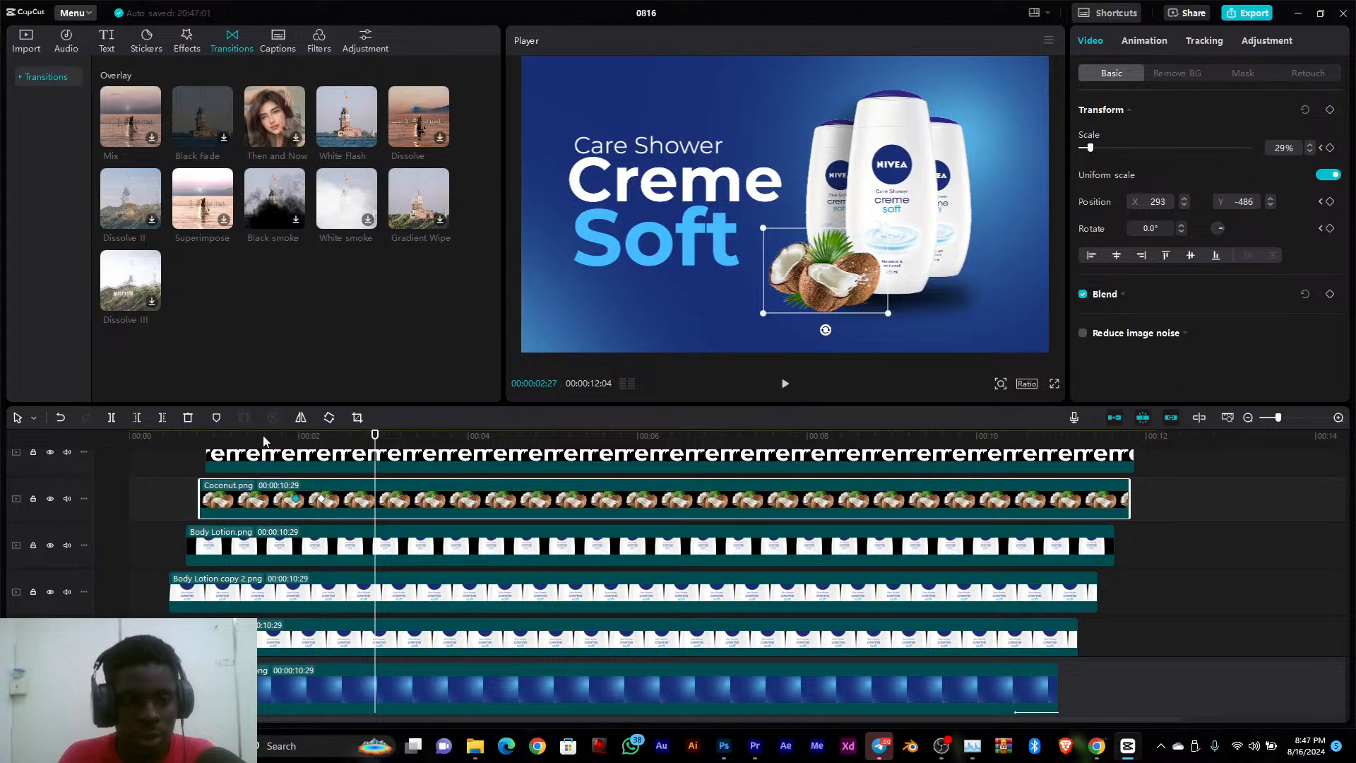
{"action": "left_click_drag", "start_coordinate": [263, 441], "coordinate": [92, 454]}
{"action": "key", "text": "space"}
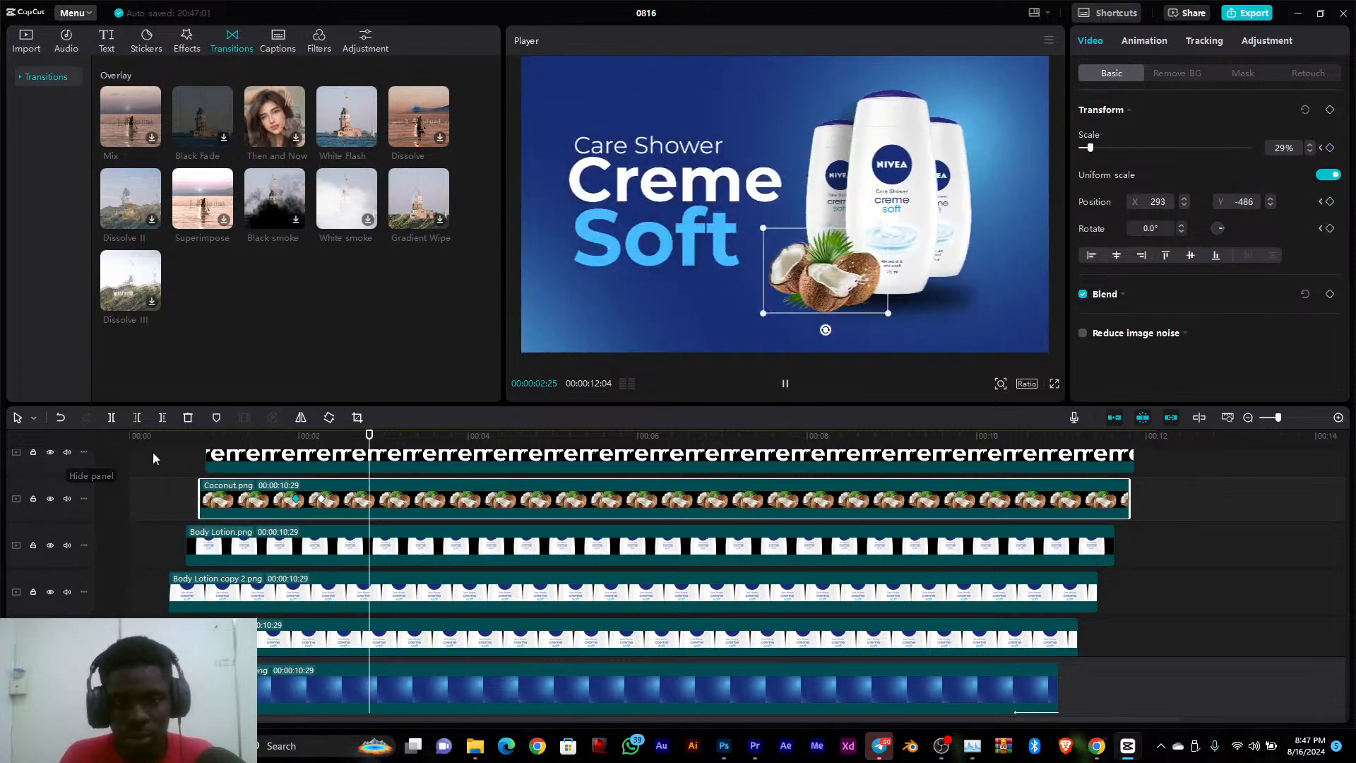
{"action": "key", "text": "space"}
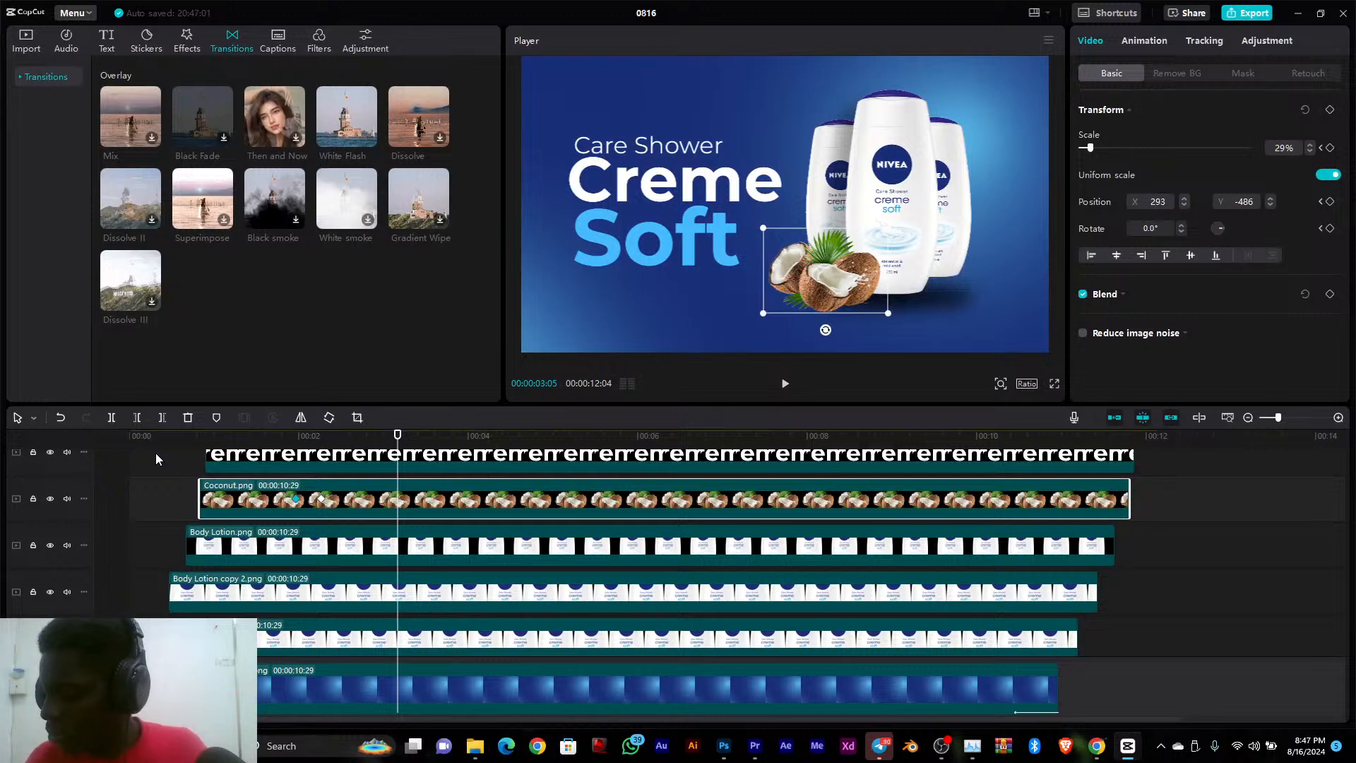
Select the right rear bottle, Body Lotion copy 2.png, and keyframe all its Transform properties at 00:00:02:09
{"action": "scroll", "coordinate": [306, 533], "scroll_direction": "up", "scroll_amount": 2}
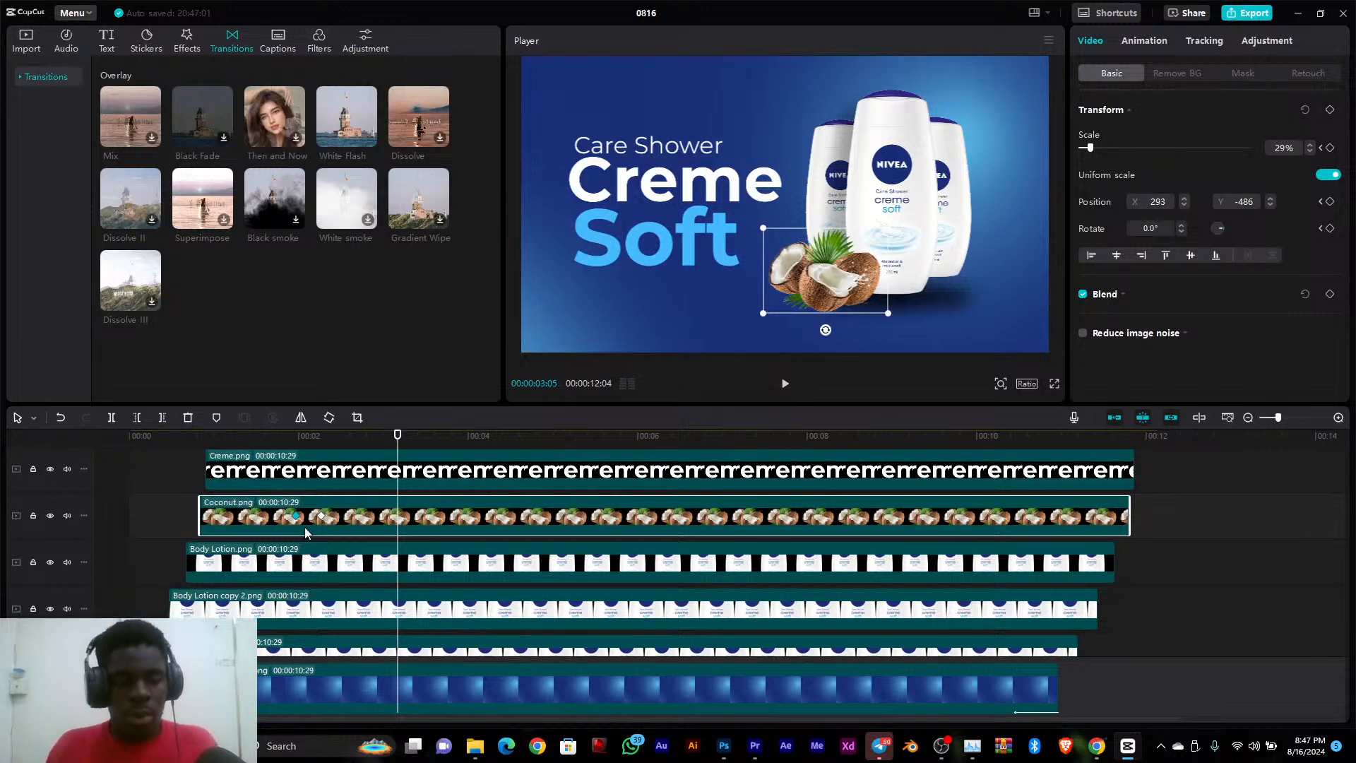
{"action": "scroll", "coordinate": [306, 533], "scroll_direction": "up", "scroll_amount": 1}
{"action": "scroll", "coordinate": [306, 533], "scroll_direction": "down", "scroll_amount": 3}
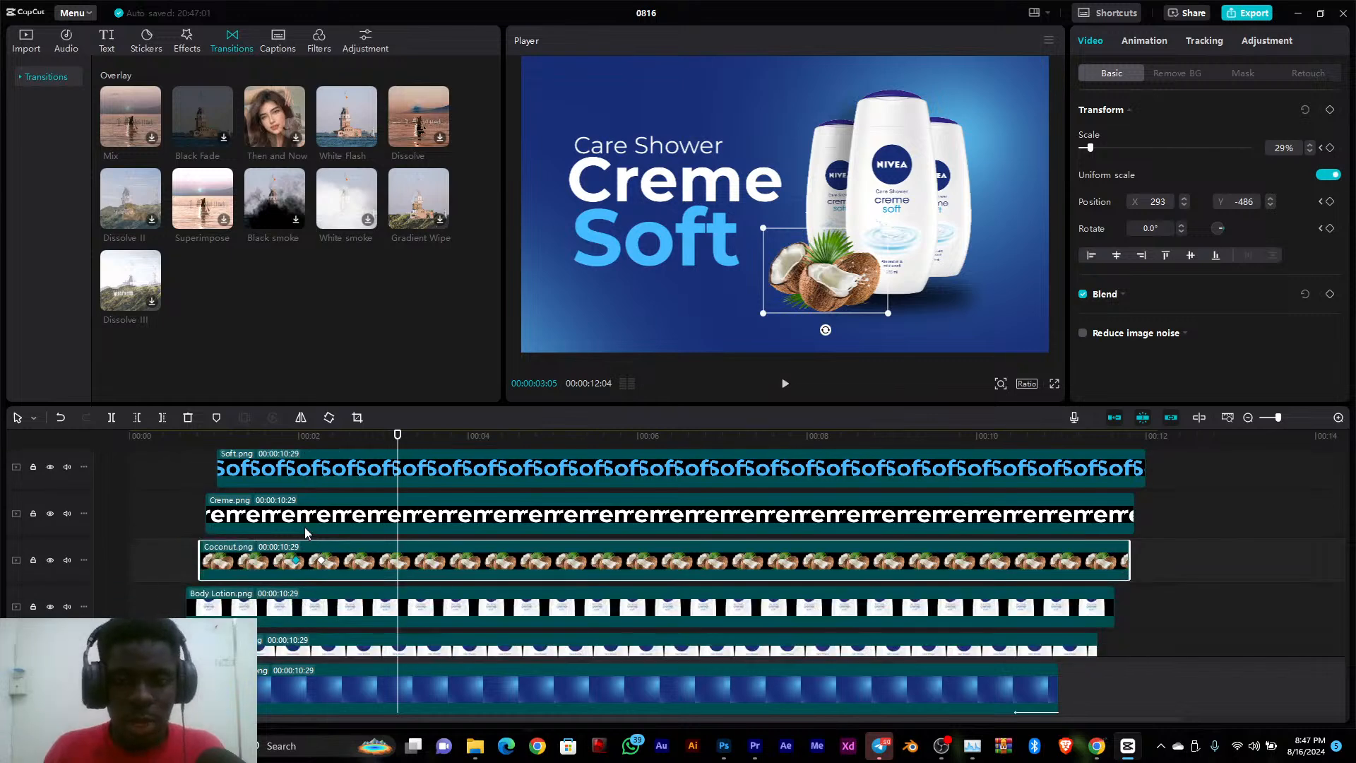
{"action": "scroll", "coordinate": [306, 533], "scroll_direction": "down", "scroll_amount": 1}
{"action": "left_click_drag", "start_coordinate": [398, 455], "coordinate": [312, 484]}
{"action": "left_click", "coordinate": [962, 202]}
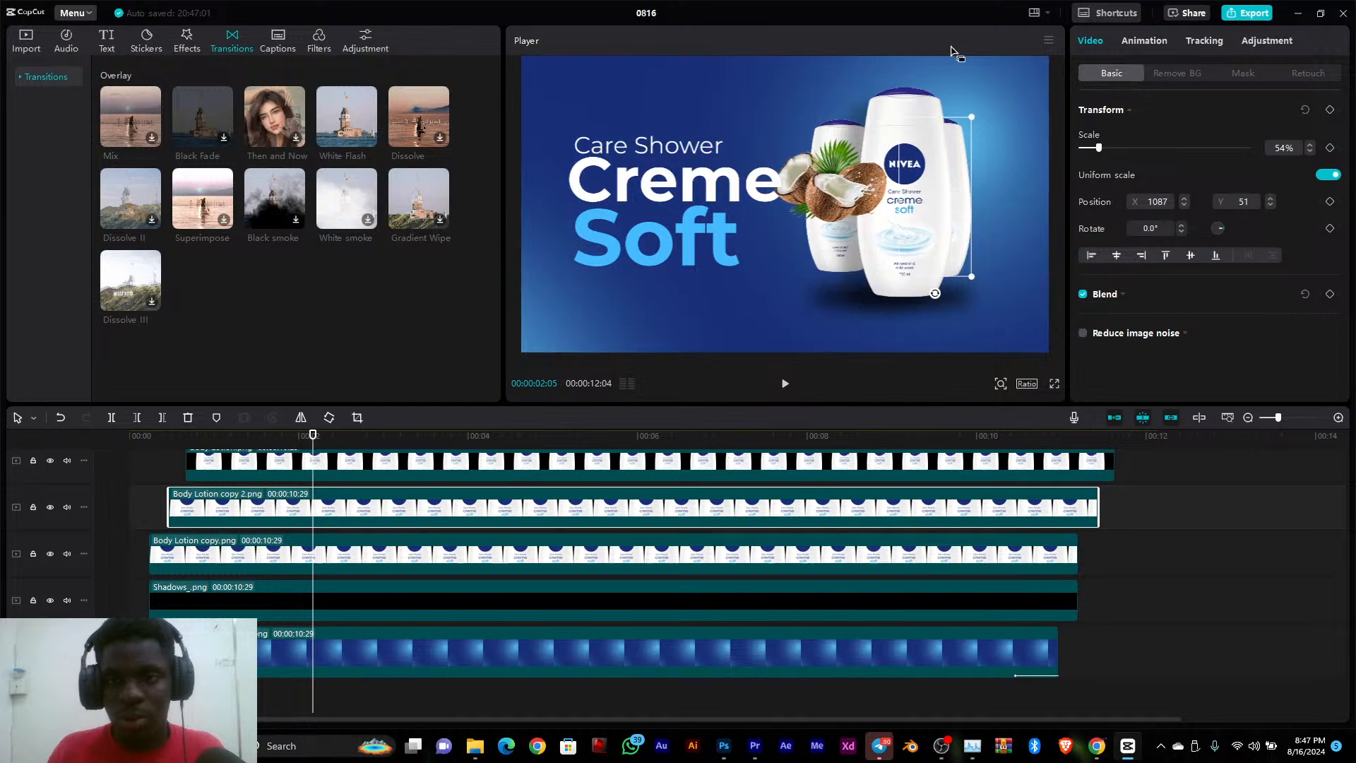
{"action": "left_click_drag", "start_coordinate": [300, 436], "coordinate": [325, 455]}
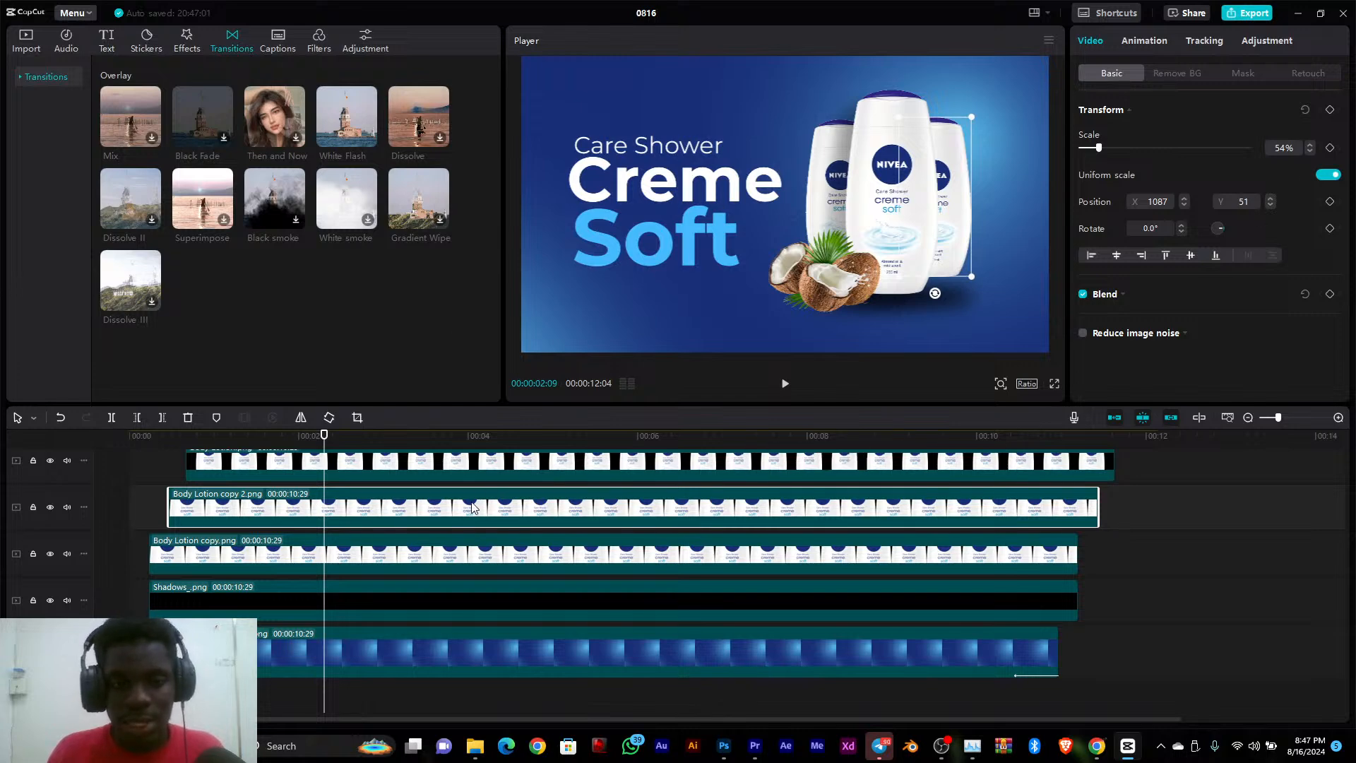
{"action": "left_click", "coordinate": [1331, 111]}
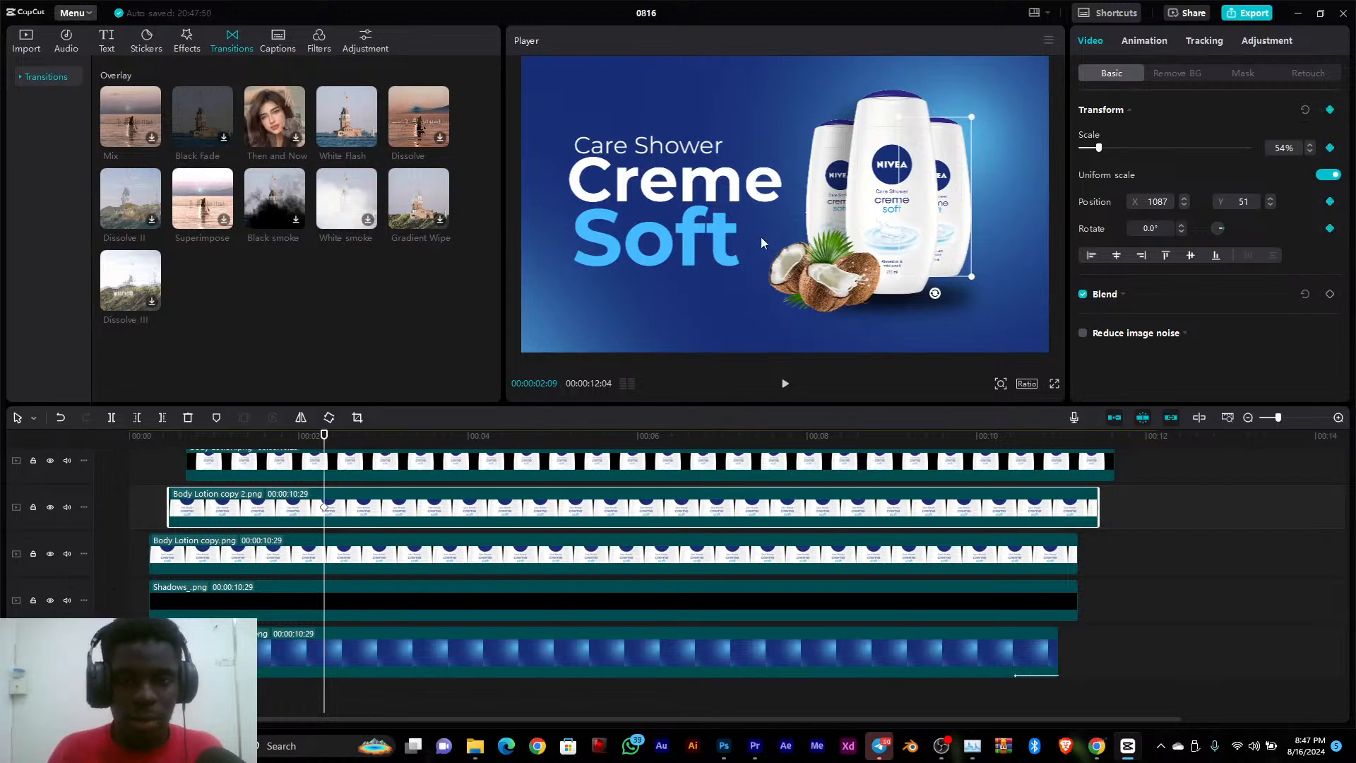
{"action": "left_click_drag", "start_coordinate": [946, 222], "coordinate": [943, 13]}
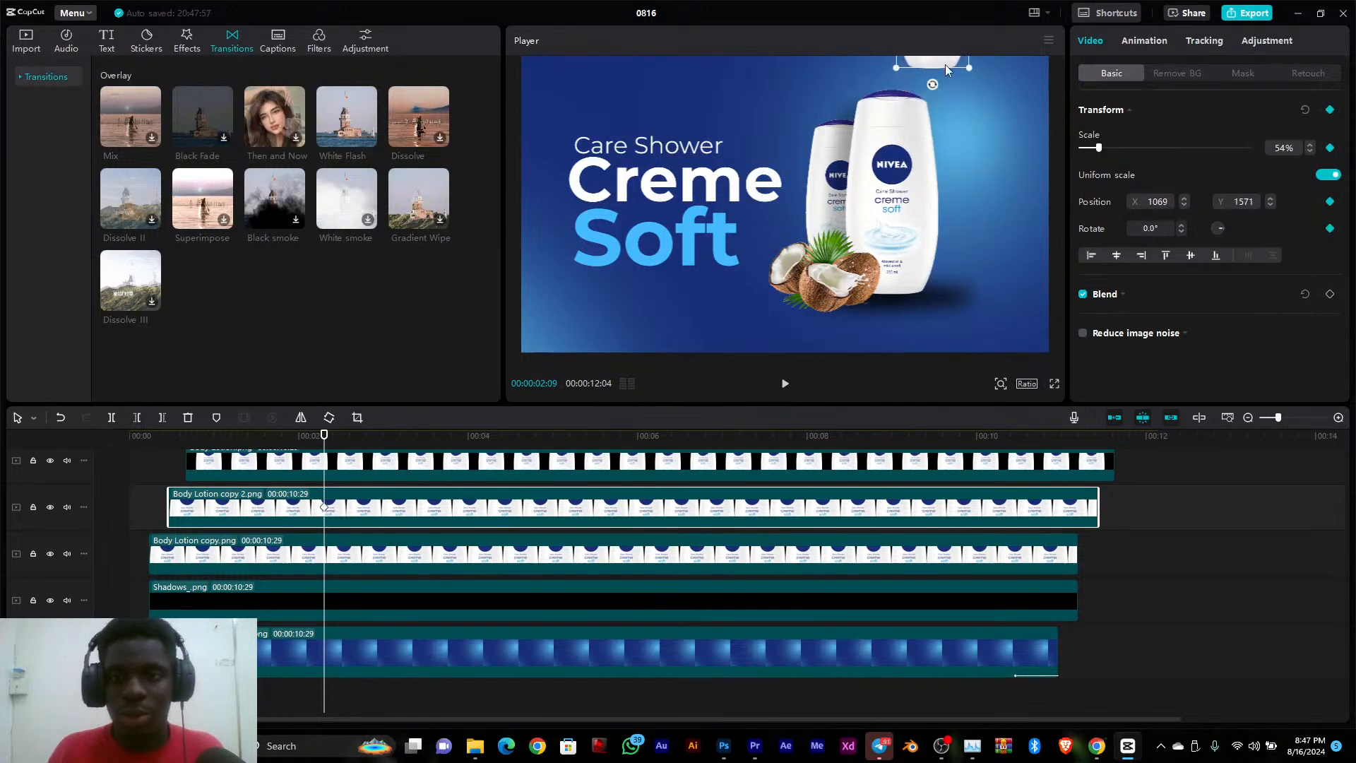
{"action": "left_click_drag", "start_coordinate": [946, 65], "coordinate": [948, 41]}
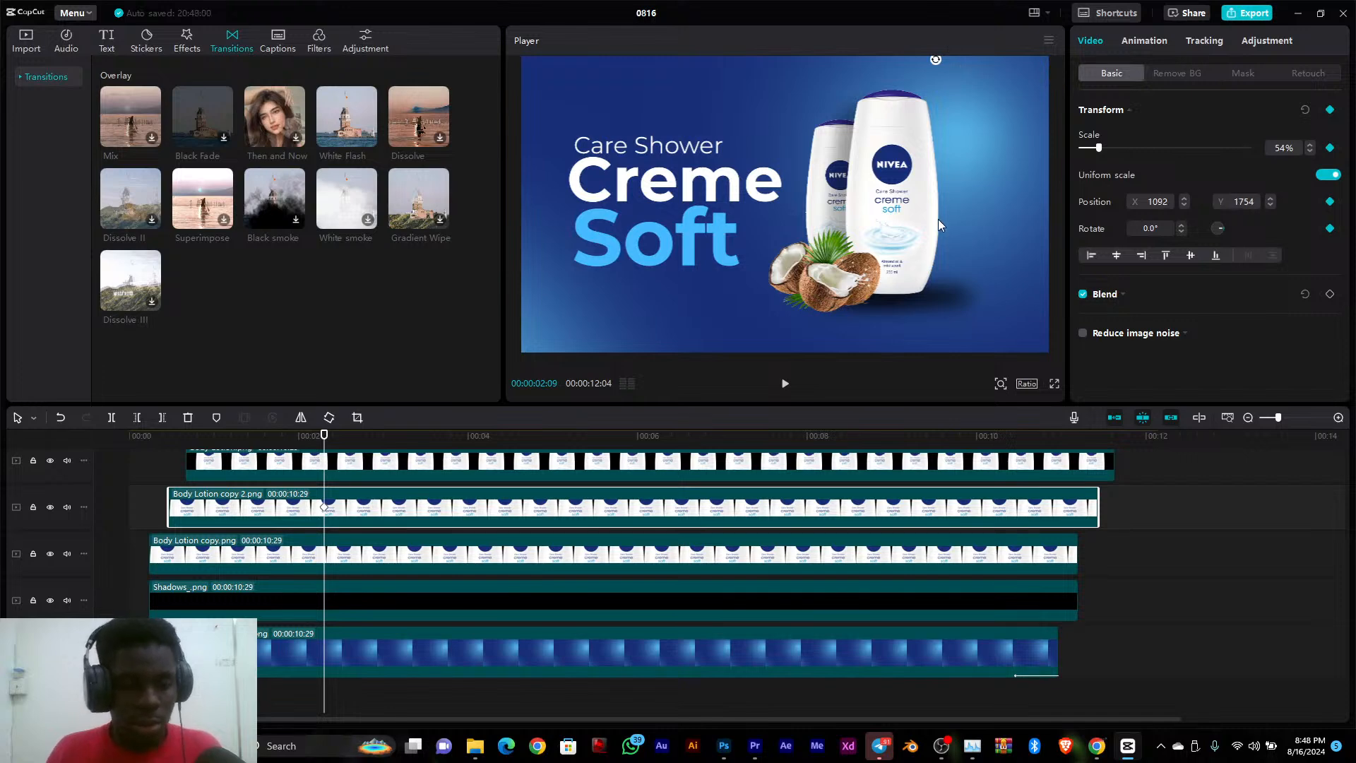
{"action": "key", "text": "ctrl+z"}
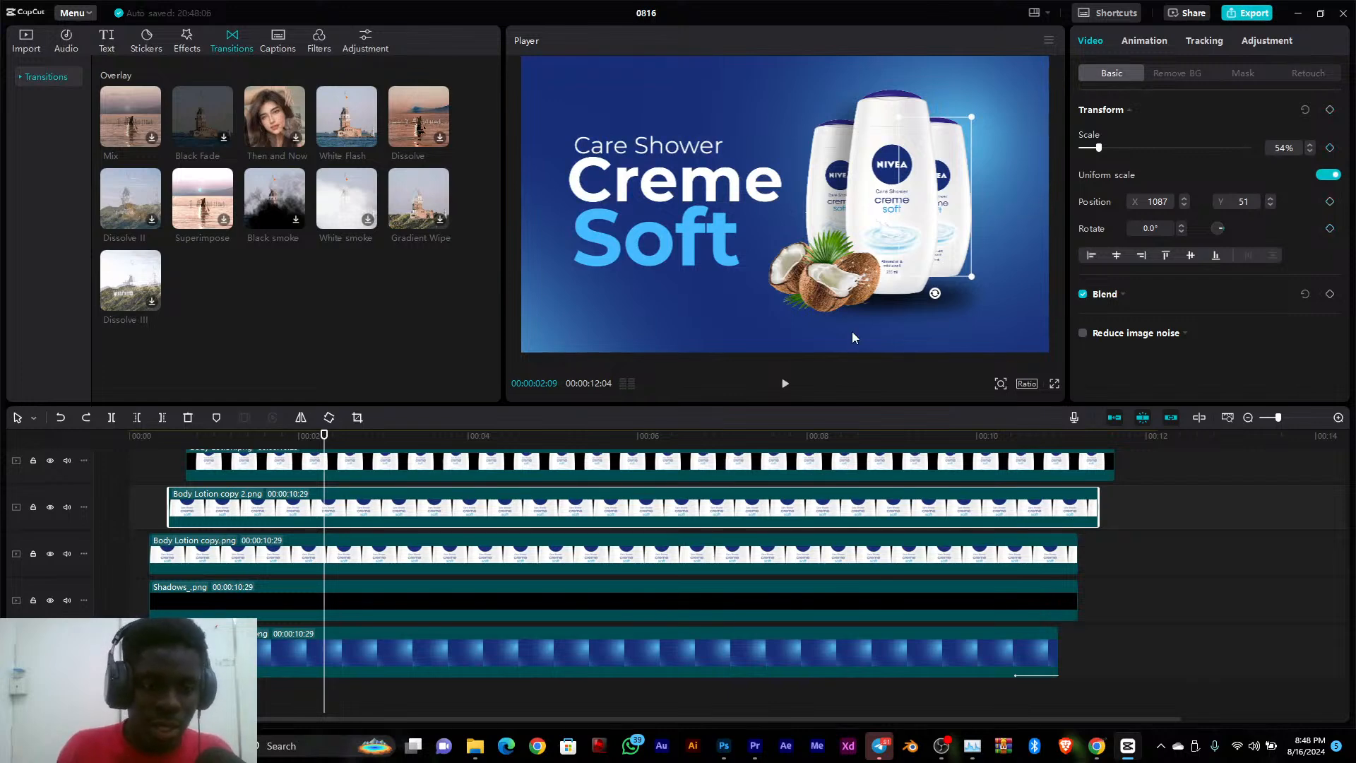
Keyframe the right rear bottle's Transform at rest just after 00:00:02:09, and at 00:00:02:02 move it above the canvas to about X 1123, Y 1697
{"action": "left_click", "coordinate": [1331, 111]}
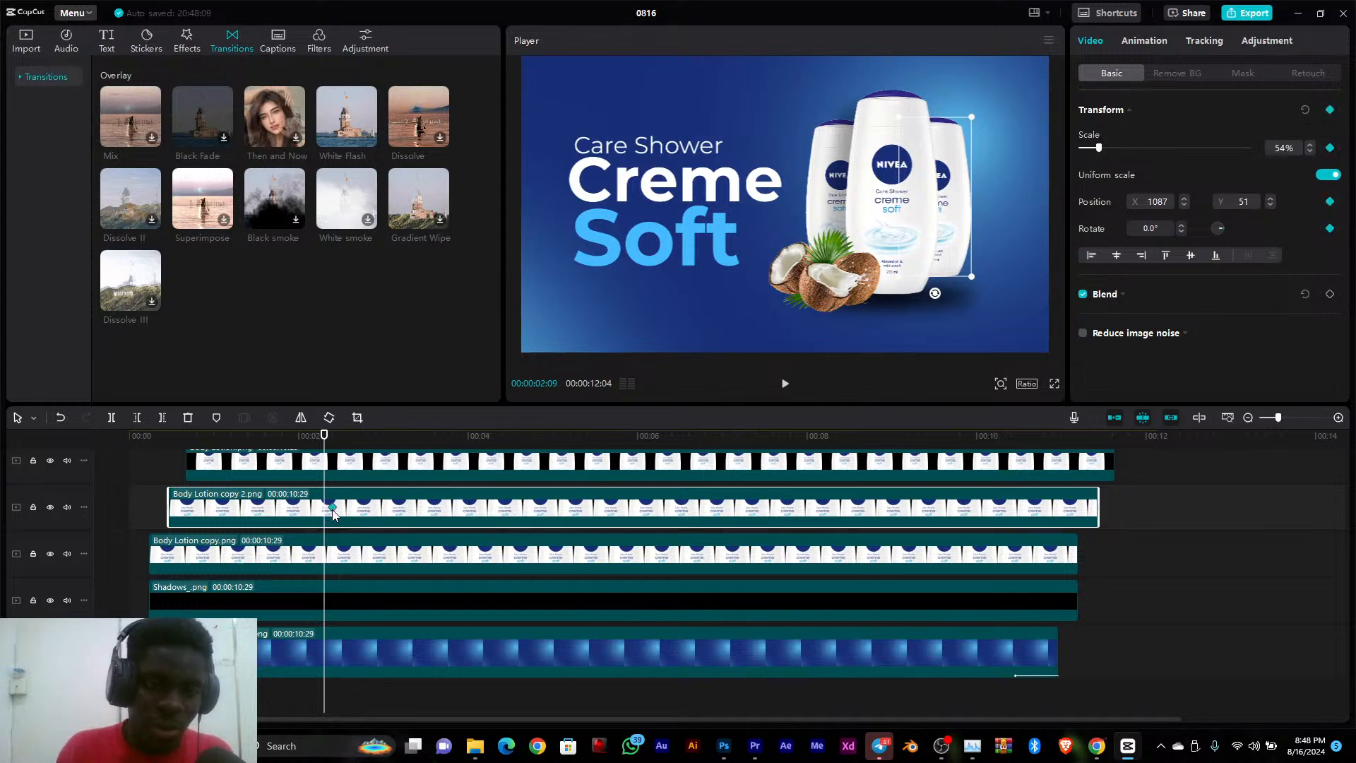
{"action": "left_click_drag", "start_coordinate": [329, 435], "coordinate": [304, 441]}
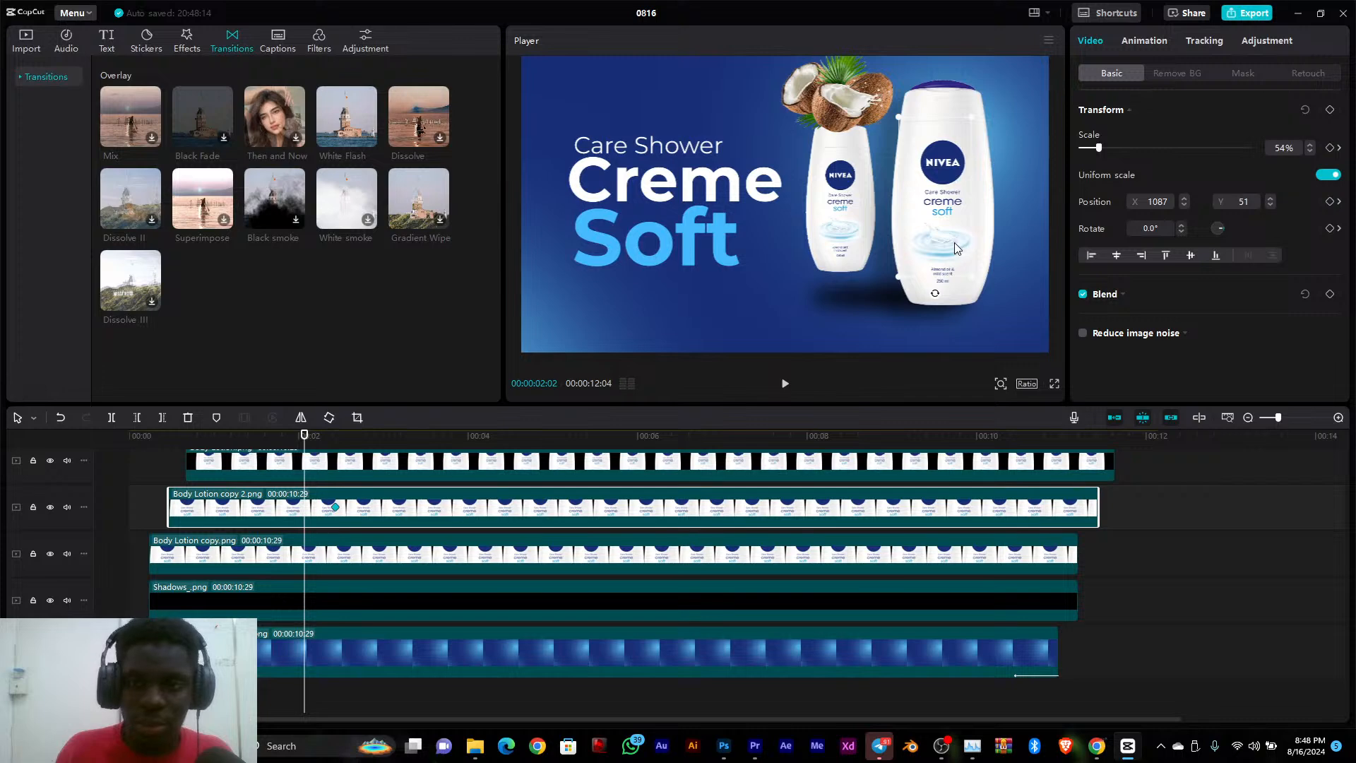
{"action": "left_click_drag", "start_coordinate": [937, 240], "coordinate": [939, 46]}
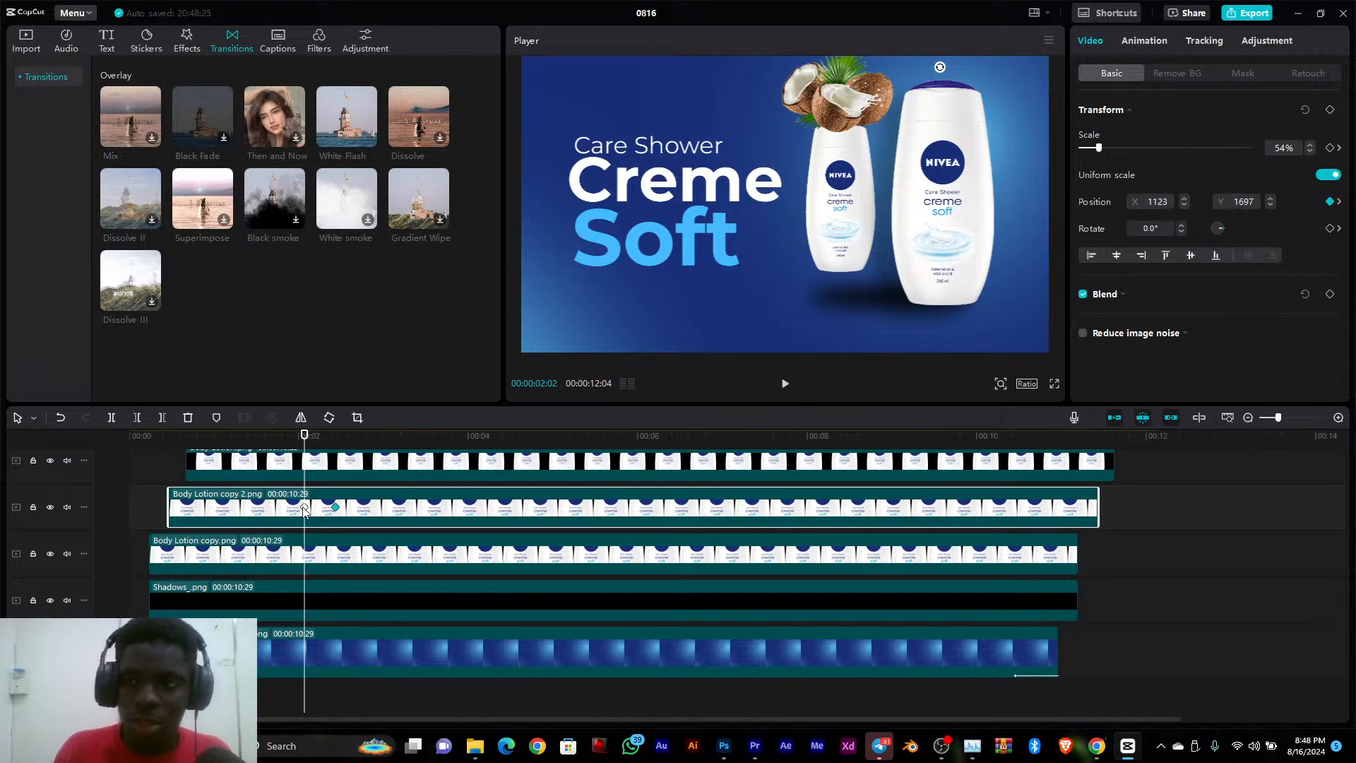
{"action": "left_click_drag", "start_coordinate": [305, 436], "coordinate": [327, 439]}
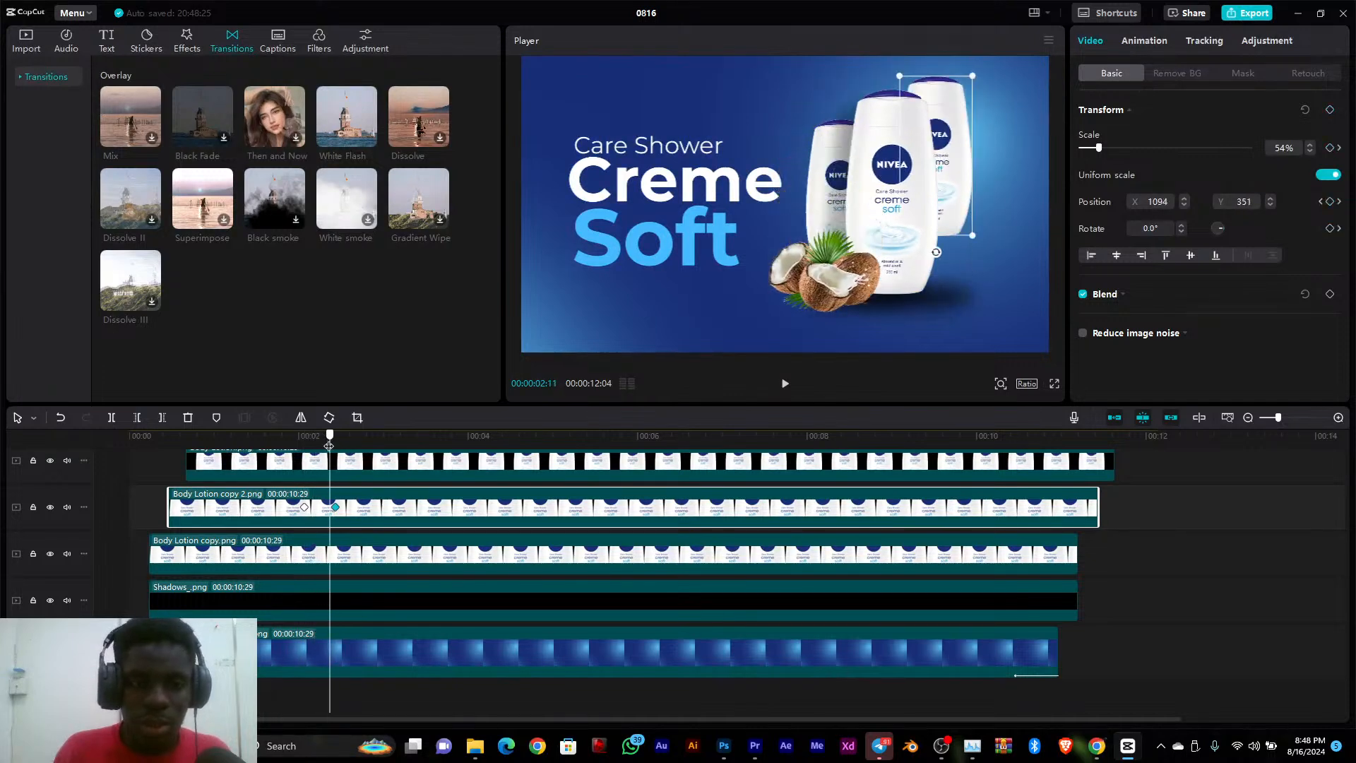
Select the left rear bottle, Body Lotion copy.png, and keyframe all its Transform properties in its resting position at 00:00:02:14
{"action": "left_click", "coordinate": [828, 193]}
{"action": "left_click", "coordinate": [394, 565]}
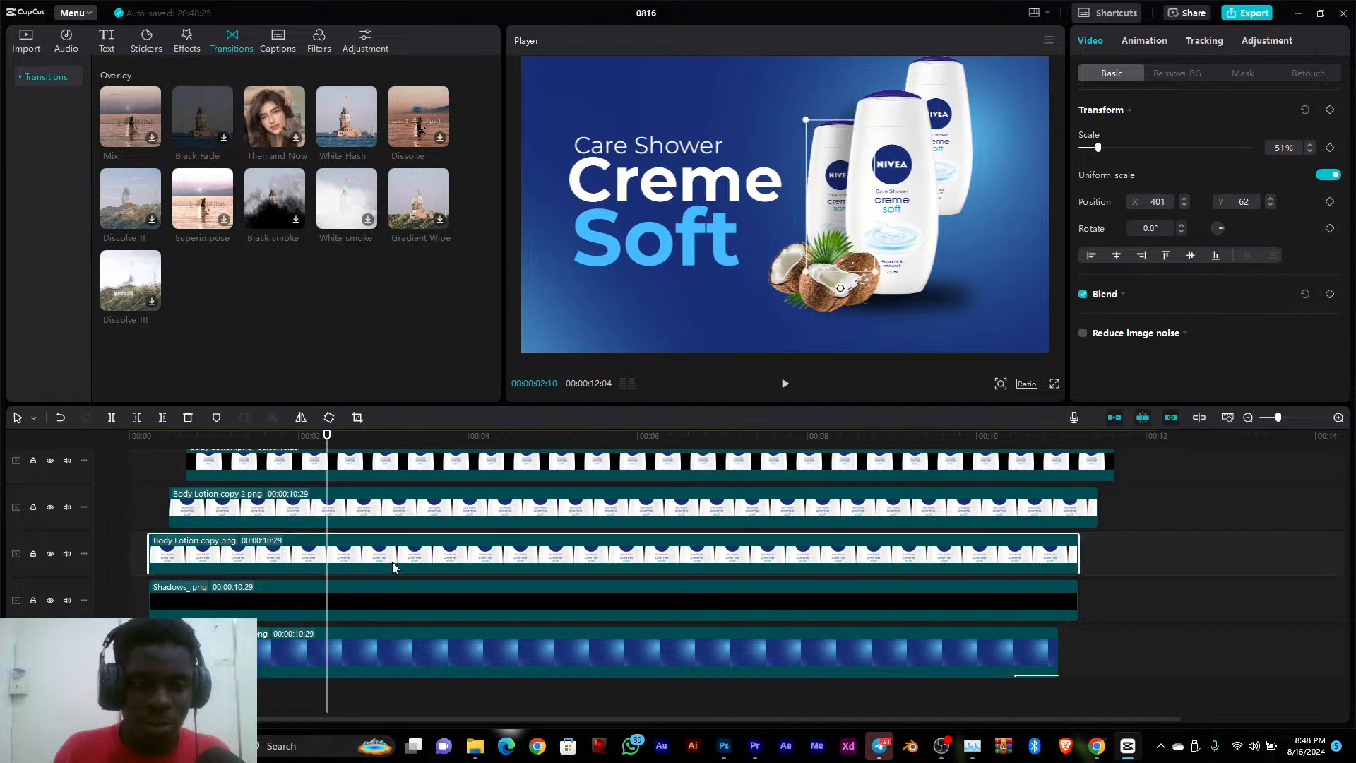
{"action": "mouse_move", "coordinate": [327, 436]}
{"action": "left_mouse_down"}
{"action": "mouse_move", "coordinate": [314, 438]}
{"action": "mouse_move", "coordinate": [339, 448]}
{"action": "left_mouse_up"}
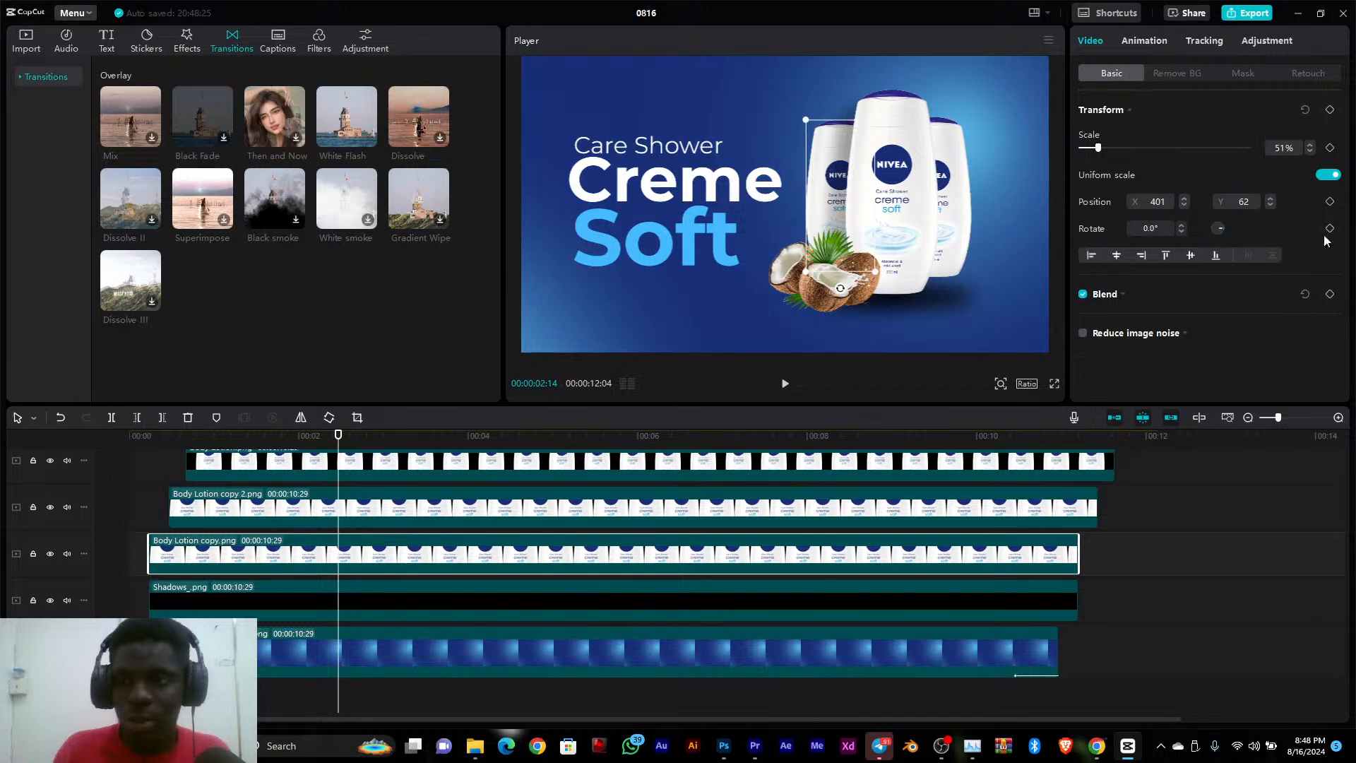
{"action": "left_click", "coordinate": [1331, 110]}
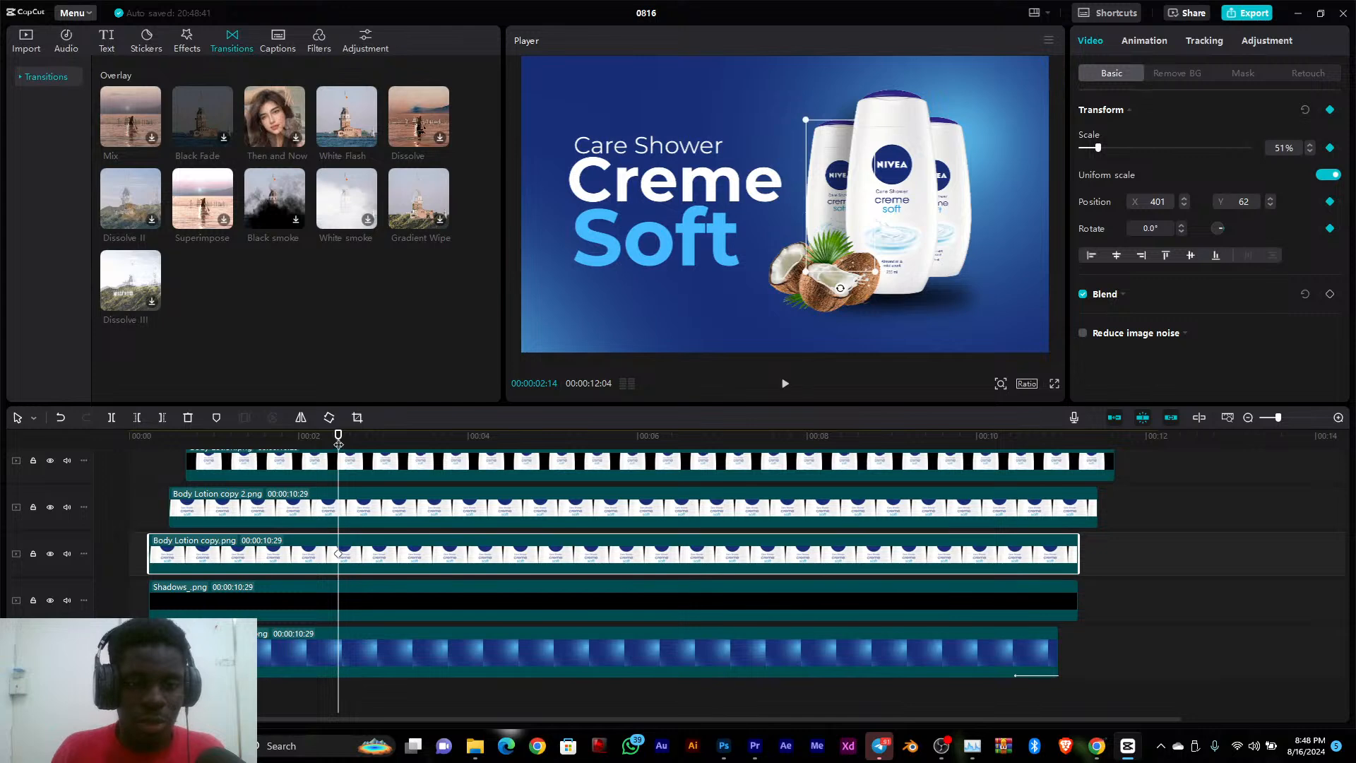
At 00:00:02:05, move the left rear bottle above the canvas to about X 463, Y 1738 and play the animation back
{"action": "left_click_drag", "start_coordinate": [339, 443], "coordinate": [313, 443]}
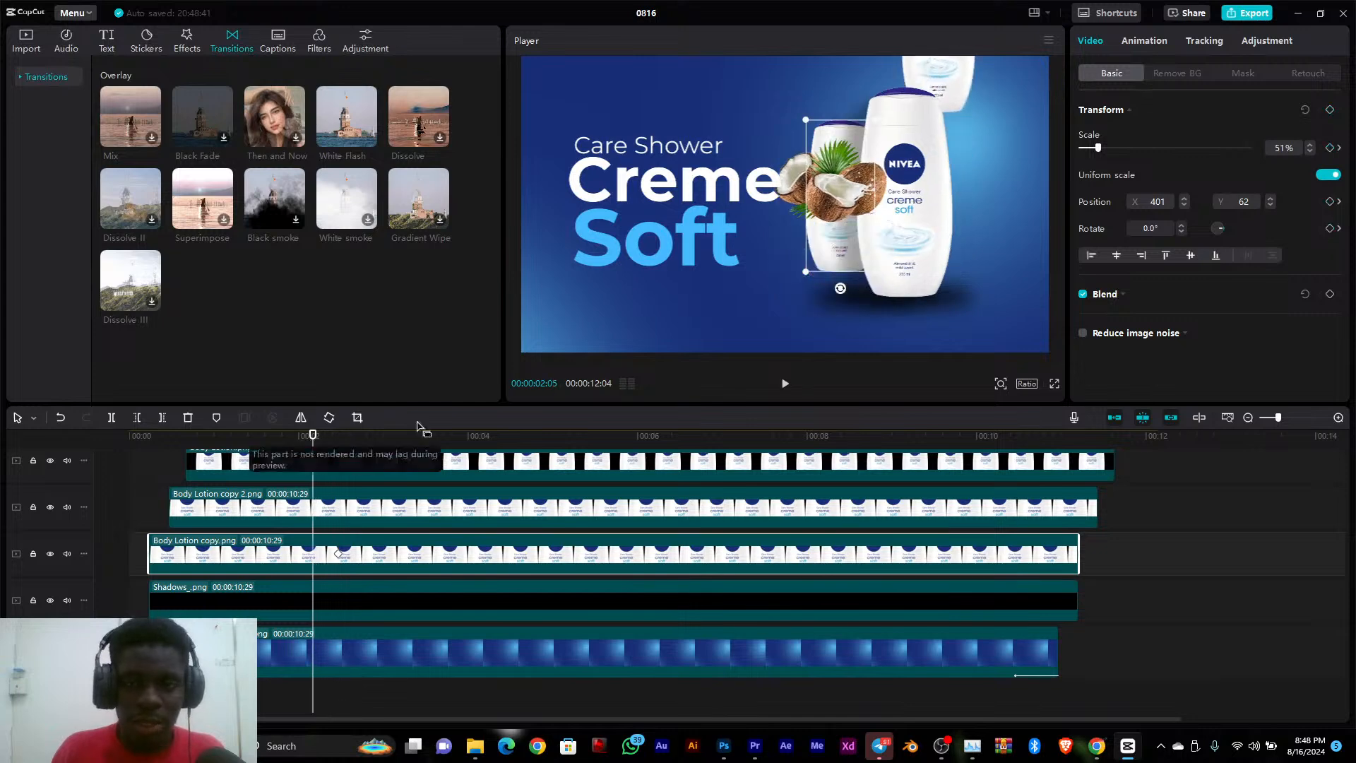
{"action": "left_click_drag", "start_coordinate": [835, 258], "coordinate": [842, 28]}
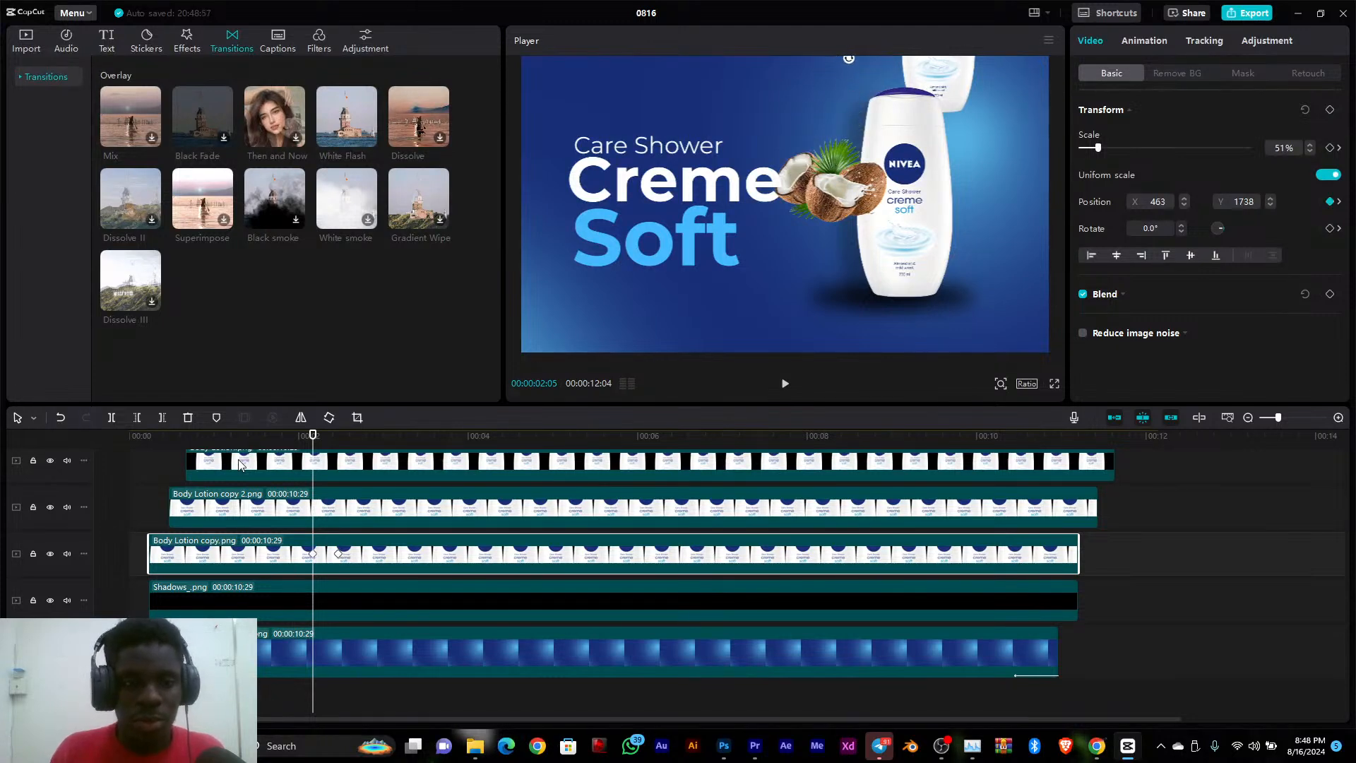
{"action": "left_click", "coordinate": [122, 458]}
{"action": "key", "text": "space"}
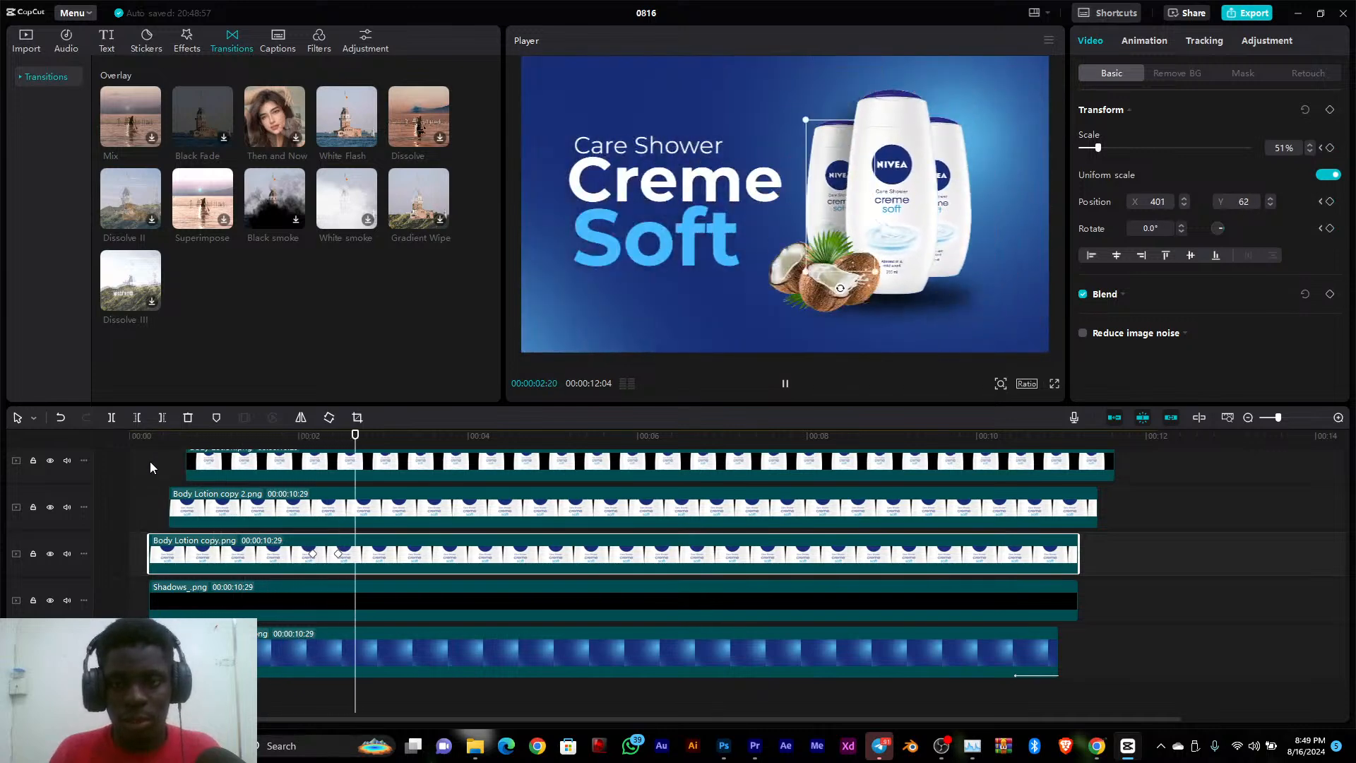
{"action": "key", "text": "space"}
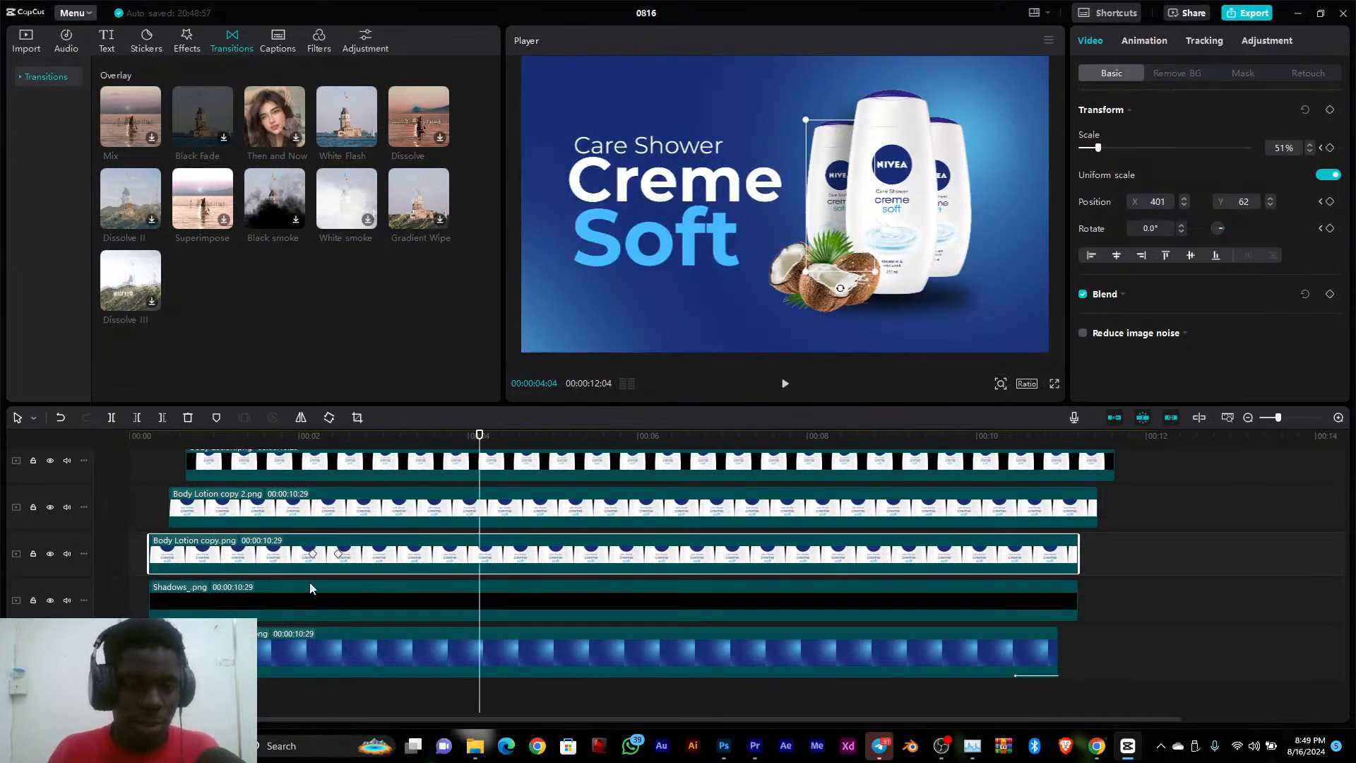
Select the Shadows_.png layer and keyframe all its Transform properties in its resting position at 00:00:02:07
{"action": "left_click", "coordinate": [301, 599]}
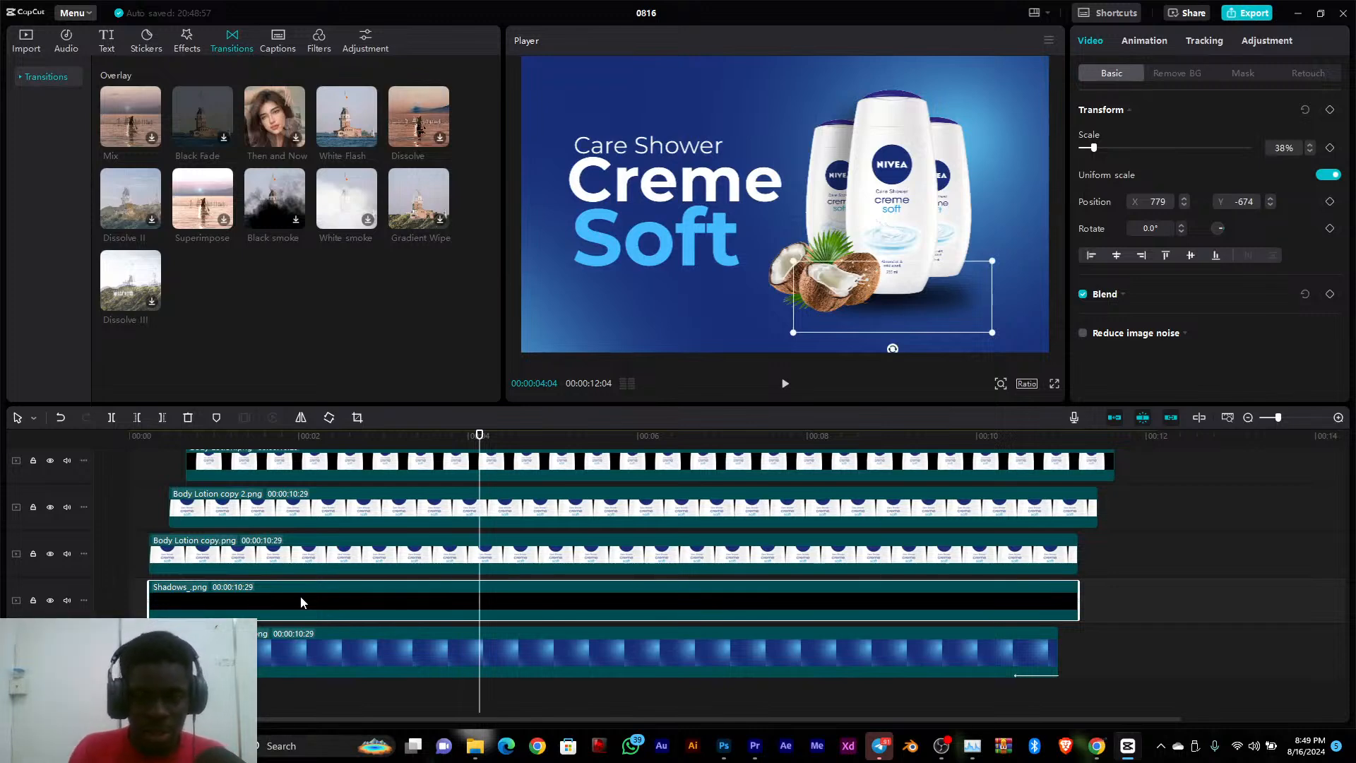
{"action": "mouse_move", "coordinate": [346, 439]}
{"action": "left_mouse_down"}
{"action": "mouse_move", "coordinate": [281, 441]}
{"action": "mouse_move", "coordinate": [336, 448]}
{"action": "left_mouse_up"}
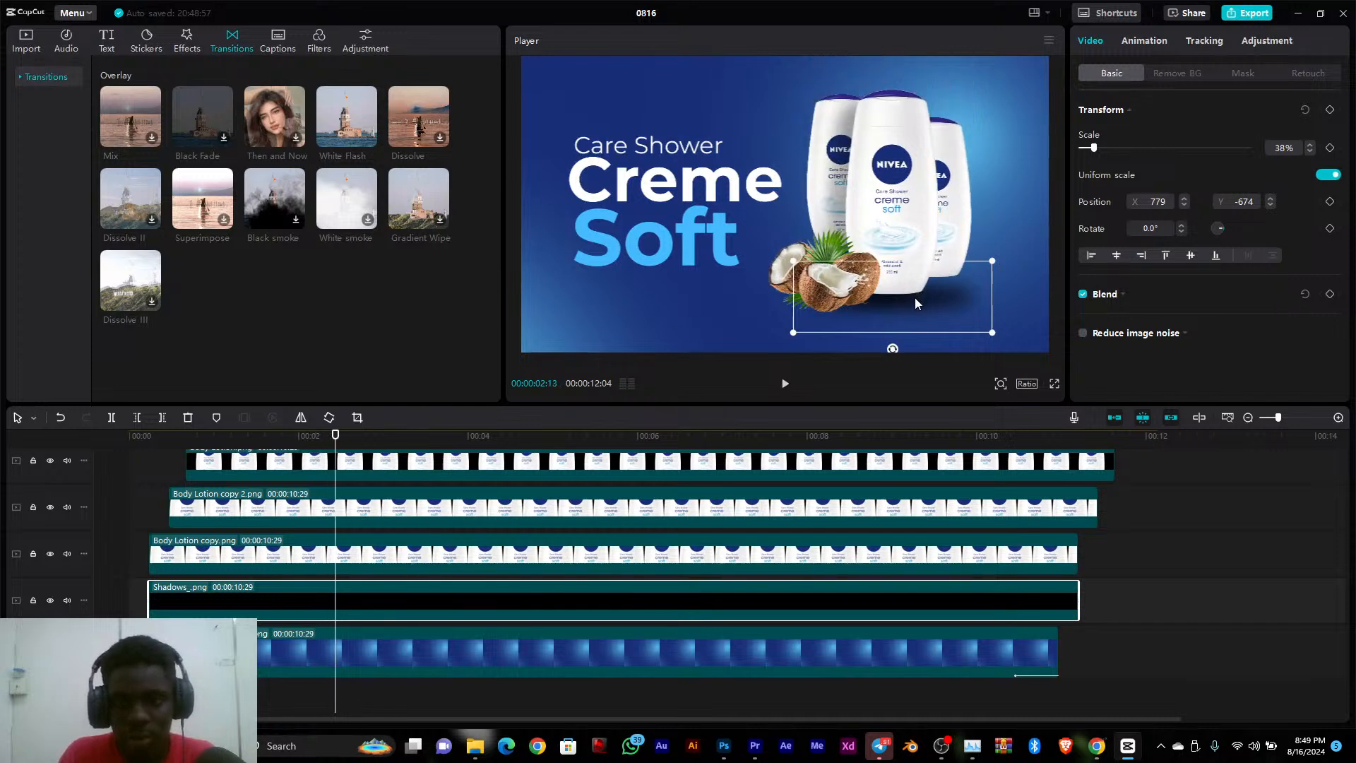
{"action": "mouse_move", "coordinate": [344, 442]}
{"action": "left_mouse_down"}
{"action": "mouse_move", "coordinate": [278, 437]}
{"action": "mouse_move", "coordinate": [318, 443]}
{"action": "left_mouse_up"}
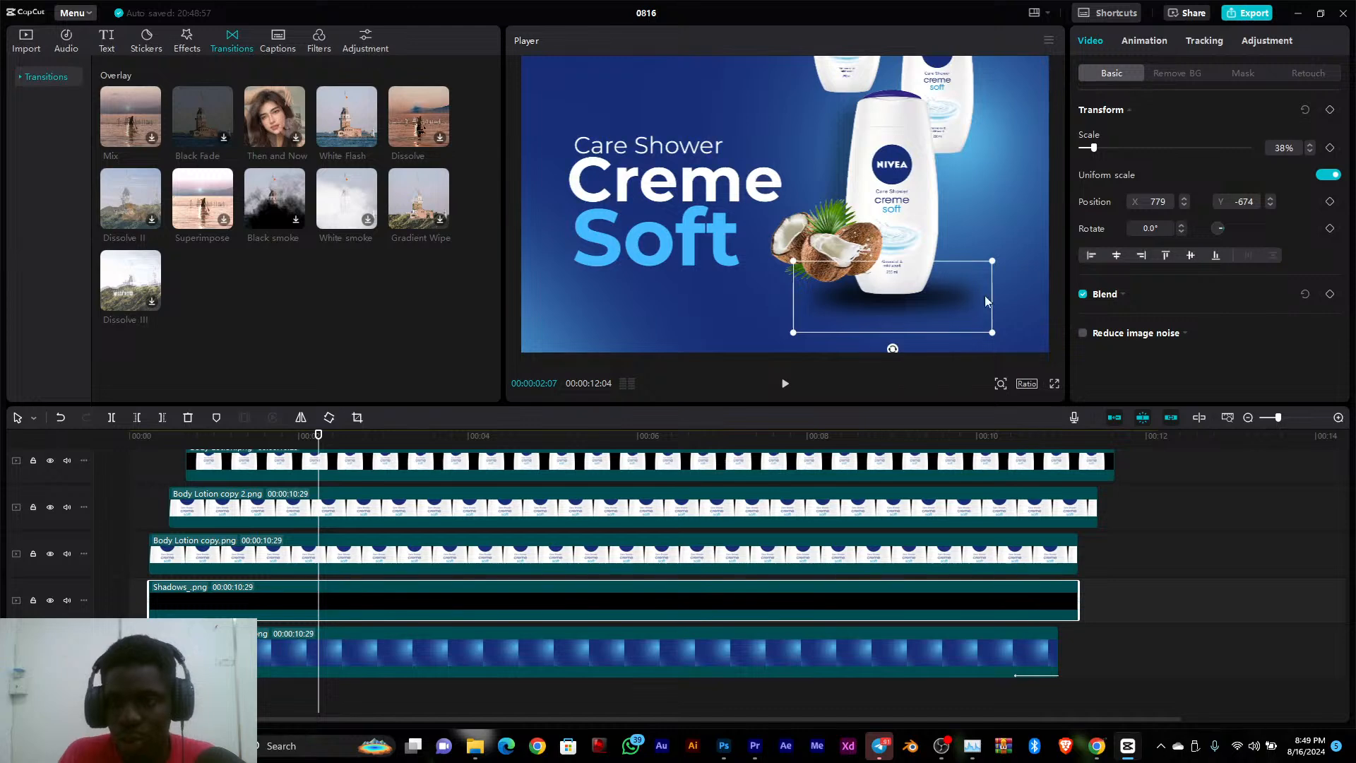
{"action": "left_click", "coordinate": [1331, 111]}
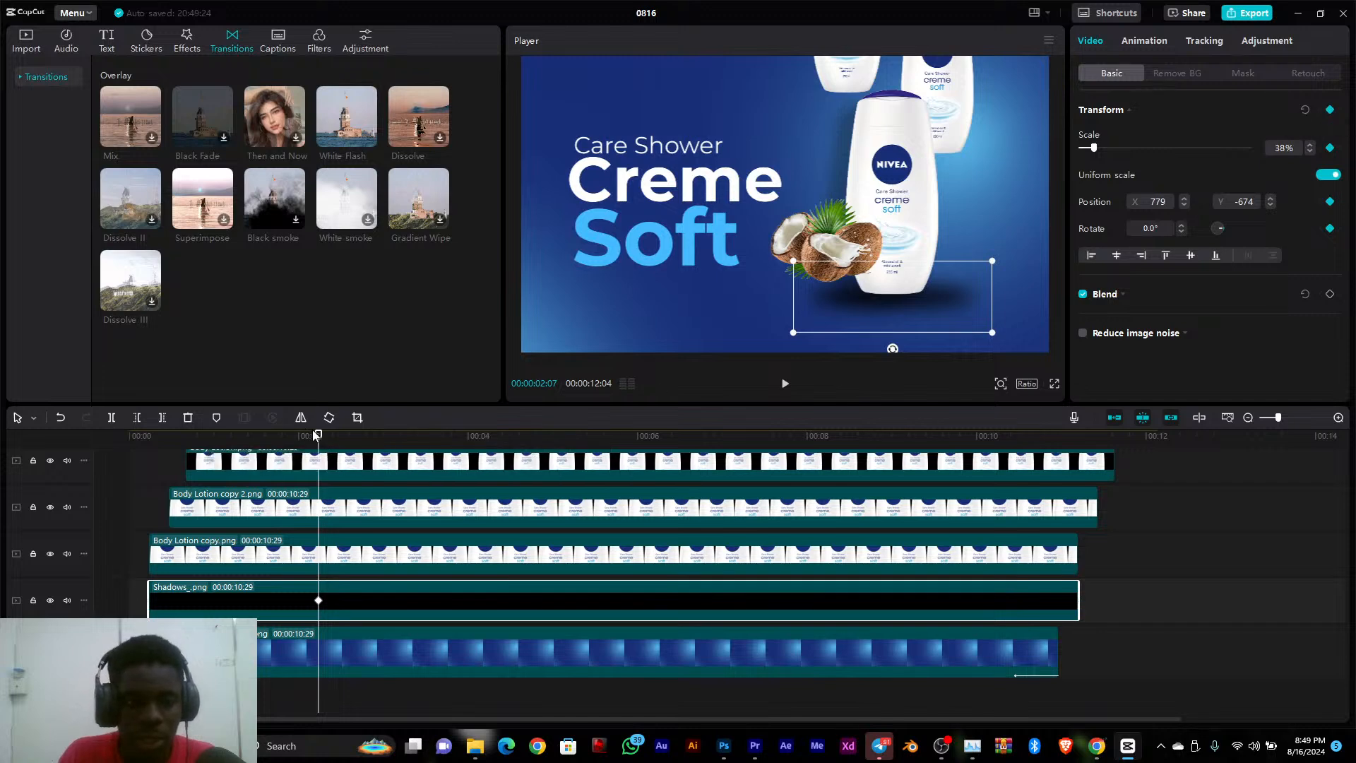
At 00:00:02:01, move the shadow below the canvas to about X 766, Y -1610 and replay the animation
{"action": "left_click_drag", "start_coordinate": [317, 435], "coordinate": [302, 434]}
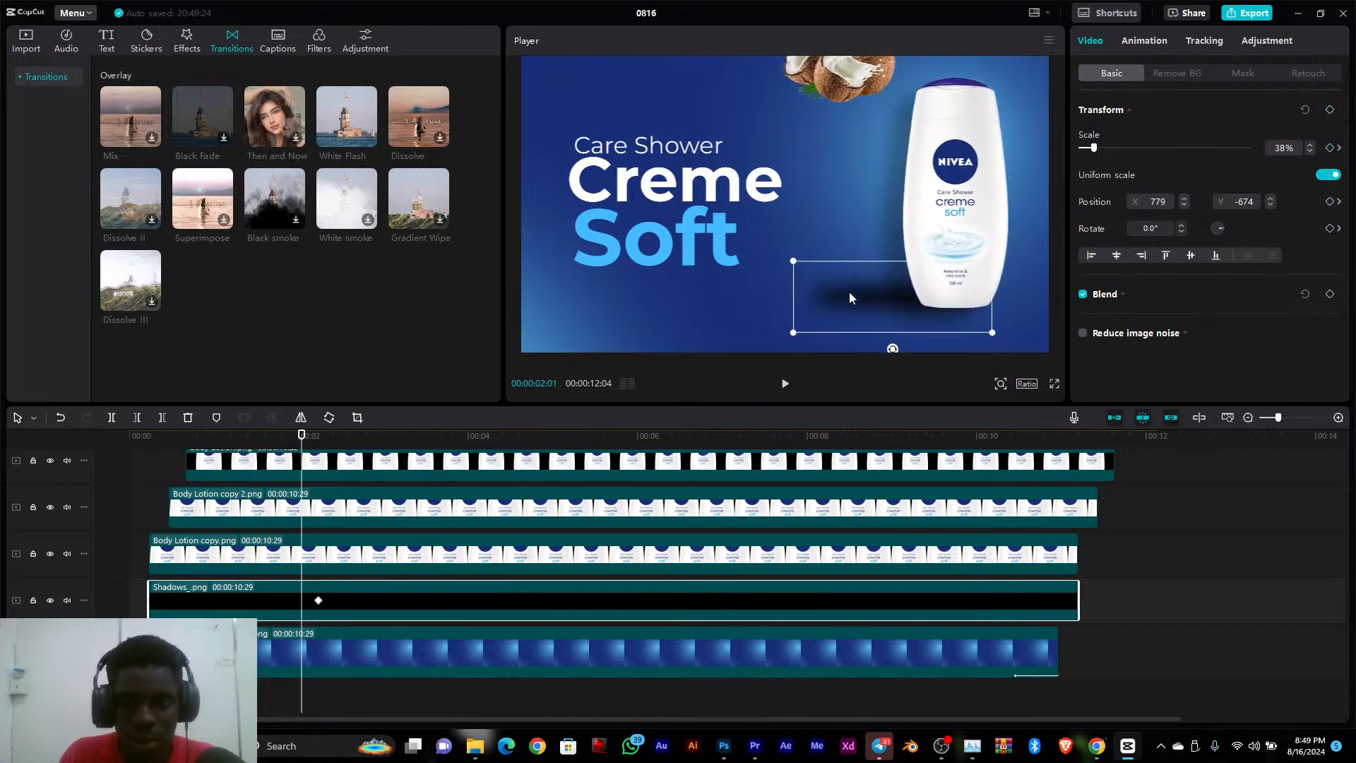
{"action": "left_click_drag", "start_coordinate": [849, 298], "coordinate": [849, 411]}
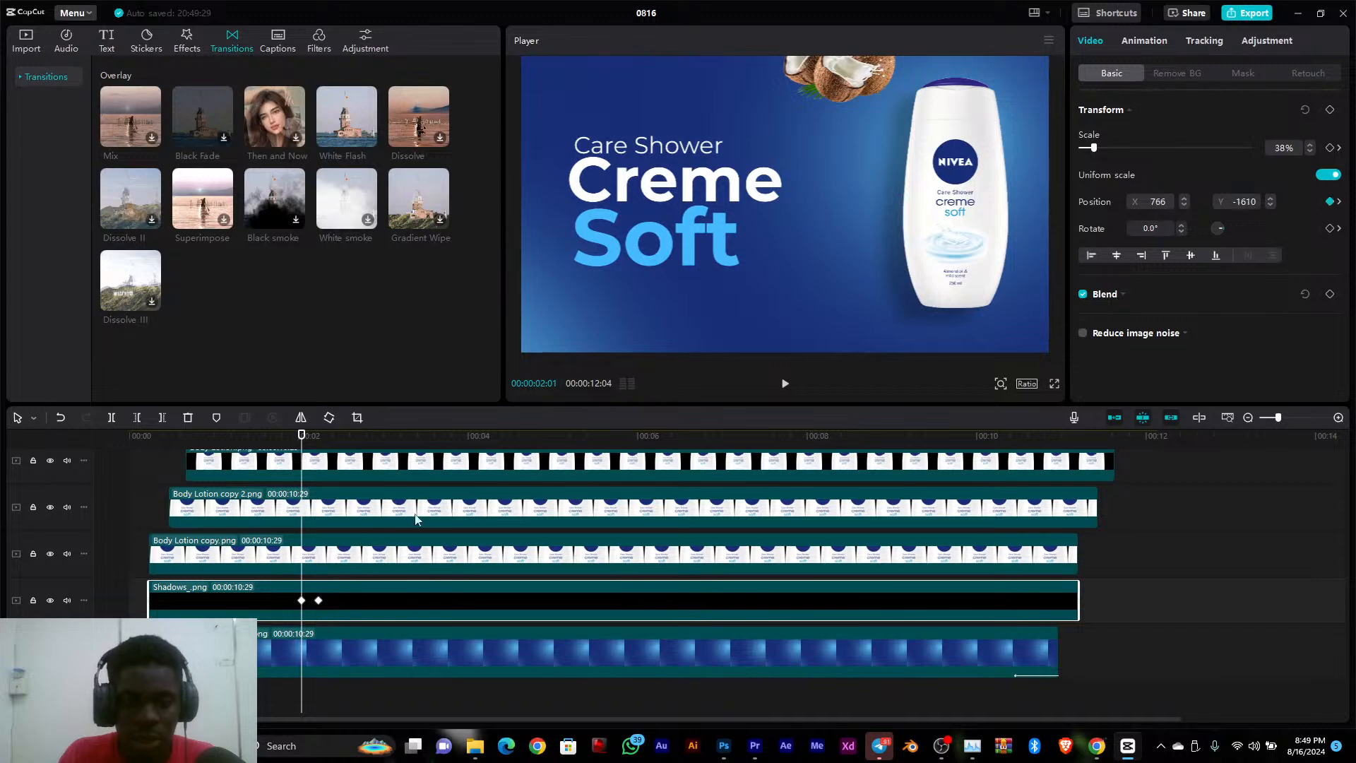
{"action": "left_click", "coordinate": [265, 439]}
{"action": "key", "text": "space"}
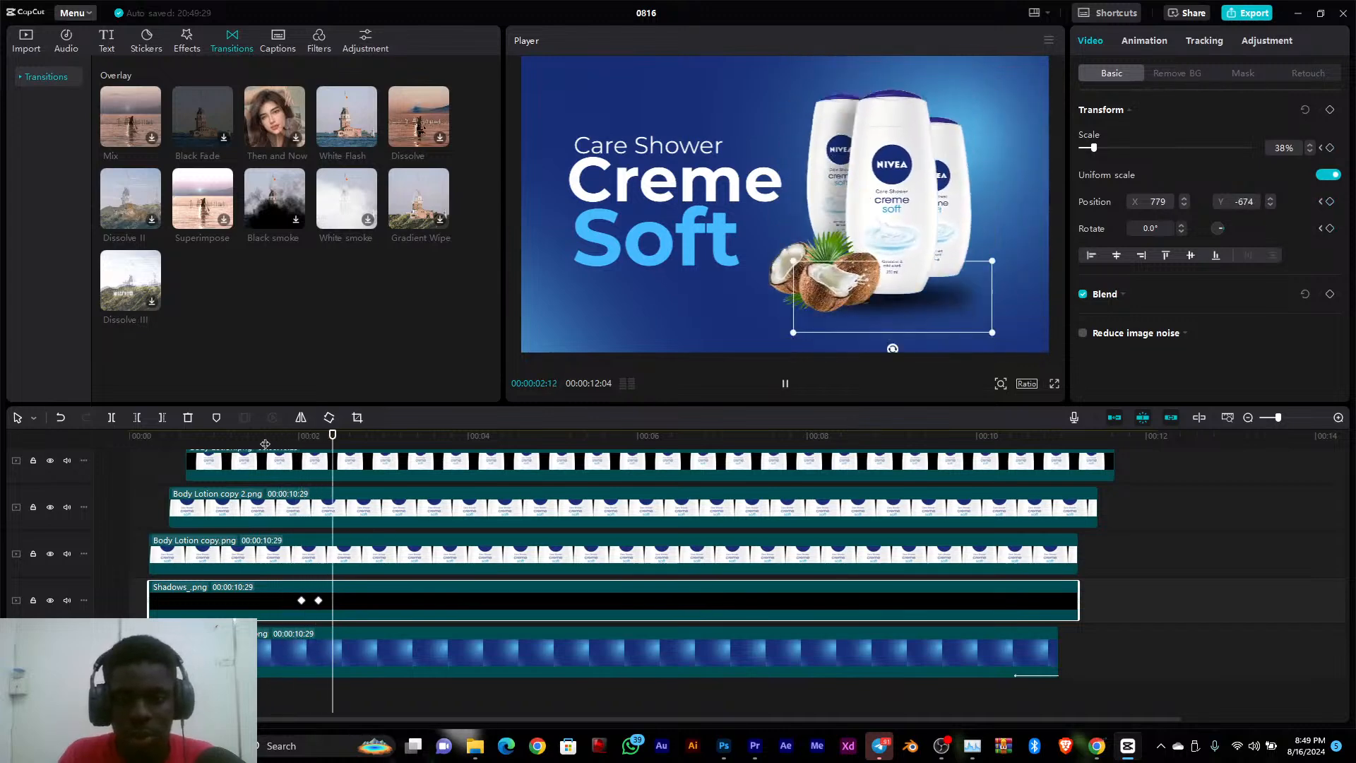
{"action": "left_click", "coordinate": [237, 440]}
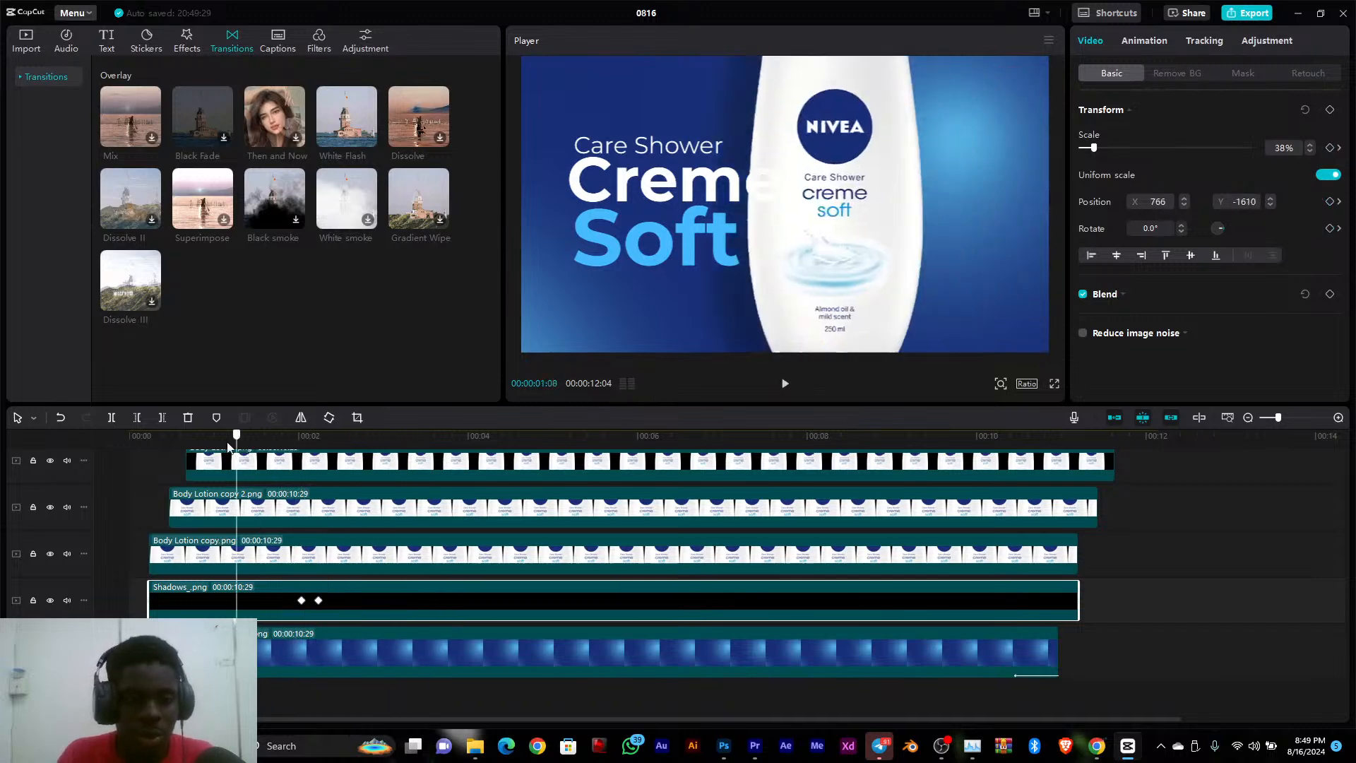
{"action": "key", "text": "space"}
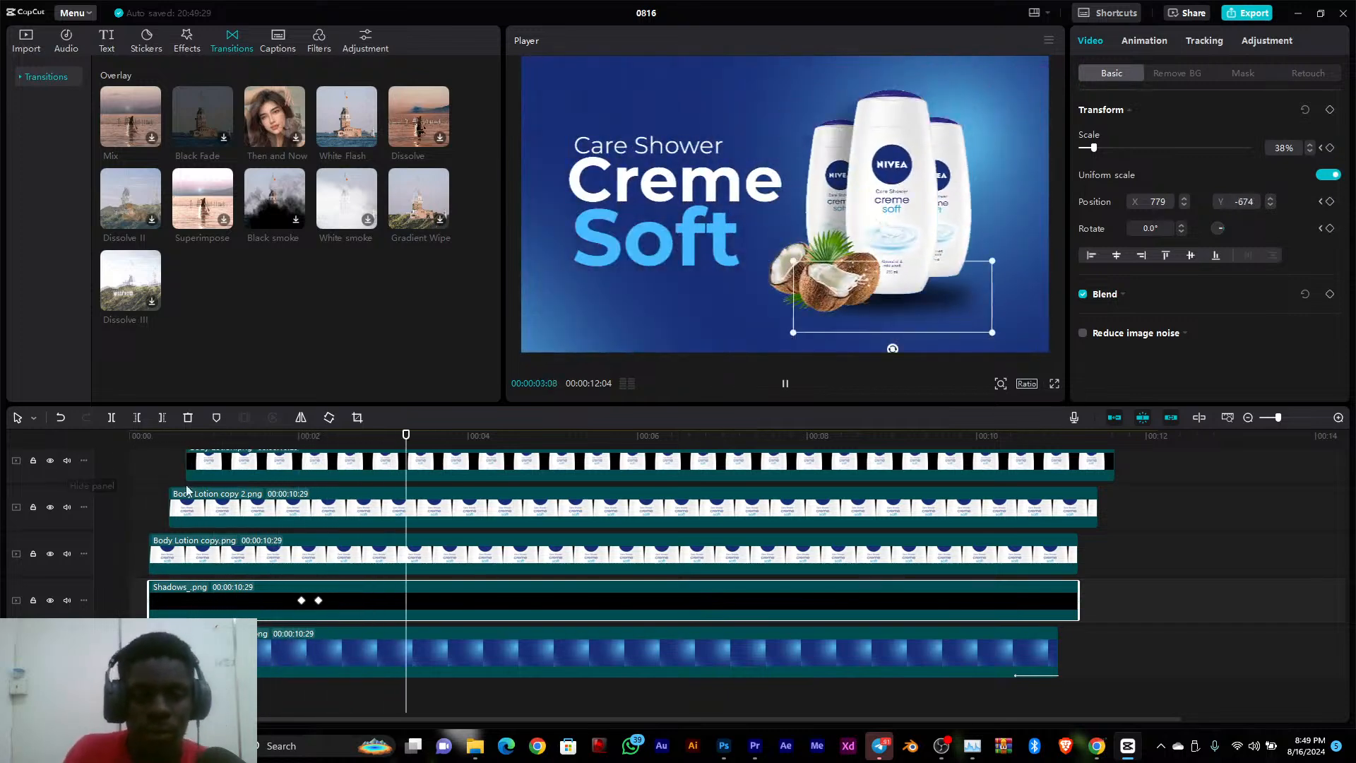
{"action": "scroll", "coordinate": [187, 488], "scroll_direction": "up", "scroll_amount": 3}
{"action": "key", "text": "space"}
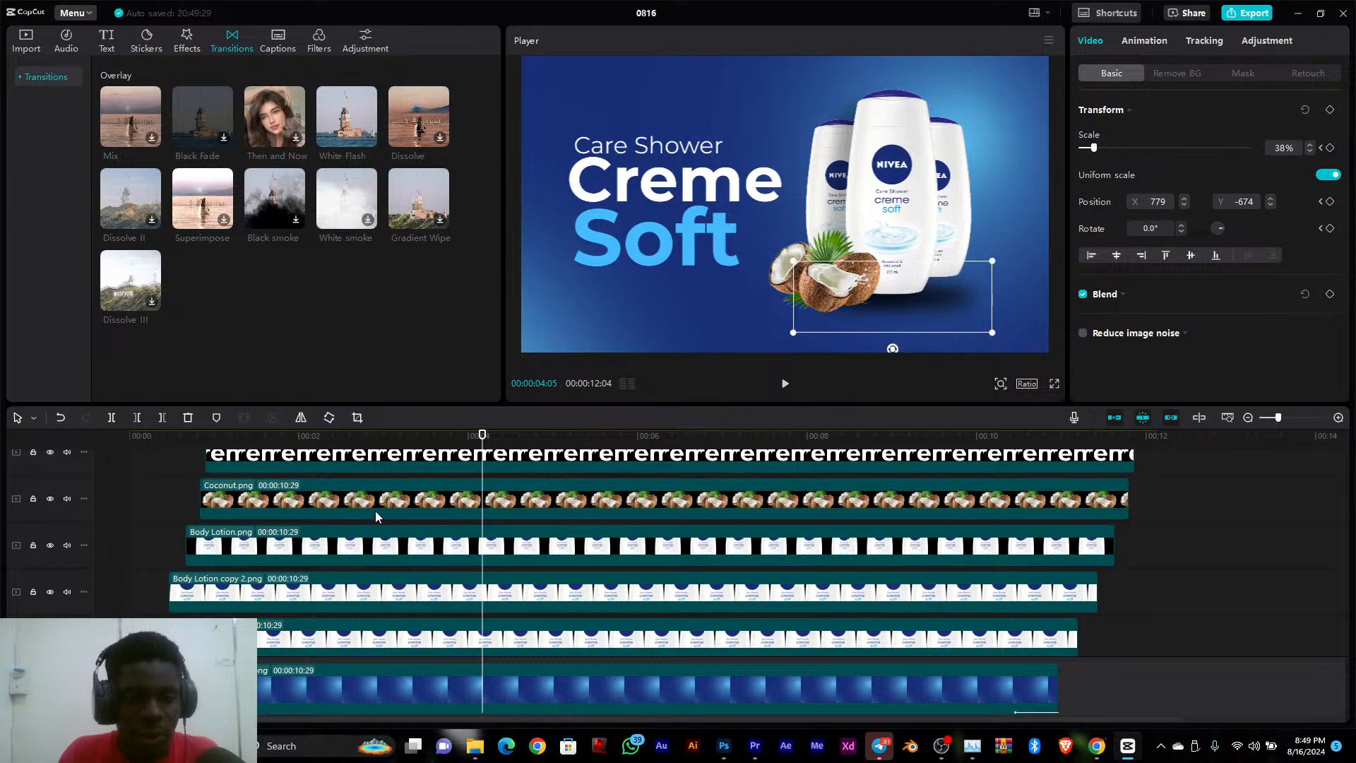
Shift the Creme, Soft and Care Shower text layers together later on the timeline so that Creme.png starts at 00:00:02:16
{"action": "scroll", "coordinate": [376, 516], "scroll_direction": "down", "scroll_amount": 1}
{"action": "left_click_drag", "start_coordinate": [360, 443], "coordinate": [345, 530]}
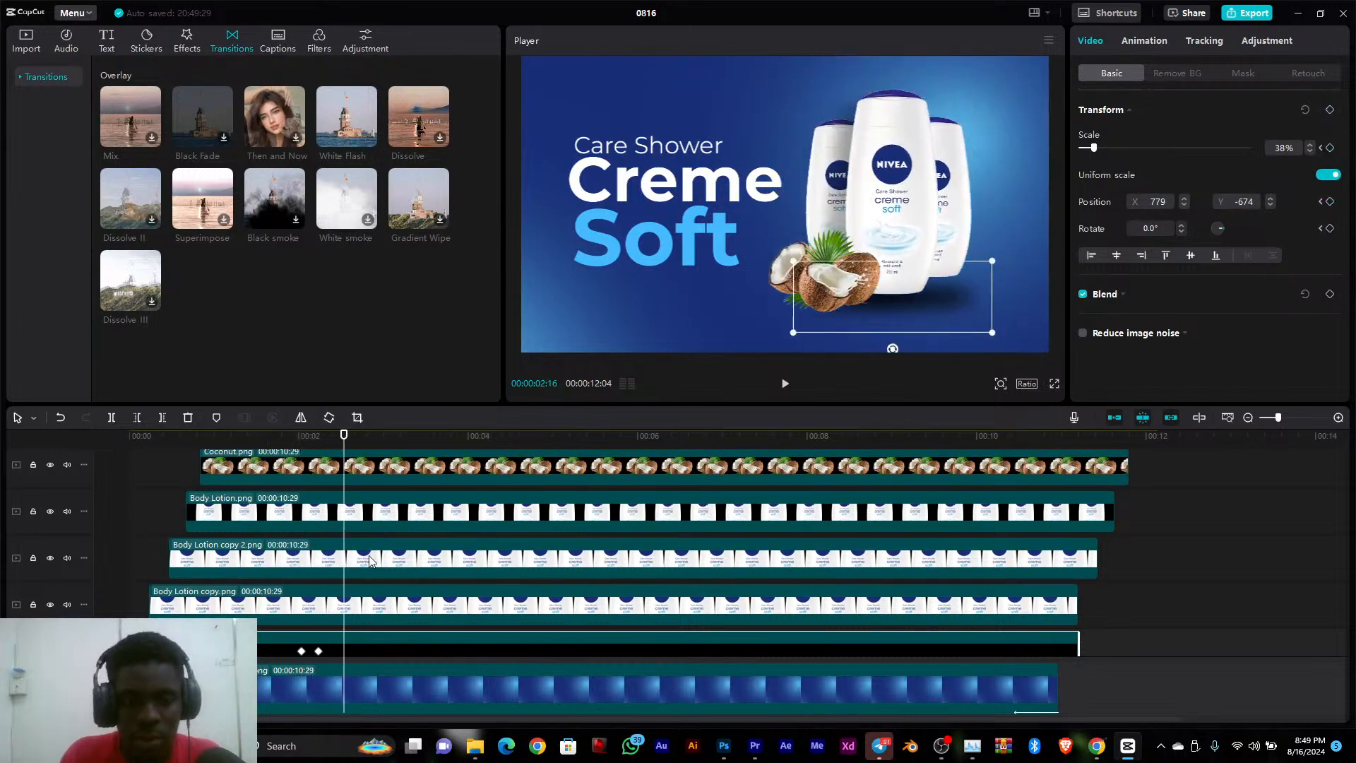
{"action": "scroll", "coordinate": [370, 561], "scroll_direction": "up", "scroll_amount": 5}
{"action": "scroll", "coordinate": [369, 562], "scroll_direction": "up", "scroll_amount": 2}
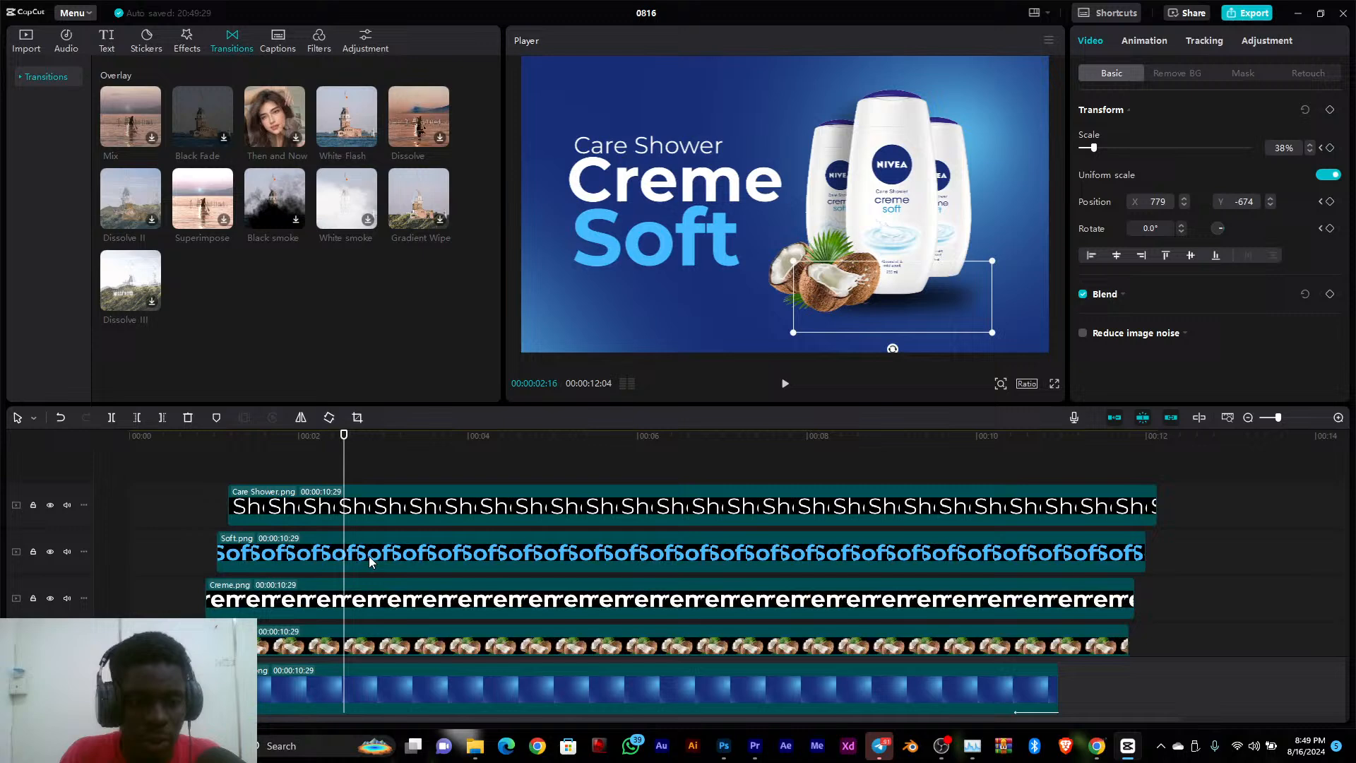
{"action": "left_click", "coordinate": [359, 597]}
{"action": "left_click", "coordinate": [397, 513]}
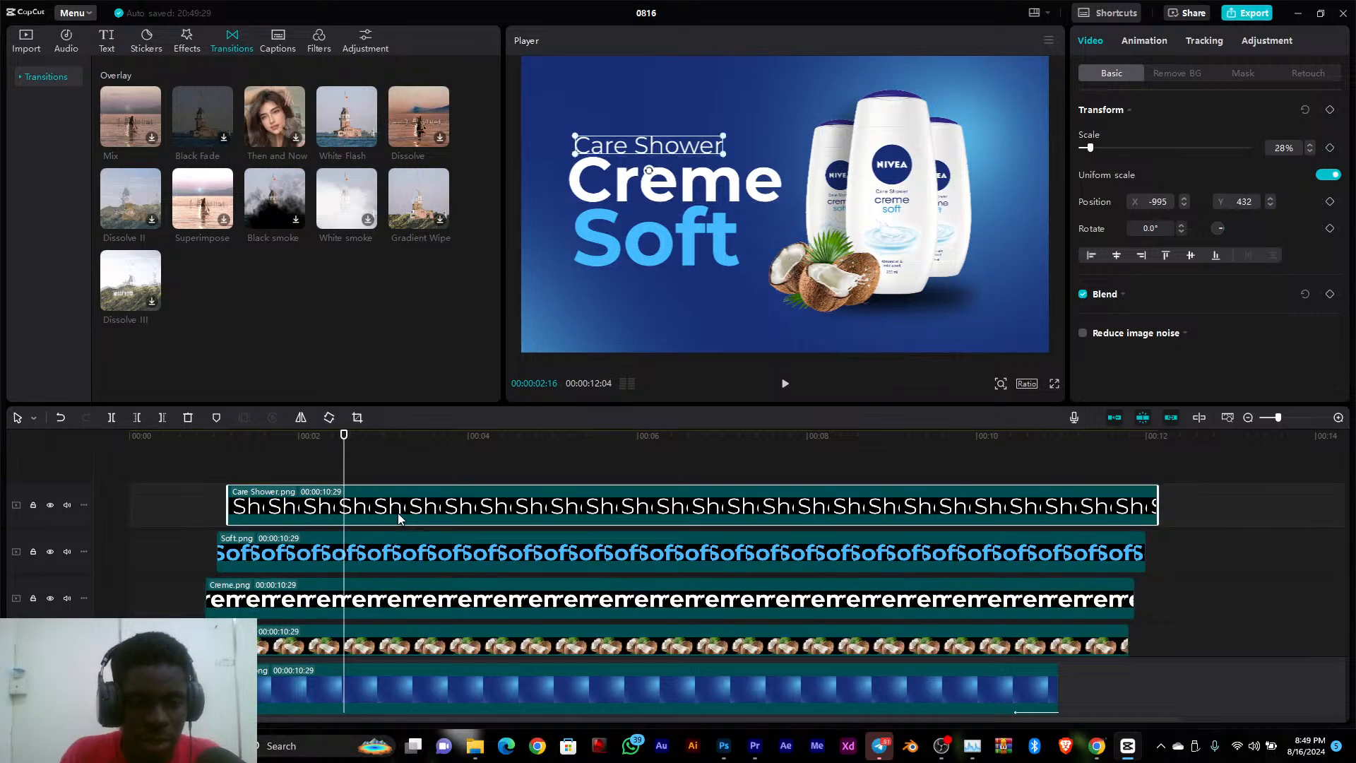
{"action": "left_click_drag", "start_coordinate": [408, 457], "coordinate": [515, 612]}
{"action": "left_click", "coordinate": [557, 478]}
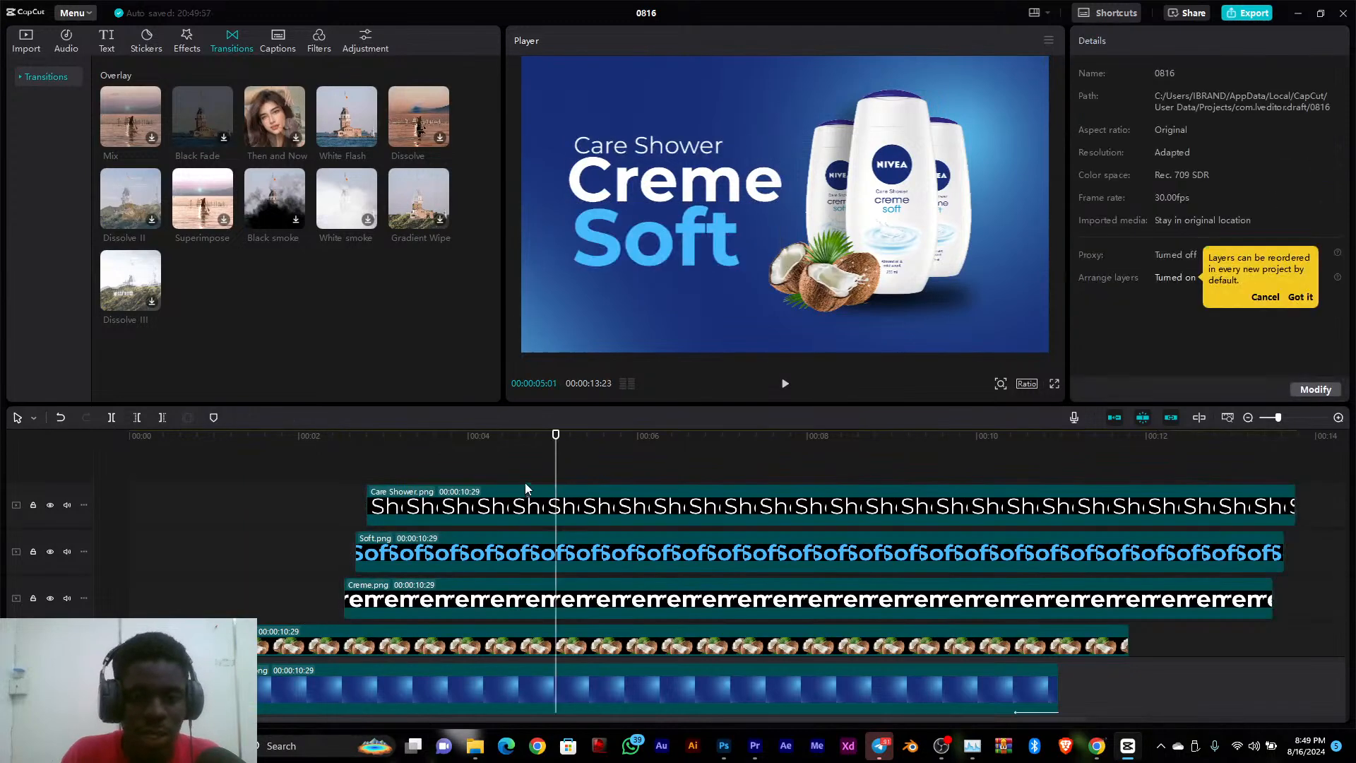
Delay the Soft.png and Care Shower.png layers slightly more to widen the stagger between the text entrances, and replay the animation
{"action": "left_click", "coordinate": [434, 513]}
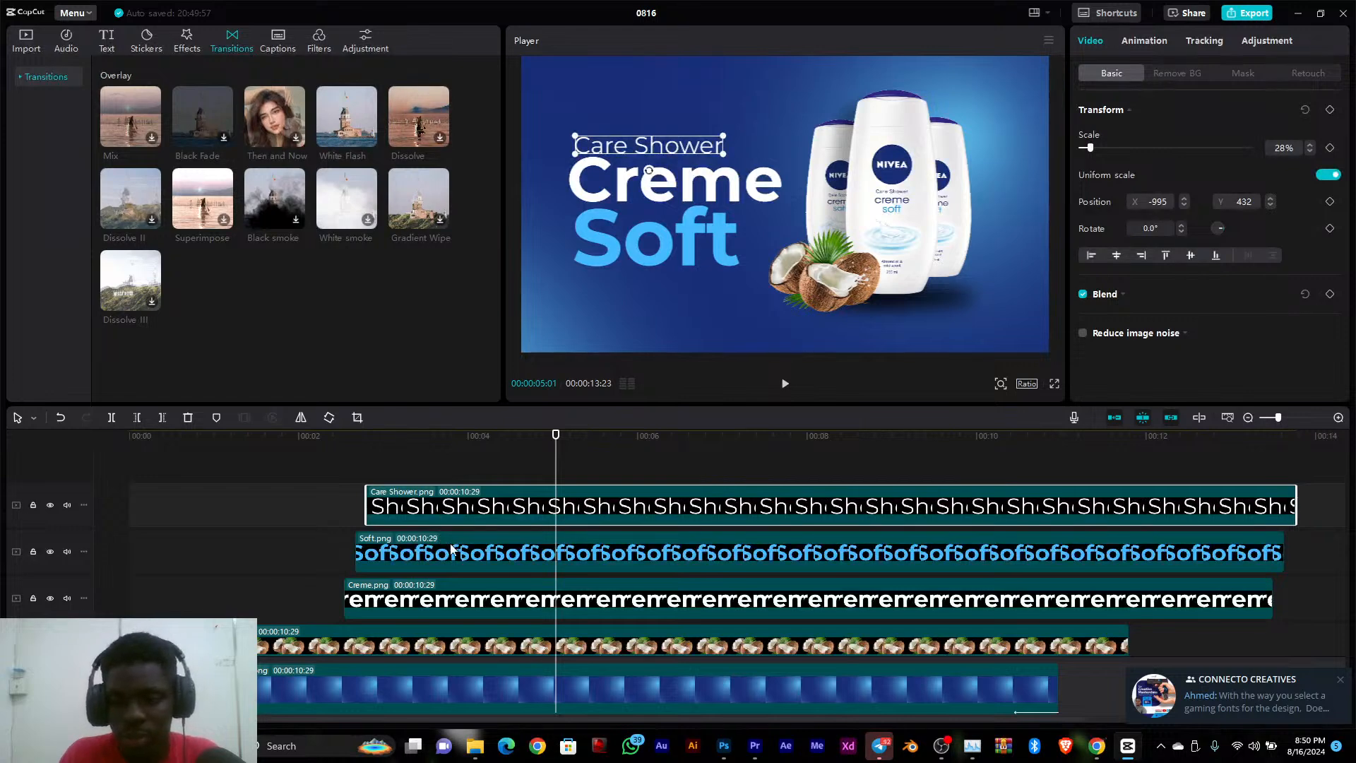
{"action": "left_click", "coordinate": [420, 551]}
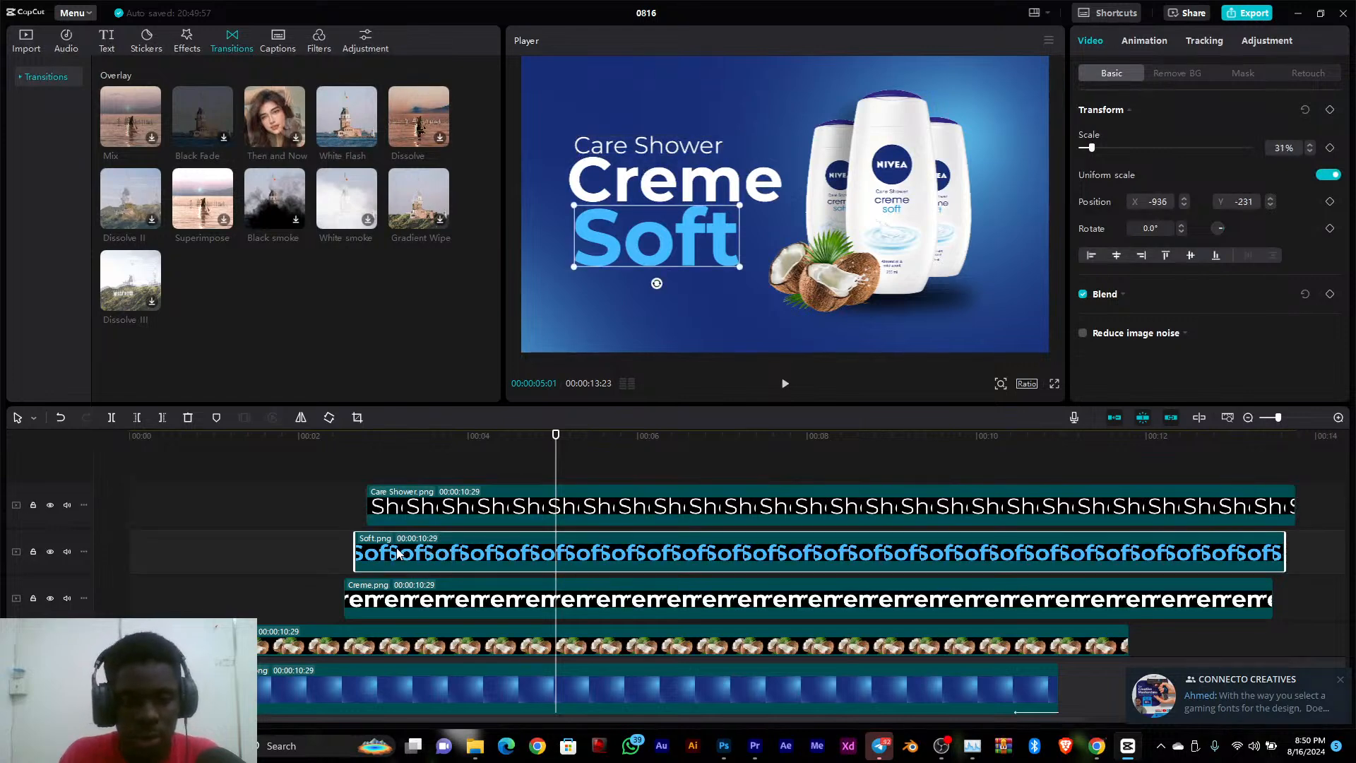
{"action": "left_click_drag", "start_coordinate": [348, 454], "coordinate": [276, 451]}
{"action": "key", "text": "space"}
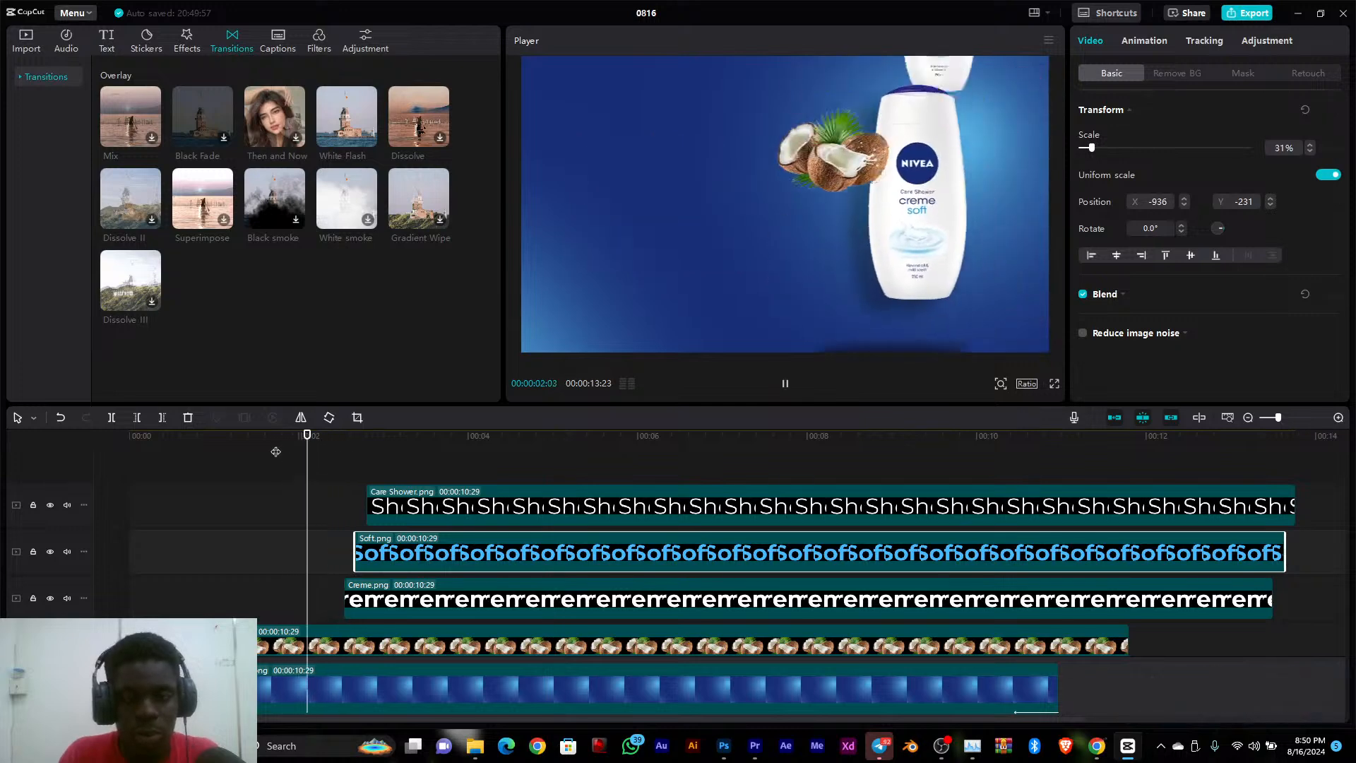
{"action": "key", "text": "space"}
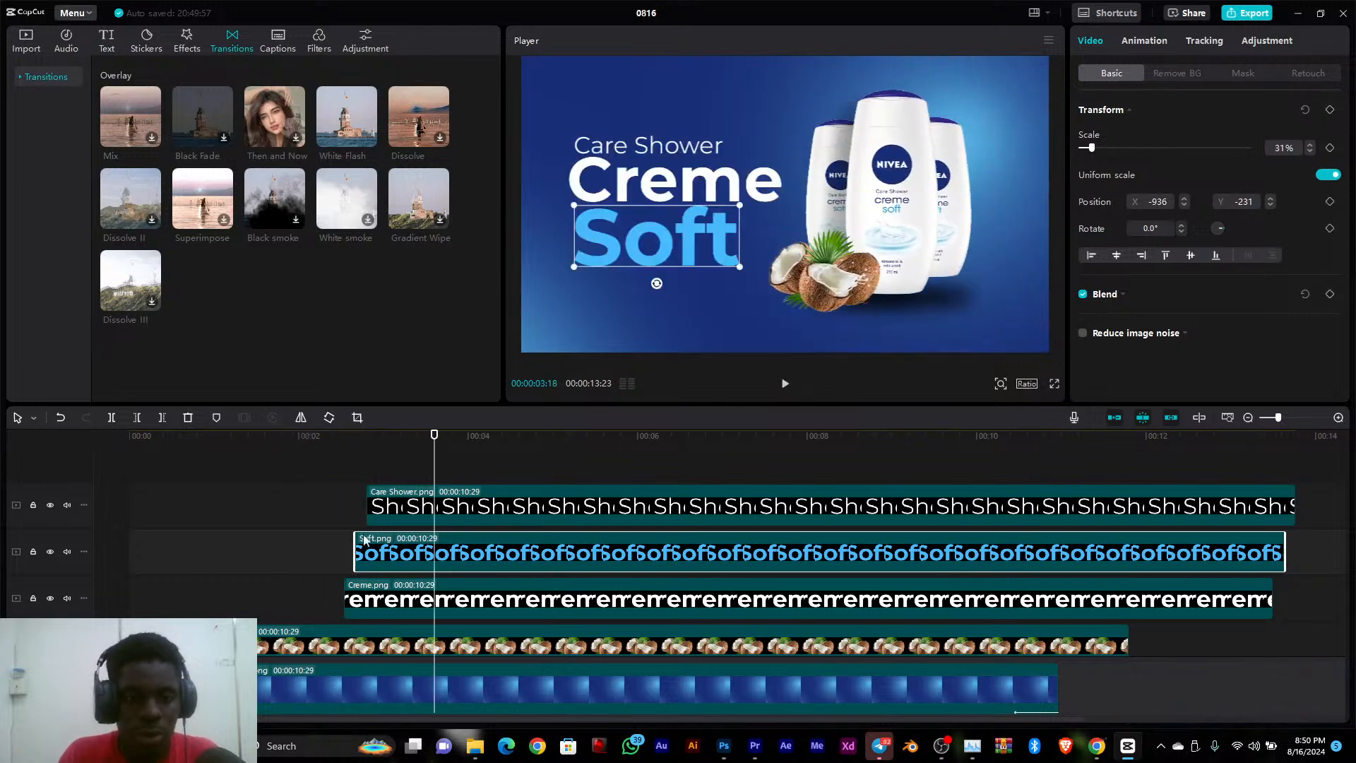
{"action": "left_click_drag", "start_coordinate": [367, 550], "coordinate": [413, 515]}
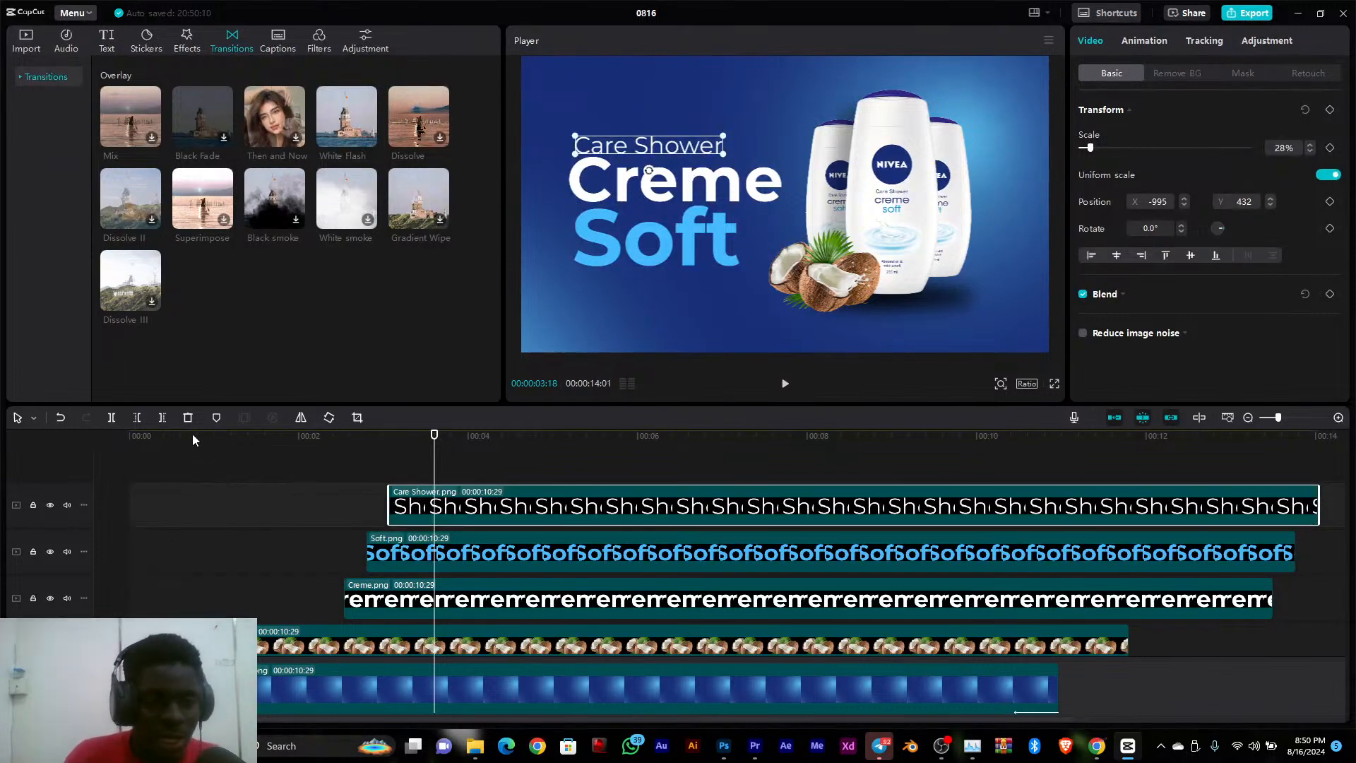
{"action": "left_click_drag", "start_coordinate": [192, 430], "coordinate": [75, 445]}
{"action": "key", "text": "space"}
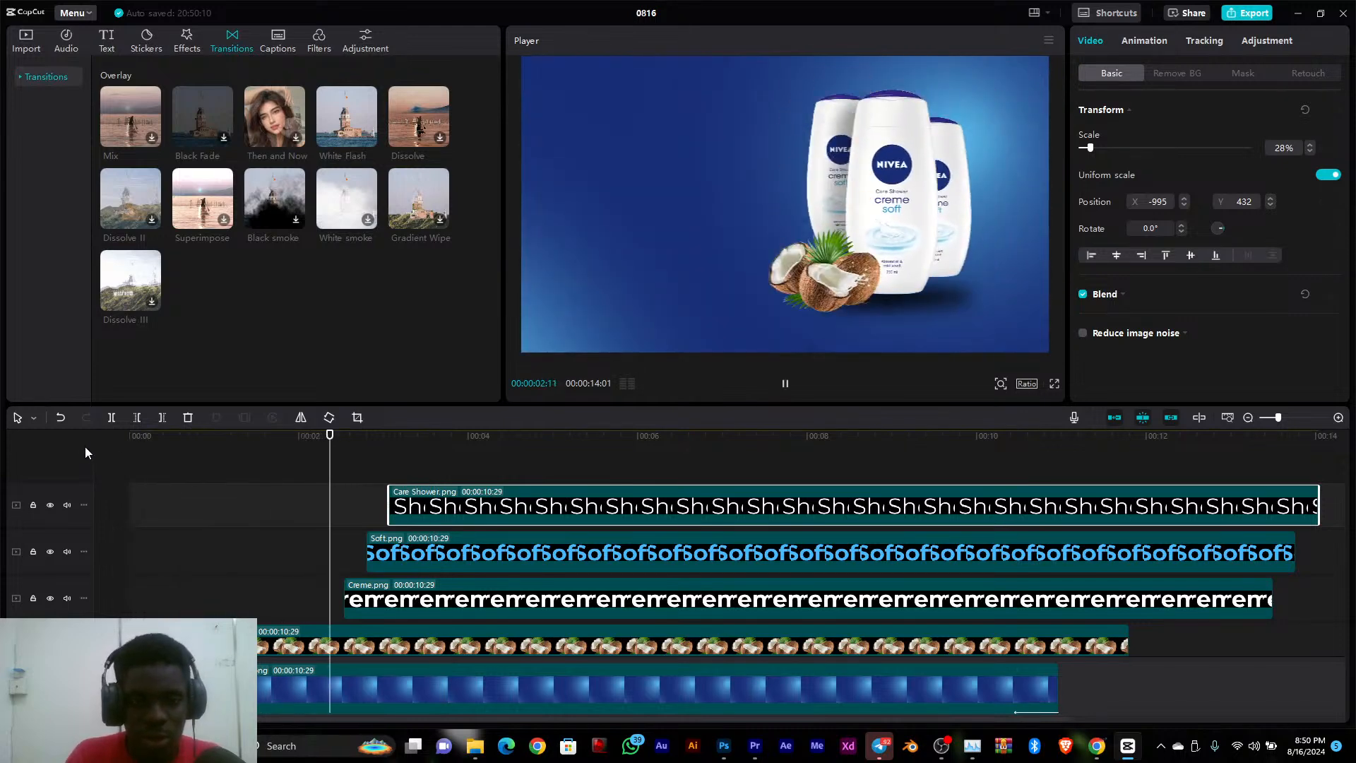
{"action": "key", "text": "space"}
{"action": "scroll", "coordinate": [426, 478], "scroll_direction": "down", "scroll_amount": 1}
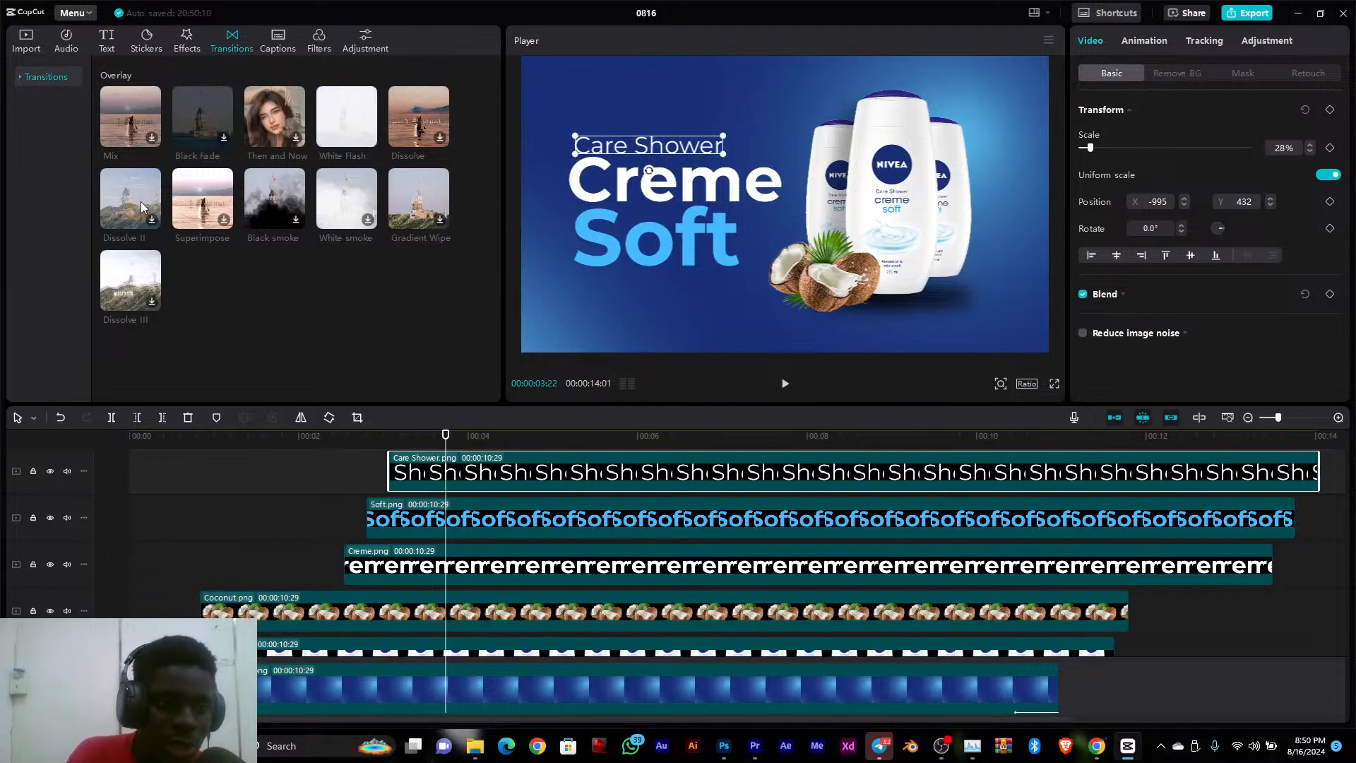
Download the Dissolve II, Superimpose and Black smoke overlay transitions
{"action": "left_click", "coordinate": [150, 221]}
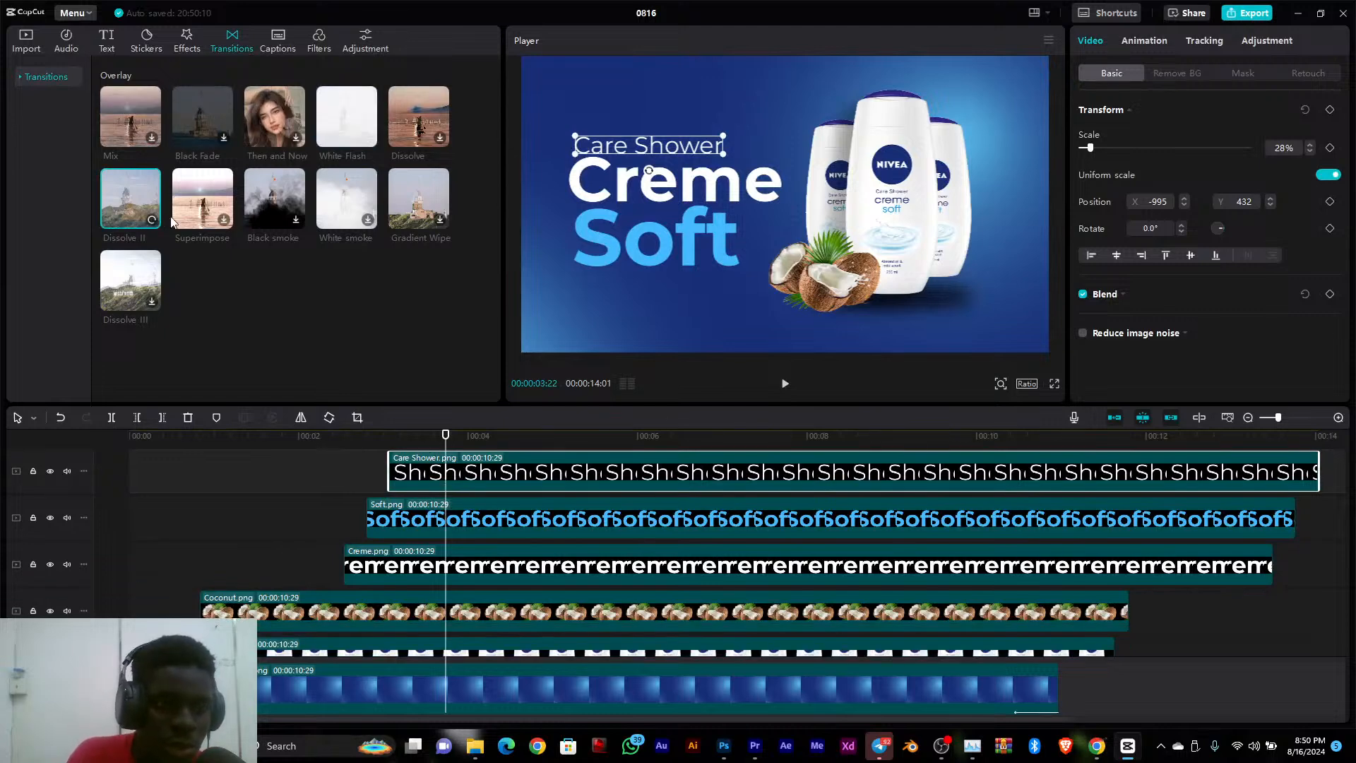
{"action": "left_click", "coordinate": [227, 219]}
{"action": "left_click", "coordinate": [294, 221]}
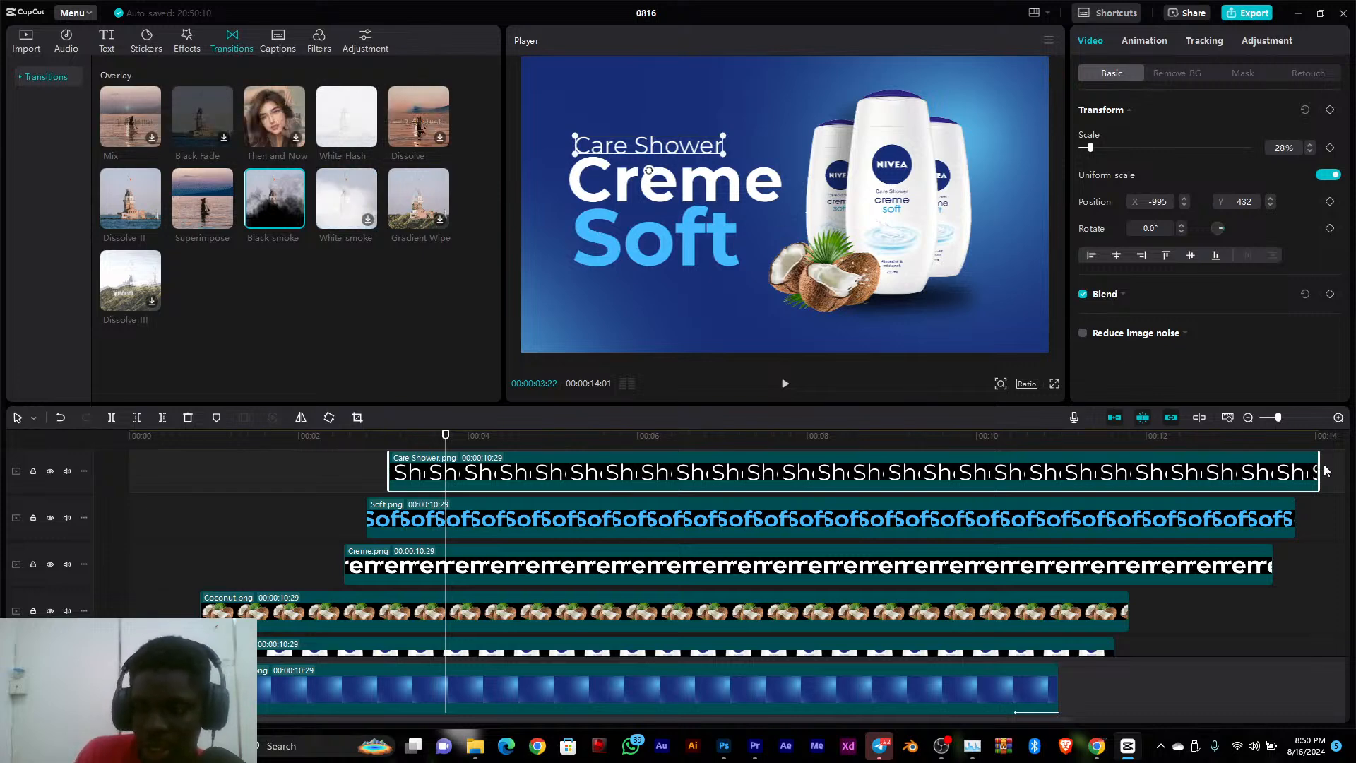
Trim the ends of the text layers to a common end point: Care Shower.png to 00:00:07:20, Soft.png to 00:00:07:28 and Creme.png to 00:00:08:06 long
{"action": "left_click_drag", "start_coordinate": [1319, 470], "coordinate": [1036, 497]}
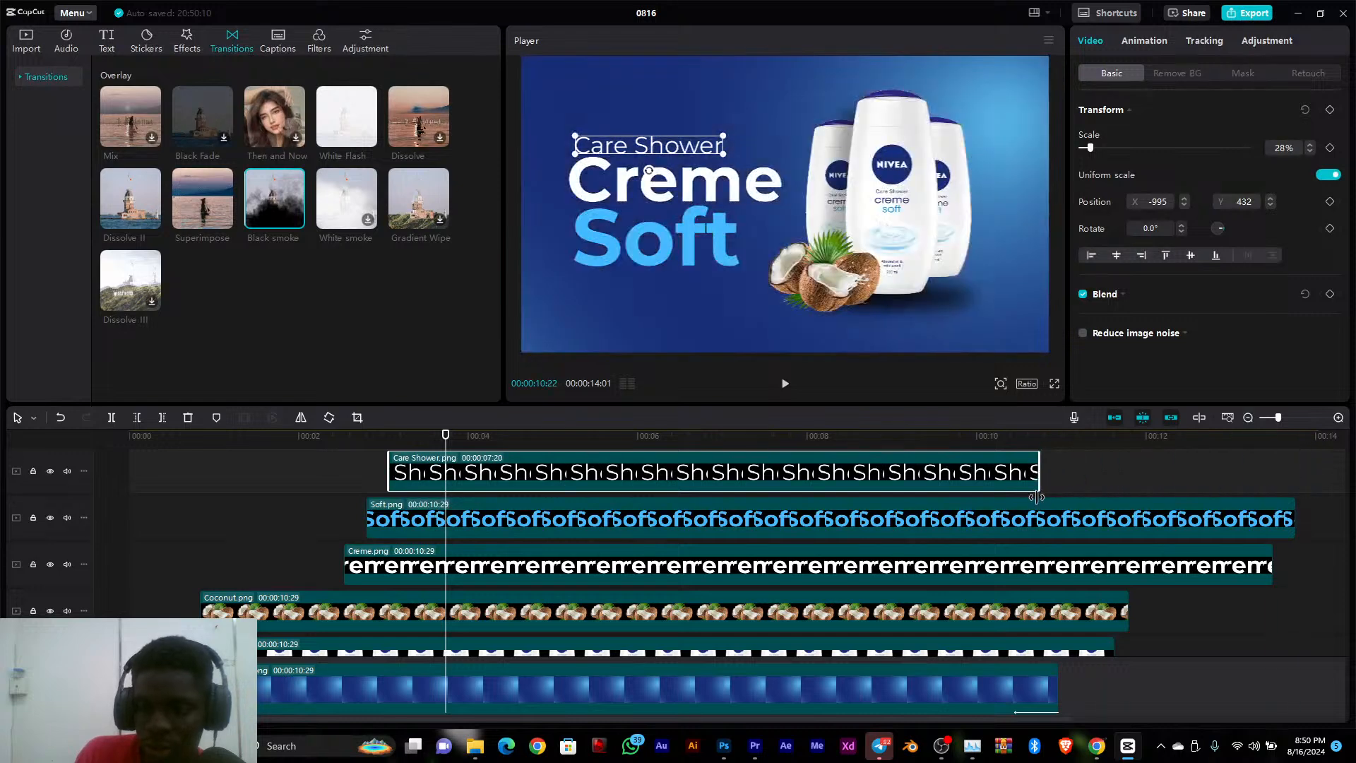
{"action": "left_click_drag", "start_coordinate": [1296, 520], "coordinate": [1040, 524]}
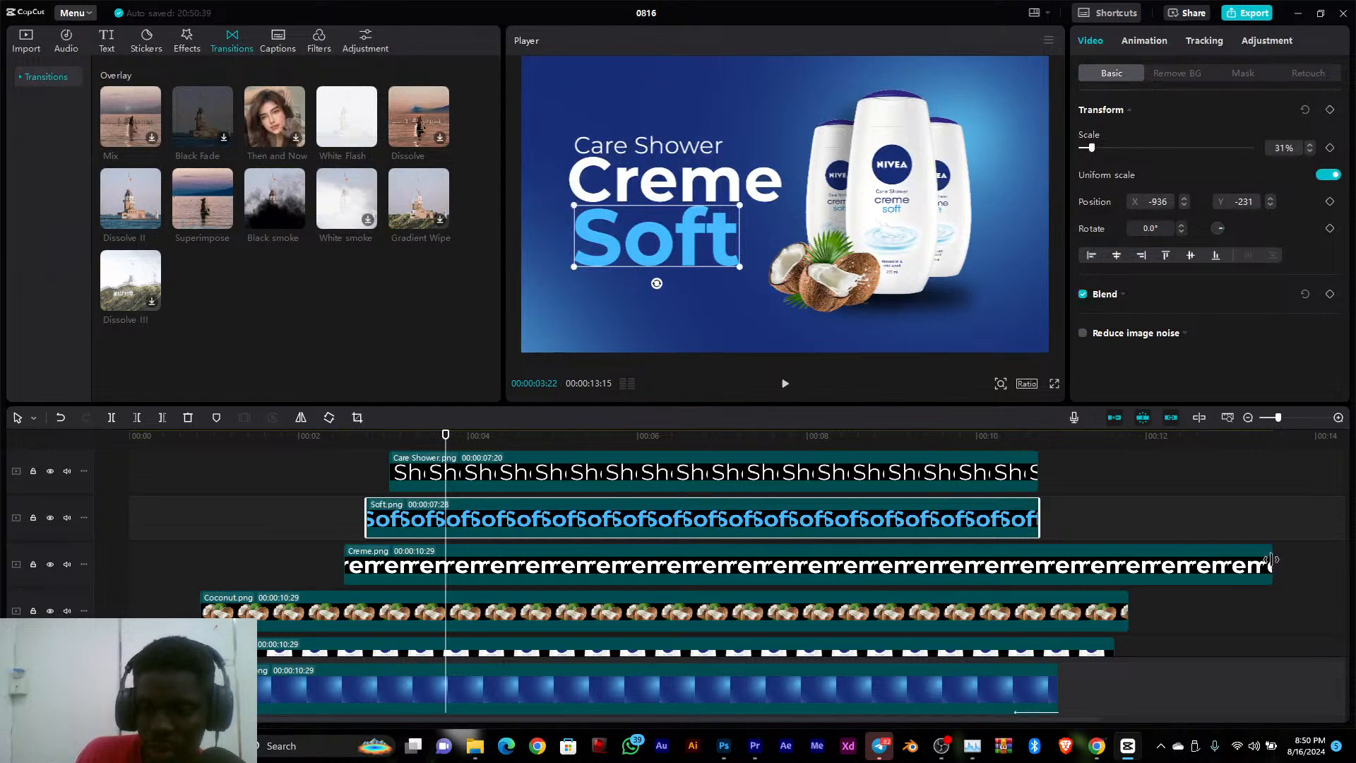
{"action": "left_click_drag", "start_coordinate": [1272, 565], "coordinate": [1039, 573]}
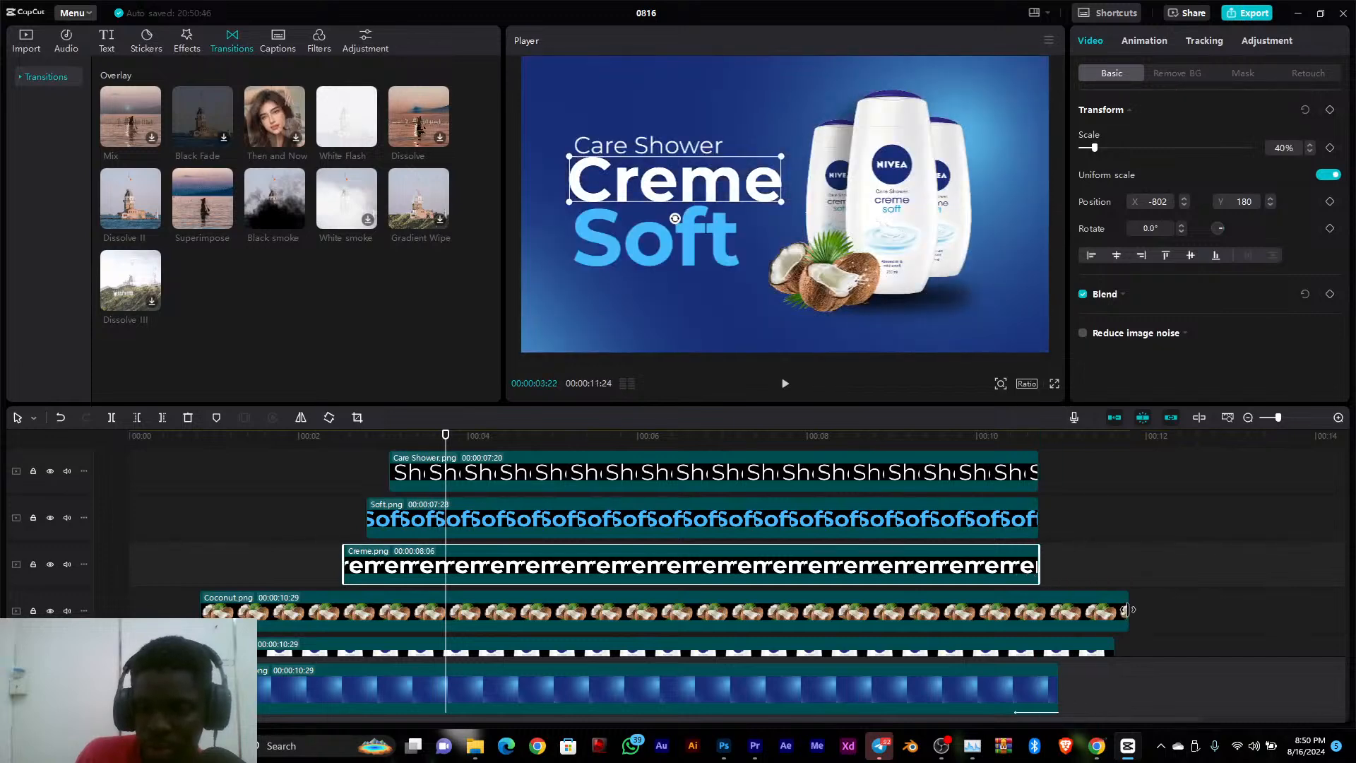
Trim the ends of Coconut.png and the three Body Lotion layers to match the text layers' end, making Coconut.png 00:00:09:27 and Body Lotion.png 00:00:10:00 long
{"action": "left_click_drag", "start_coordinate": [1128, 615], "coordinate": [1038, 601]}
{"action": "scroll", "coordinate": [1038, 601], "scroll_direction": "down", "scroll_amount": 3}
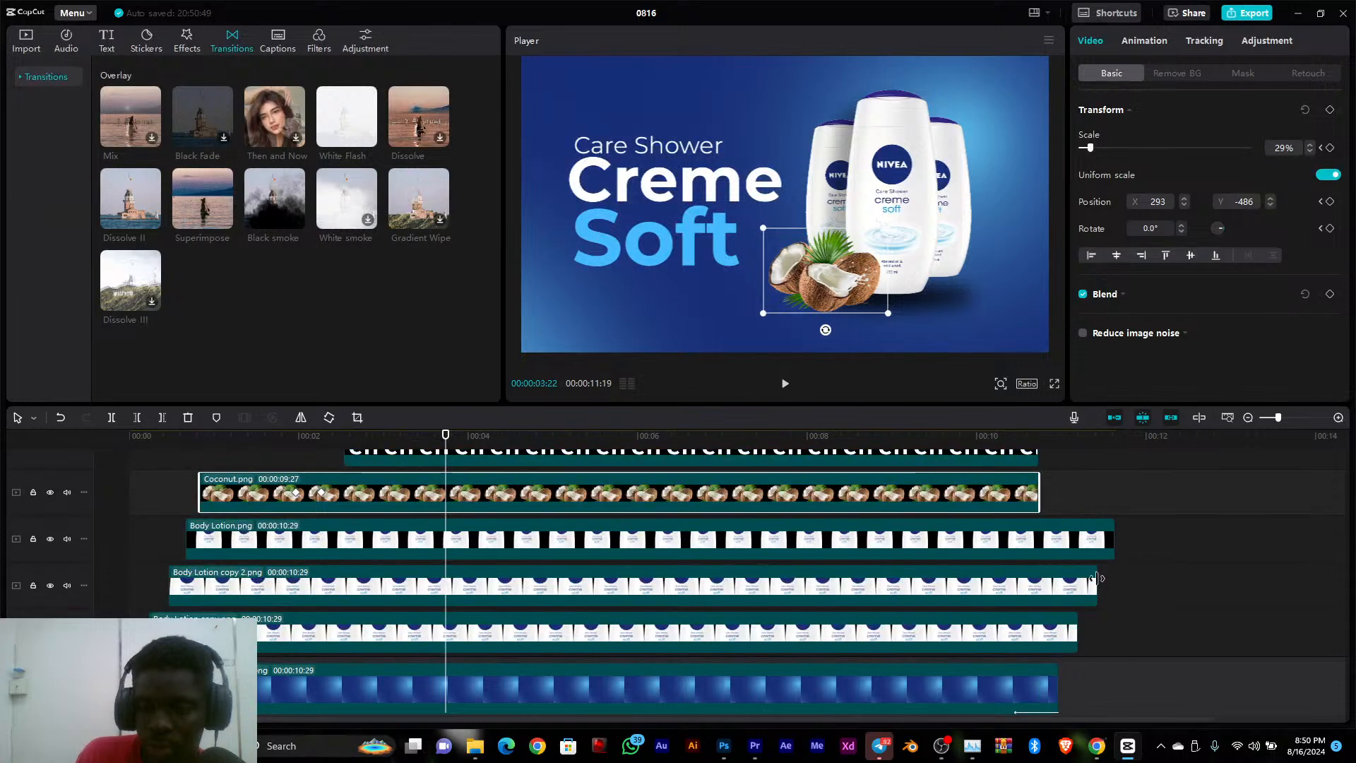
{"action": "left_click_drag", "start_coordinate": [1096, 579], "coordinate": [1039, 620]}
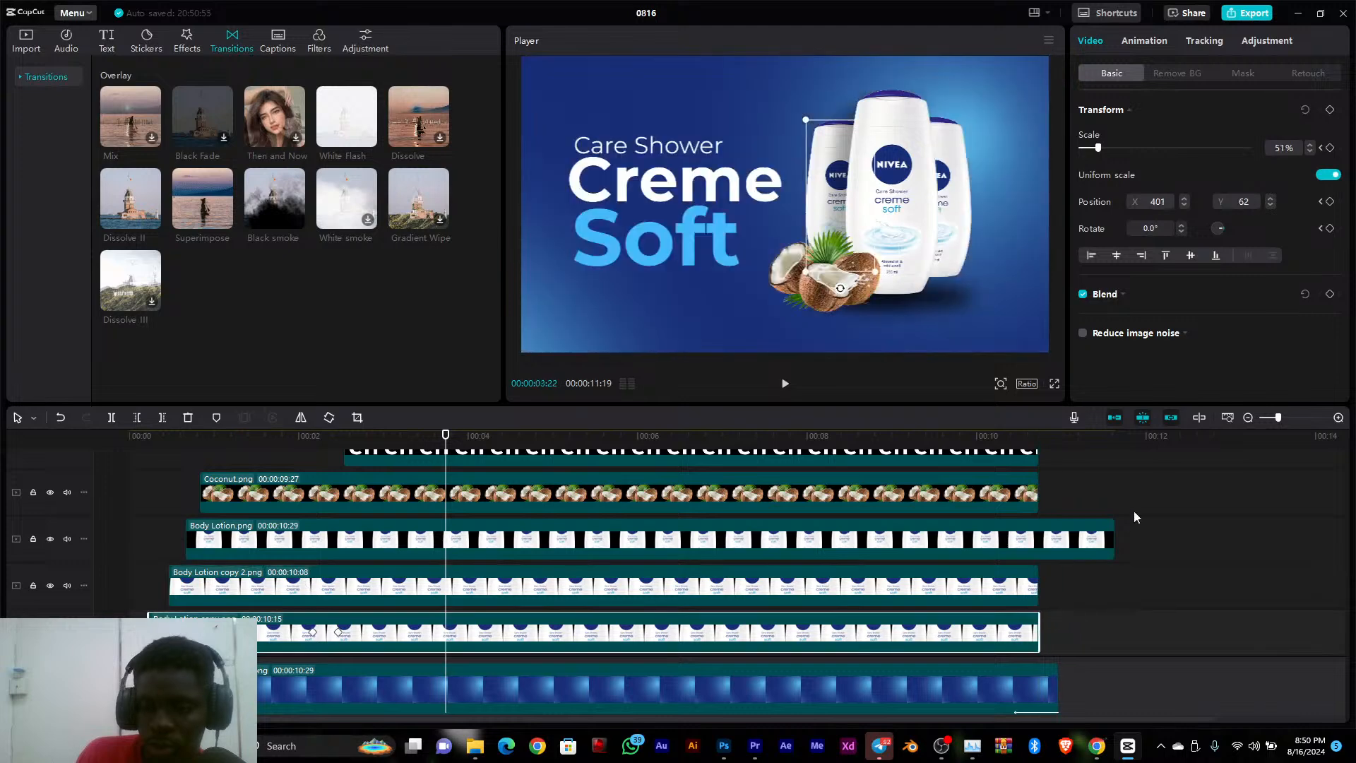
{"action": "left_click_drag", "start_coordinate": [1116, 536], "coordinate": [1026, 543]}
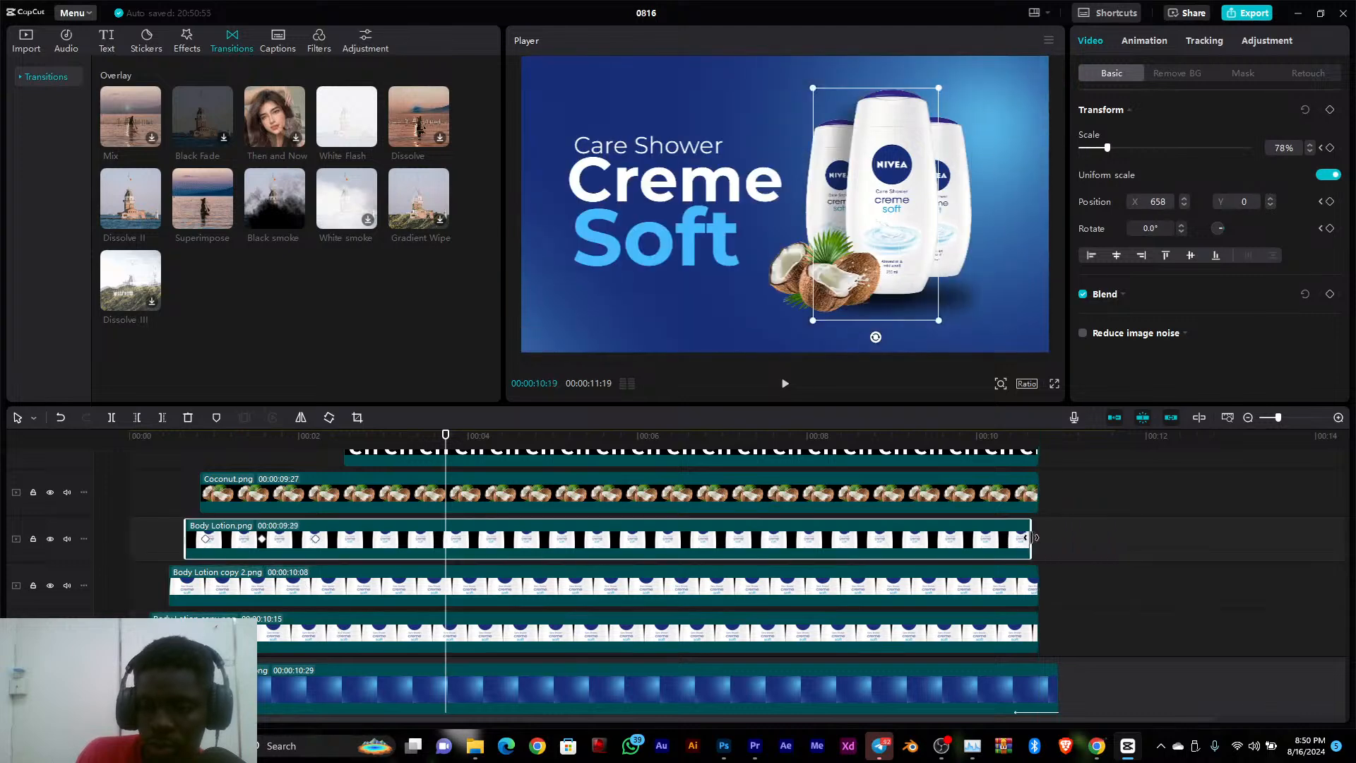
Play the whole animation from the start to review the trimmed layers
{"action": "scroll", "coordinate": [169, 477], "scroll_direction": "up", "scroll_amount": 2}
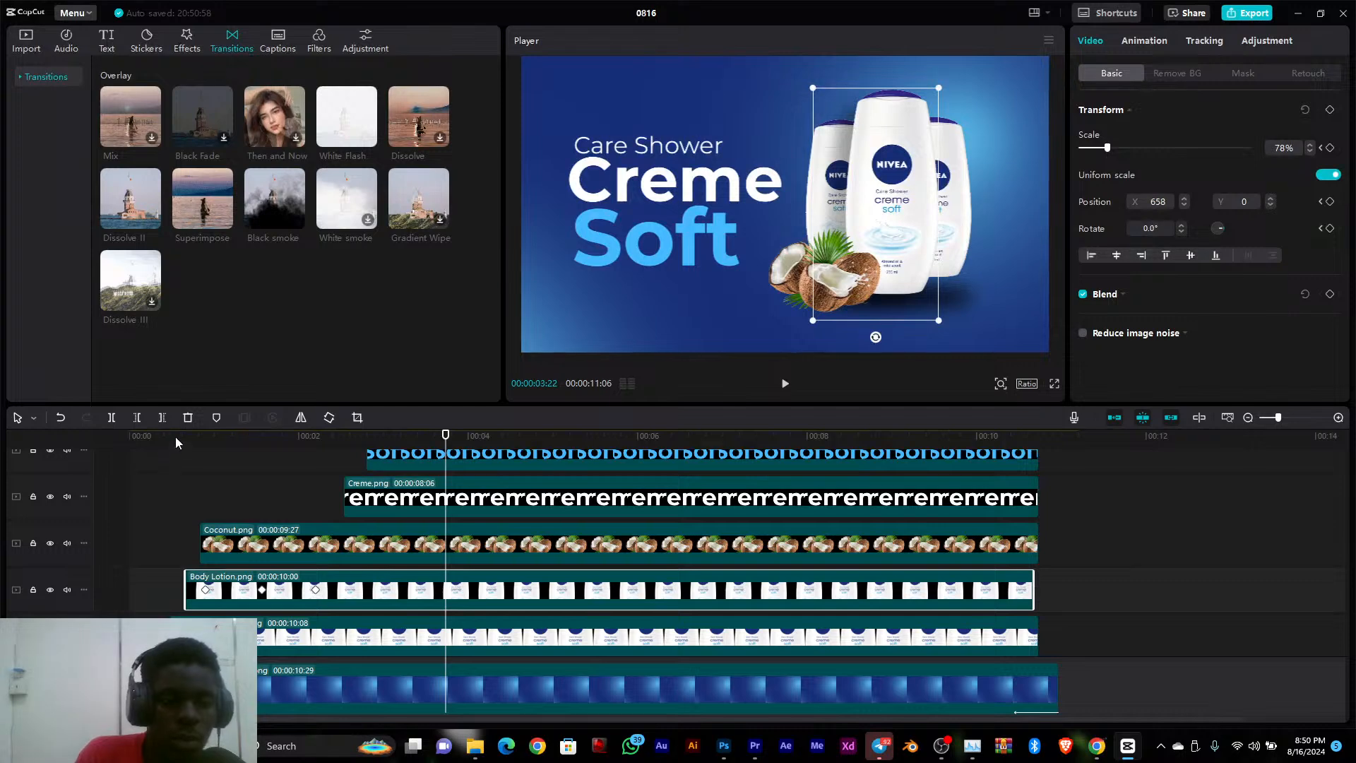
{"action": "left_click_drag", "start_coordinate": [176, 442], "coordinate": [120, 438]}
{"action": "key", "text": "space"}
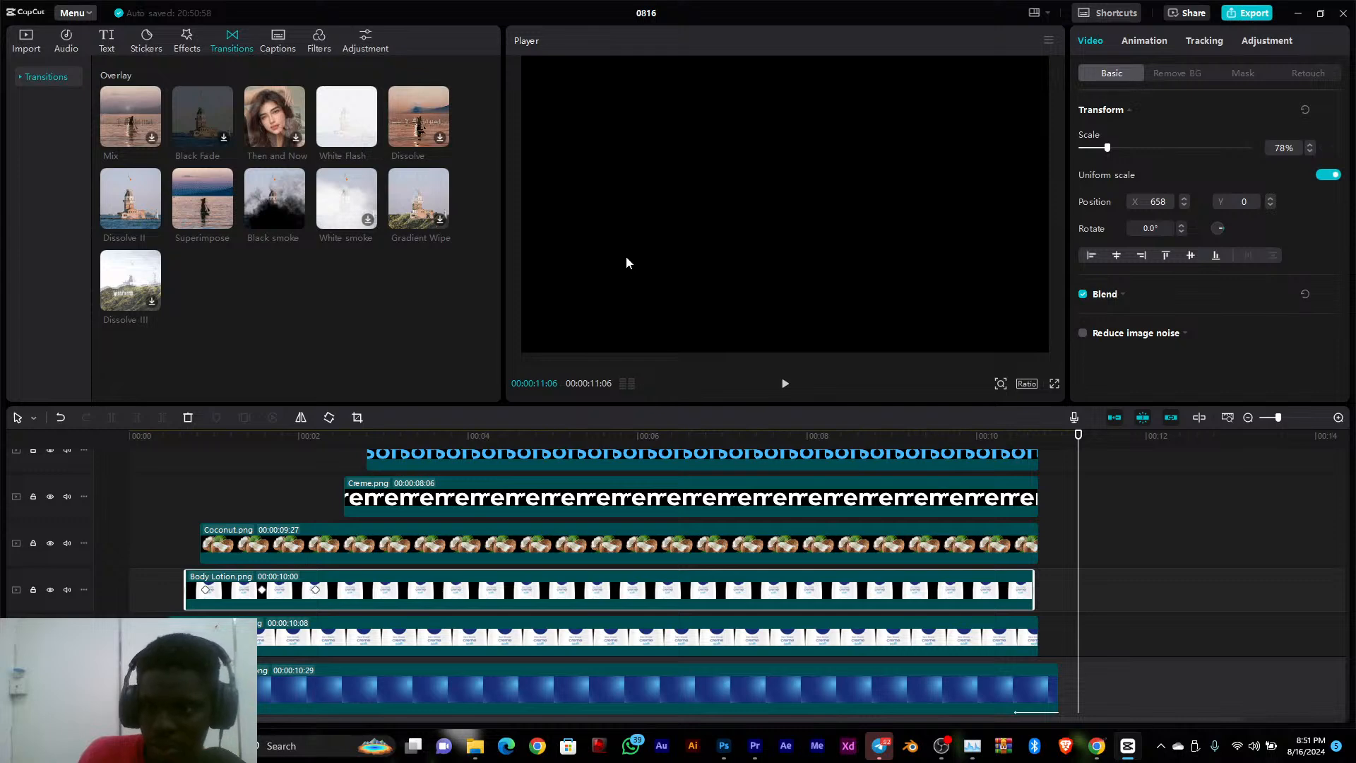
Look at the Export and share settings, cancel them, and scrub the preview to 00:00:03:21
{"action": "left_click", "coordinate": [1192, 14]}
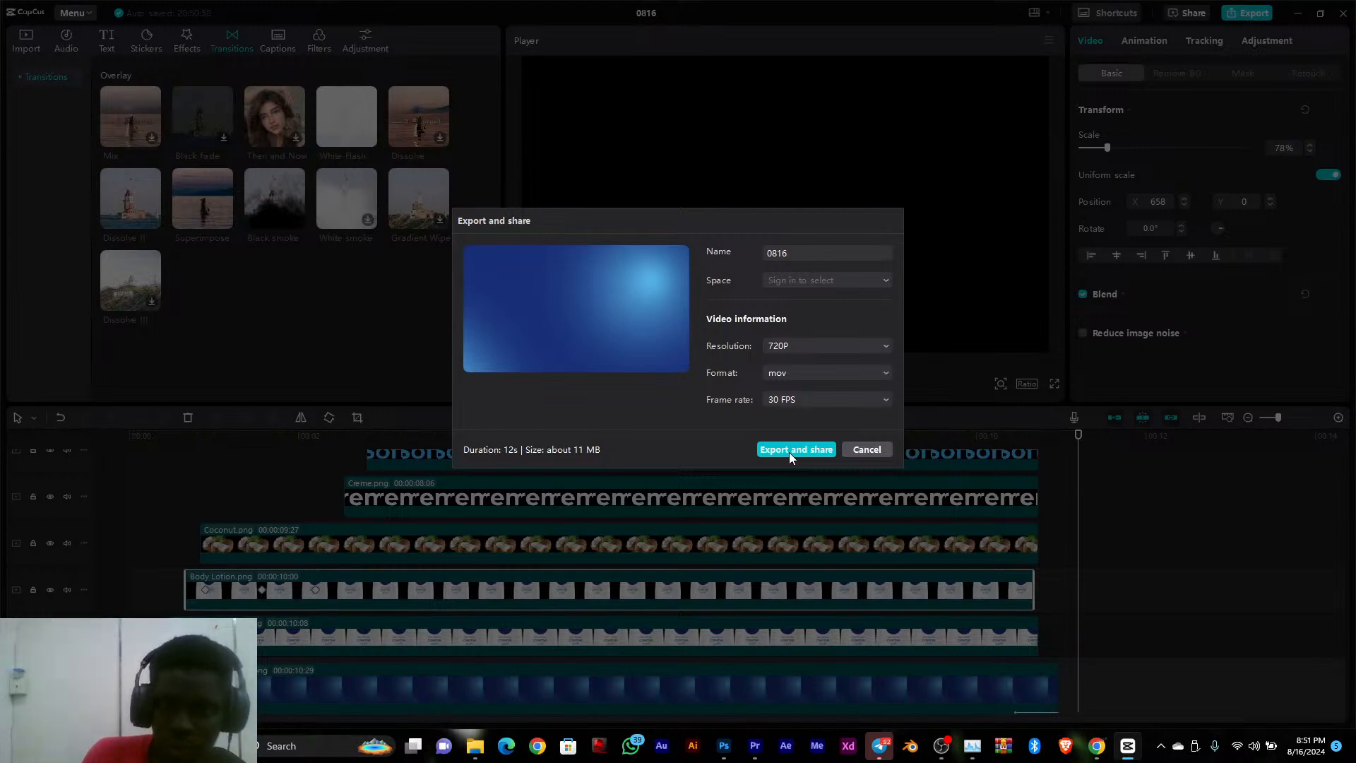
{"action": "left_click", "coordinate": [859, 450]}
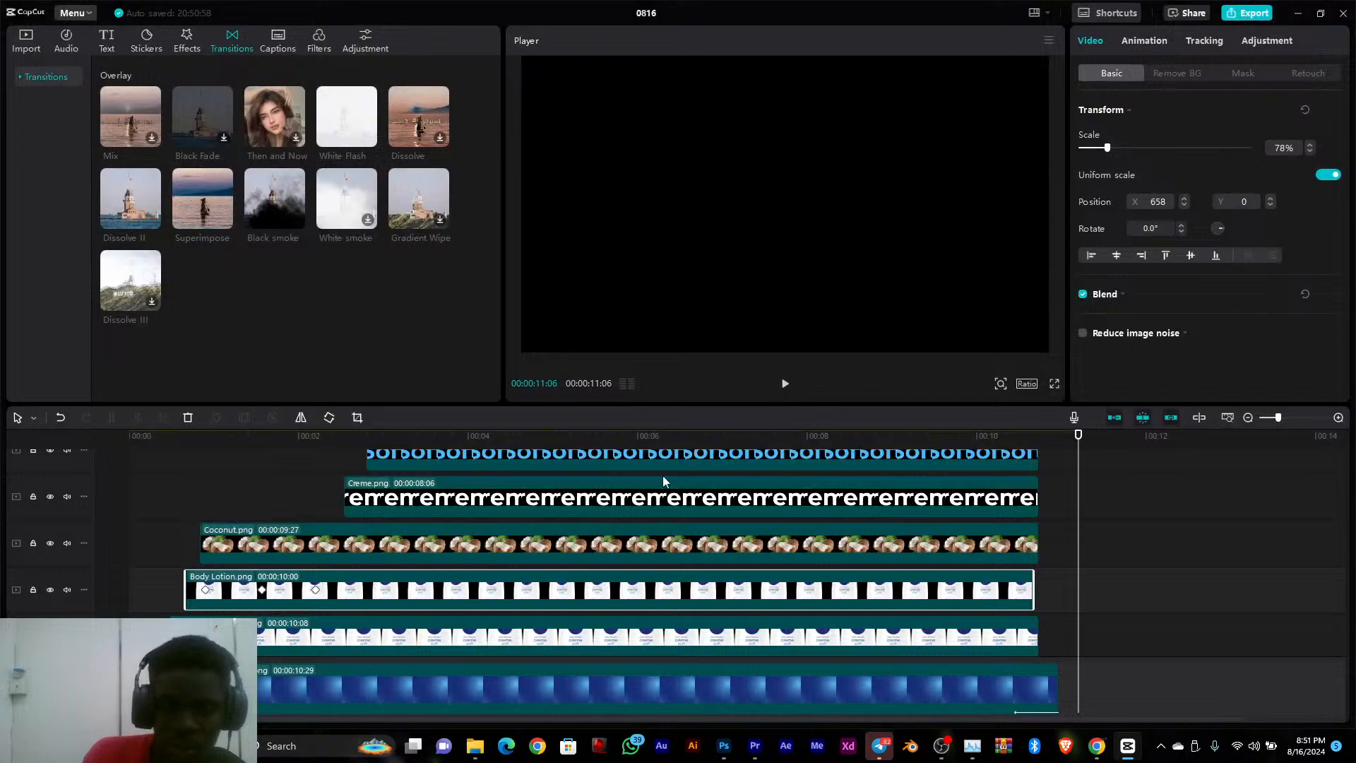
{"action": "left_click", "coordinate": [413, 447]}
{"action": "left_click", "coordinate": [190, 460]}
{"action": "left_click_drag", "start_coordinate": [190, 460], "coordinate": [443, 484]}
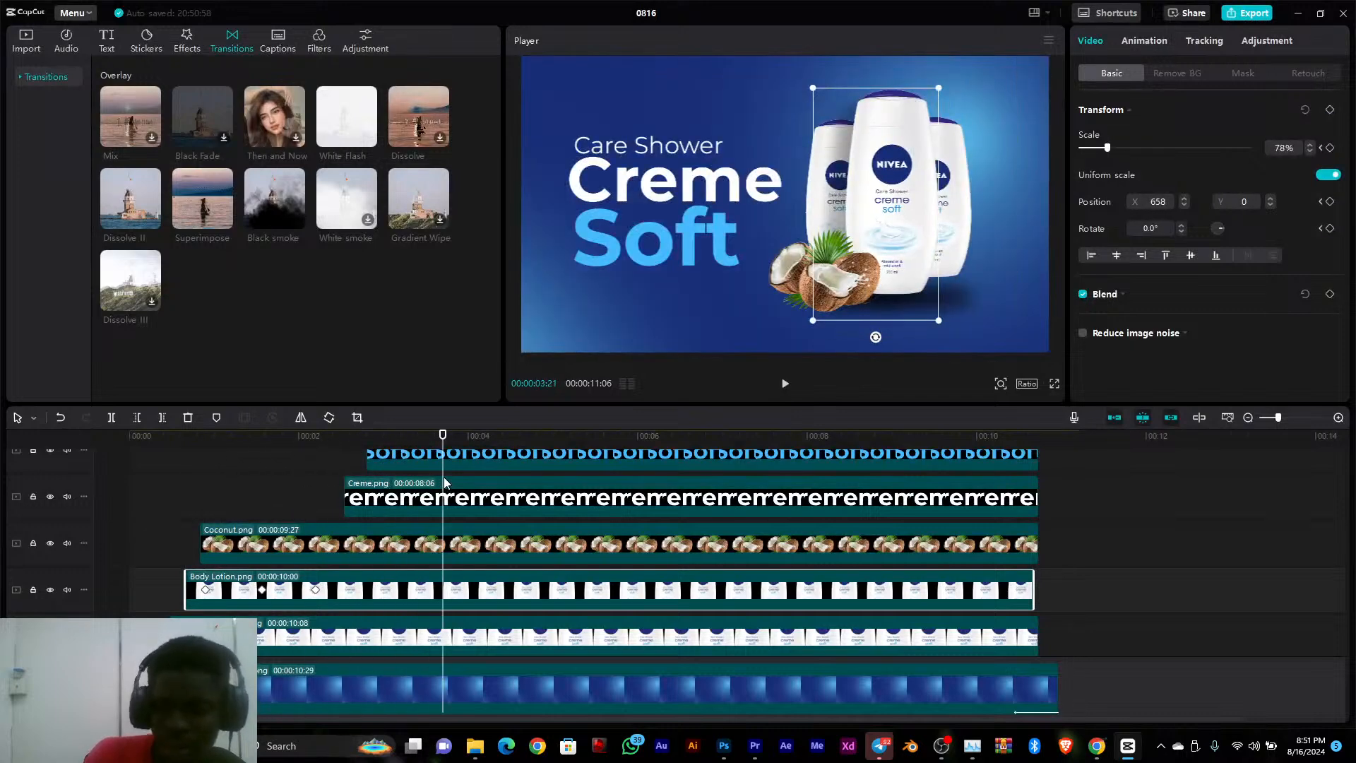